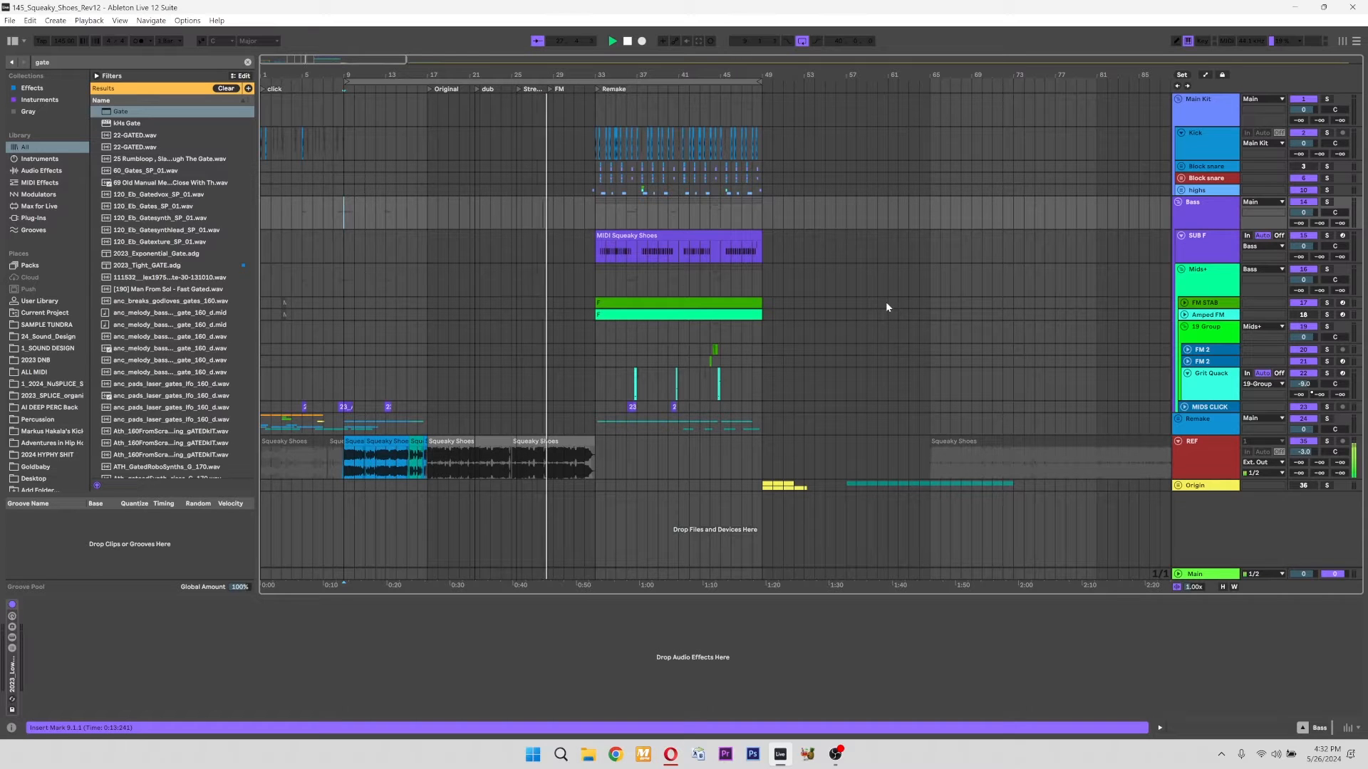
Recolor the last Squeaky Shoes reference clip before the Remake section green and stop playback
{"action": "right_click", "coordinate": [536, 443]}
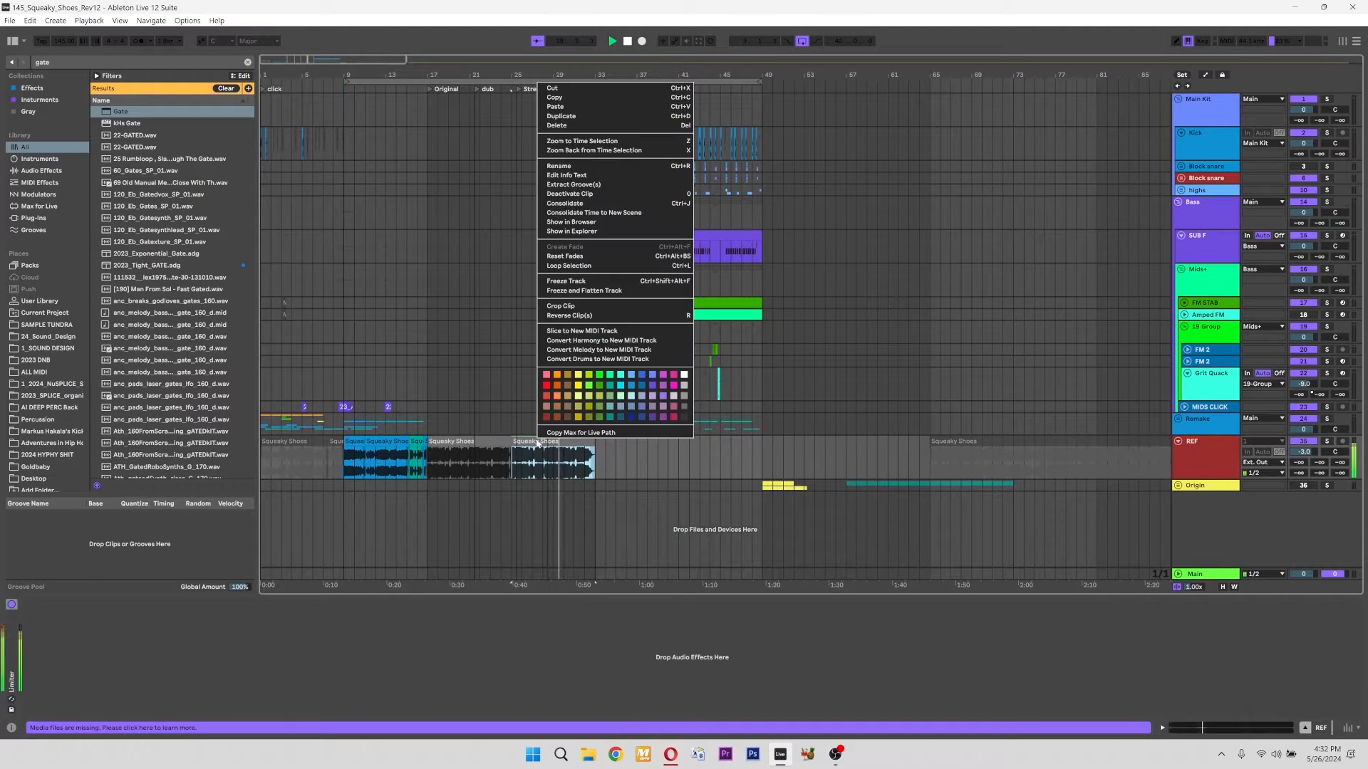
{"action": "left_click", "coordinate": [599, 417]}
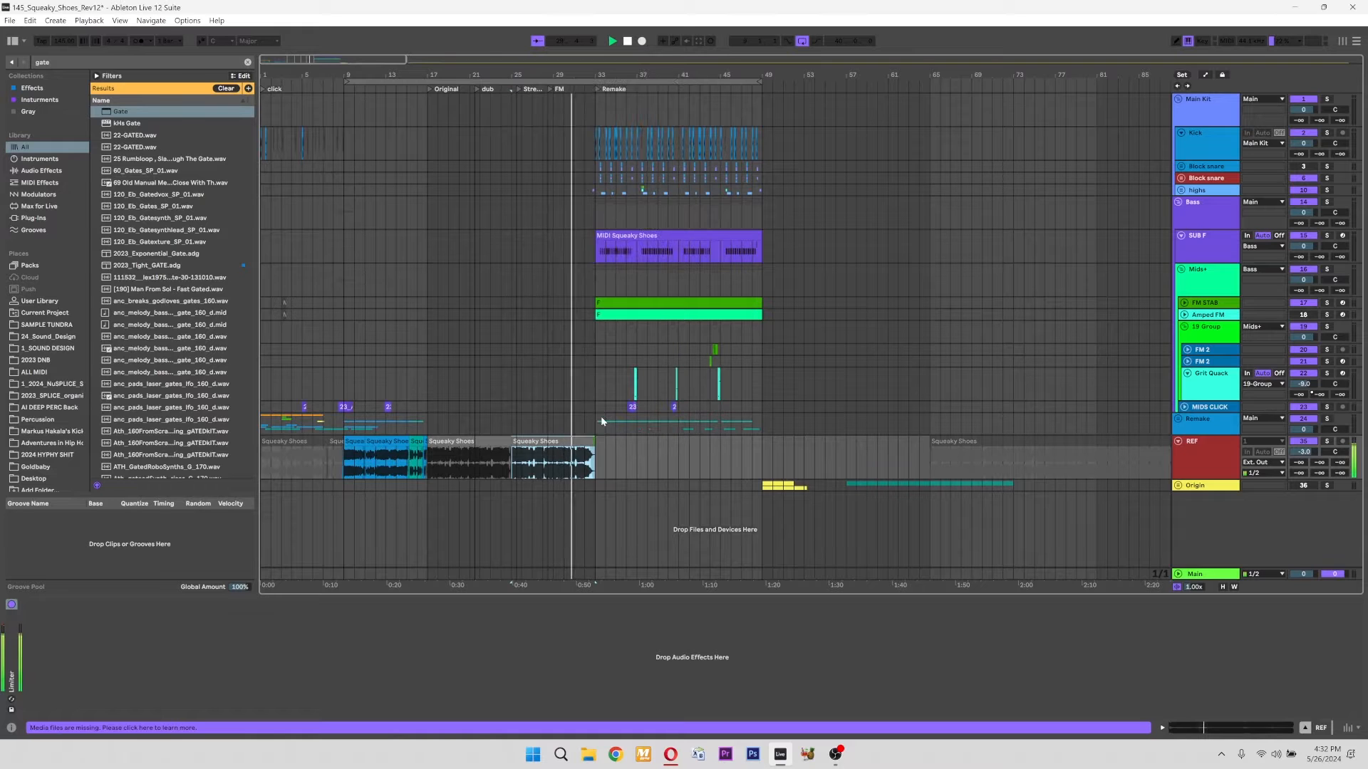
{"action": "left_click", "coordinate": [763, 455]}
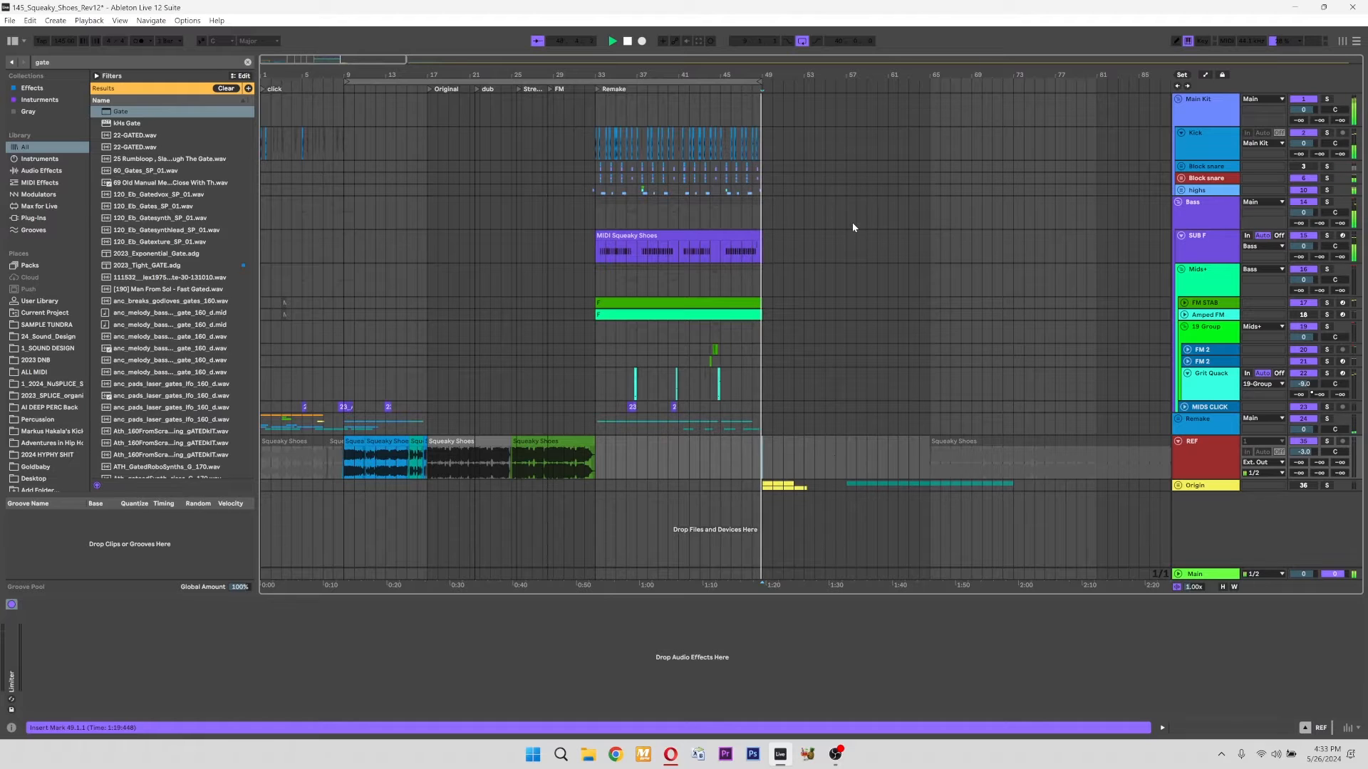
{"action": "key", "text": "space"}
{"action": "left_click", "coordinate": [428, 213]}
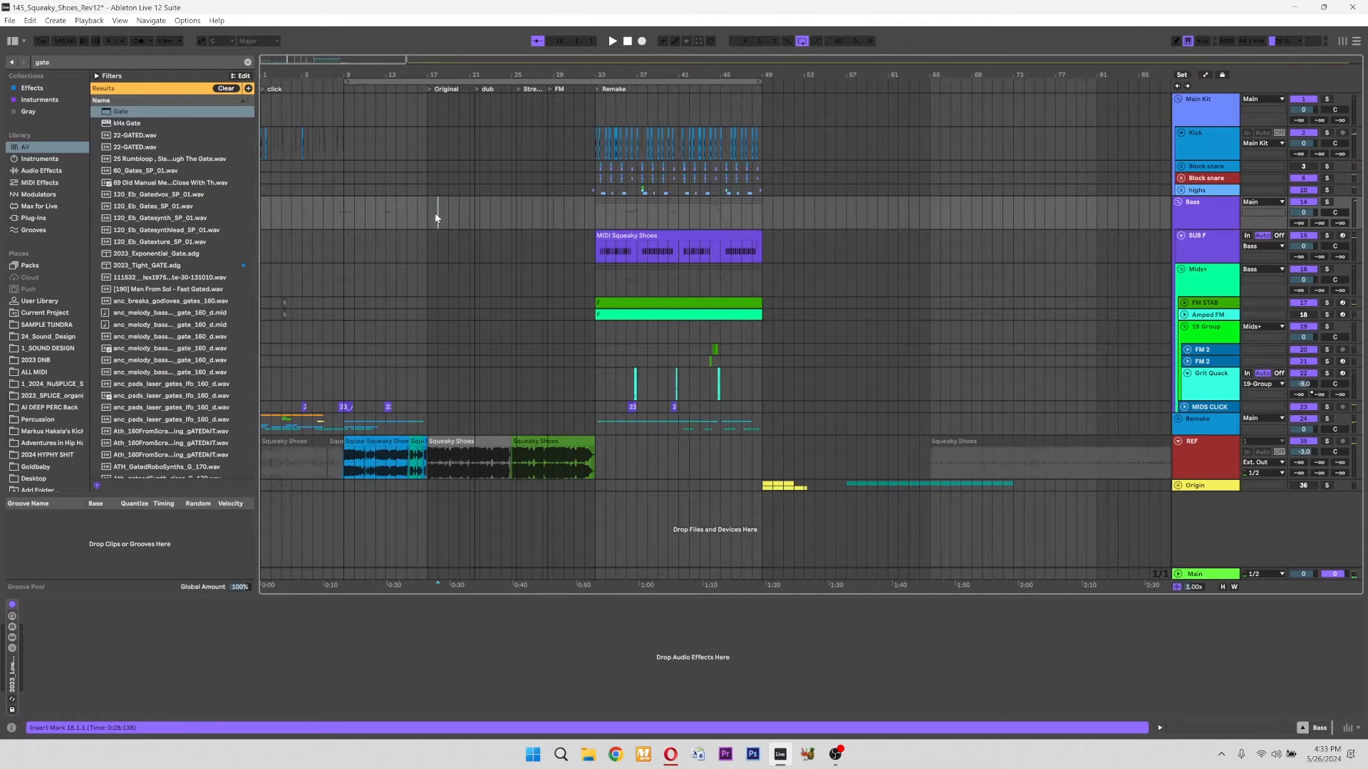
{"action": "scroll", "coordinate": [598, 206], "scroll_direction": "up", "scroll_amount": 1}
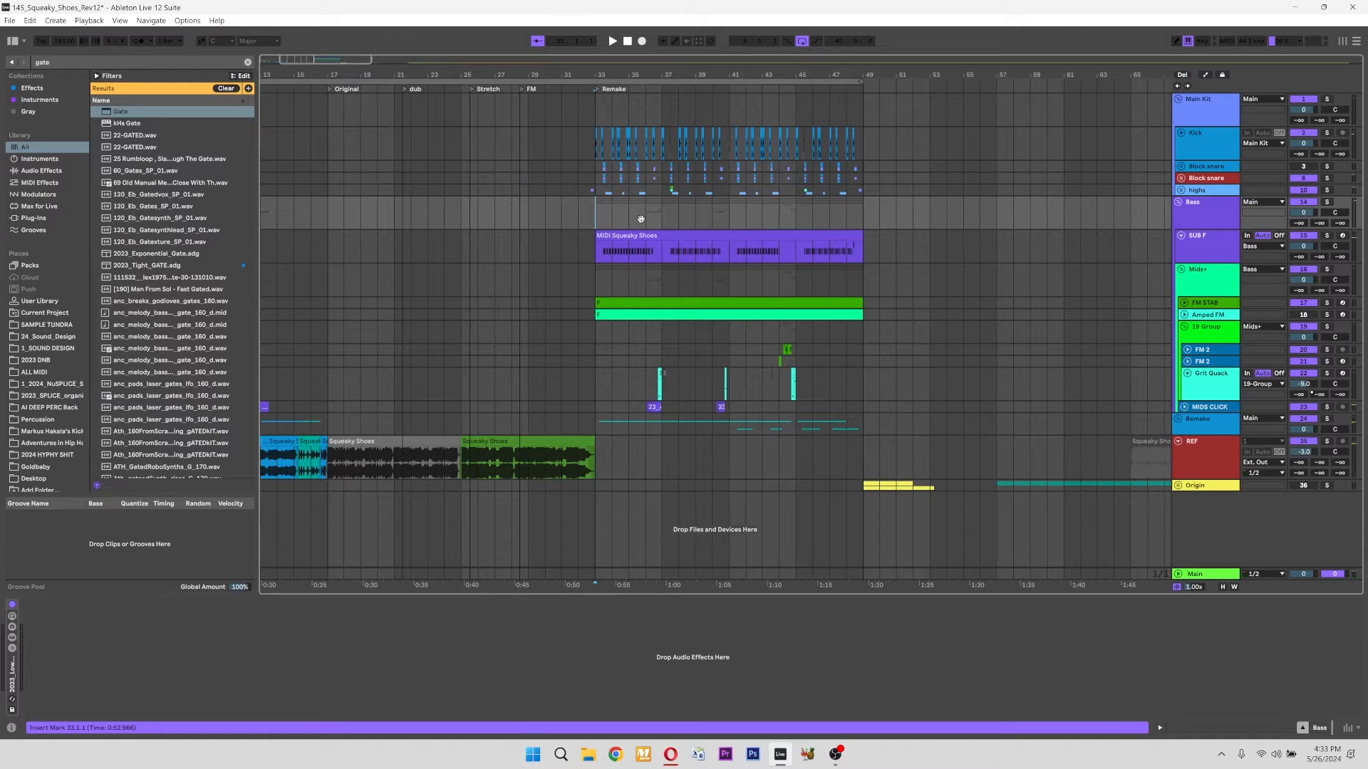
{"action": "scroll", "coordinate": [639, 217], "scroll_direction": "left", "scroll_amount": 2}
{"action": "left_click", "coordinate": [672, 293]}
{"action": "scroll", "coordinate": [672, 292], "scroll_direction": "down", "scroll_amount": 1}
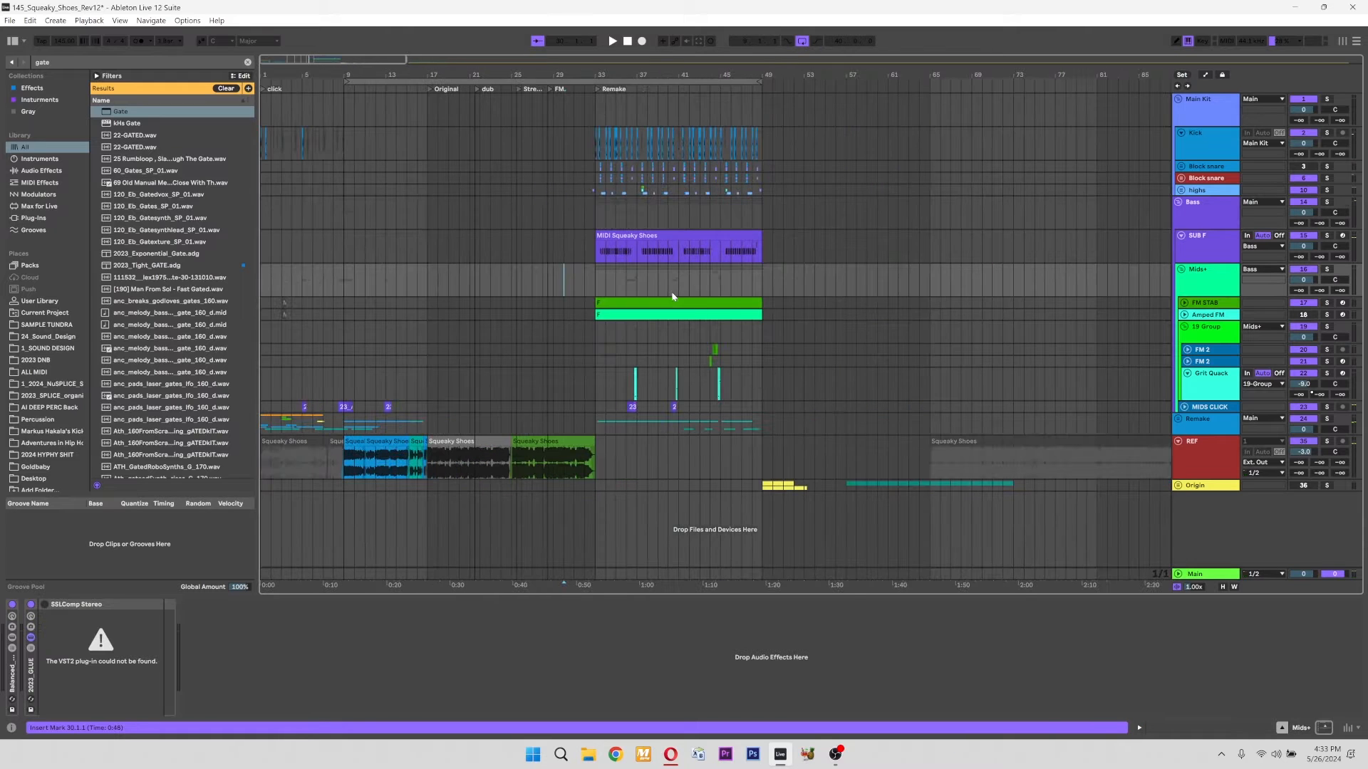
Play the green Squeaky Shoes reference clip with the REF track soloed
{"action": "left_click", "coordinate": [541, 441]}
{"action": "scroll", "coordinate": [532, 437], "scroll_direction": "up", "scroll_amount": 3}
{"action": "left_click_drag", "start_coordinate": [532, 436], "coordinate": [842, 485]}
{"action": "left_click_drag", "start_coordinate": [971, 469], "coordinate": [760, 472]}
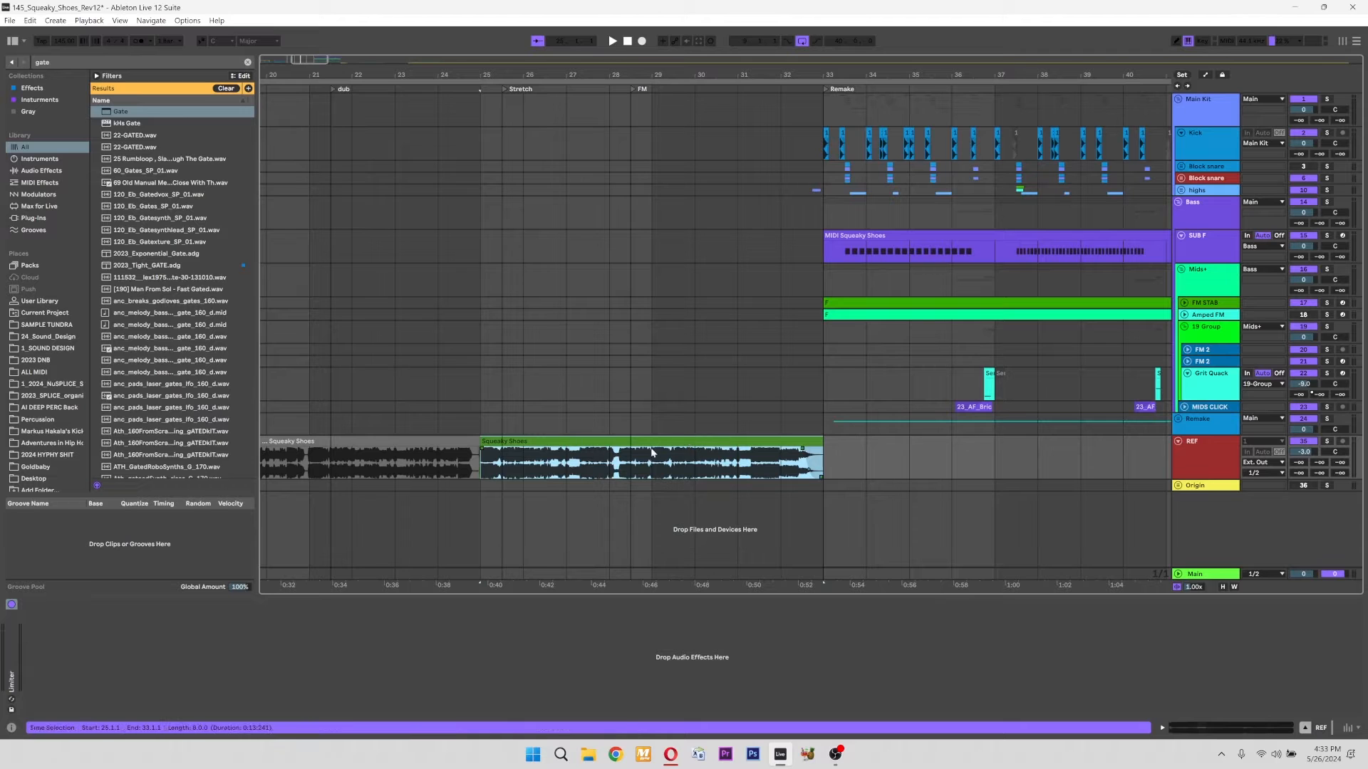
{"action": "key", "text": "space"}
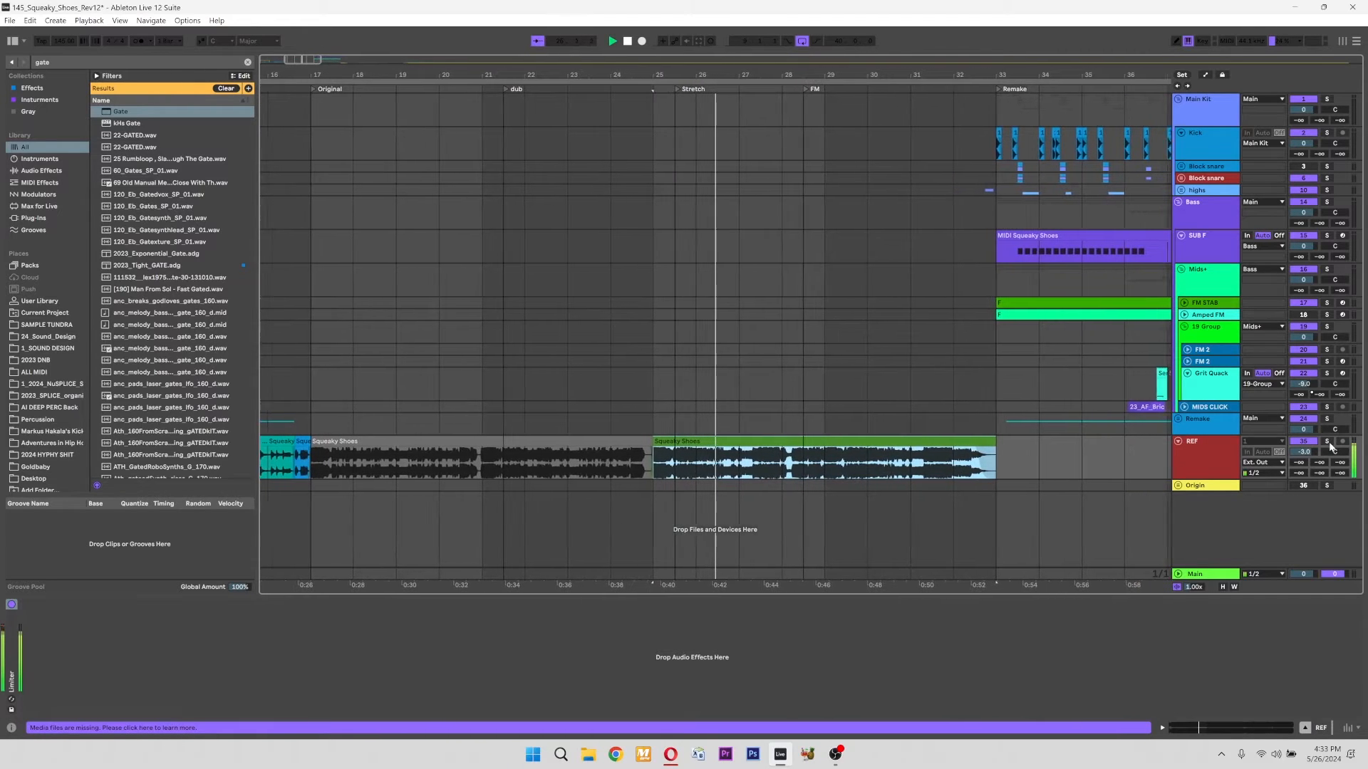
{"action": "left_click", "coordinate": [937, 463]}
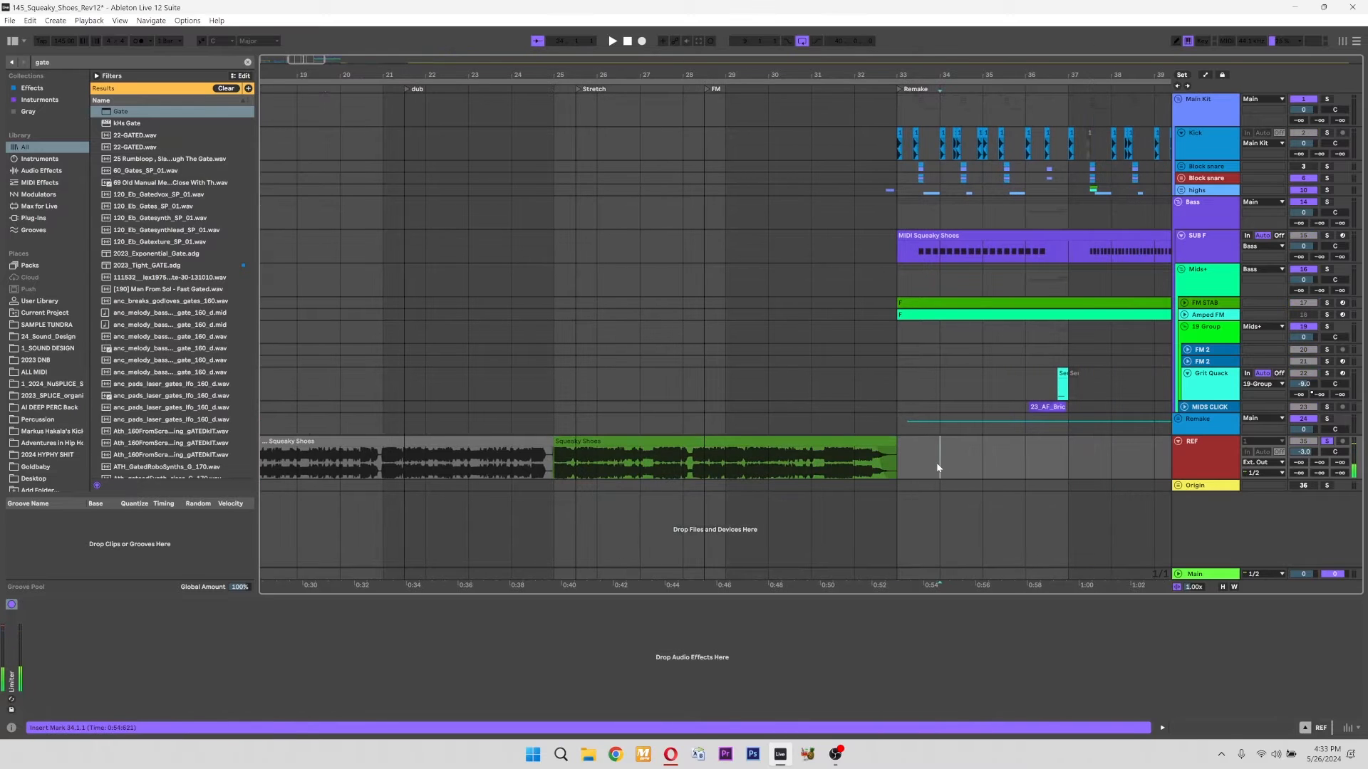
Examine the green reference clip and the blue reference clips earlier on the REF track
{"action": "scroll", "coordinate": [937, 464], "scroll_direction": "down", "scroll_amount": 5}
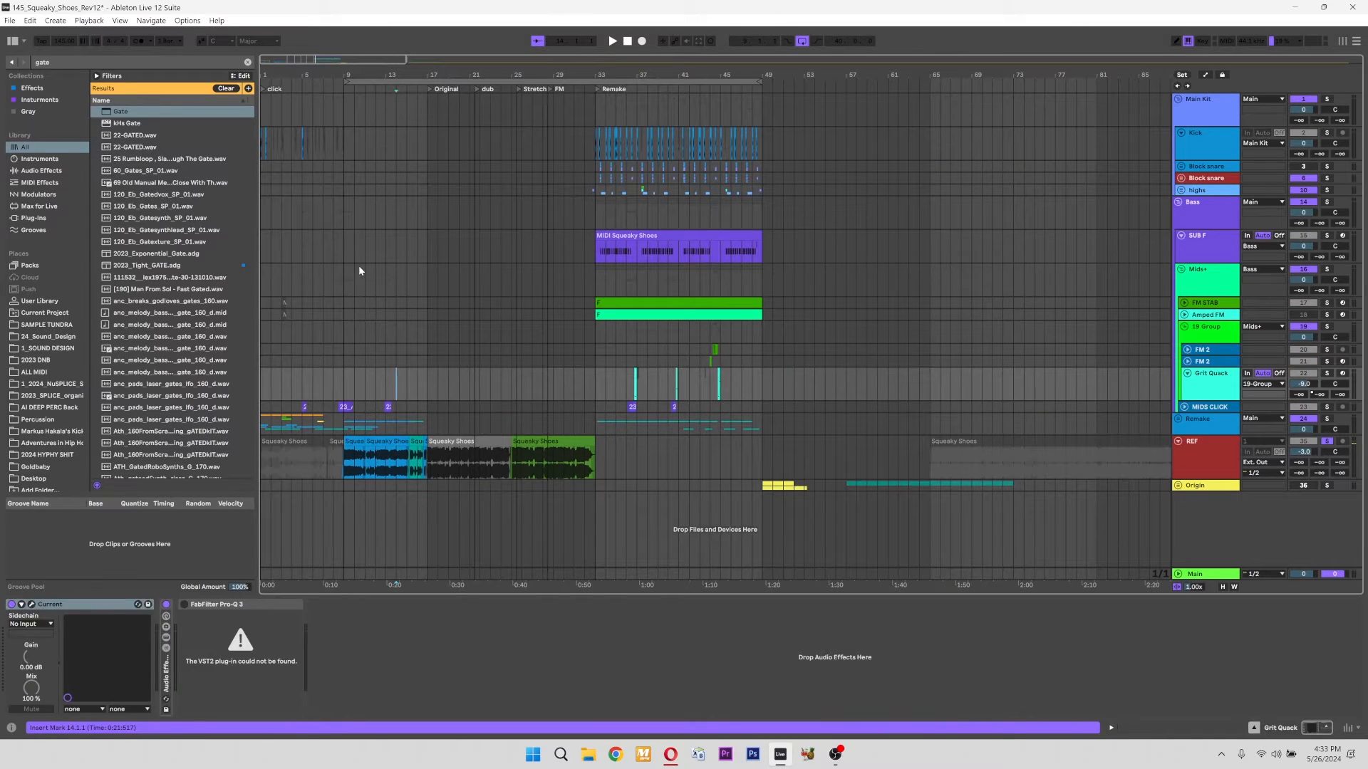
{"action": "left_click", "coordinate": [406, 261]}
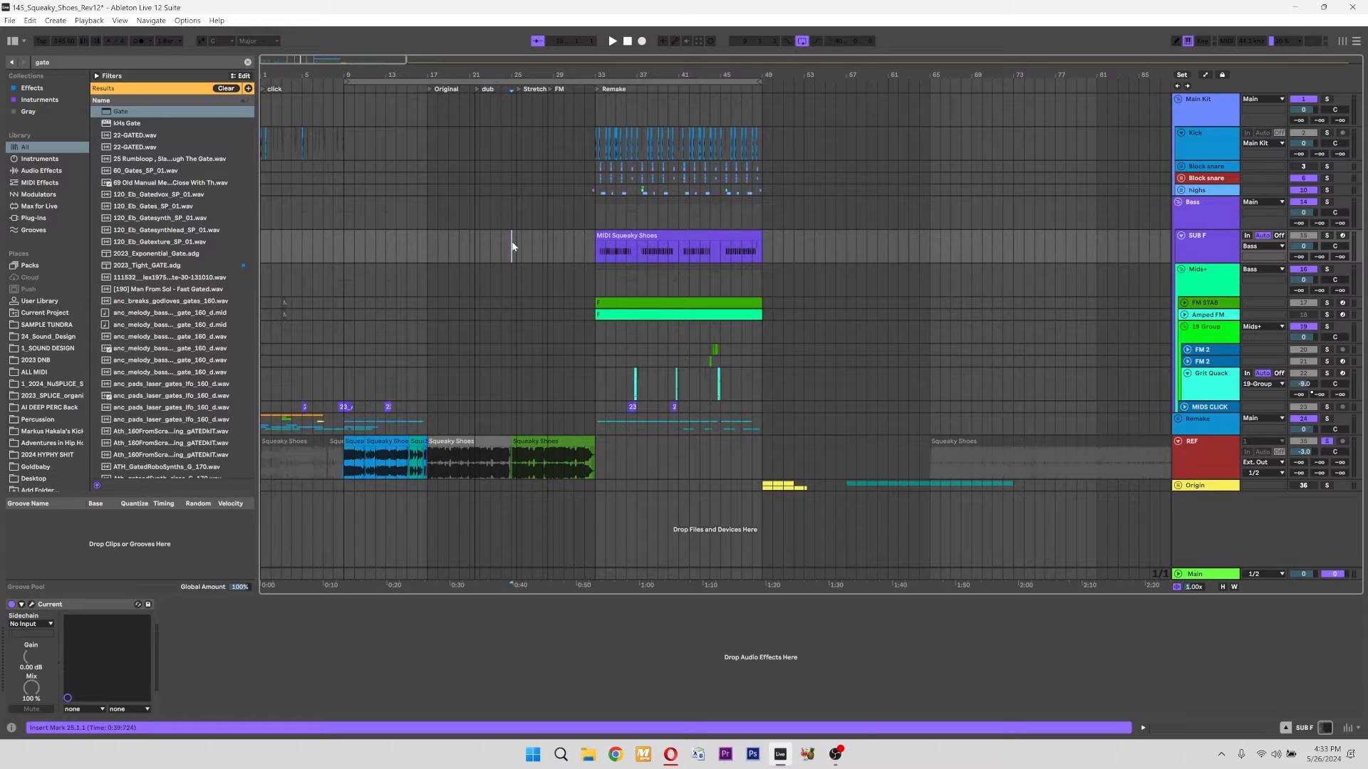
{"action": "left_click", "coordinate": [534, 441]}
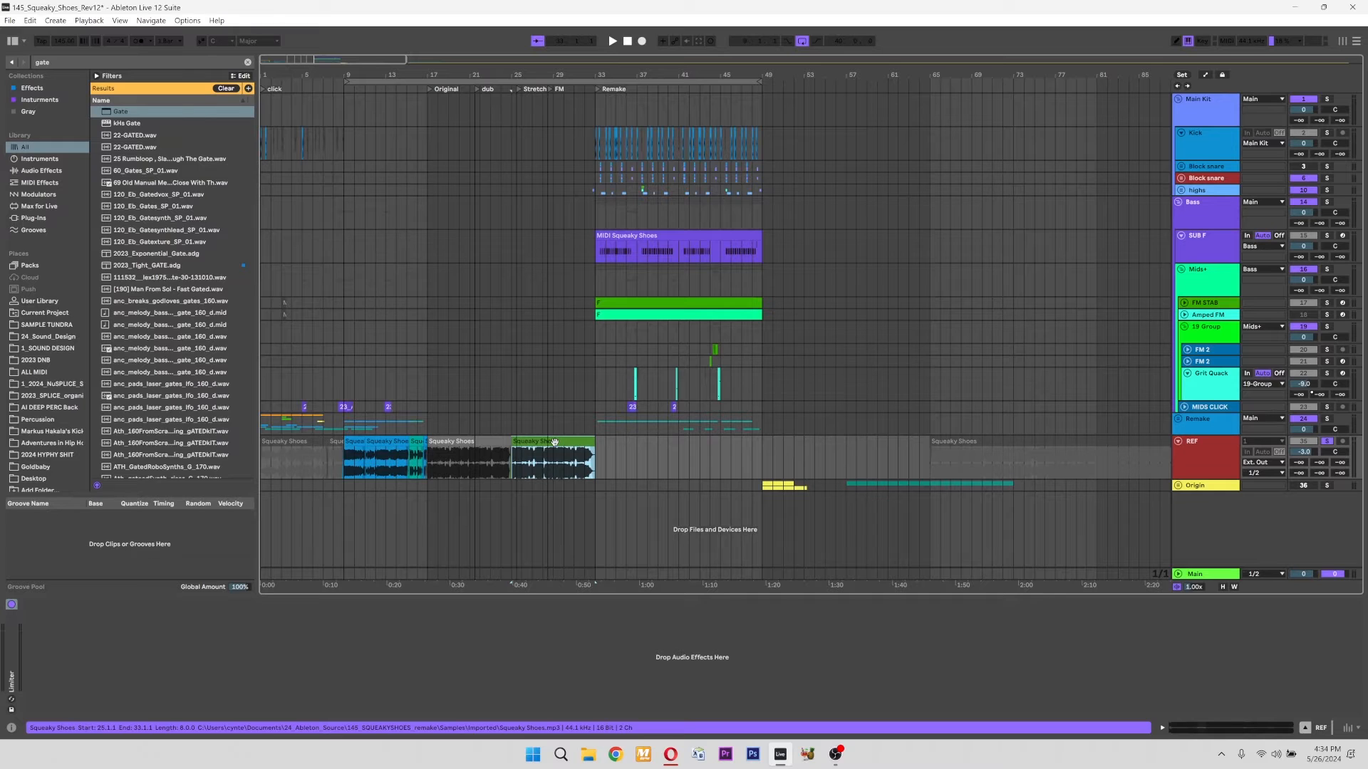
{"action": "scroll", "coordinate": [555, 442], "scroll_direction": "up", "scroll_amount": 6}
{"action": "left_click_drag", "start_coordinate": [554, 442], "coordinate": [495, 440]}
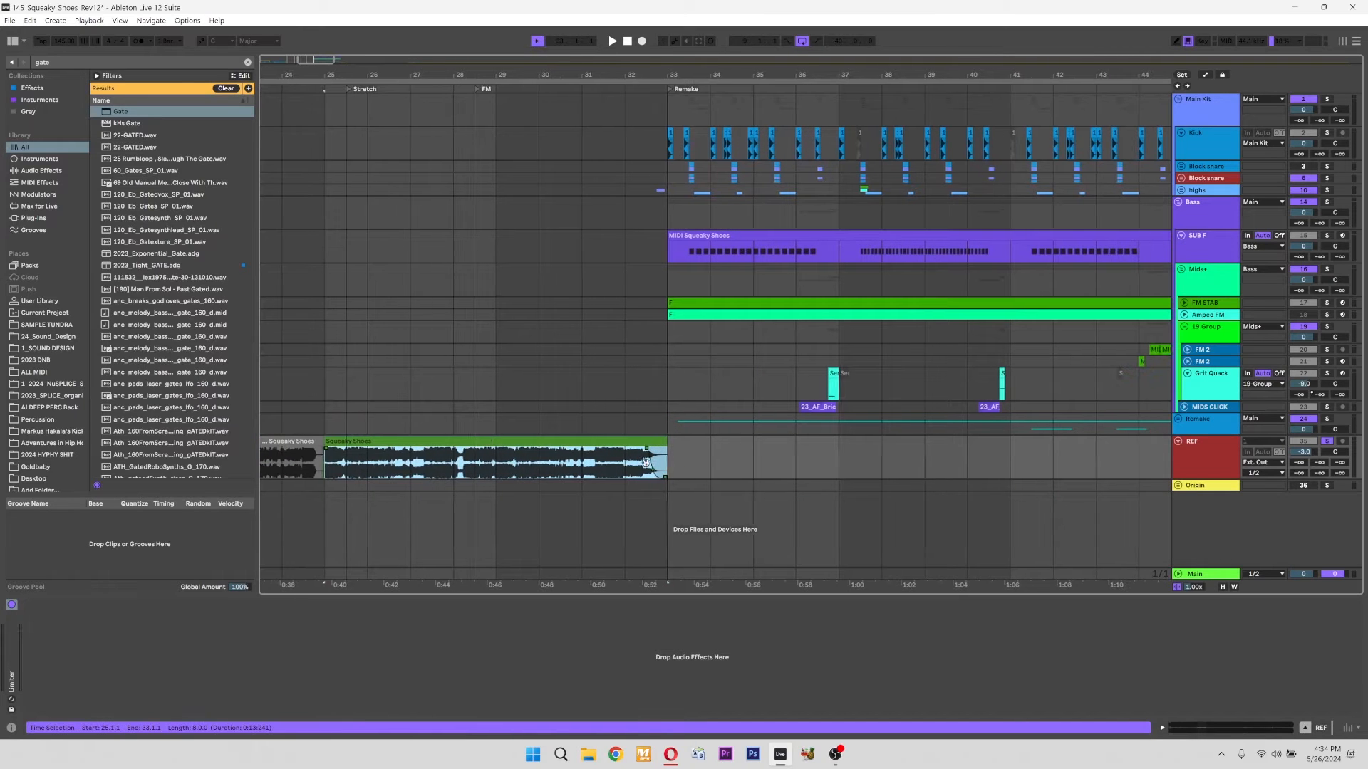
{"action": "left_click", "coordinate": [490, 445]}
{"action": "scroll", "coordinate": [490, 445], "scroll_direction": "down", "scroll_amount": 3}
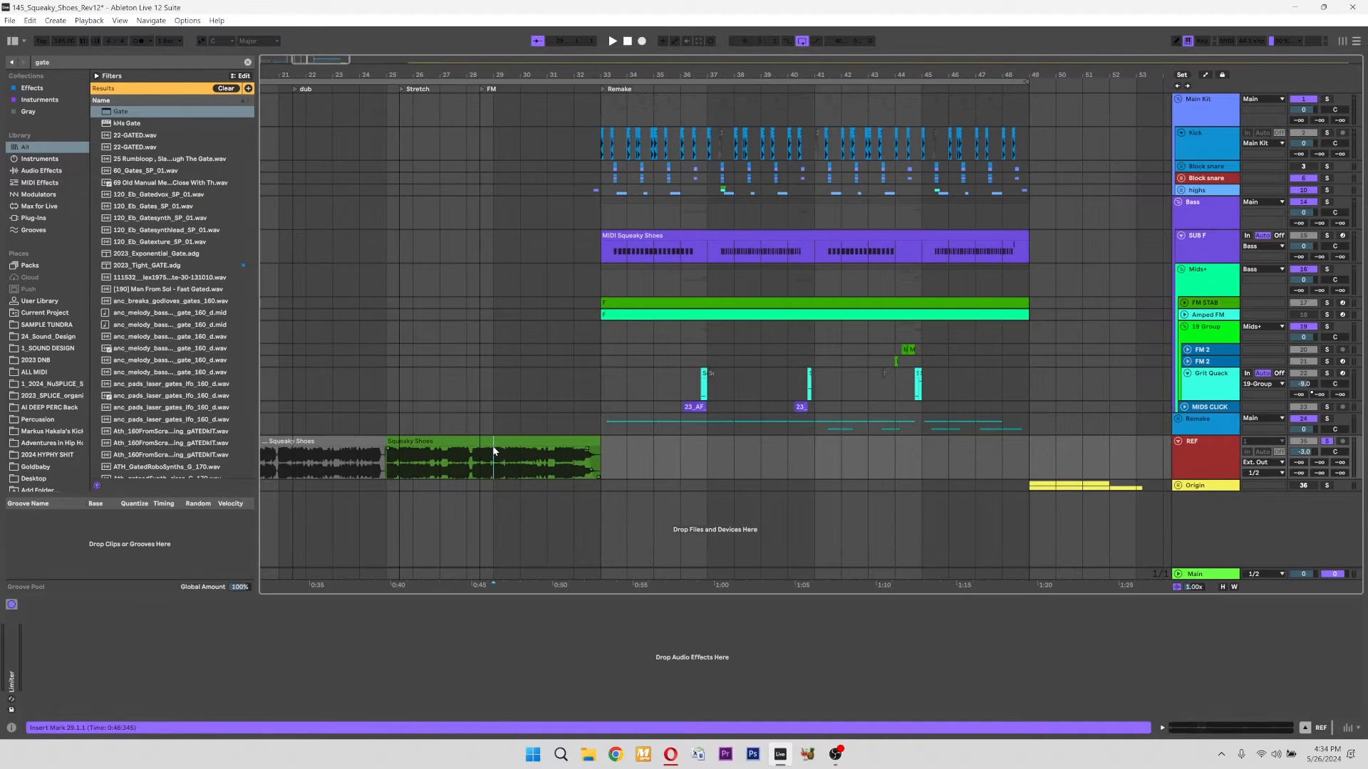
{"action": "left_click", "coordinate": [433, 441]}
{"action": "left_click_drag", "start_coordinate": [458, 482], "coordinate": [620, 488]}
{"action": "left_click_drag", "start_coordinate": [733, 477], "coordinate": [687, 464]}
{"action": "left_click", "coordinate": [687, 465]}
{"action": "scroll", "coordinate": [687, 464], "scroll_direction": "down", "scroll_amount": 2}
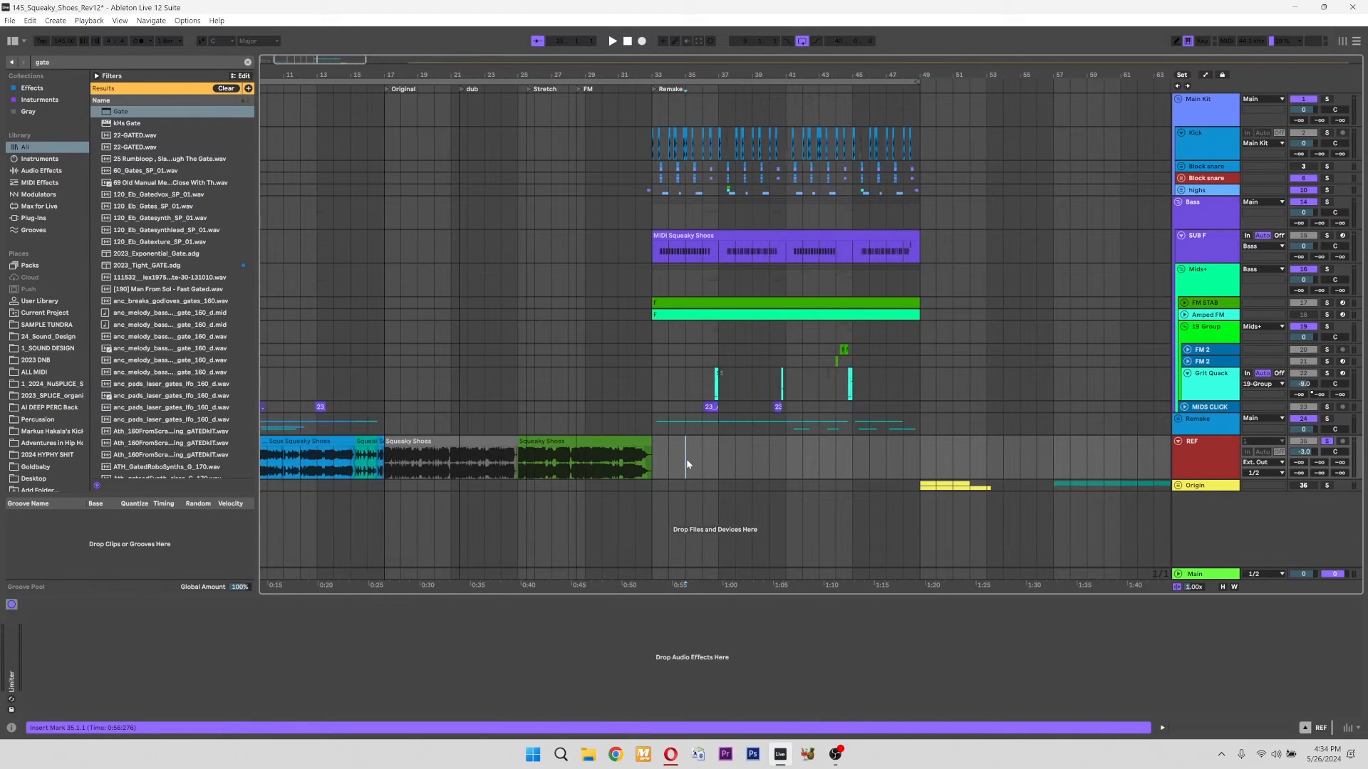
{"action": "left_click", "coordinate": [548, 440]}
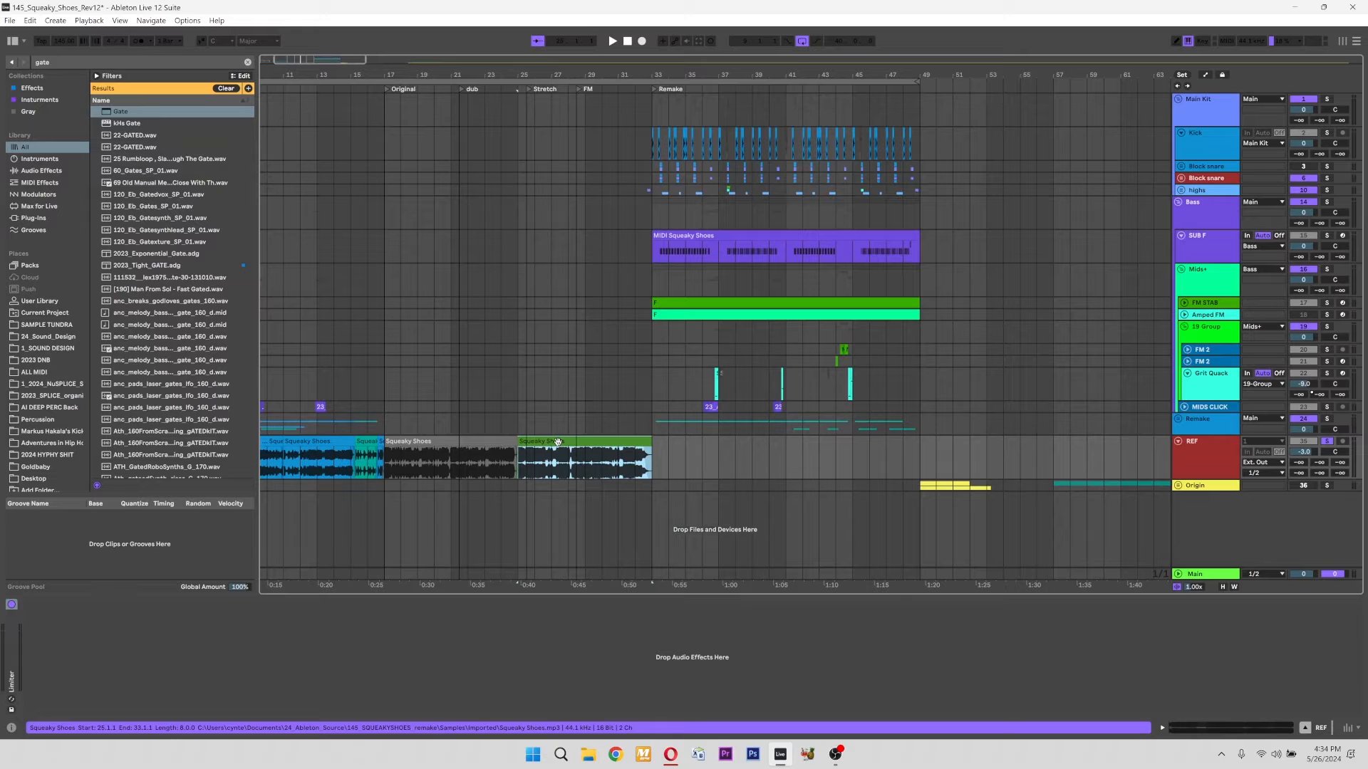
{"action": "scroll", "coordinate": [558, 442], "scroll_direction": "left", "scroll_amount": 3}
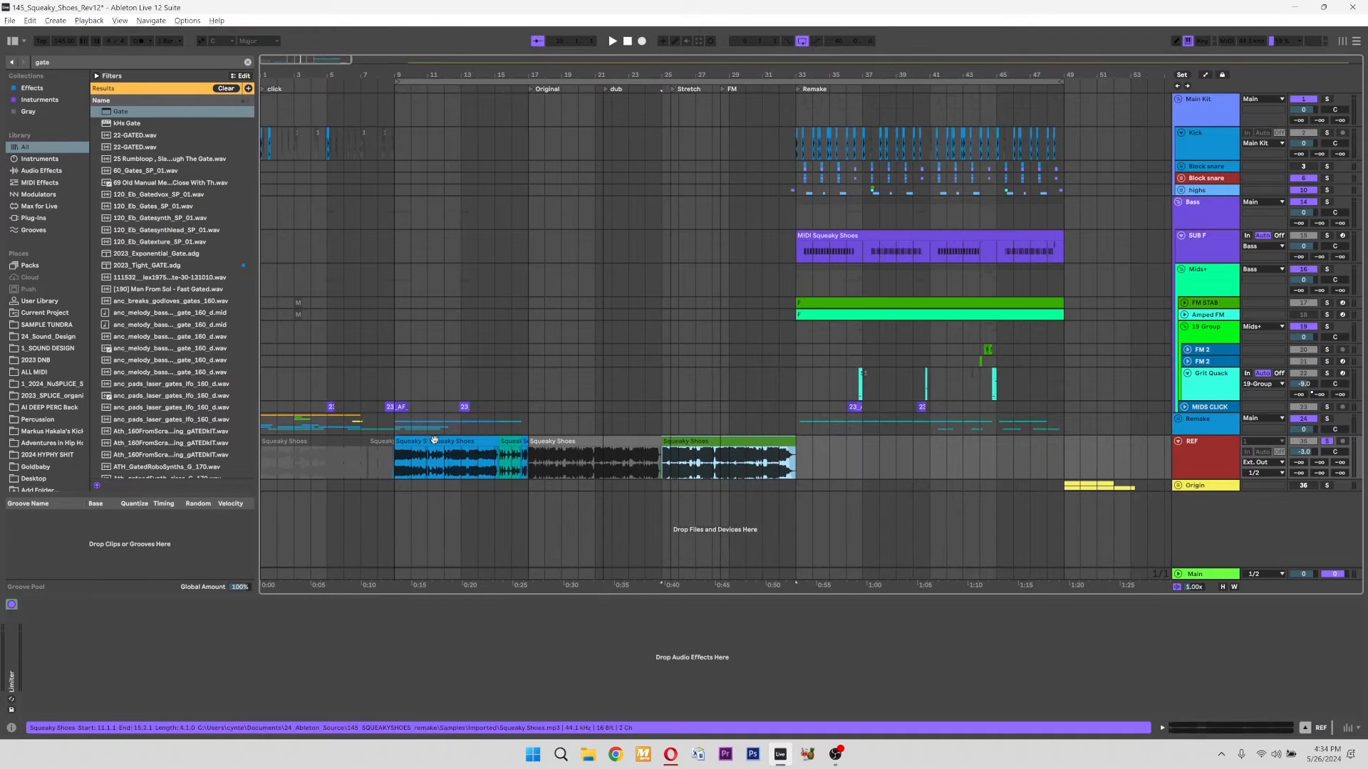
{"action": "left_click", "coordinate": [410, 441]}
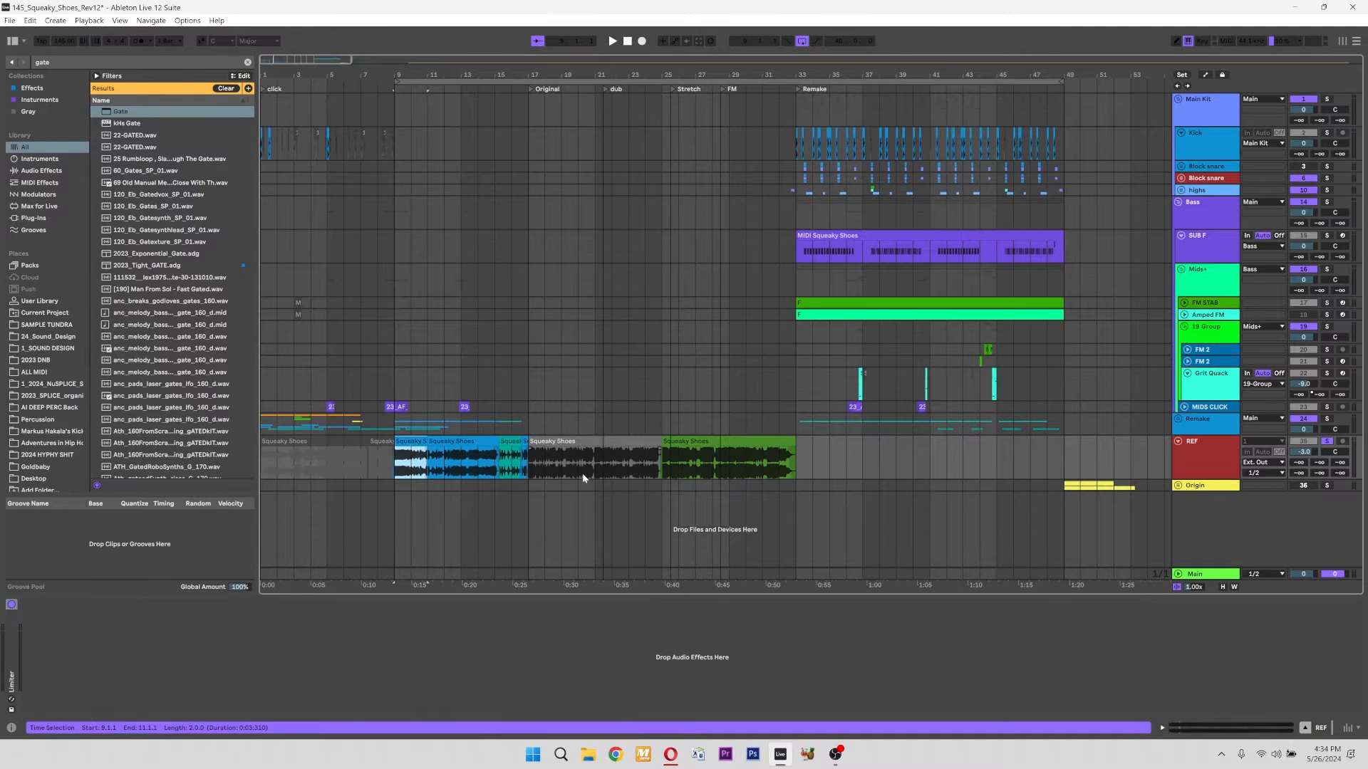
Expand the Remake track group, collapse the Mids+ group and select the intro MIDI clip
{"action": "left_click", "coordinate": [1179, 419]}
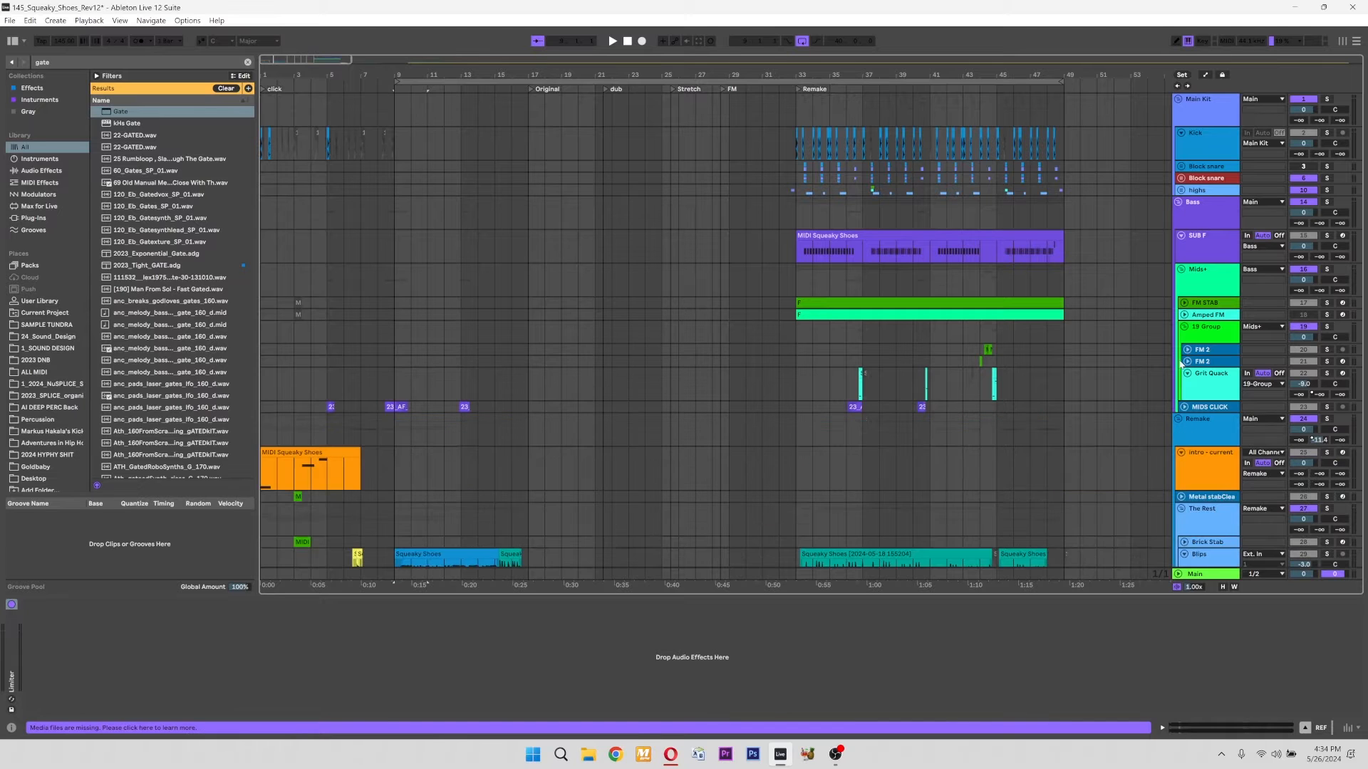
{"action": "left_click", "coordinate": [1181, 270]}
{"action": "scroll", "coordinate": [1117, 354], "scroll_direction": "down", "scroll_amount": 2}
{"action": "left_click", "coordinate": [326, 263]}
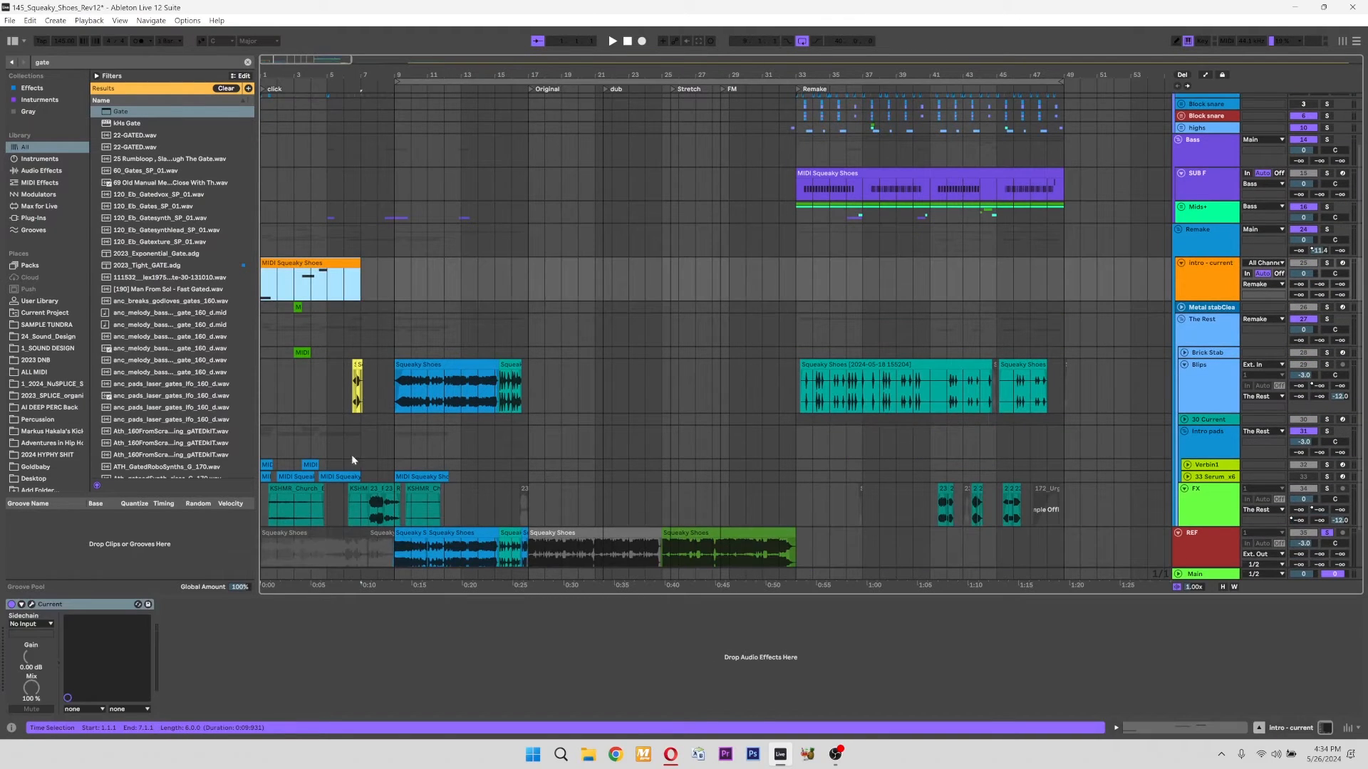
Play the intro reference clip from bar 1, and unsolo and collapse the REF track
{"action": "scroll", "coordinate": [326, 328], "scroll_direction": "down", "scroll_amount": 2}
{"action": "left_click", "coordinate": [1204, 526]}
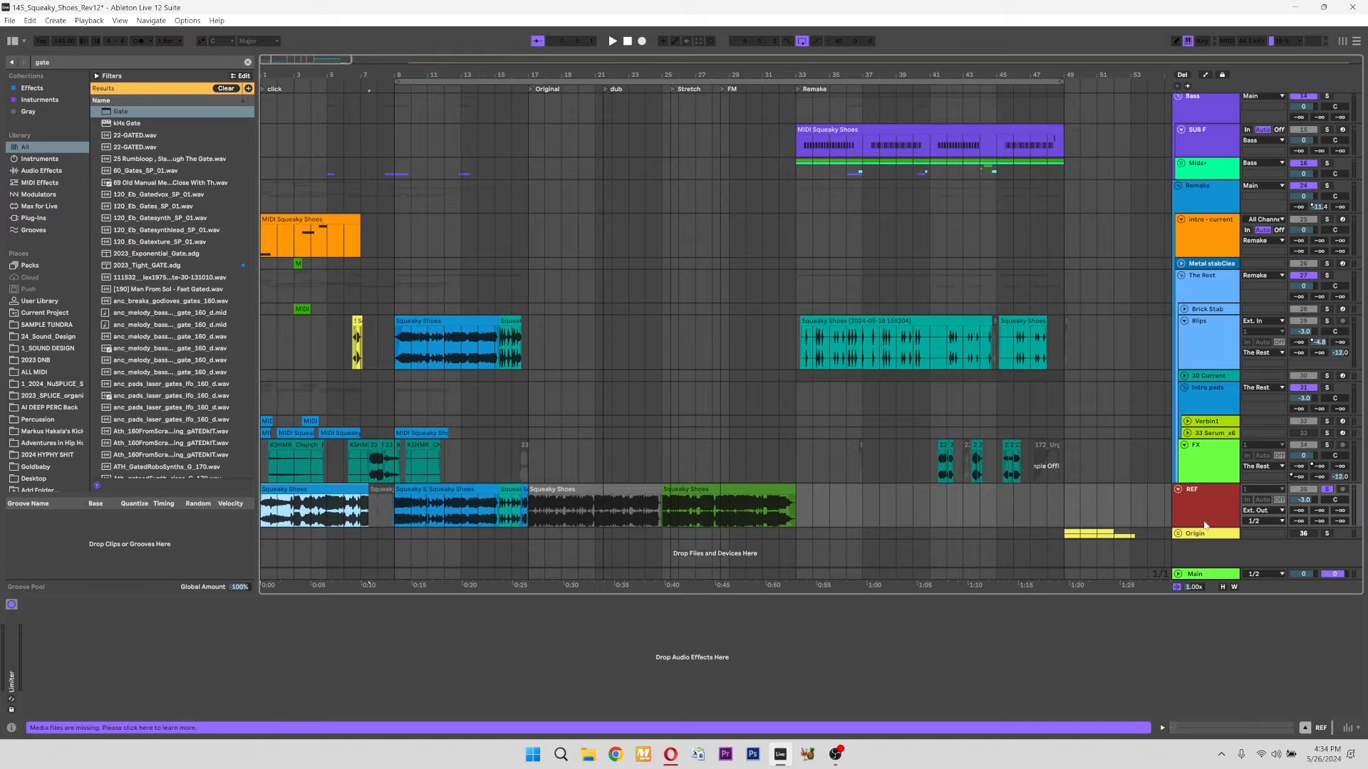
{"action": "key", "text": "space"}
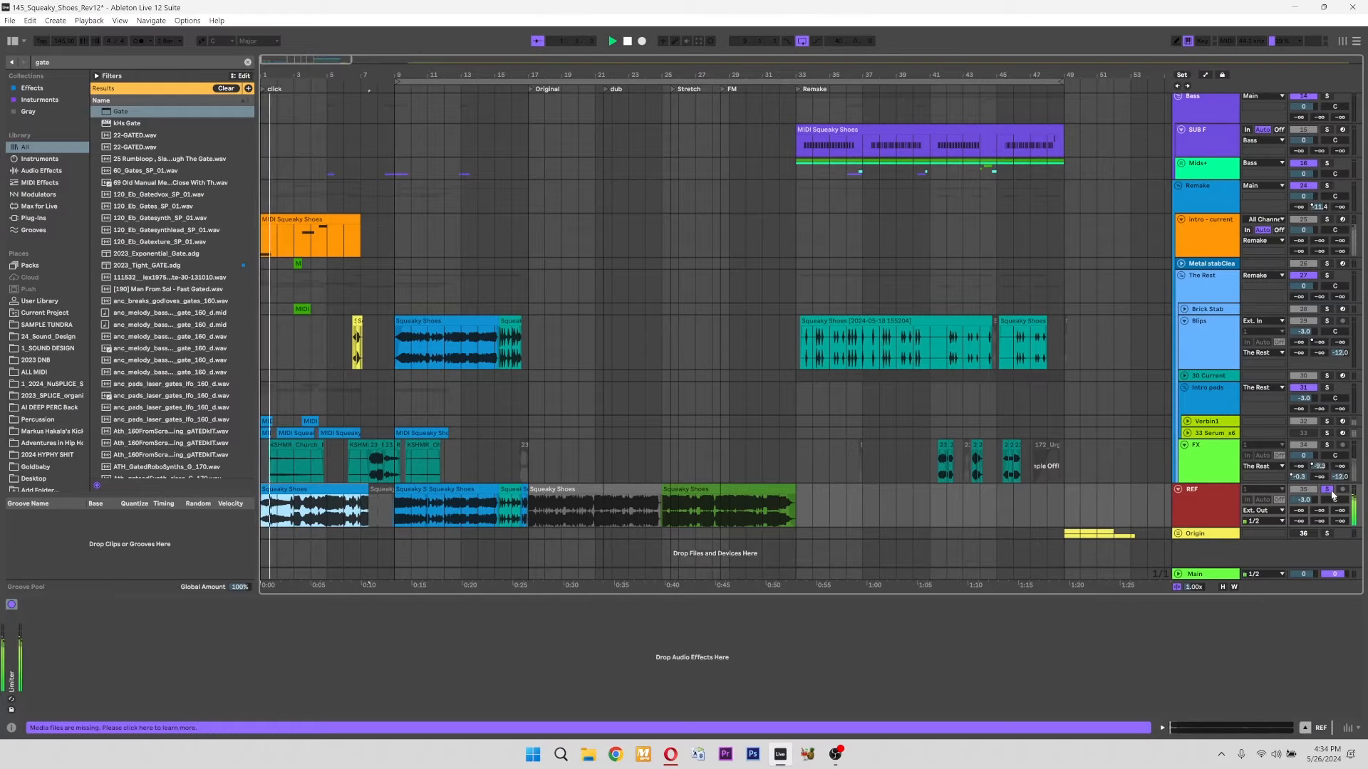
{"action": "left_click", "coordinate": [1328, 490]}
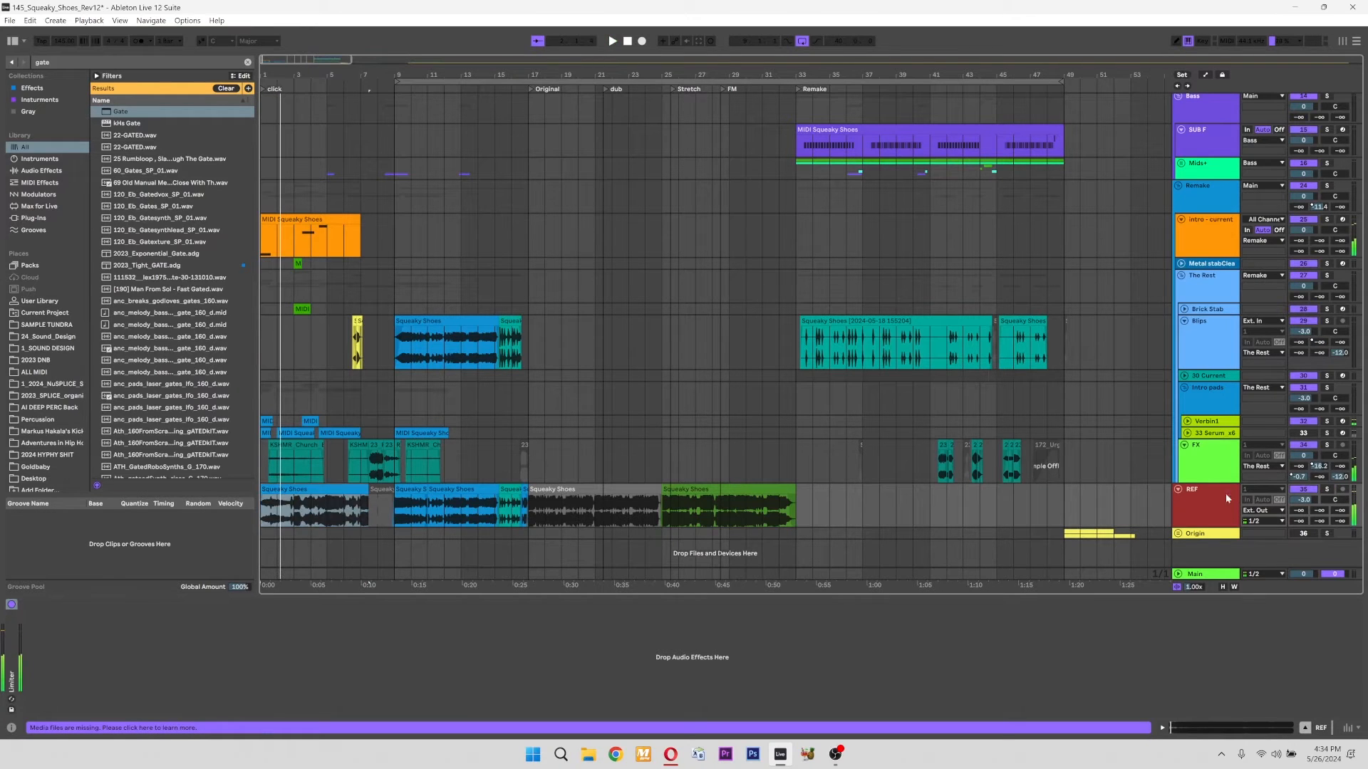
{"action": "left_click", "coordinate": [1178, 490]}
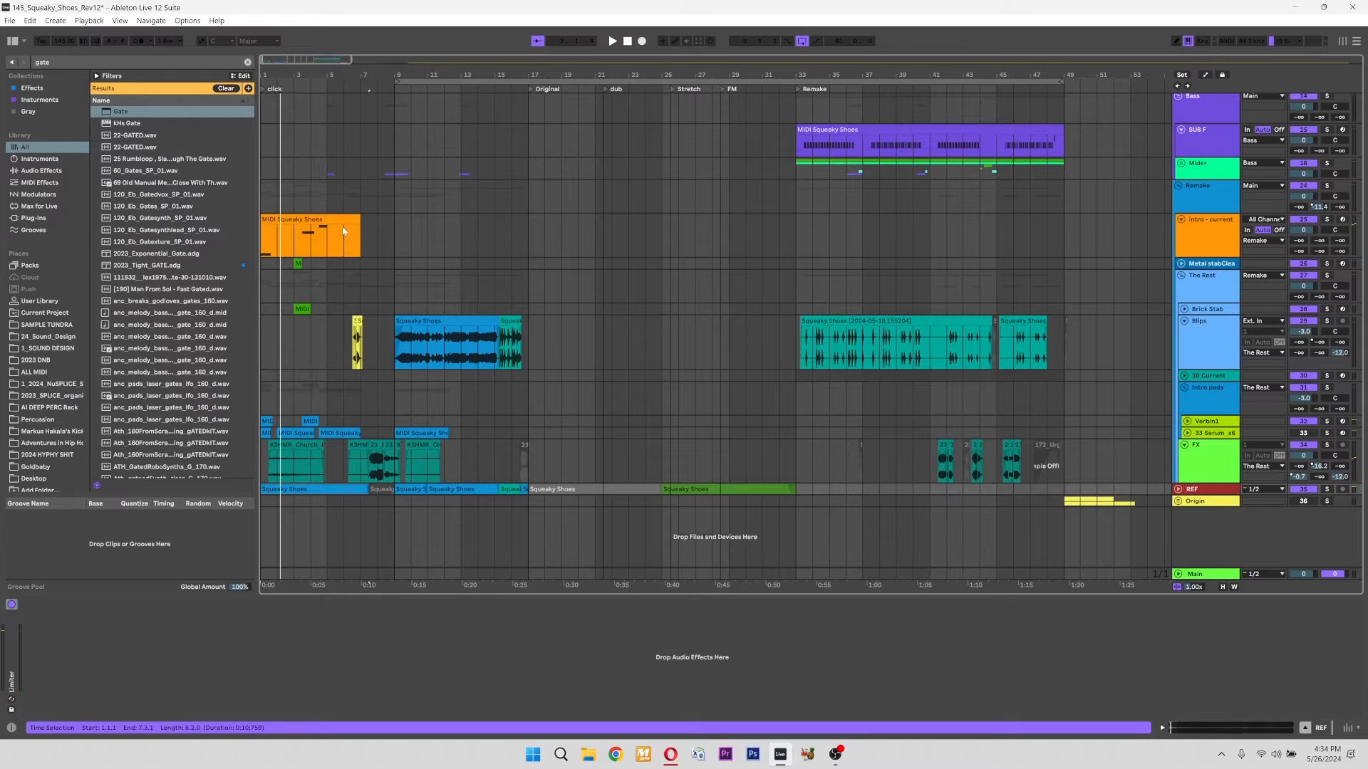
Play the MIDI Squeaky Shoes clip and solo the intro - current track
{"action": "left_click", "coordinate": [282, 221]}
{"action": "key", "text": "space"}
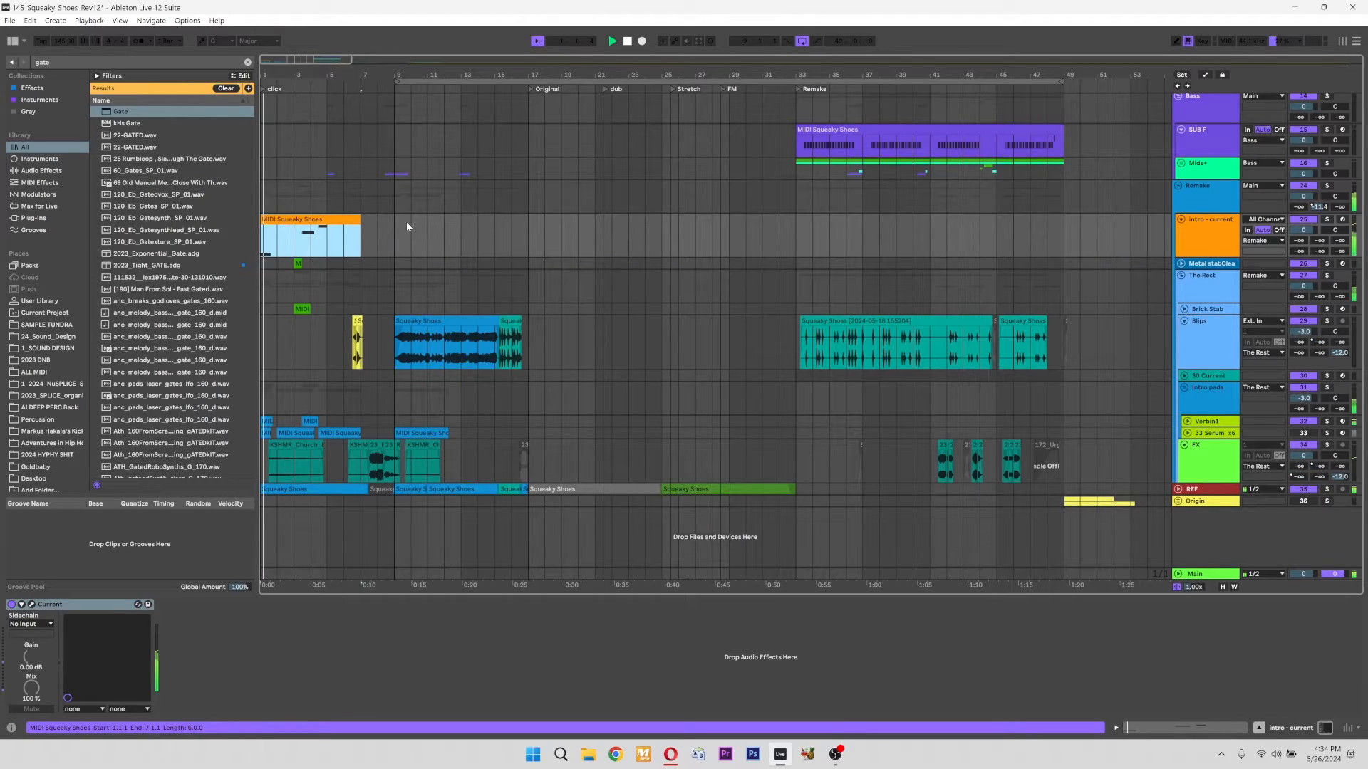
{"action": "left_click", "coordinate": [1326, 223]}
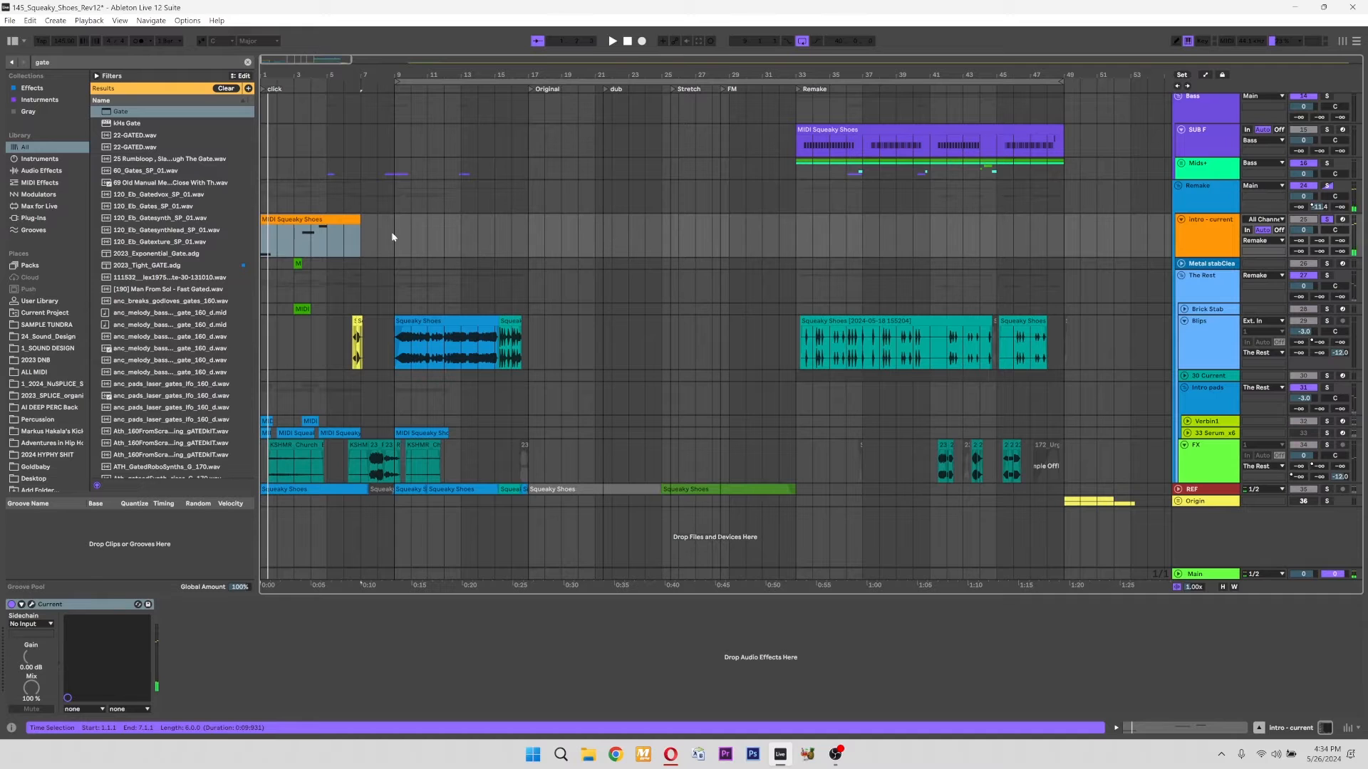
{"action": "left_click", "coordinate": [340, 218]}
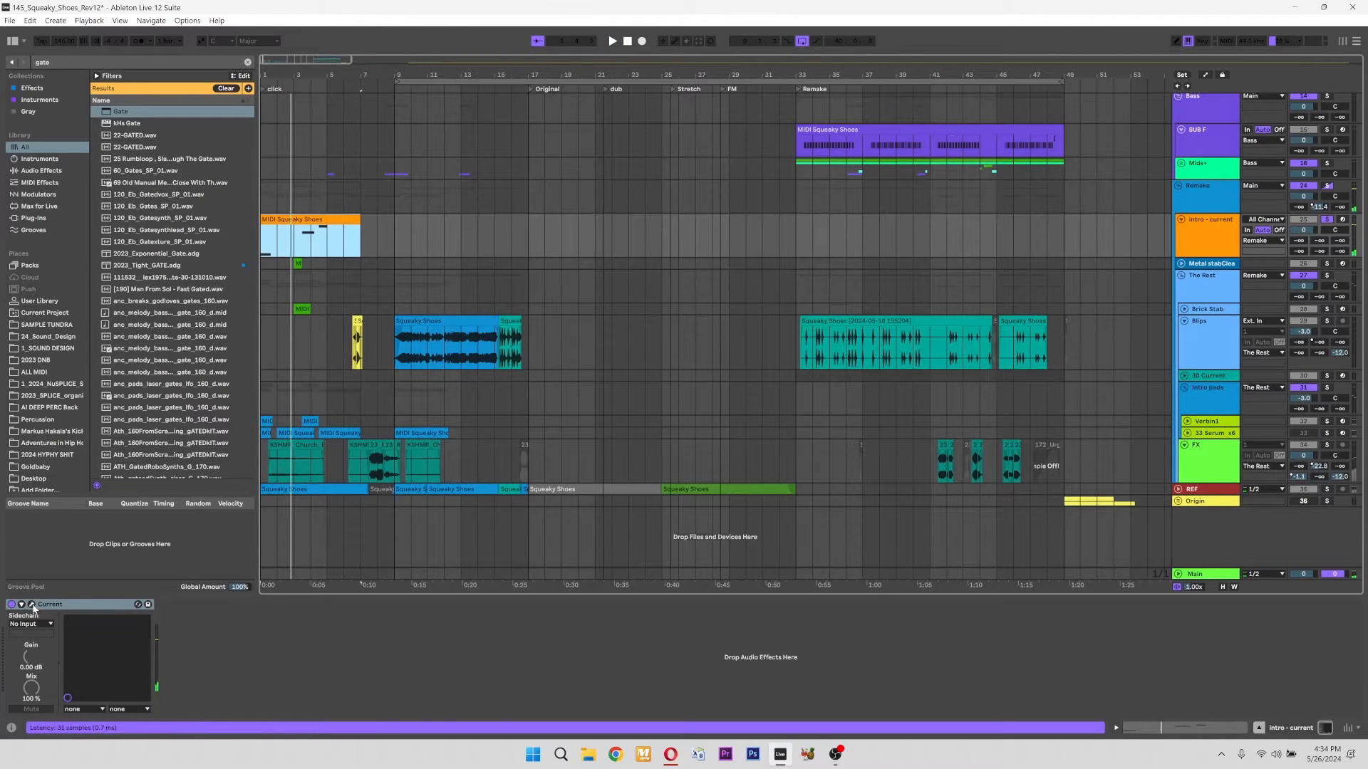
Open the Current synth of the intro - current track and reposition its window over the arrangement
{"action": "left_click", "coordinate": [32, 605]}
{"action": "left_click_drag", "start_coordinate": [565, 284], "coordinate": [742, 201]}
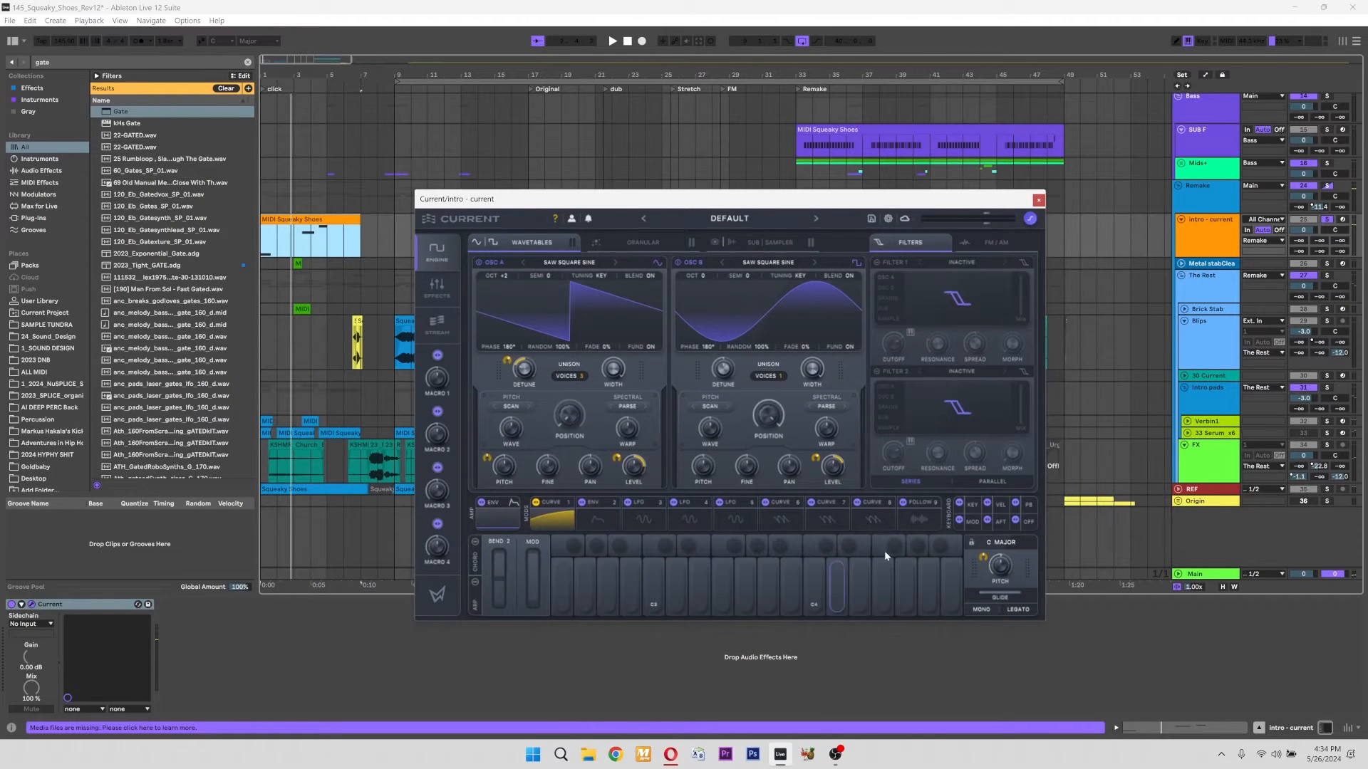
{"action": "left_click_drag", "start_coordinate": [663, 208], "coordinate": [652, 213]}
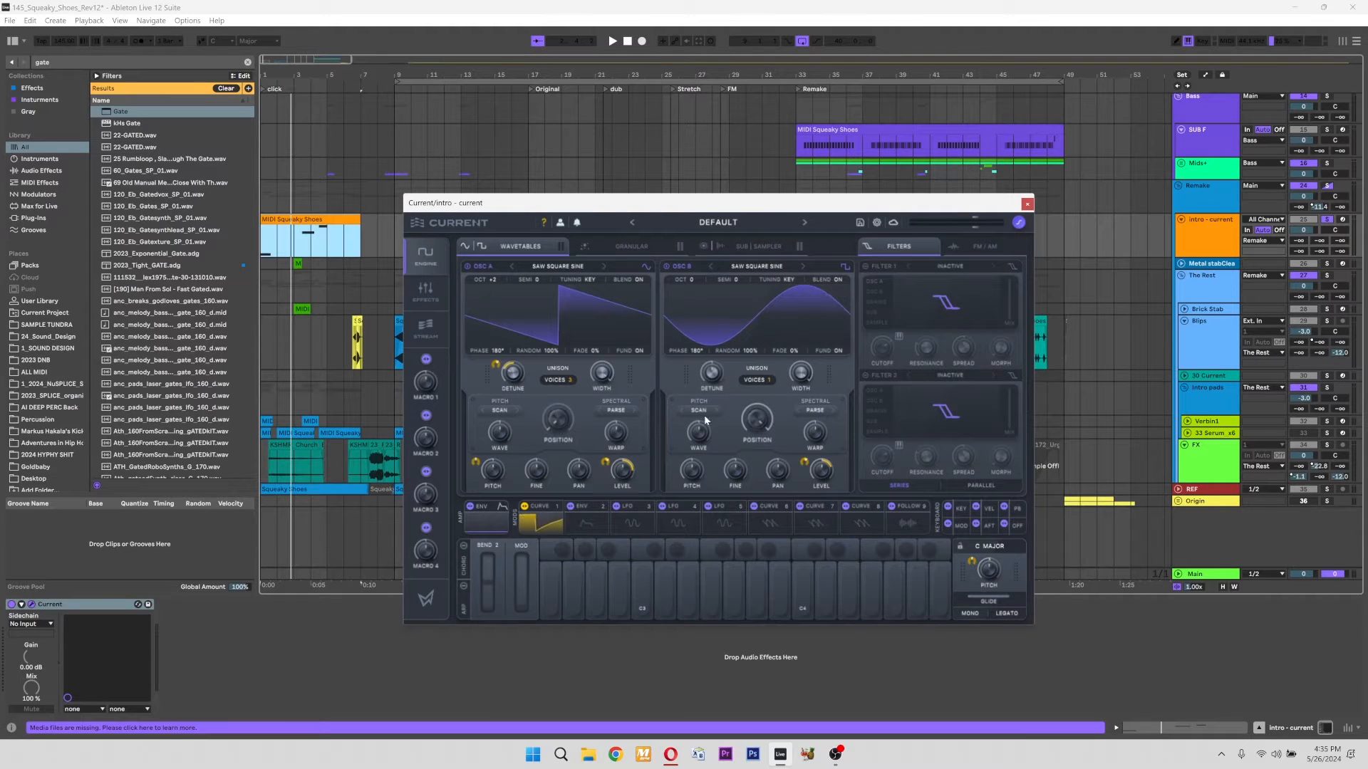
Show the Curve 1 editor in Current and play the intro clip to hear its modulation of Osc A's detune
{"action": "left_click", "coordinate": [549, 527]}
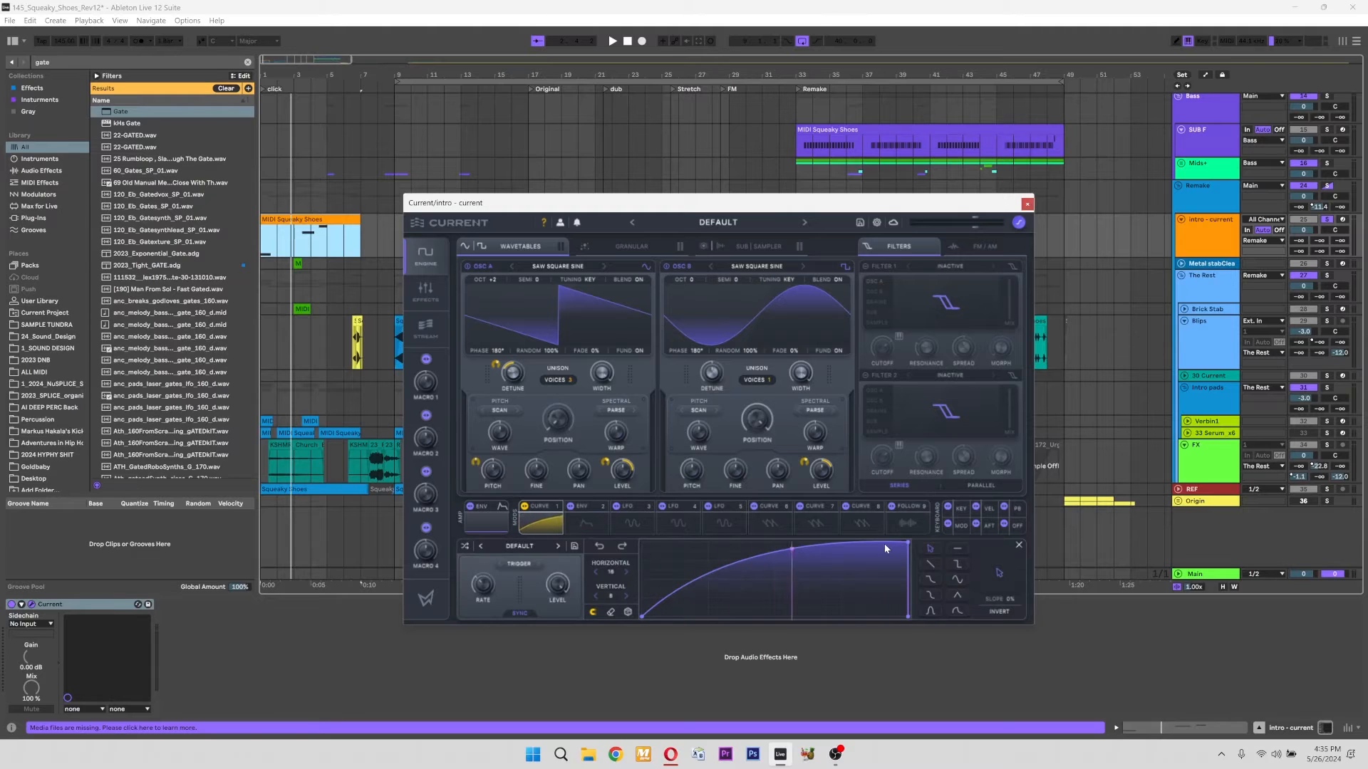
{"action": "left_click", "coordinate": [1018, 545]}
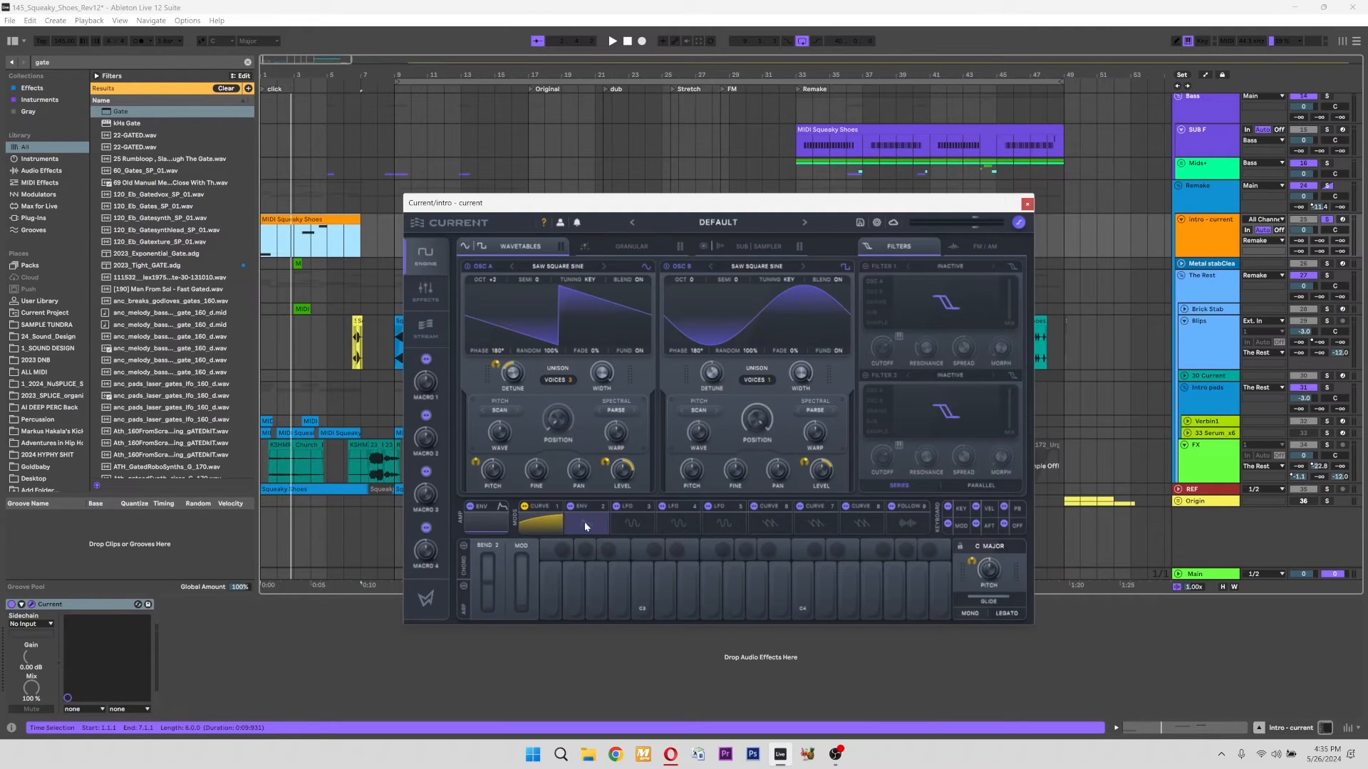
{"action": "left_click", "coordinate": [541, 525]}
{"action": "key", "text": "space"}
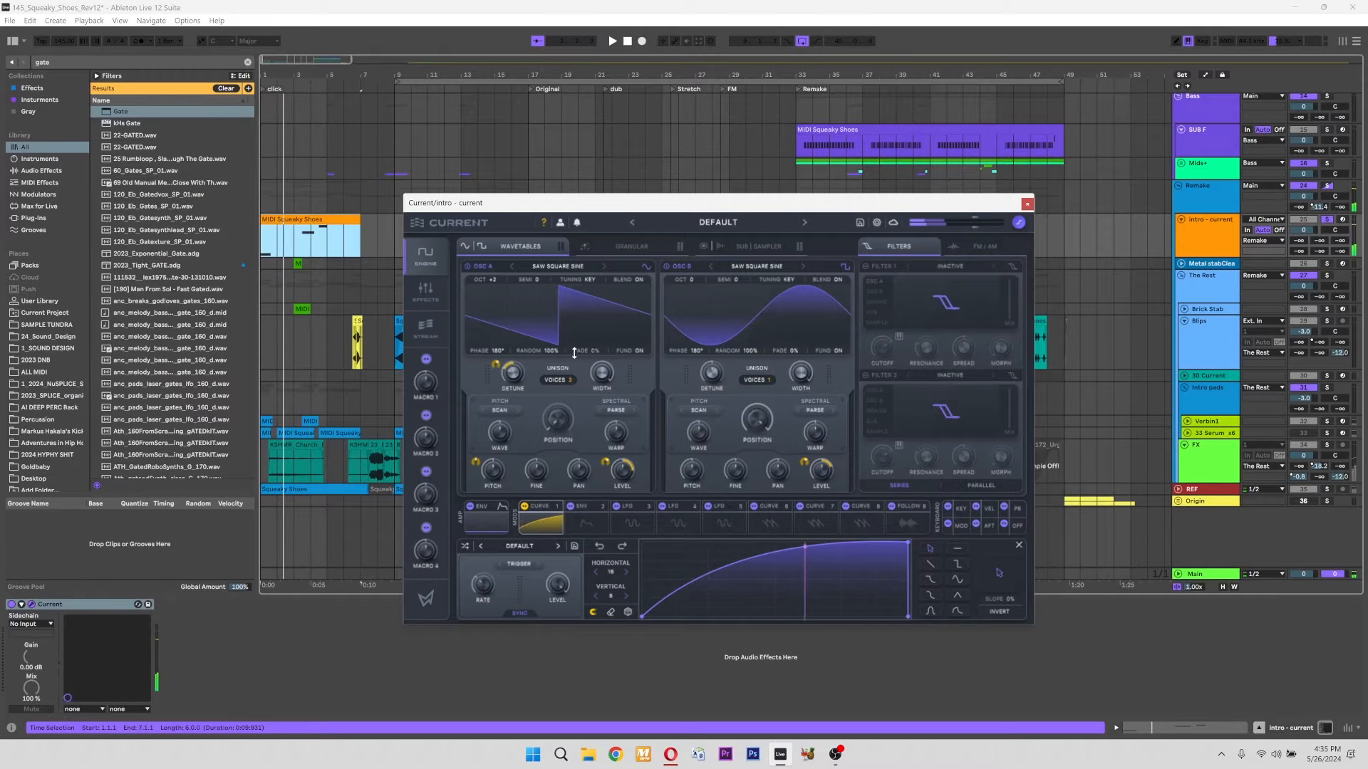
{"action": "left_click_drag", "start_coordinate": [512, 373], "coordinate": [500, 378]}
{"action": "key", "text": "space"}
{"action": "key", "text": "space"}
{"action": "key", "text": "space"}
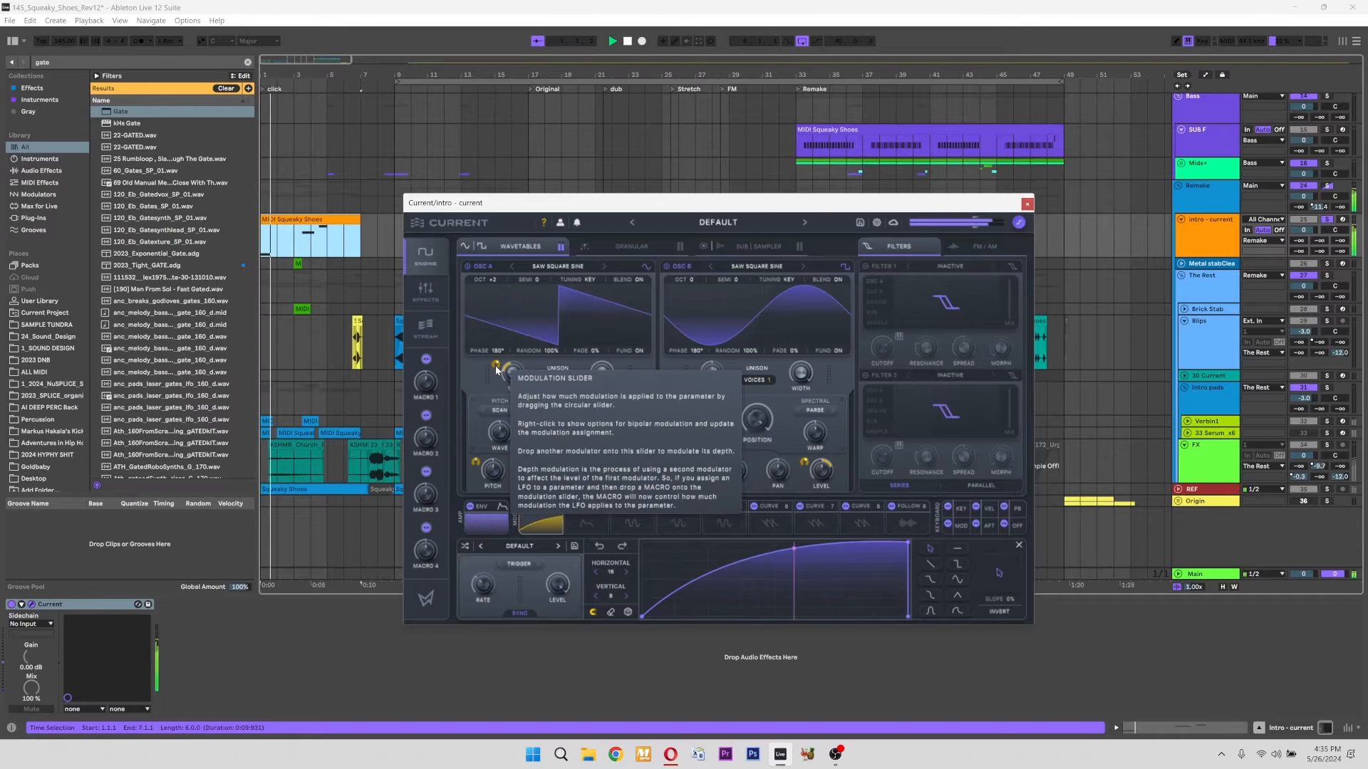
Compare the Curve 1 and Env 2 modulator editors in the Current synth
{"action": "left_click", "coordinate": [577, 530]}
{"action": "left_click", "coordinate": [554, 523]}
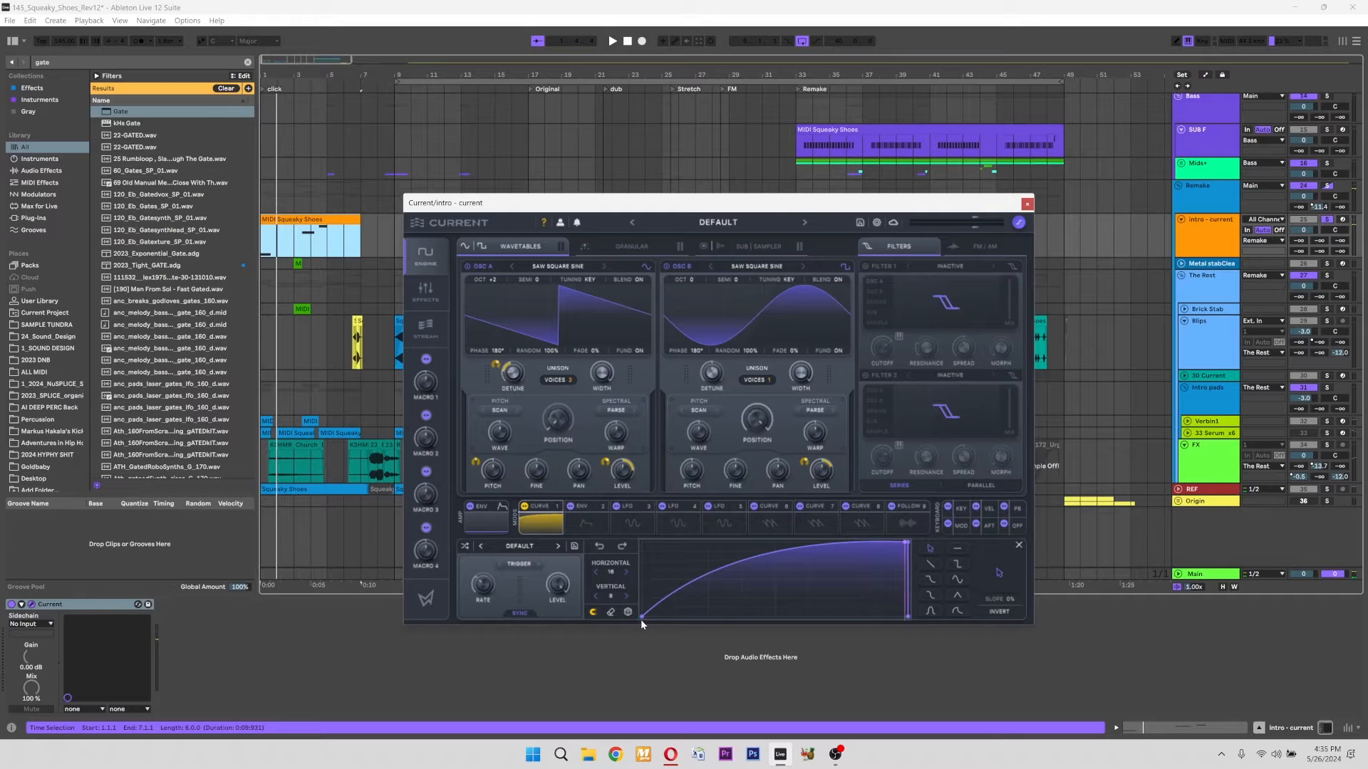
{"action": "left_click", "coordinate": [597, 523]}
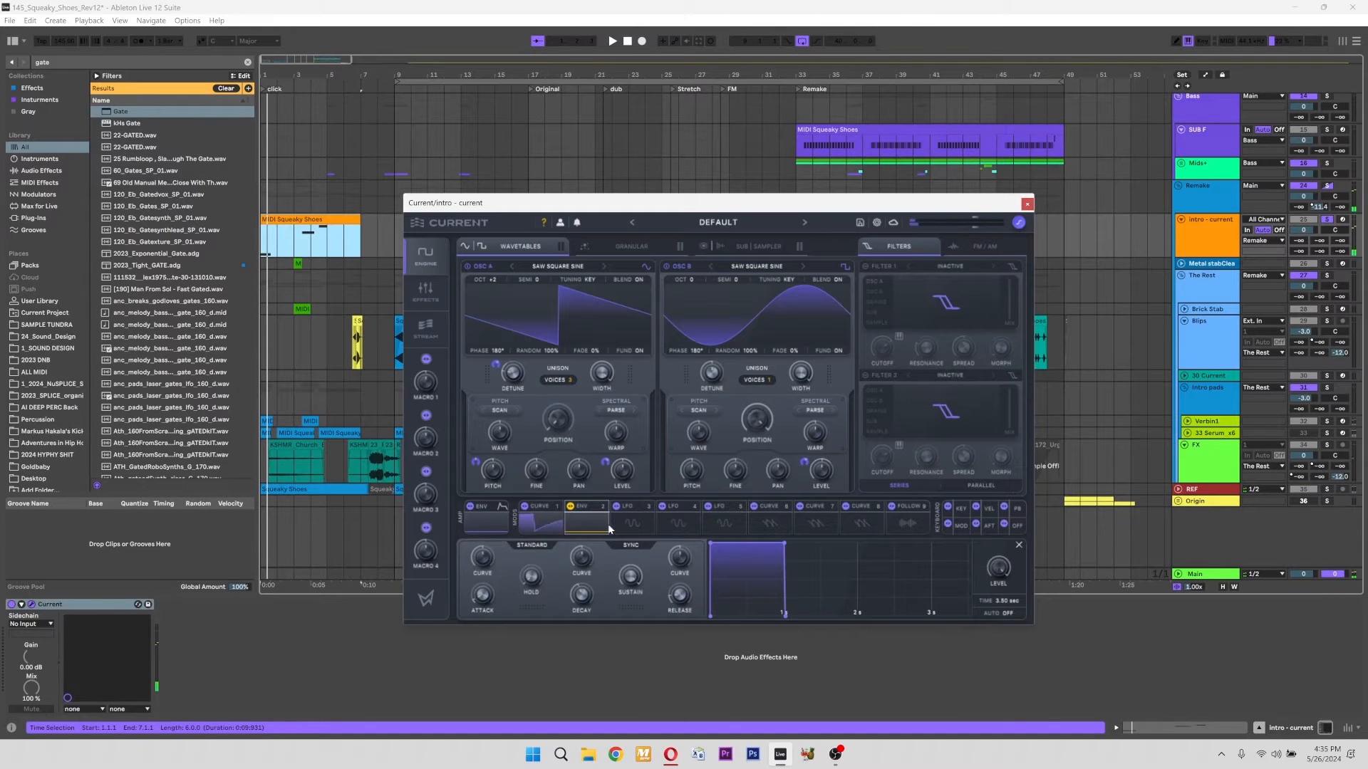
Play the intro clip while viewing the amp envelope in Current, and close the synth window
{"action": "key", "text": "space"}
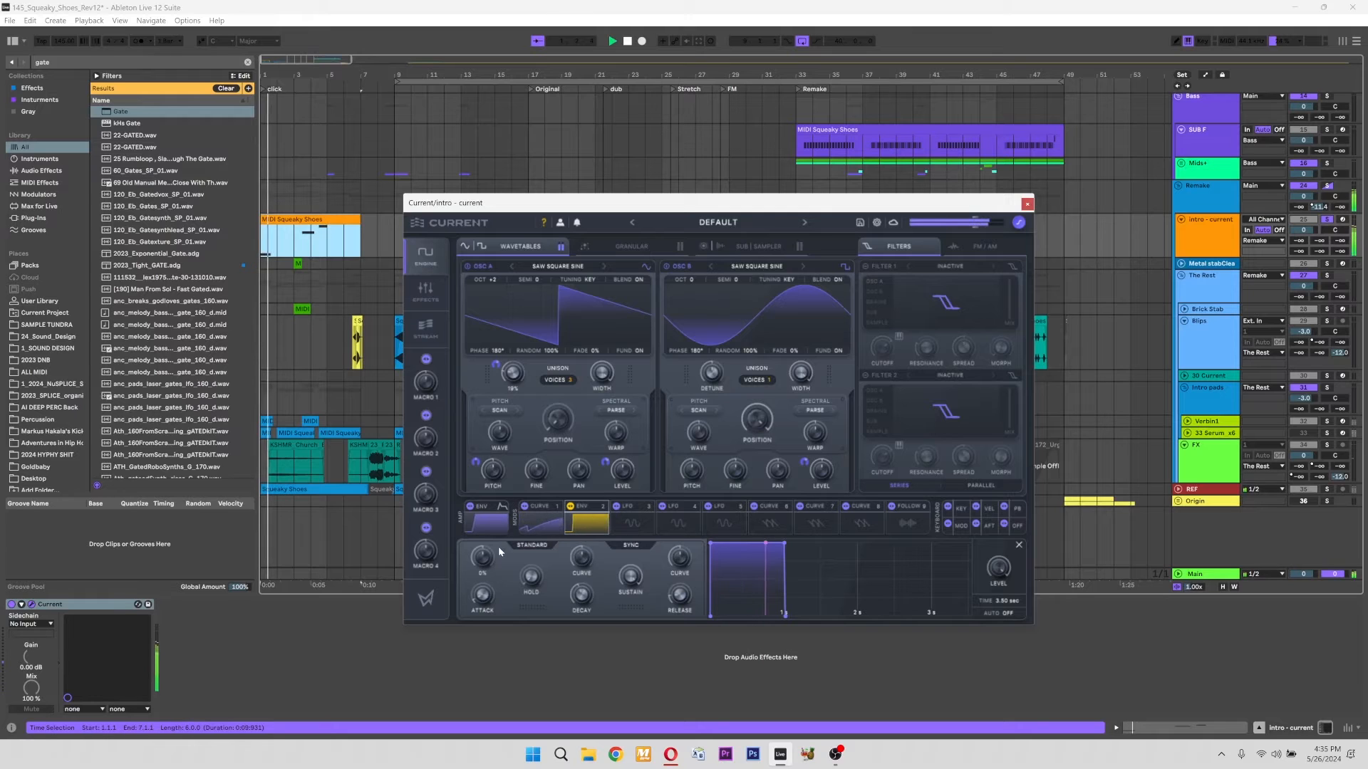
{"action": "left_click", "coordinate": [485, 519]}
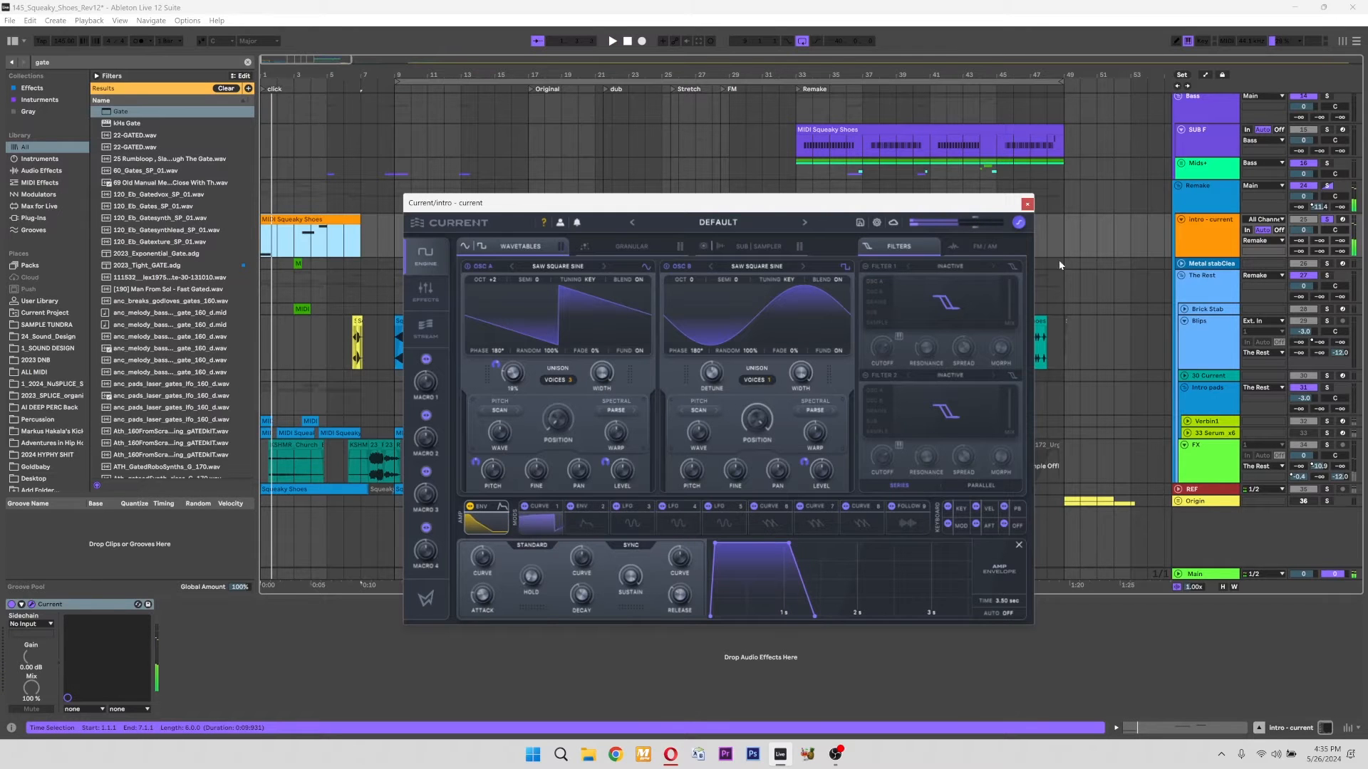
{"action": "left_click", "coordinate": [1028, 204]}
Collapse the intro - current track and select the Blips track's clips across the Remake section from bar 33 to 49
{"action": "left_click", "coordinate": [1180, 220]}
{"action": "left_click_drag", "start_coordinate": [708, 324], "coordinate": [826, 326]}
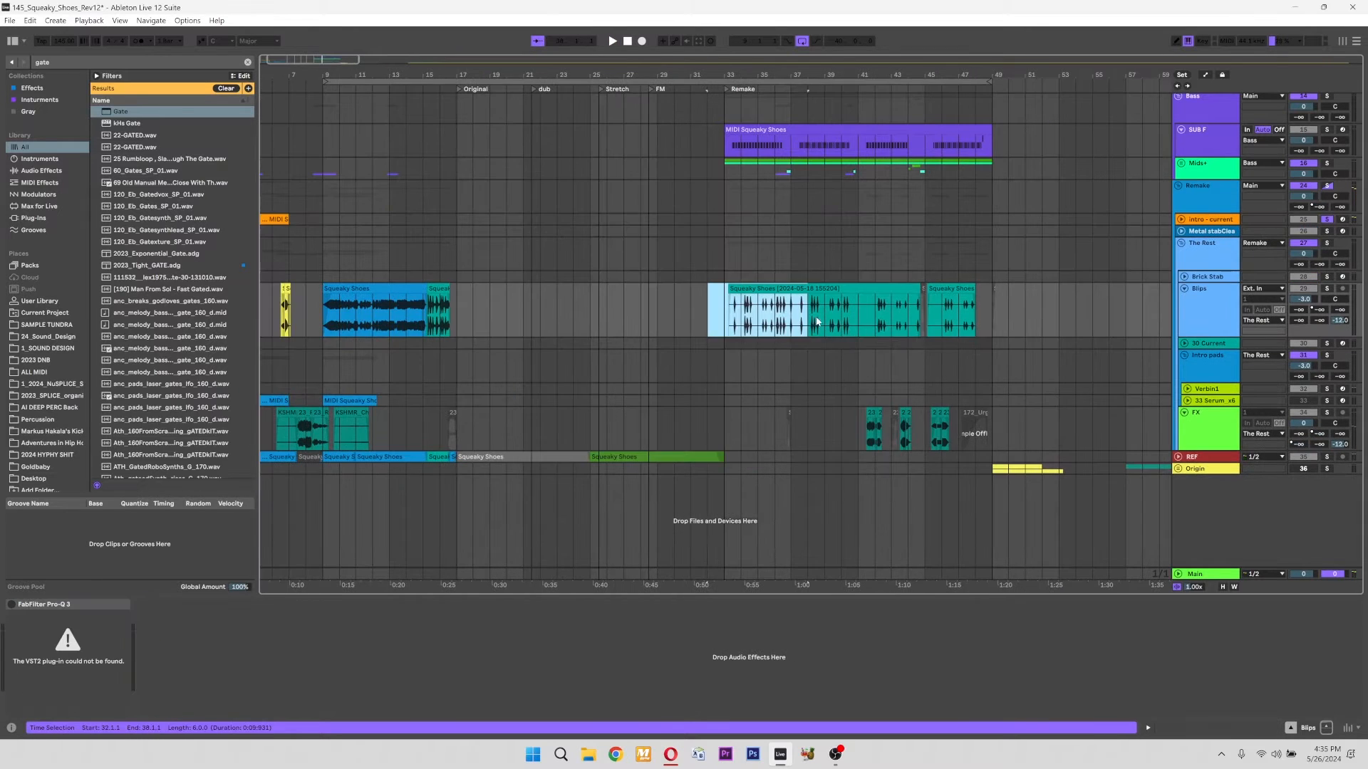
{"action": "left_click_drag", "start_coordinate": [993, 321], "coordinate": [728, 324]}
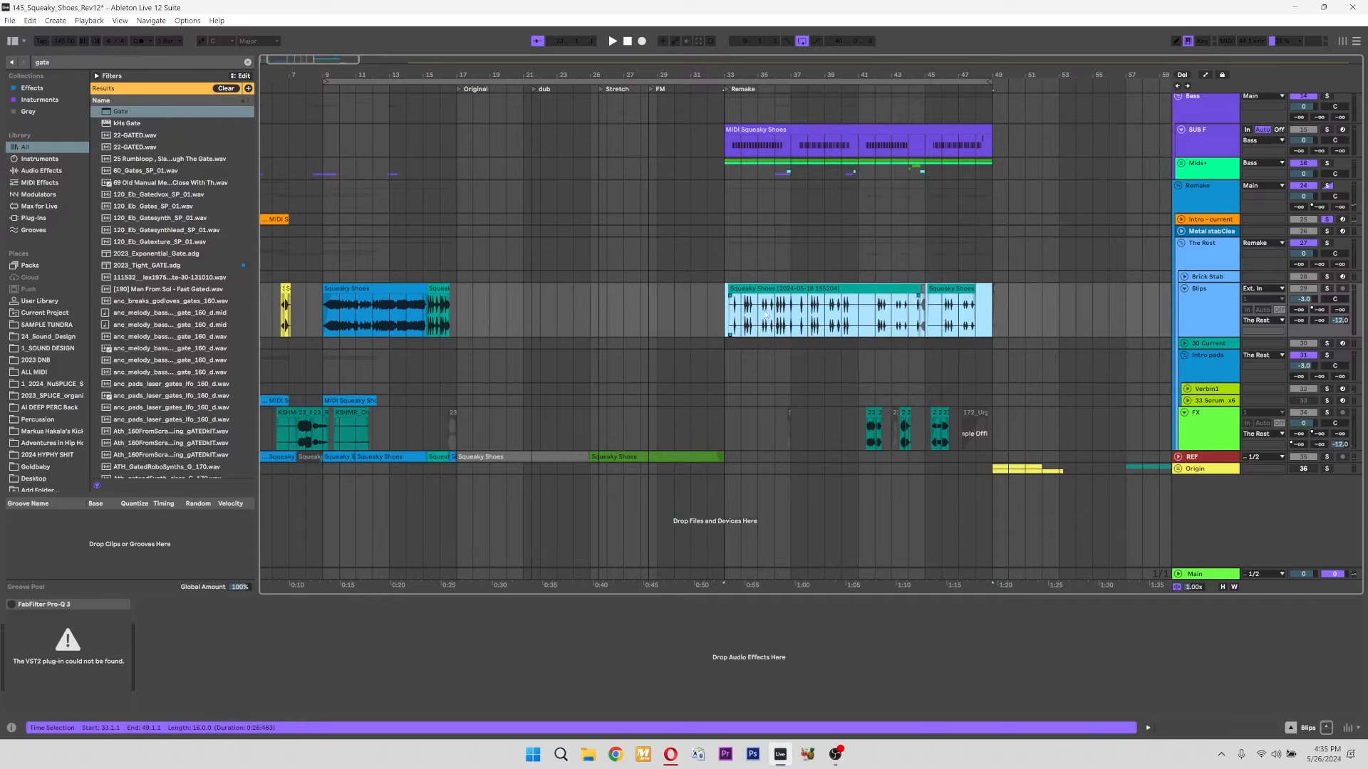
{"action": "left_click", "coordinate": [435, 292]}
{"action": "left_click_drag", "start_coordinate": [726, 326], "coordinate": [962, 327]}
{"action": "left_click", "coordinate": [447, 318]}
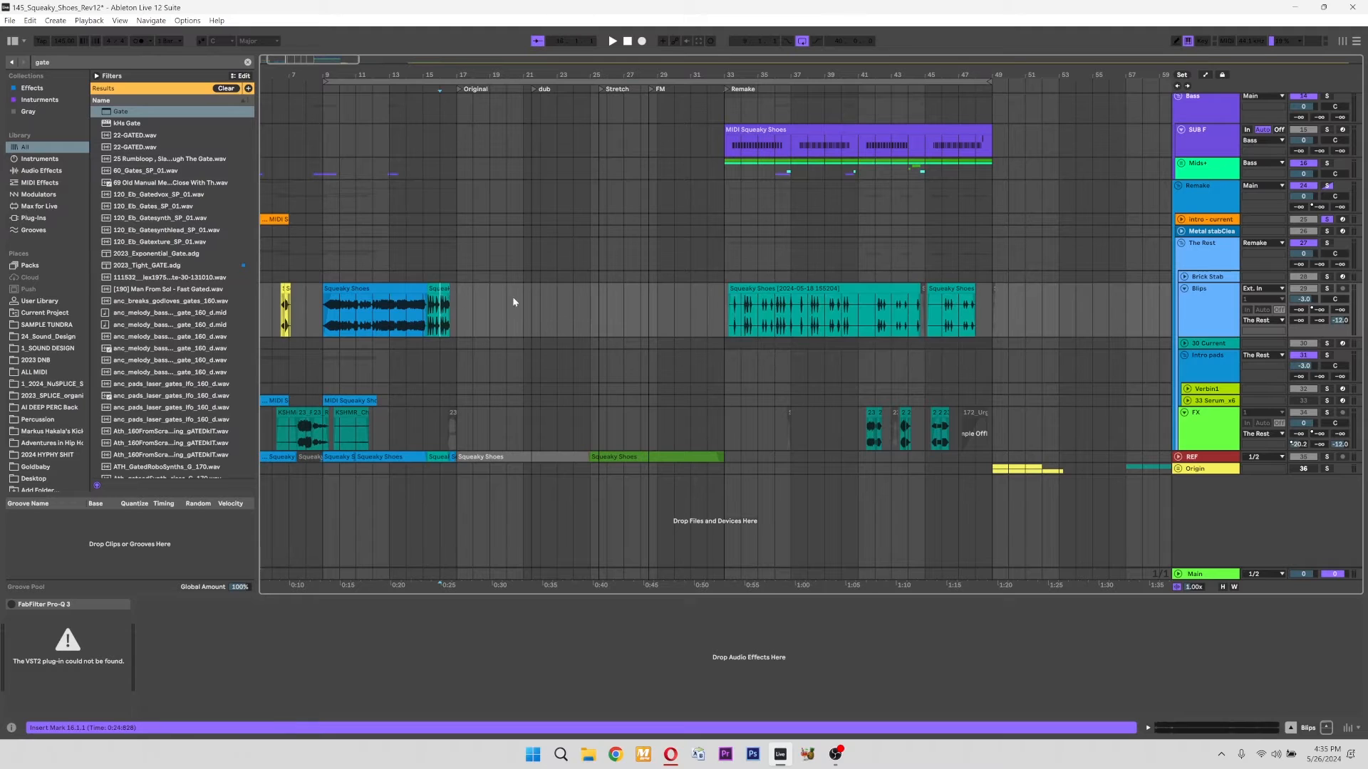
{"action": "mouse_move", "coordinate": [720, 319]}
{"action": "left_mouse_down"}
{"action": "mouse_move", "coordinate": [995, 322]}
{"action": "mouse_move", "coordinate": [735, 322]}
{"action": "left_mouse_up"}
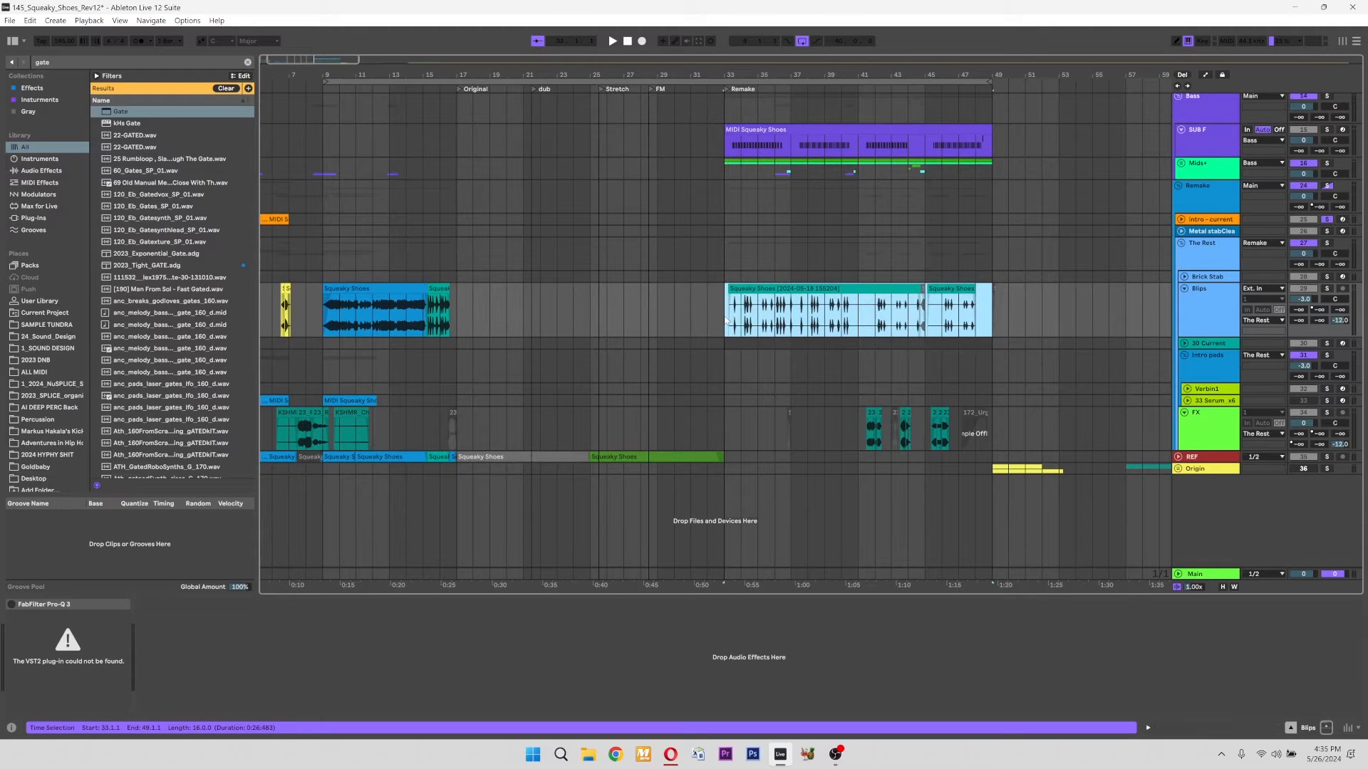
Solo the Blips track, play its Remake clips and take the solo off again
{"action": "left_click", "coordinate": [1326, 289]}
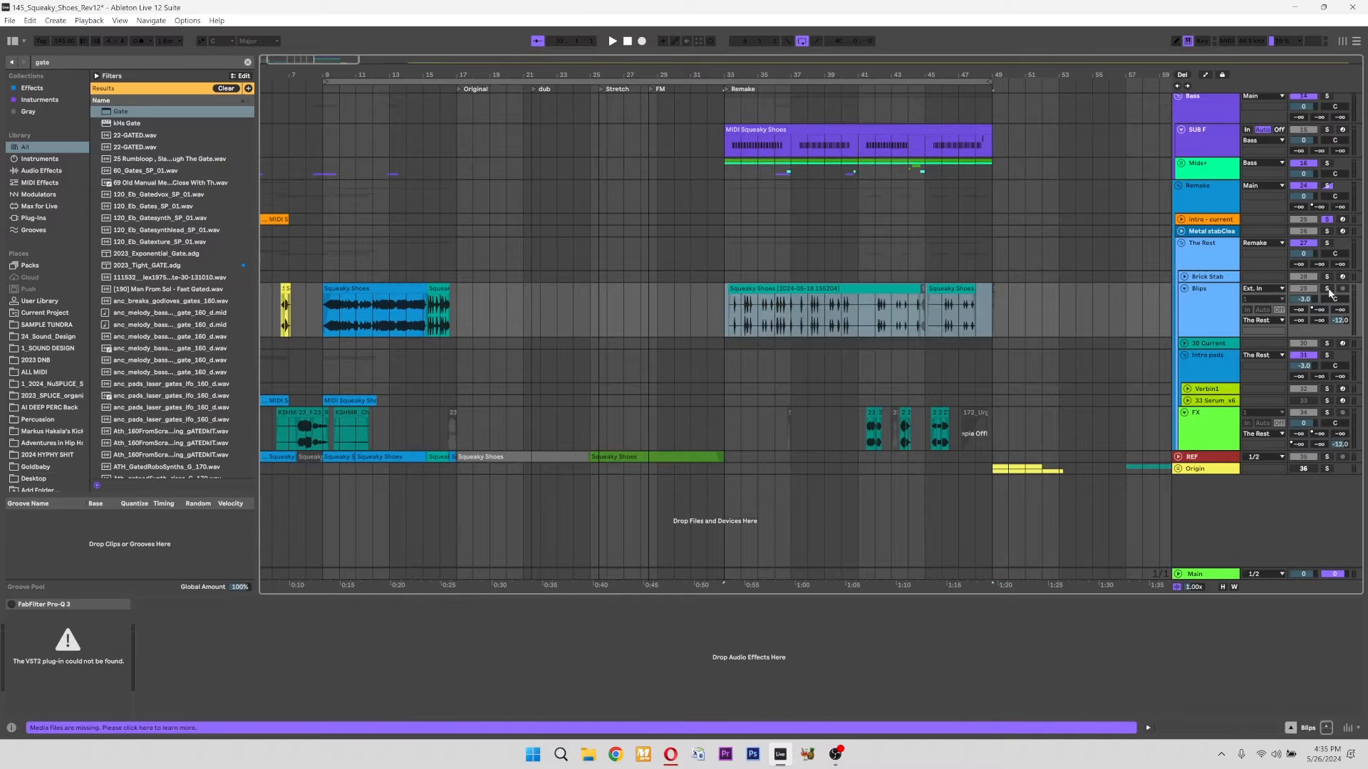
{"action": "key", "text": "space"}
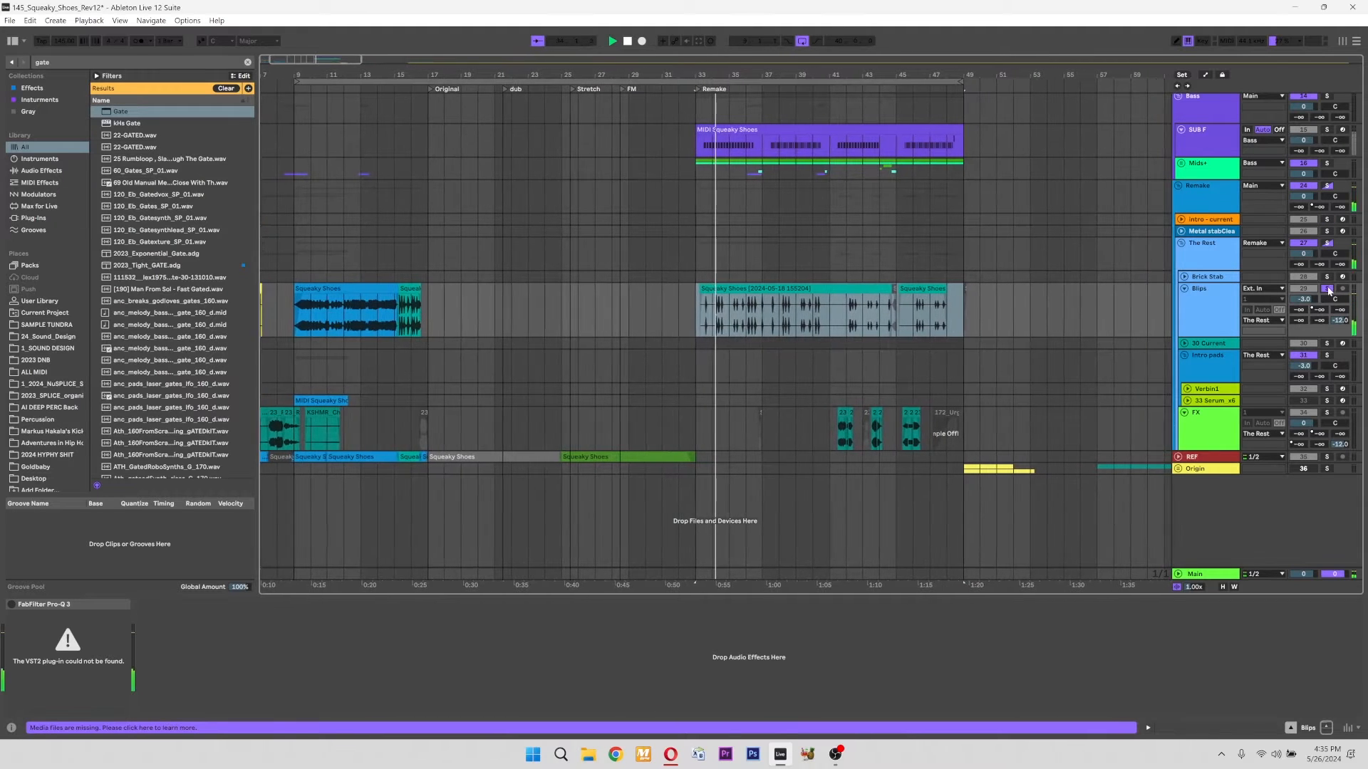
{"action": "left_click", "coordinate": [774, 309]}
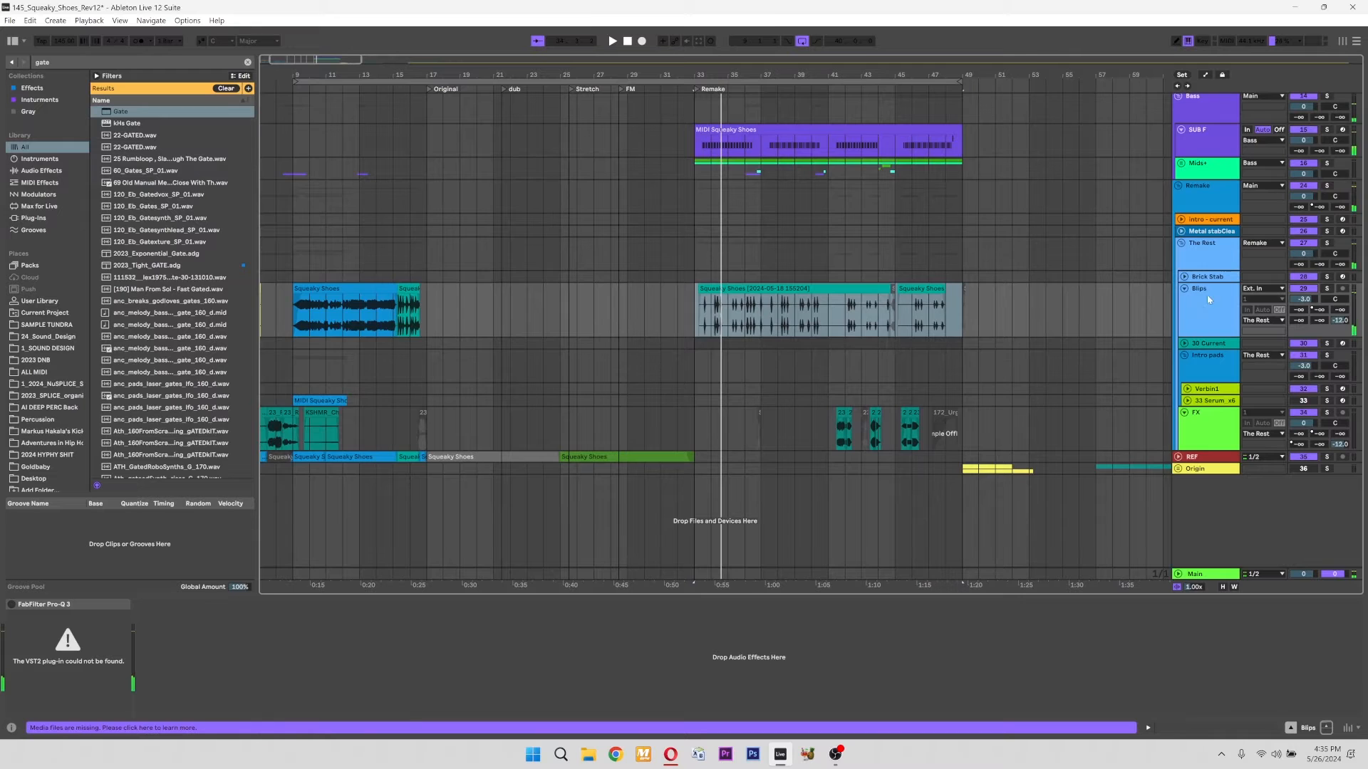
Collapse the Blips track and The Rest group in the arrangement
{"action": "left_click", "coordinate": [1184, 288]}
{"action": "scroll", "coordinate": [1179, 307], "scroll_direction": "up", "scroll_amount": 3}
{"action": "left_click", "coordinate": [1181, 350]}
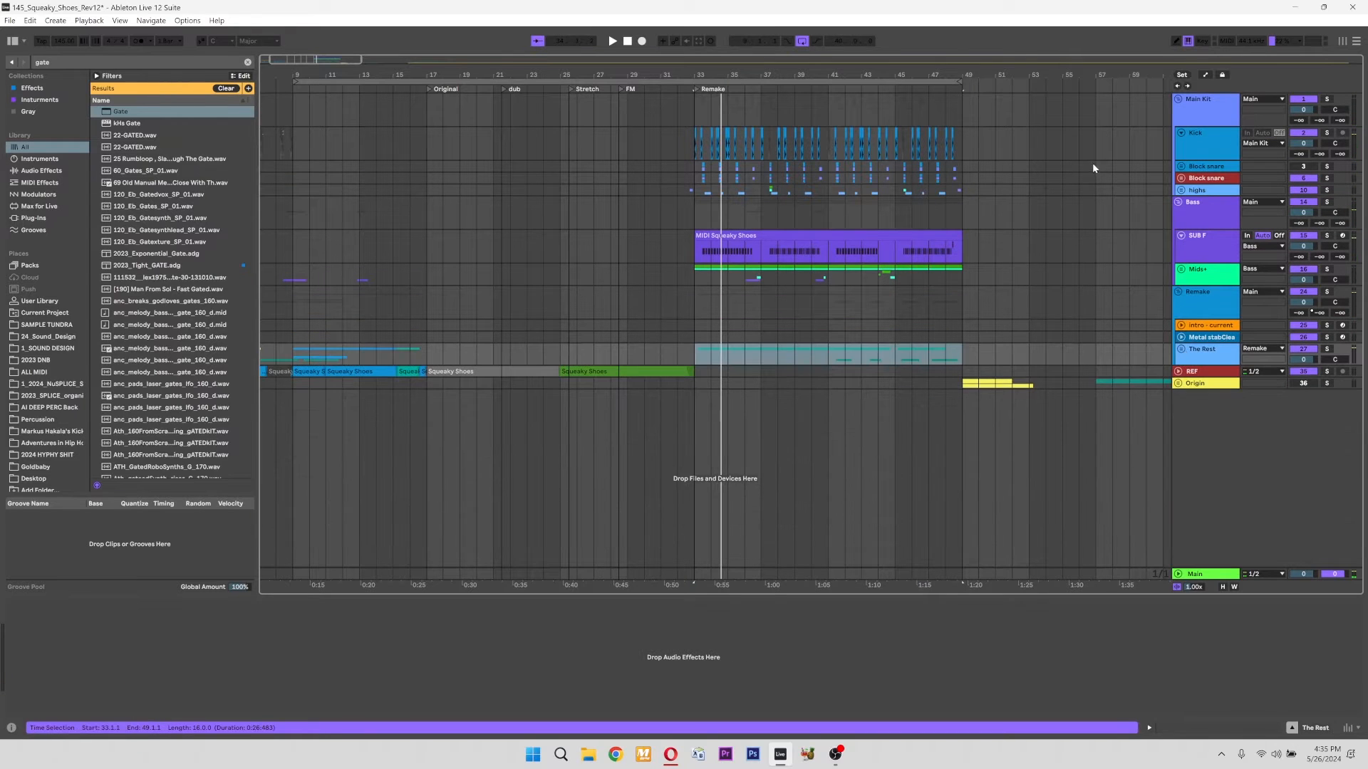
Solo the Main Kit group, play the drums from the start of the Remake section and remove the solo
{"action": "left_click", "coordinate": [1184, 143]}
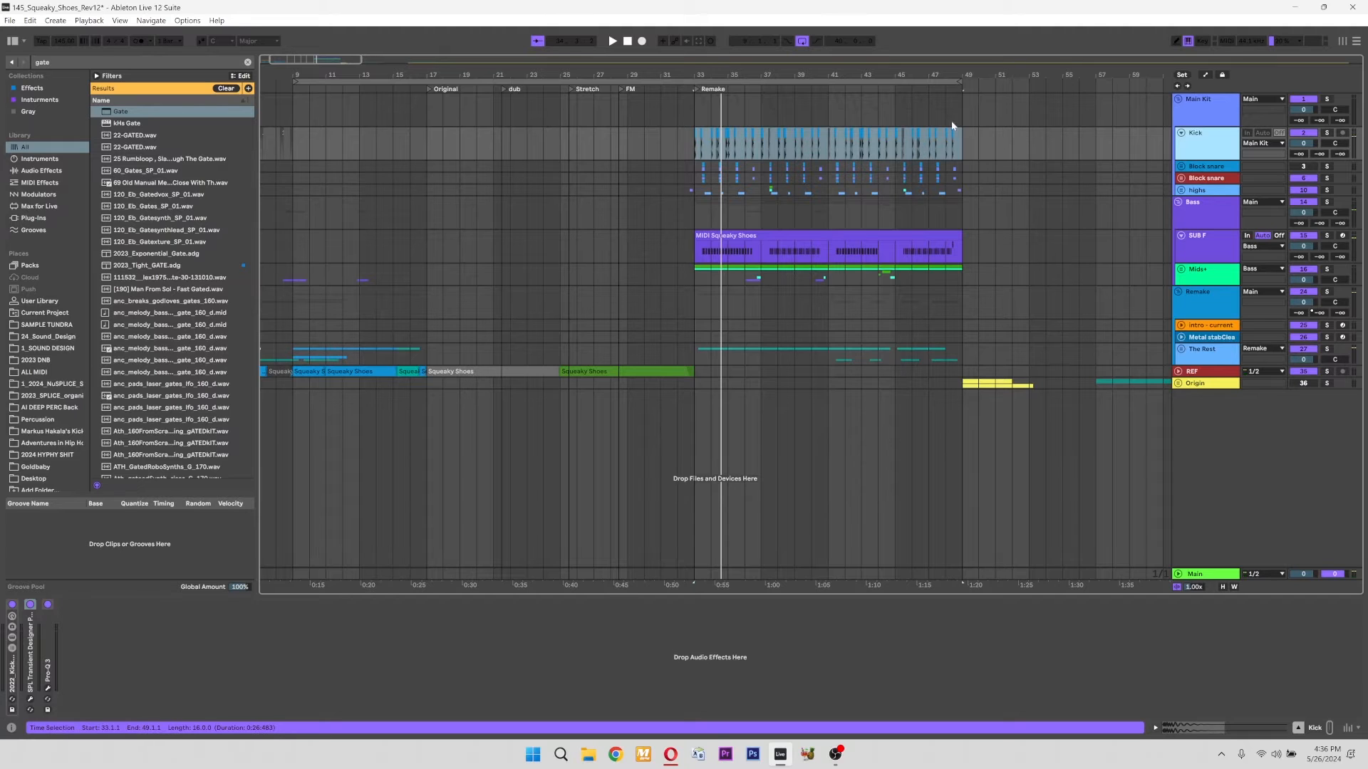
{"action": "left_click", "coordinate": [1326, 99]}
{"action": "key", "text": "space"}
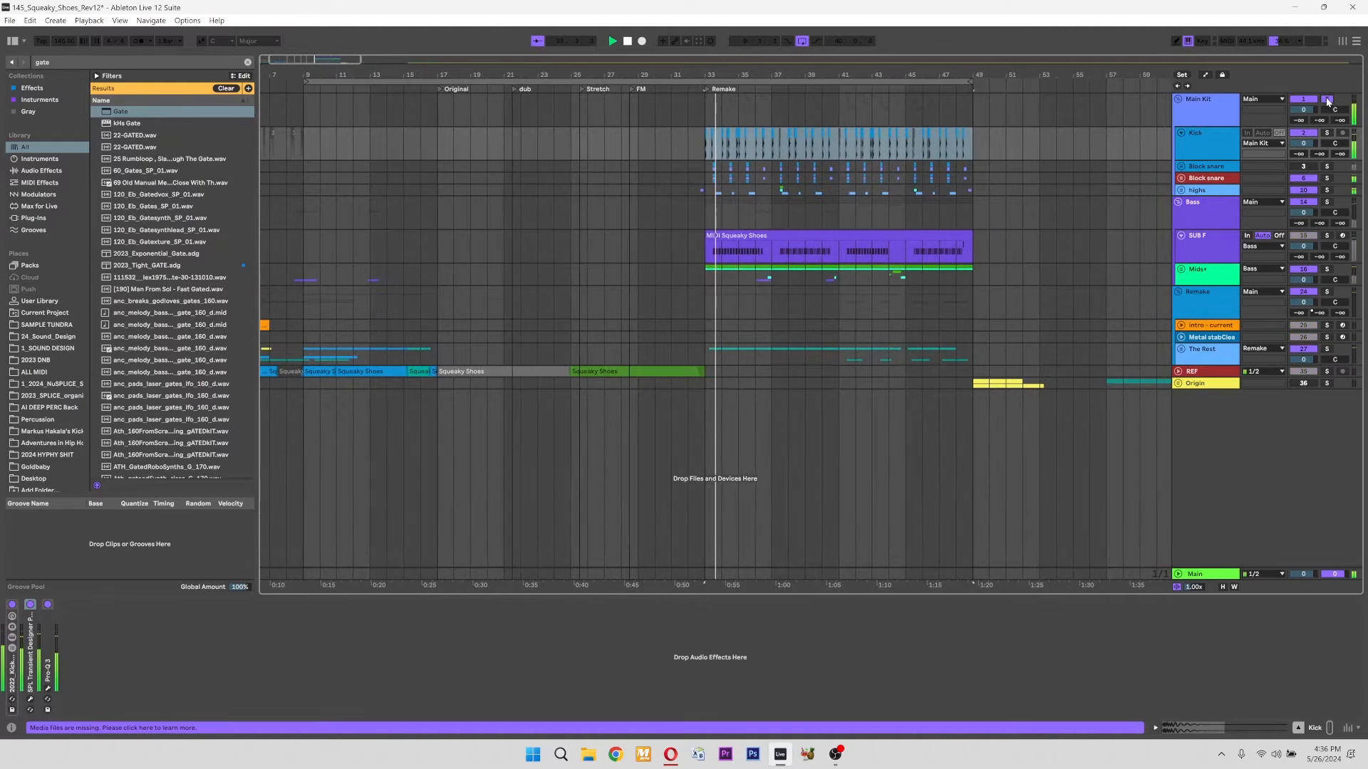
{"action": "left_click", "coordinate": [1326, 99]}
{"action": "key", "text": "space"}
{"action": "left_click", "coordinate": [1006, 158]}
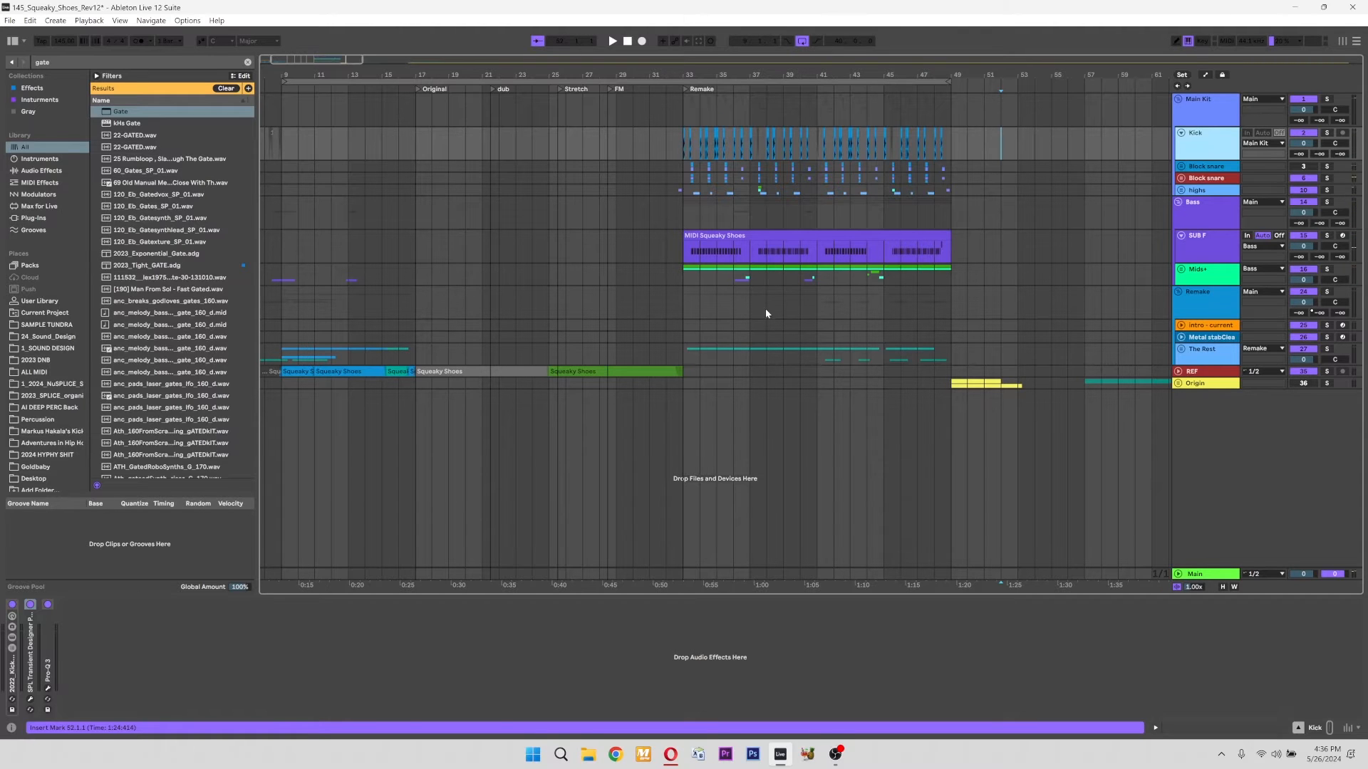
Select the Squeaky Shoes clip under Original on the REF track and expand the Origin and The Rest groups
{"action": "left_click", "coordinate": [465, 372]}
{"action": "left_click", "coordinate": [1178, 371]}
{"action": "left_click", "coordinate": [1178, 372]}
{"action": "left_click", "coordinate": [1179, 383]}
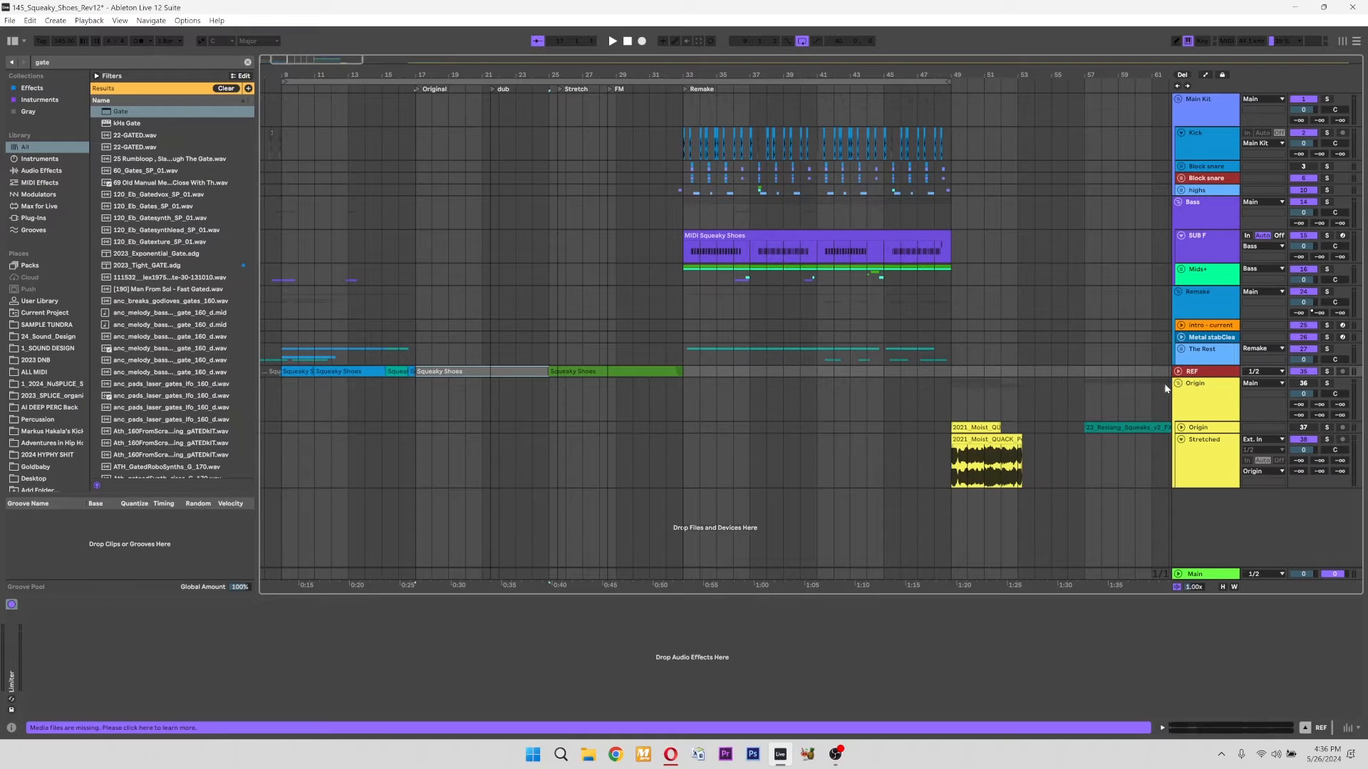
{"action": "left_click", "coordinate": [1181, 349]}
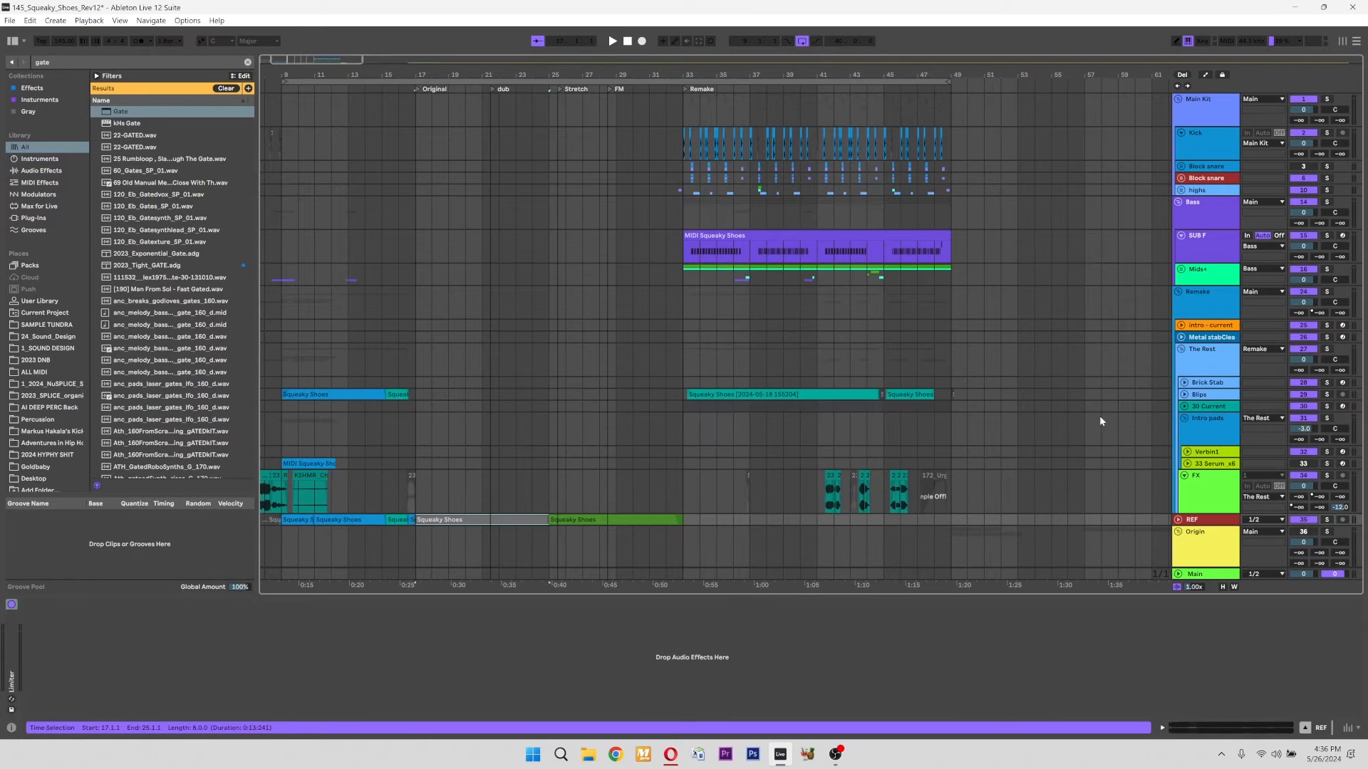
Solo the FX track and play its Remake clips around bars 41 and 45
{"action": "left_click", "coordinate": [1197, 497]}
{"action": "left_click", "coordinate": [1327, 476]}
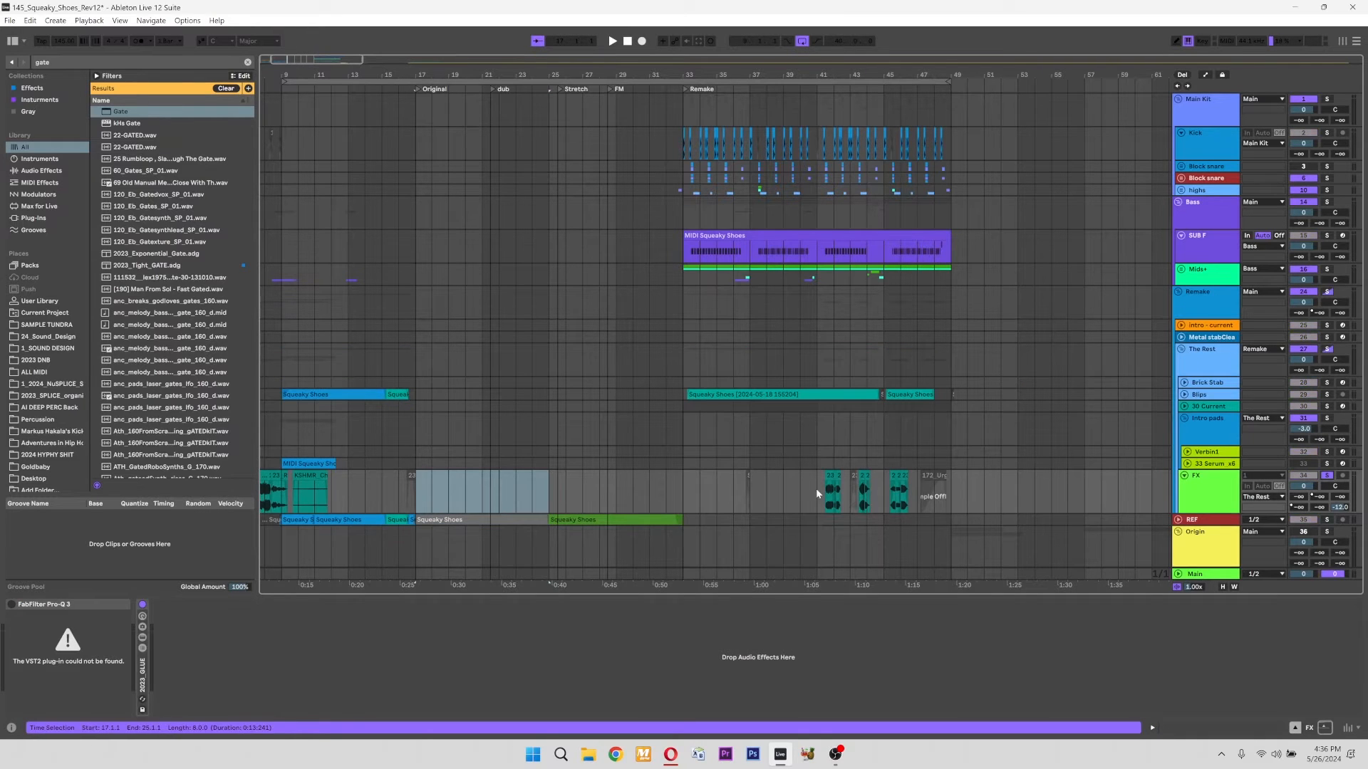
{"action": "left_click", "coordinate": [823, 499]}
{"action": "key", "text": "space"}
{"action": "left_click_drag", "start_coordinate": [569, 525], "coordinate": [663, 480]}
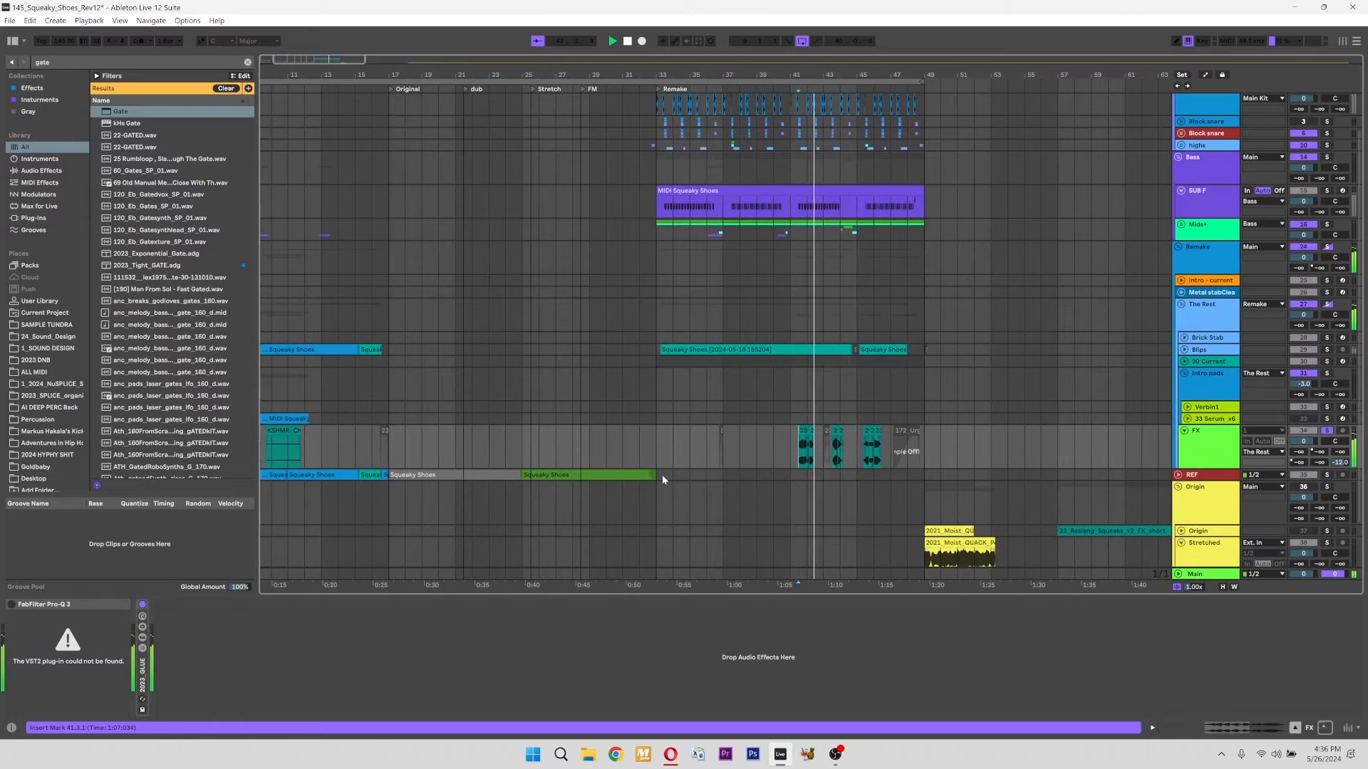
{"action": "left_click", "coordinate": [866, 431]}
{"action": "key", "text": "space"}
{"action": "key", "text": "space"}
{"action": "left_click_drag", "start_coordinate": [522, 518], "coordinate": [641, 507]}
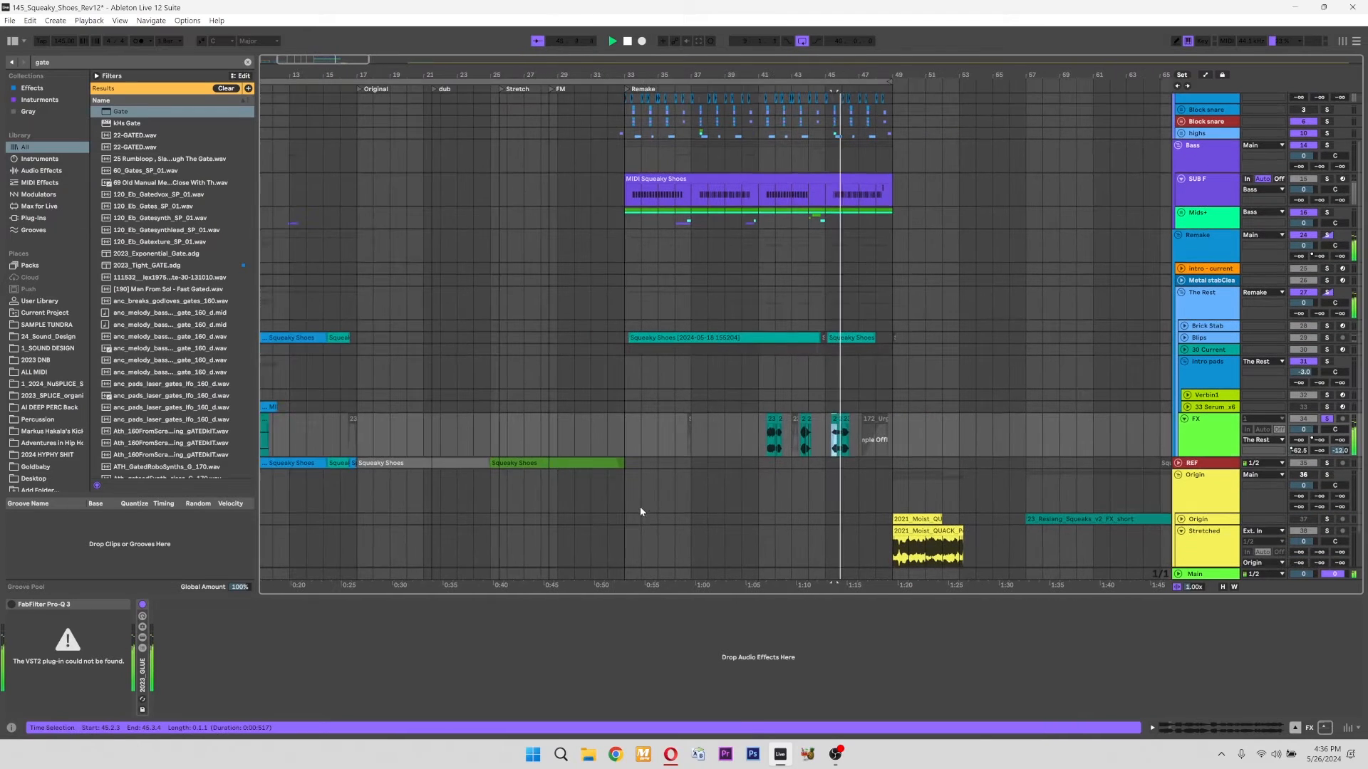
Solo the REF track and play its green Squeaky Shoes clip under the Stretch marker
{"action": "left_click", "coordinate": [507, 471]}
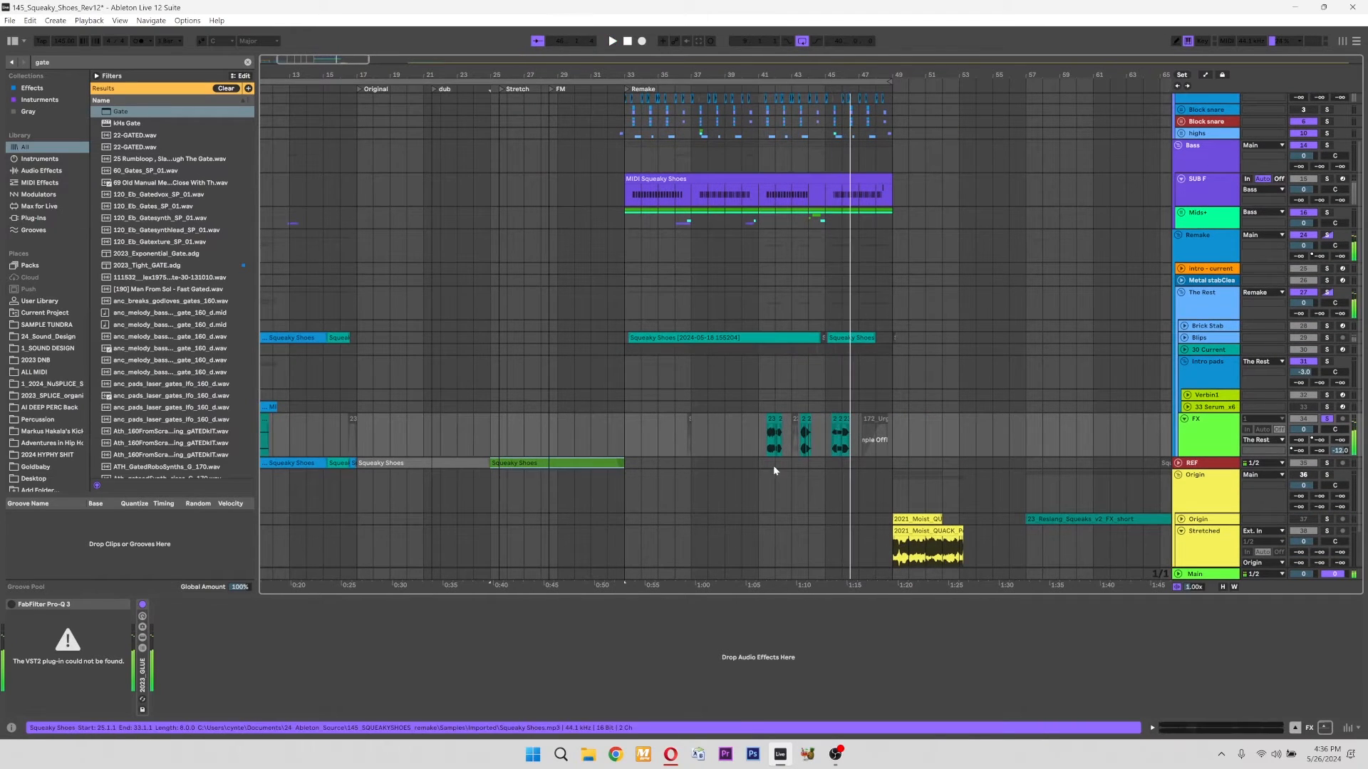
{"action": "left_click", "coordinate": [1327, 464]}
{"action": "key", "text": "space"}
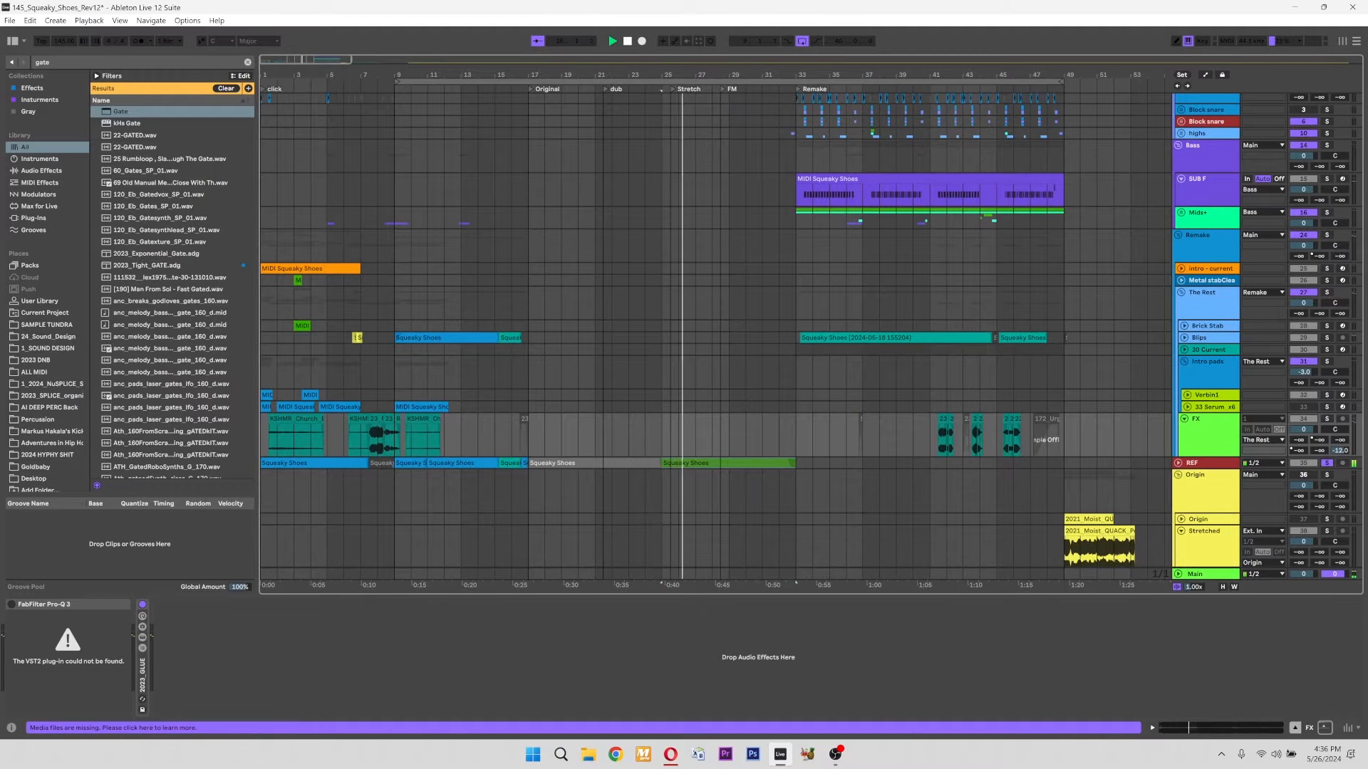
{"action": "key", "text": "space"}
Solo the FX track, play its clip at bar 41 and select its clips through bar 49
{"action": "left_click_drag", "start_coordinate": [1148, 466], "coordinate": [1078, 470]}
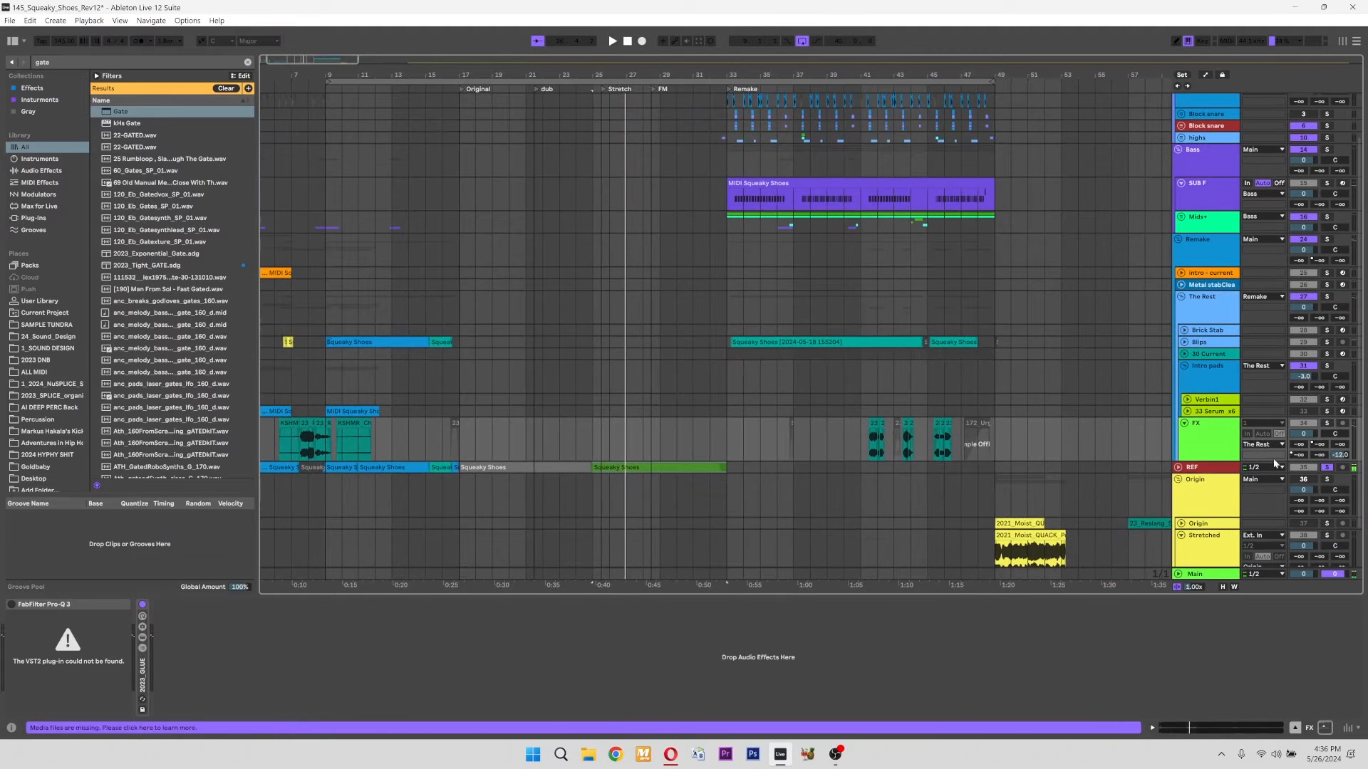
{"action": "left_click_drag", "start_coordinate": [1158, 449], "coordinate": [1080, 446]}
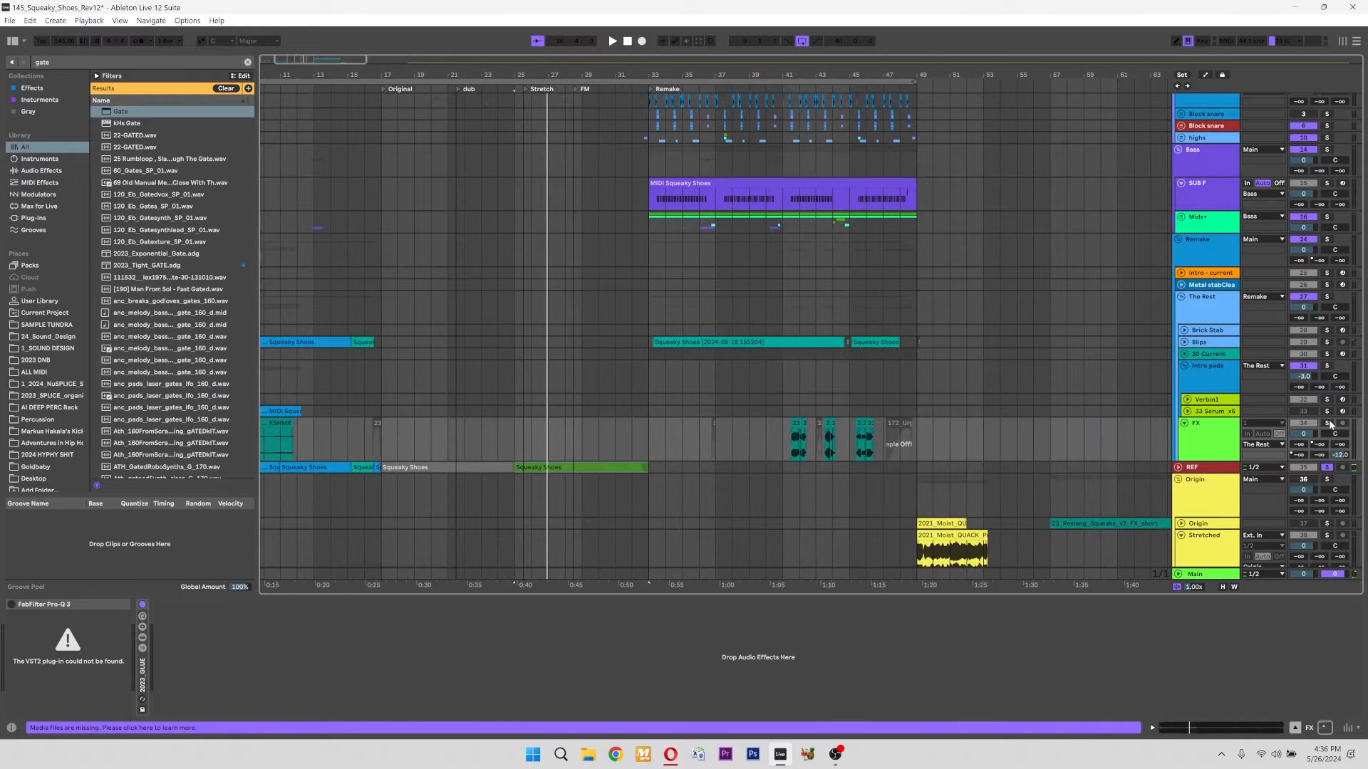
{"action": "left_click", "coordinate": [796, 423]}
{"action": "key", "text": "space"}
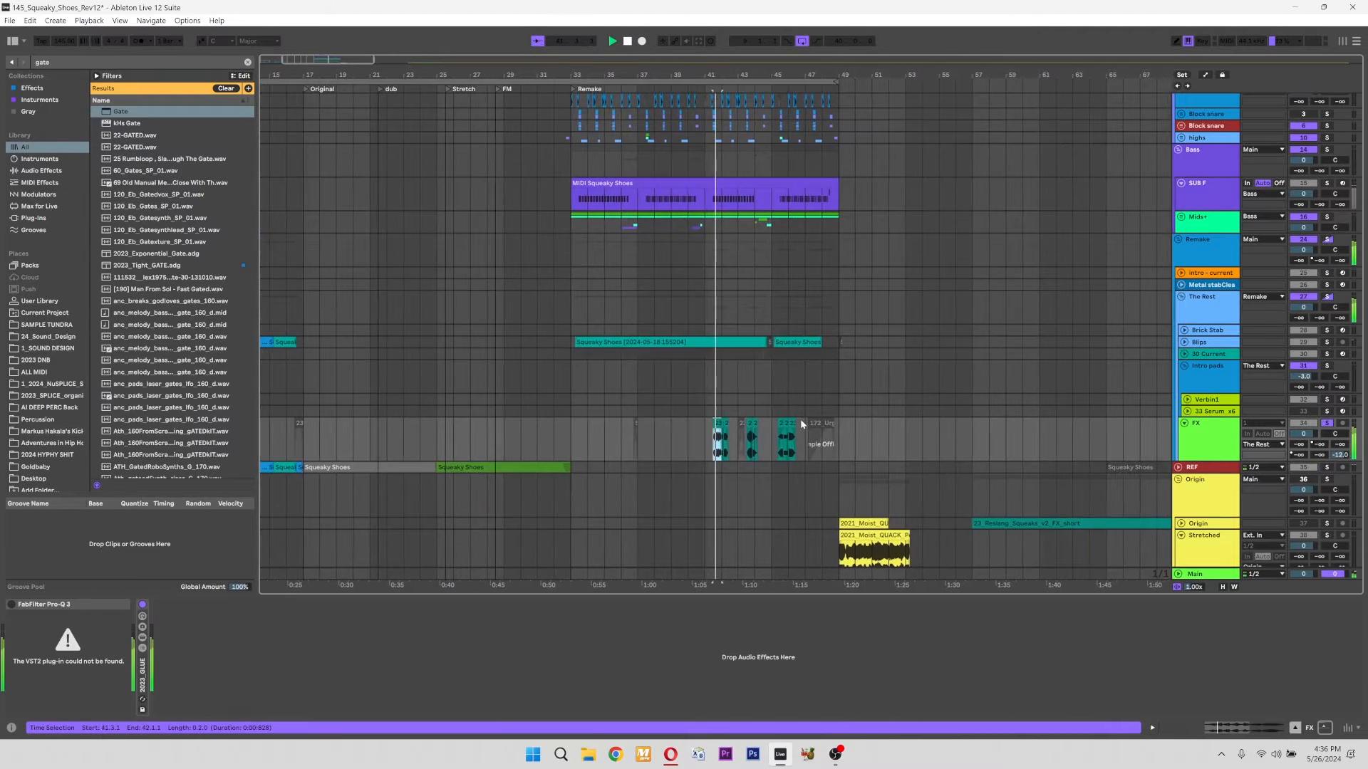
{"action": "scroll", "coordinate": [803, 425], "scroll_direction": "up", "scroll_amount": 2}
{"action": "scroll", "coordinate": [668, 428], "scroll_direction": "down", "scroll_amount": 2}
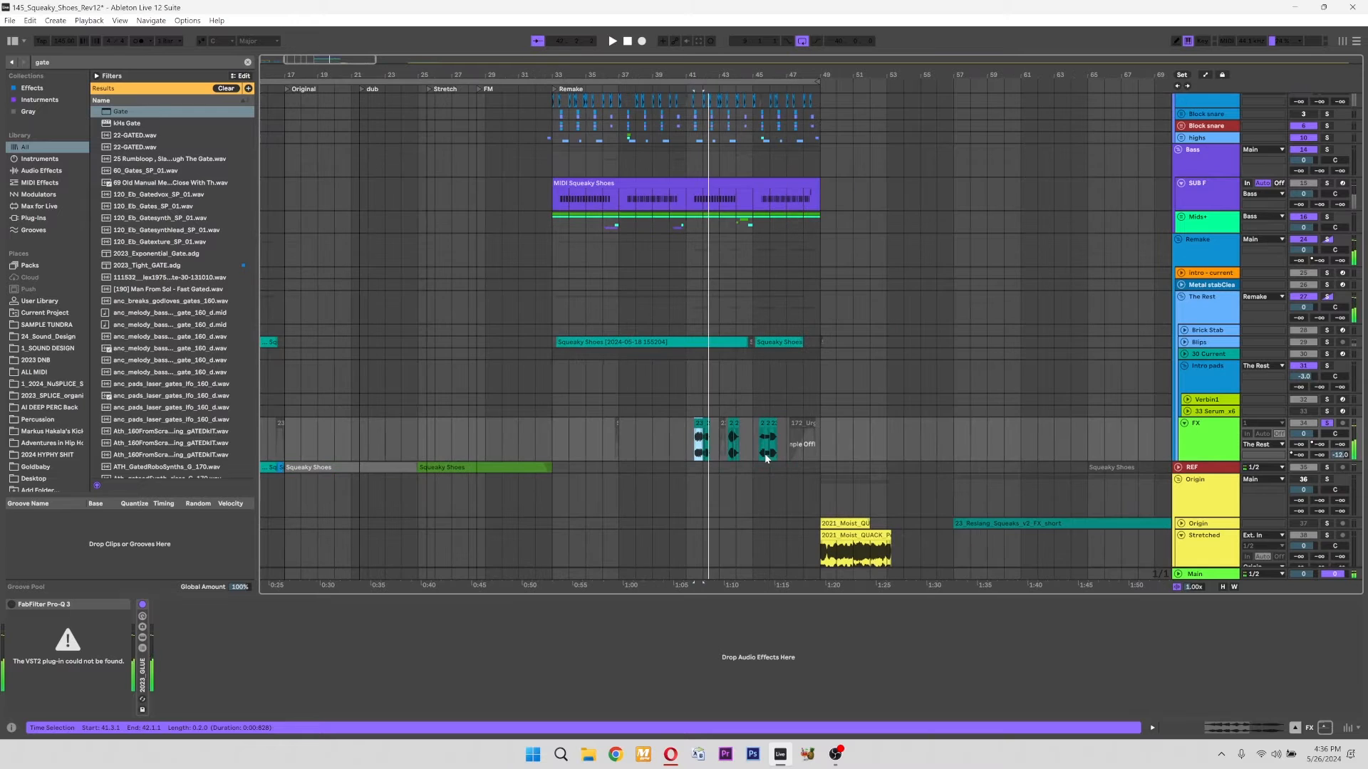
{"action": "left_click_drag", "start_coordinate": [682, 450], "coordinate": [818, 450]}
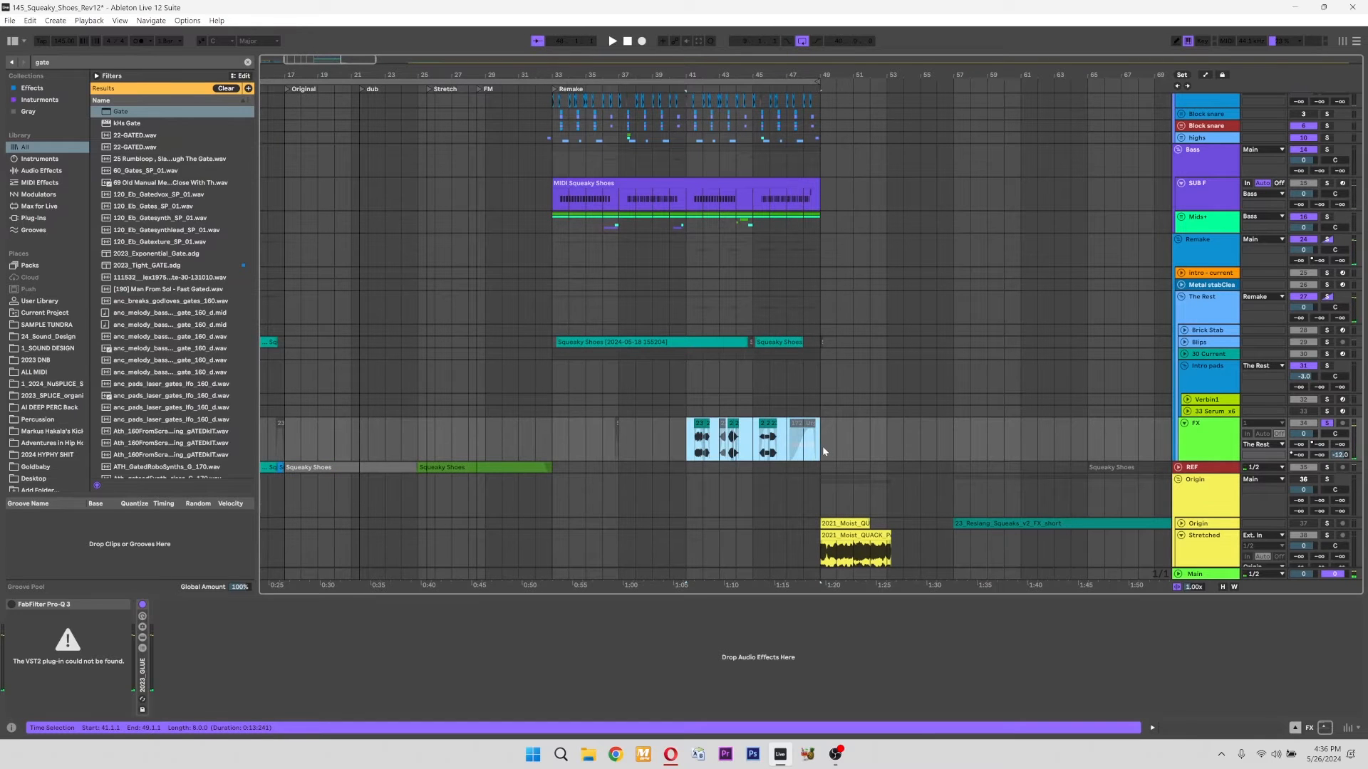
Solo the Origin track, activate its group and play the Squeaks_v2_FX_short clip from bar 57
{"action": "left_click", "coordinate": [891, 452]}
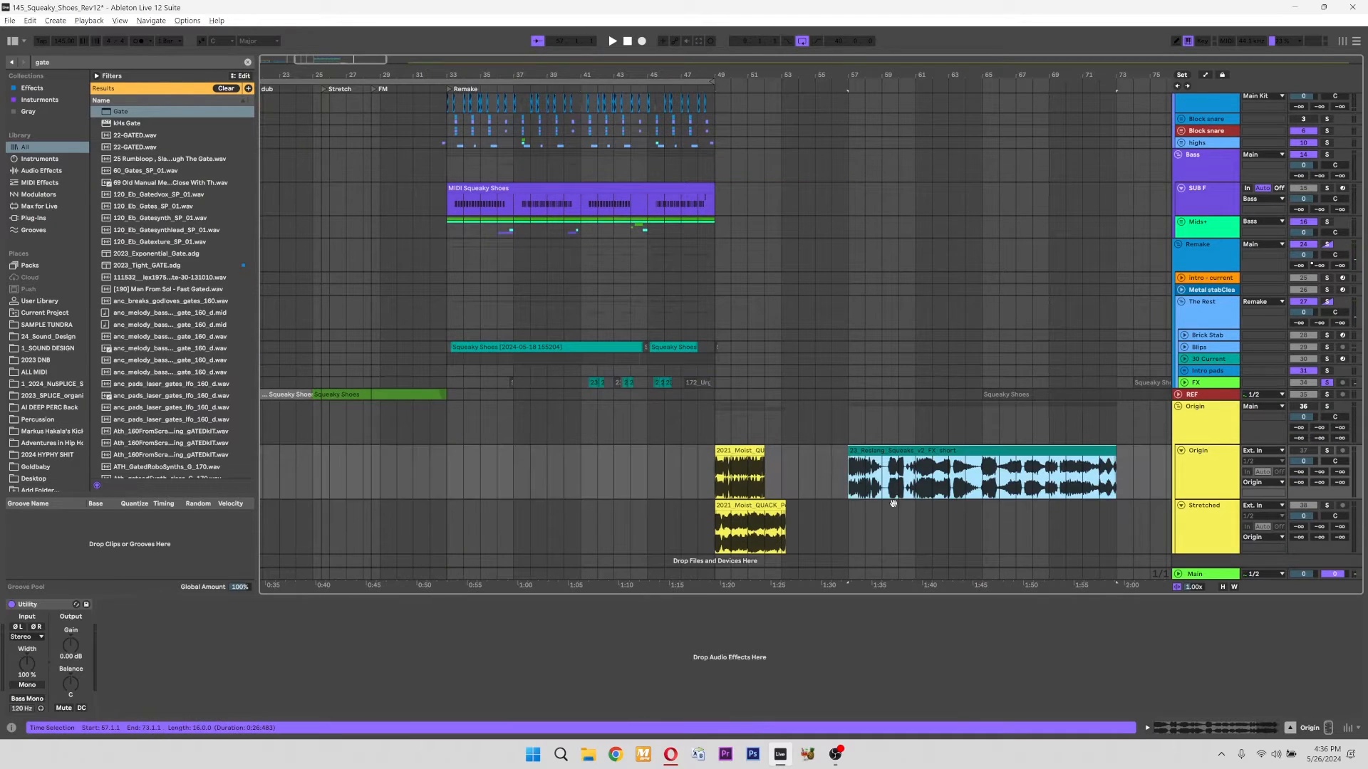
{"action": "scroll", "coordinate": [886, 470], "scroll_direction": "right", "scroll_amount": 2}
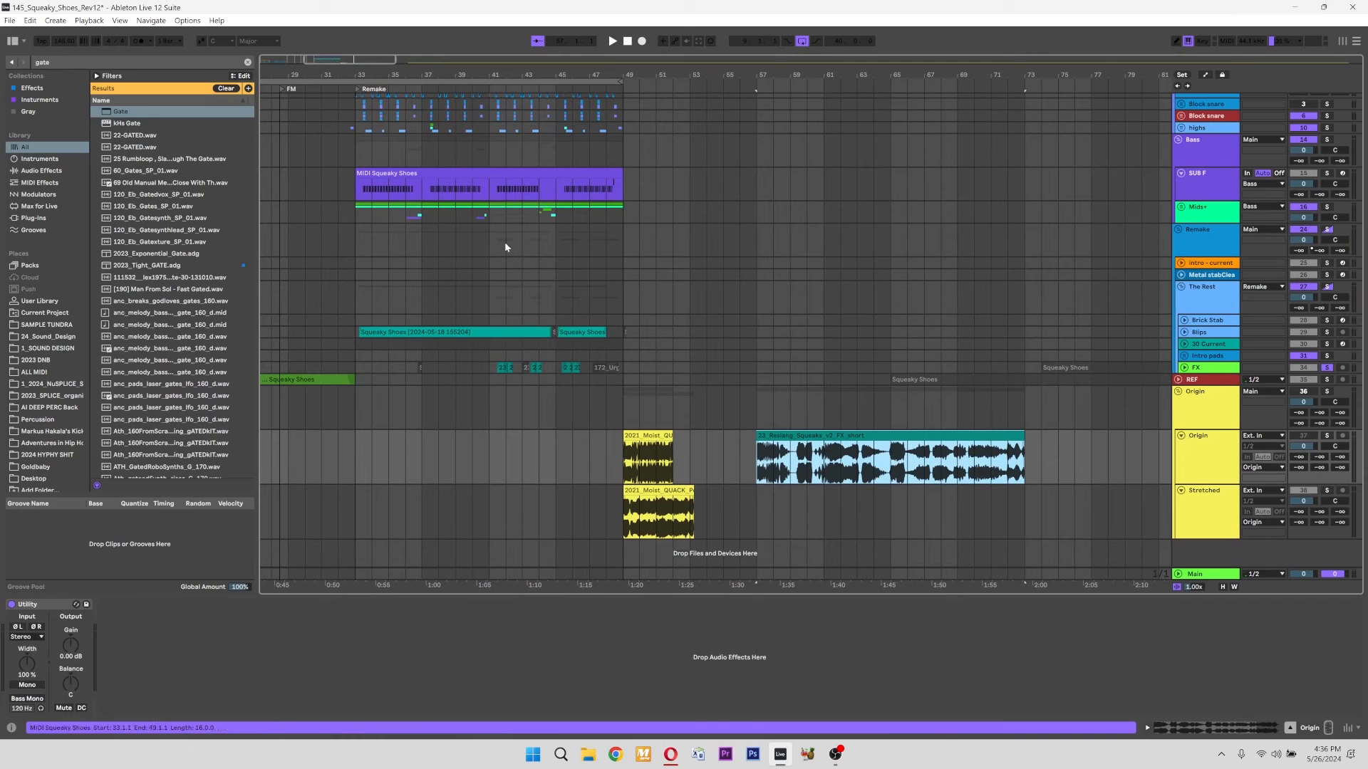
{"action": "scroll", "coordinate": [924, 490], "scroll_direction": "right", "scroll_amount": 2}
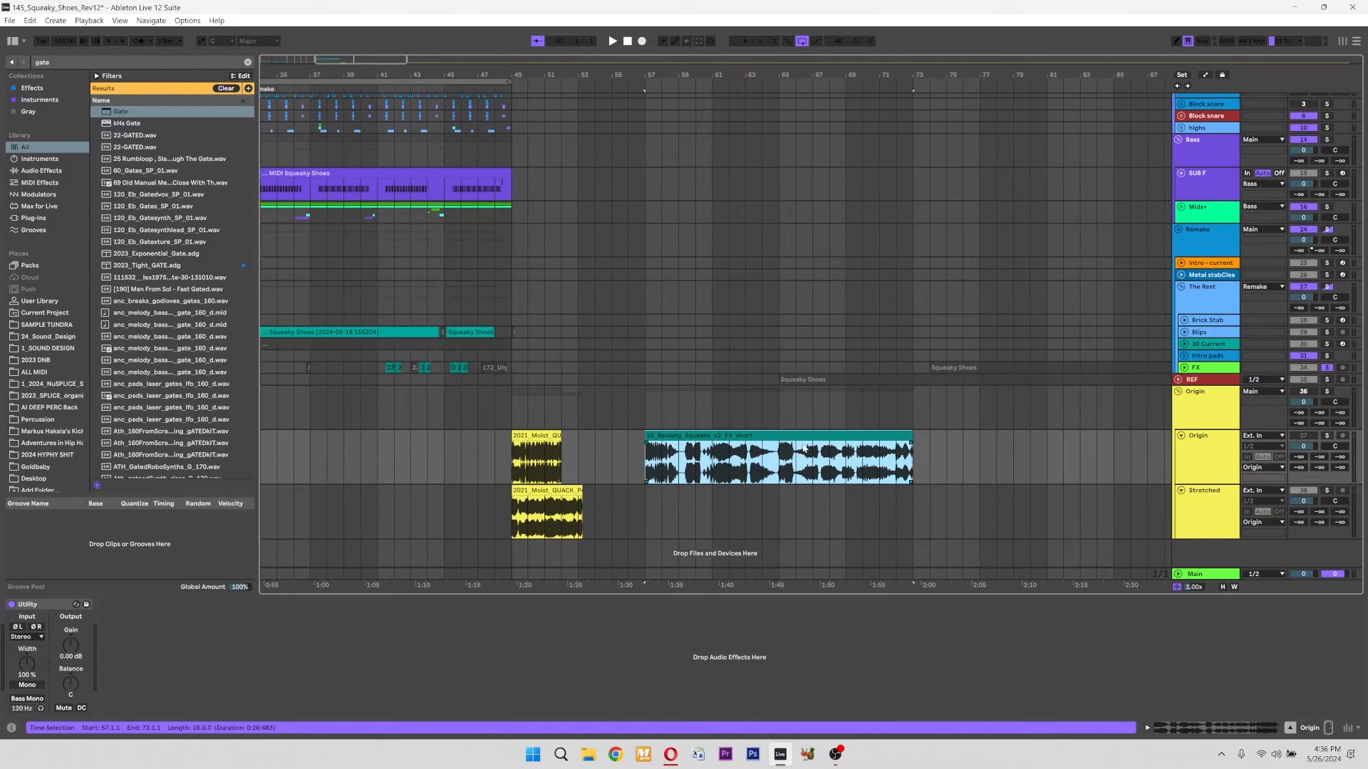
{"action": "left_click", "coordinate": [1327, 436]}
{"action": "key", "text": "space"}
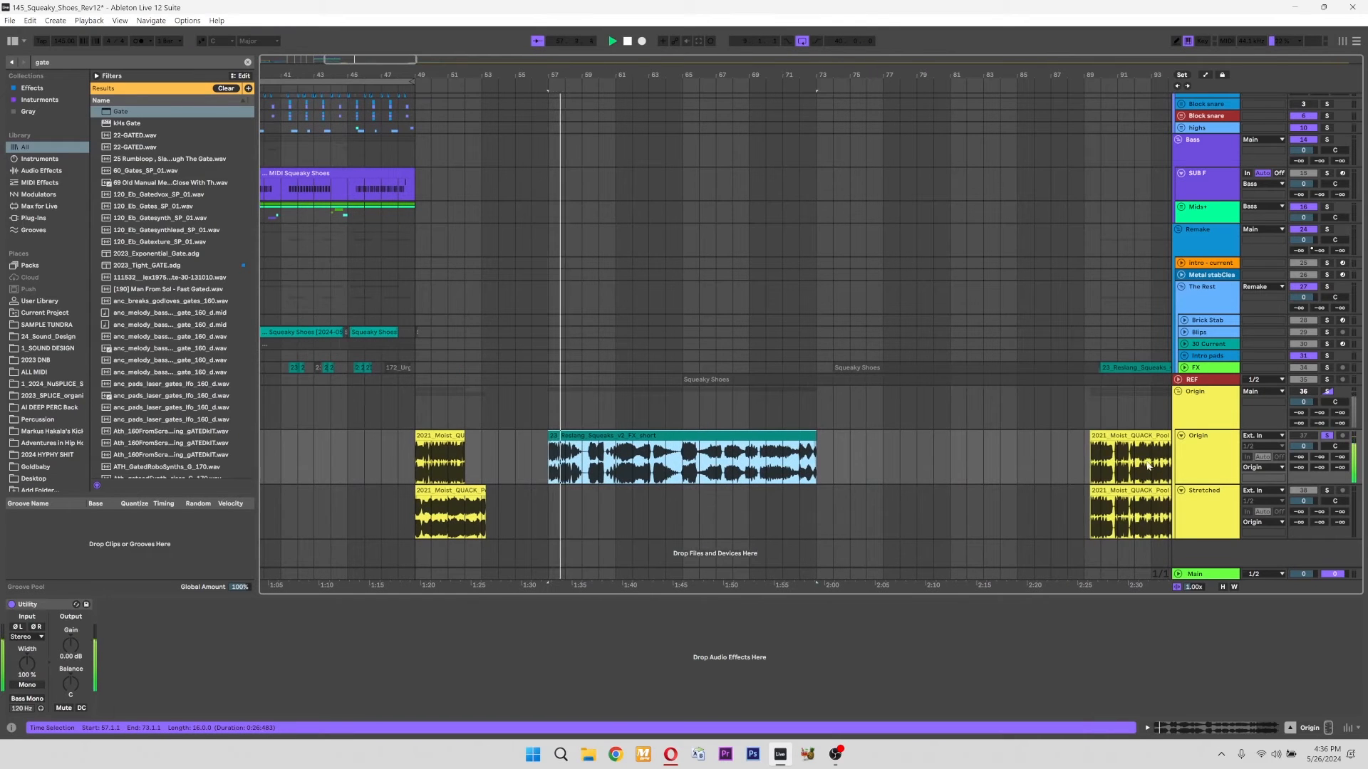
{"action": "left_click", "coordinate": [1304, 393]}
{"action": "key", "text": "space"}
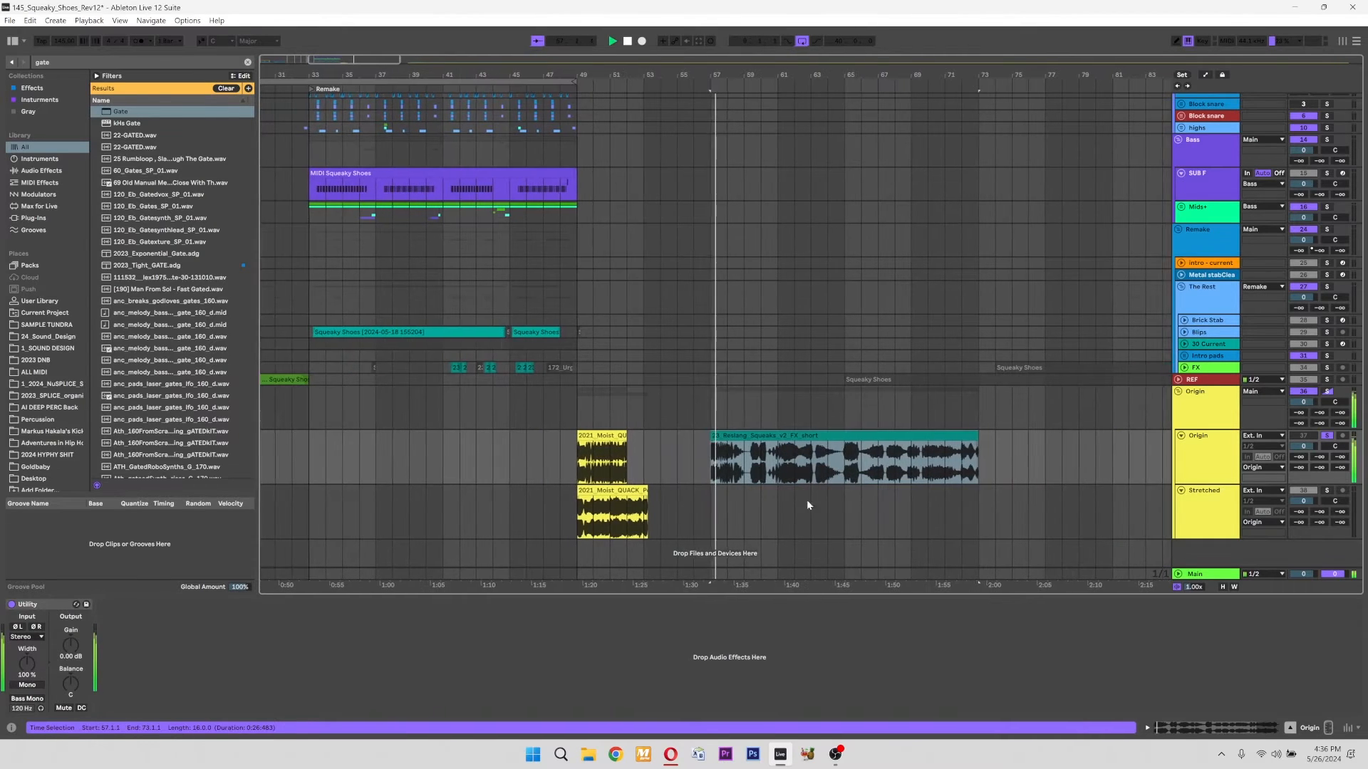
Play the Squeaks_v2_FX_short clip on the Origin track from several points further into its waveform
{"action": "scroll", "coordinate": [773, 500], "scroll_direction": "right", "scroll_amount": 2}
{"action": "left_click", "coordinate": [673, 474]}
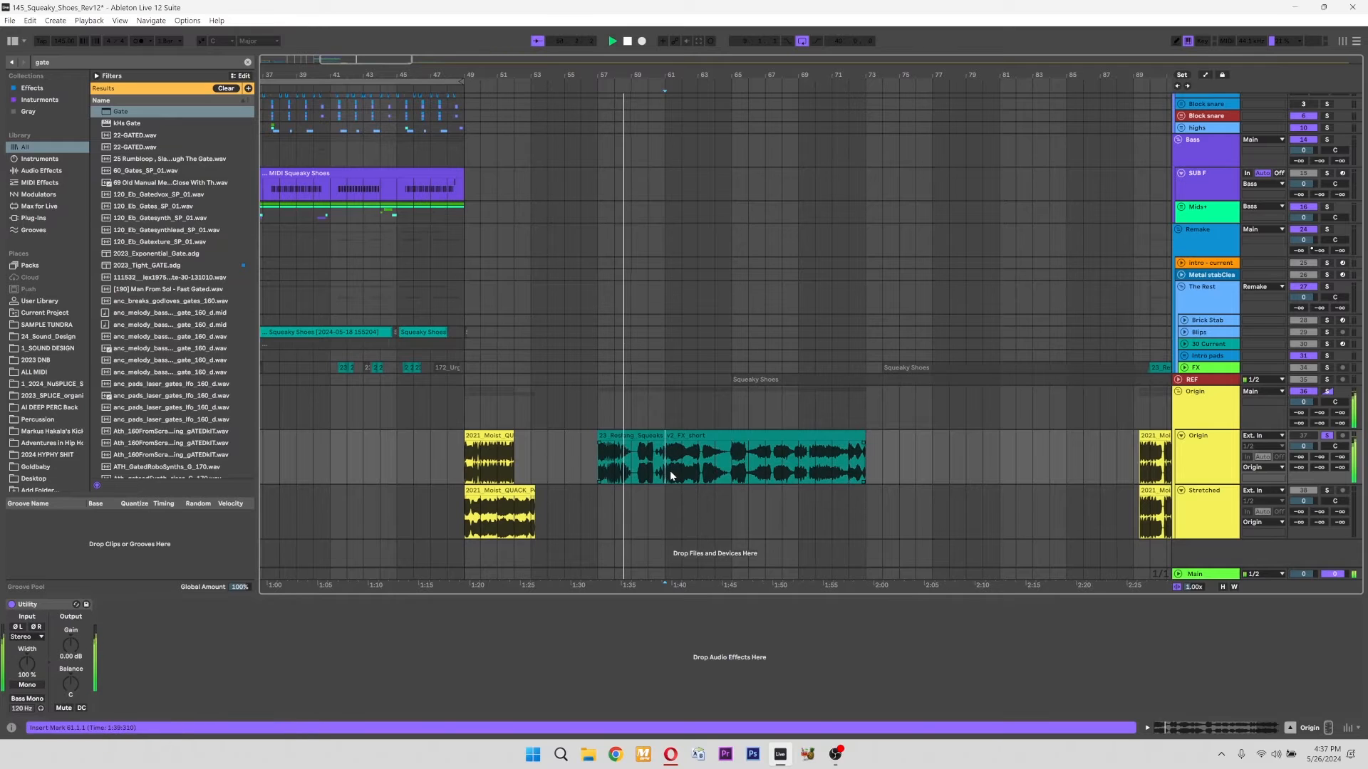
{"action": "scroll", "coordinate": [669, 470], "scroll_direction": "down", "scroll_amount": 2}
{"action": "left_click_drag", "start_coordinate": [682, 468], "coordinate": [672, 464]}
{"action": "left_click", "coordinate": [653, 434]}
{"action": "left_click", "coordinate": [666, 459]}
{"action": "key", "text": "space"}
{"action": "key", "text": "space"}
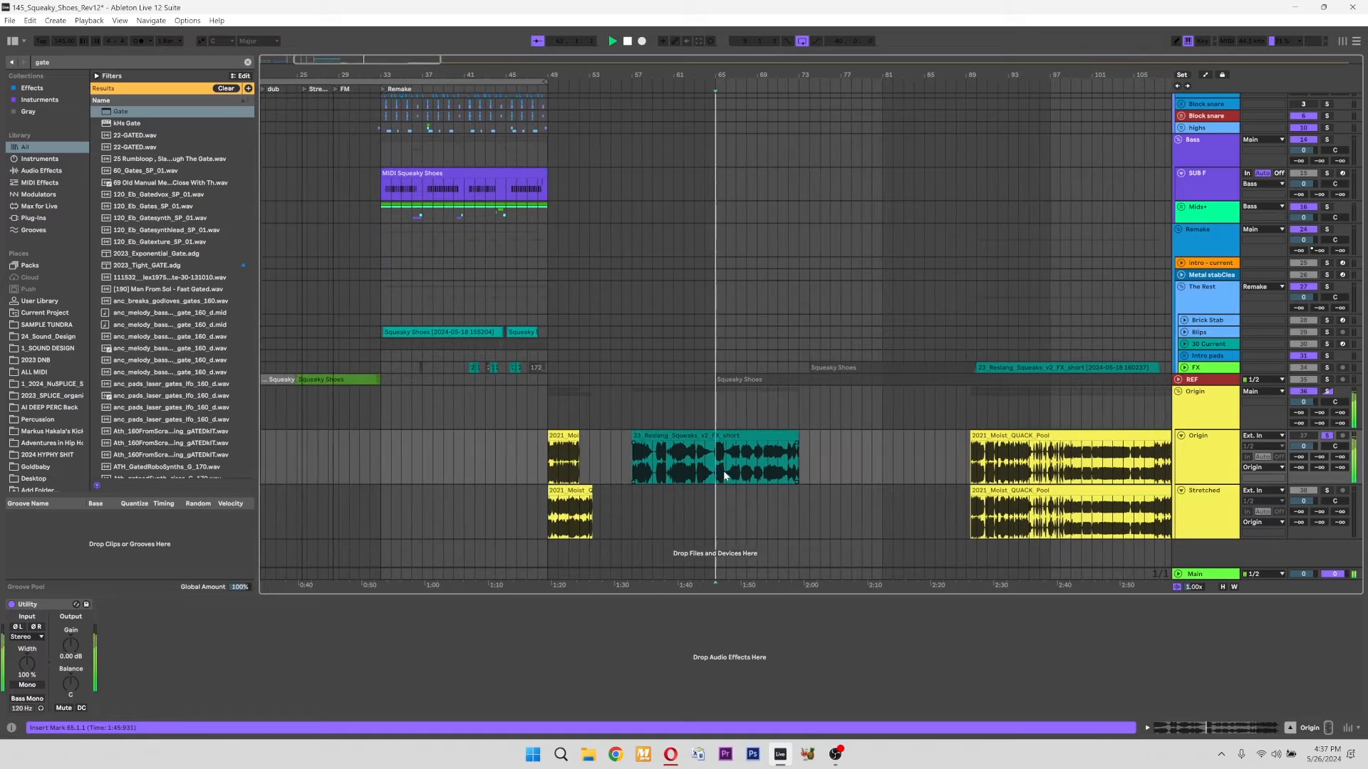
{"action": "left_click", "coordinate": [739, 467]}
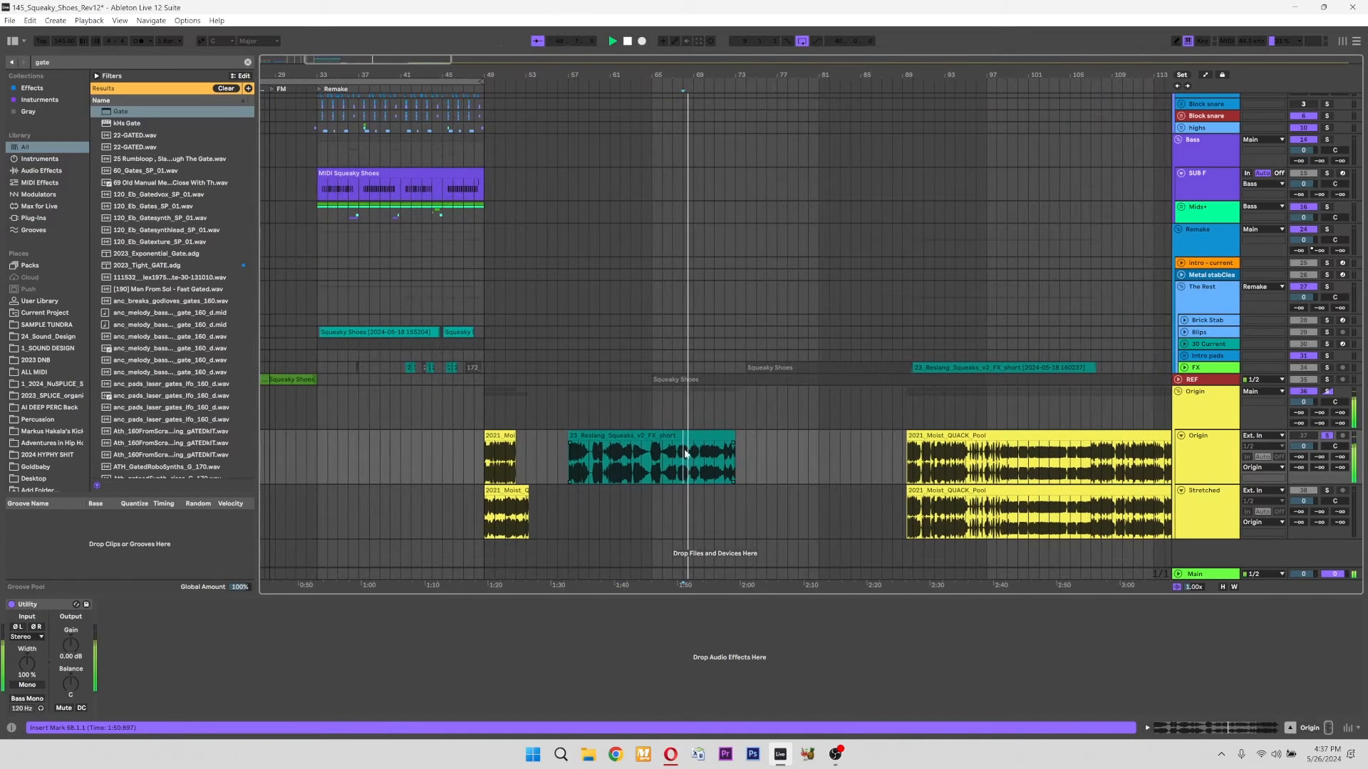
Select the Squeaks_v2_FX_short clip, turn off its warping and show its sample in Clip View
{"action": "left_click", "coordinate": [703, 438]}
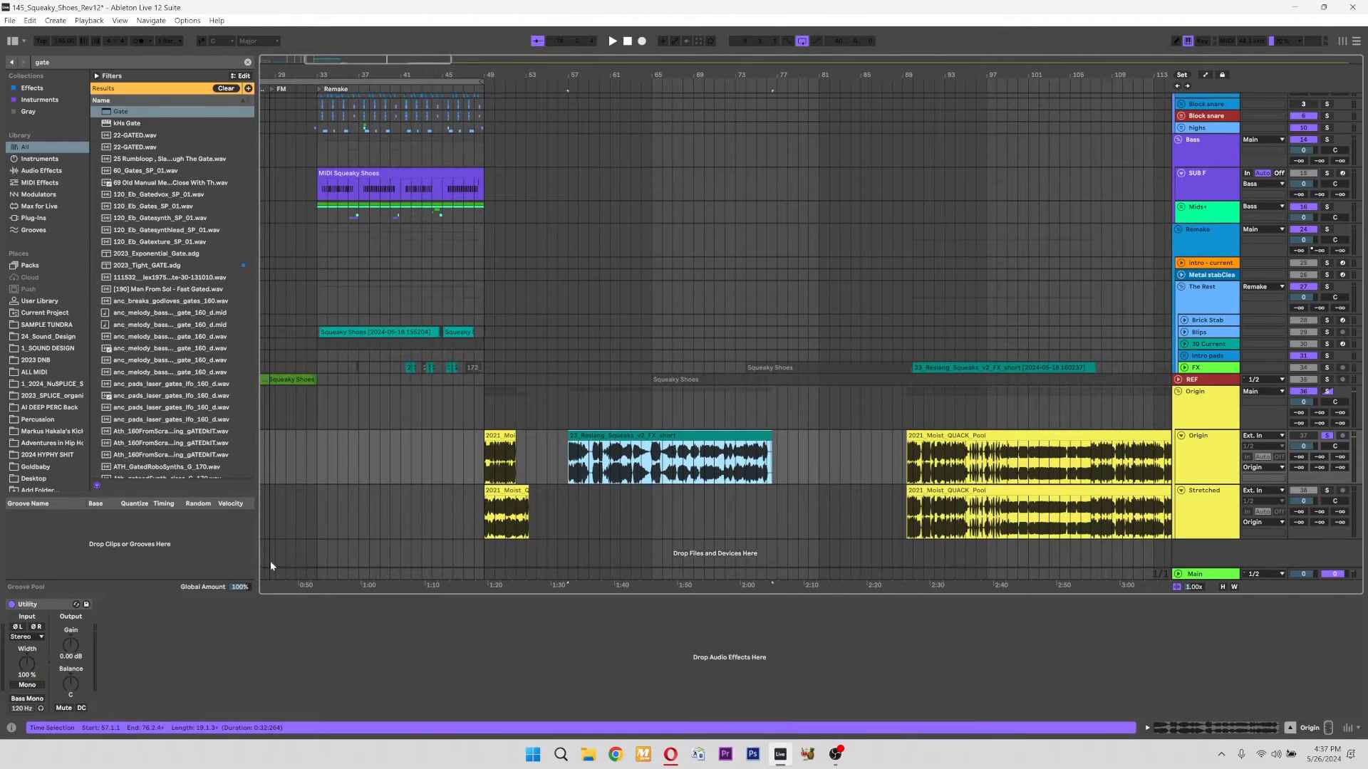
{"action": "left_click", "coordinate": [1160, 727]}
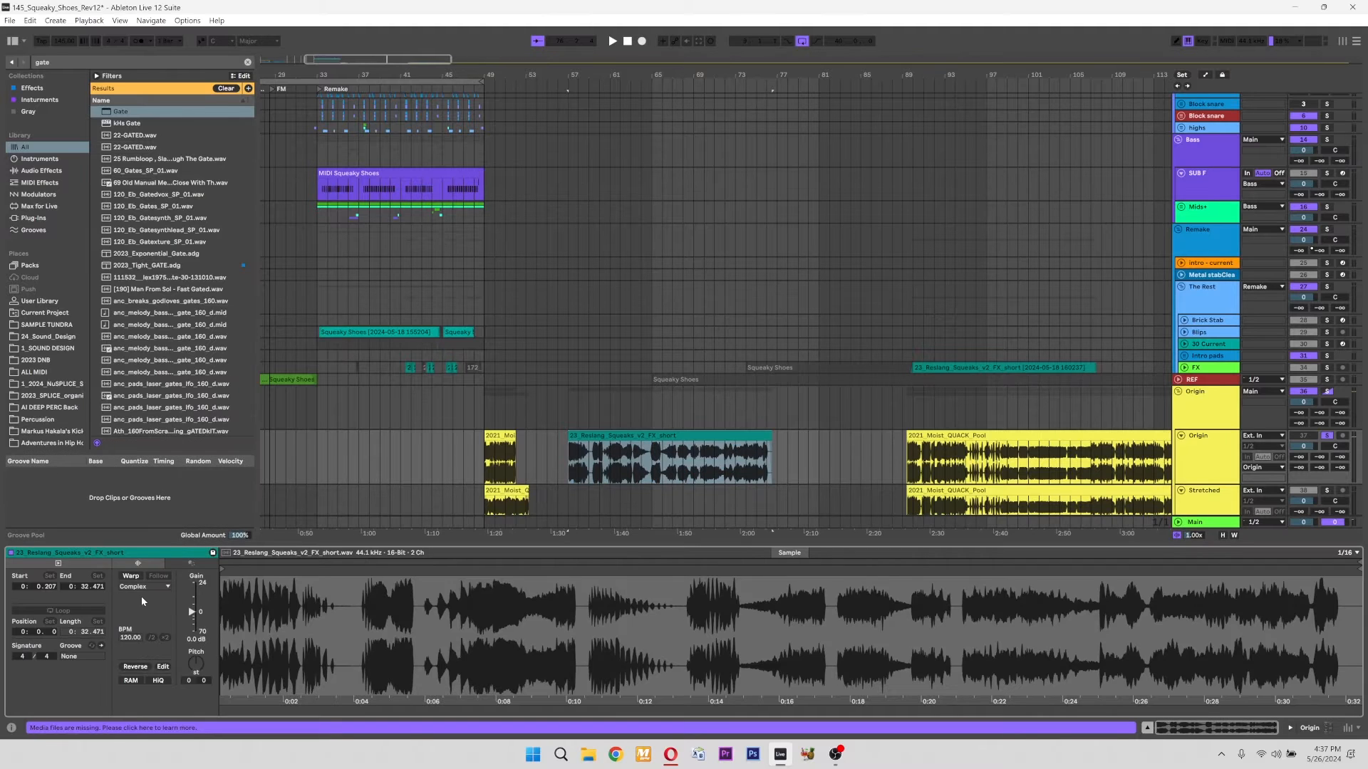
Turn warping back on for the Squeaks_v2_FX_short clip and play it on the Origin track from bar 61
{"action": "left_click", "coordinate": [131, 579]}
{"action": "left_click_drag", "start_coordinate": [766, 456], "coordinate": [656, 460]}
{"action": "key", "text": "space"}
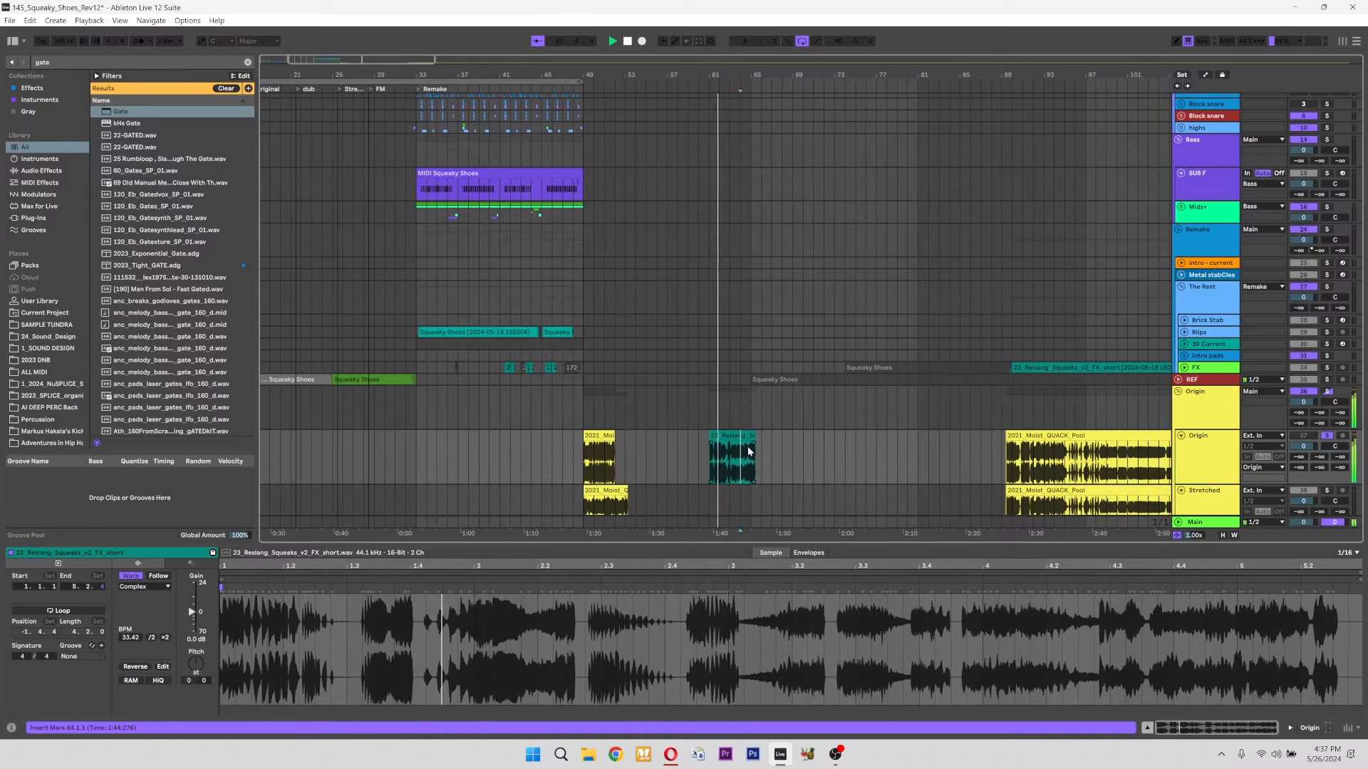
{"action": "left_click", "coordinate": [738, 435]}
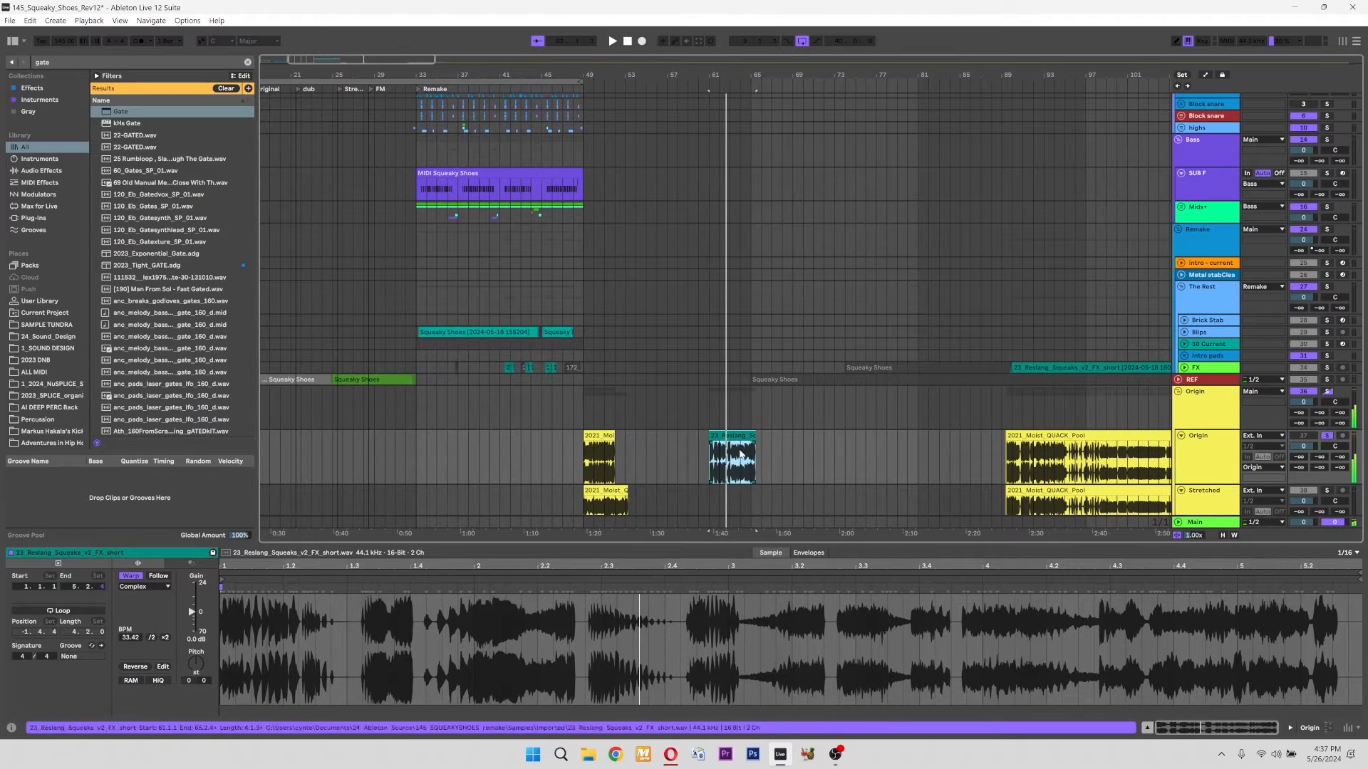
{"action": "key", "text": "space"}
Select the 2021_Moist_QUACK_Pool clip on the Origin track and play it from bar 49
{"action": "left_click", "coordinate": [599, 435]}
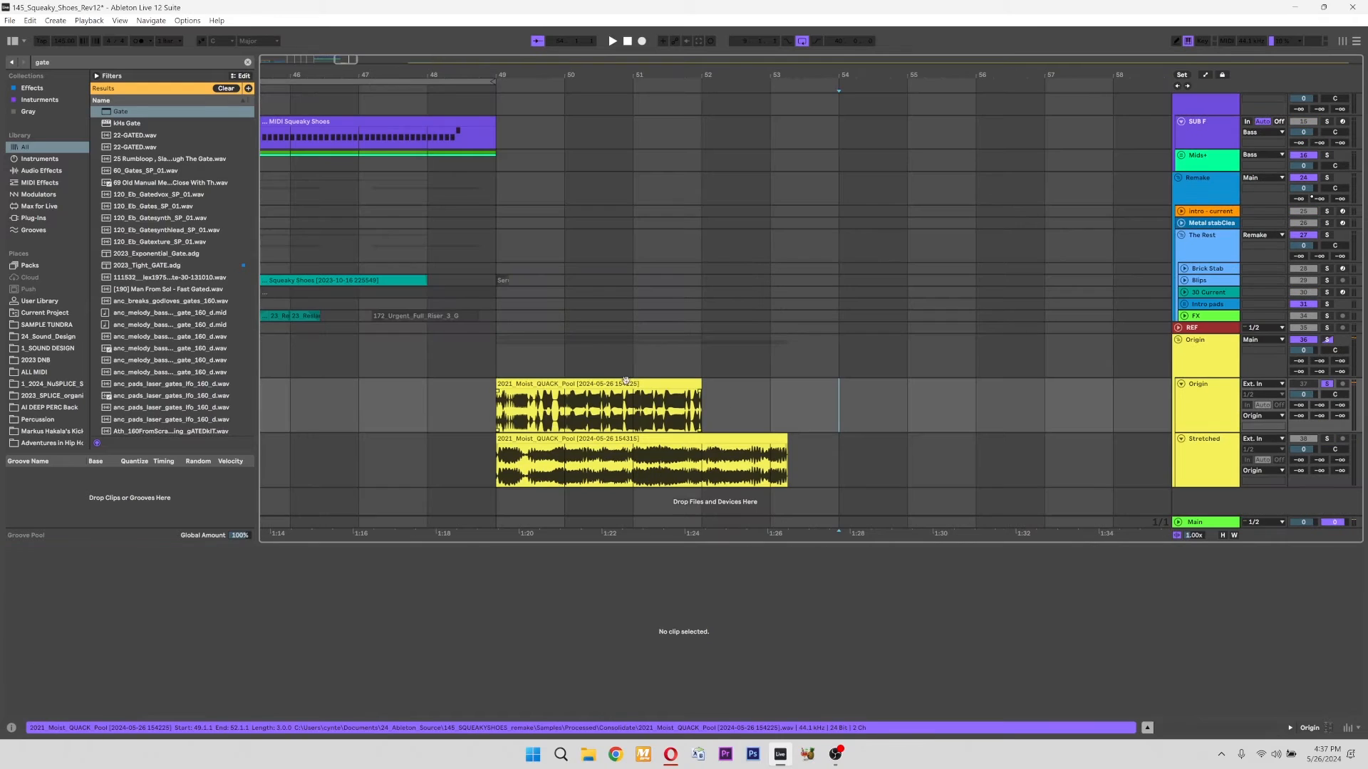
{"action": "left_click", "coordinate": [626, 382]}
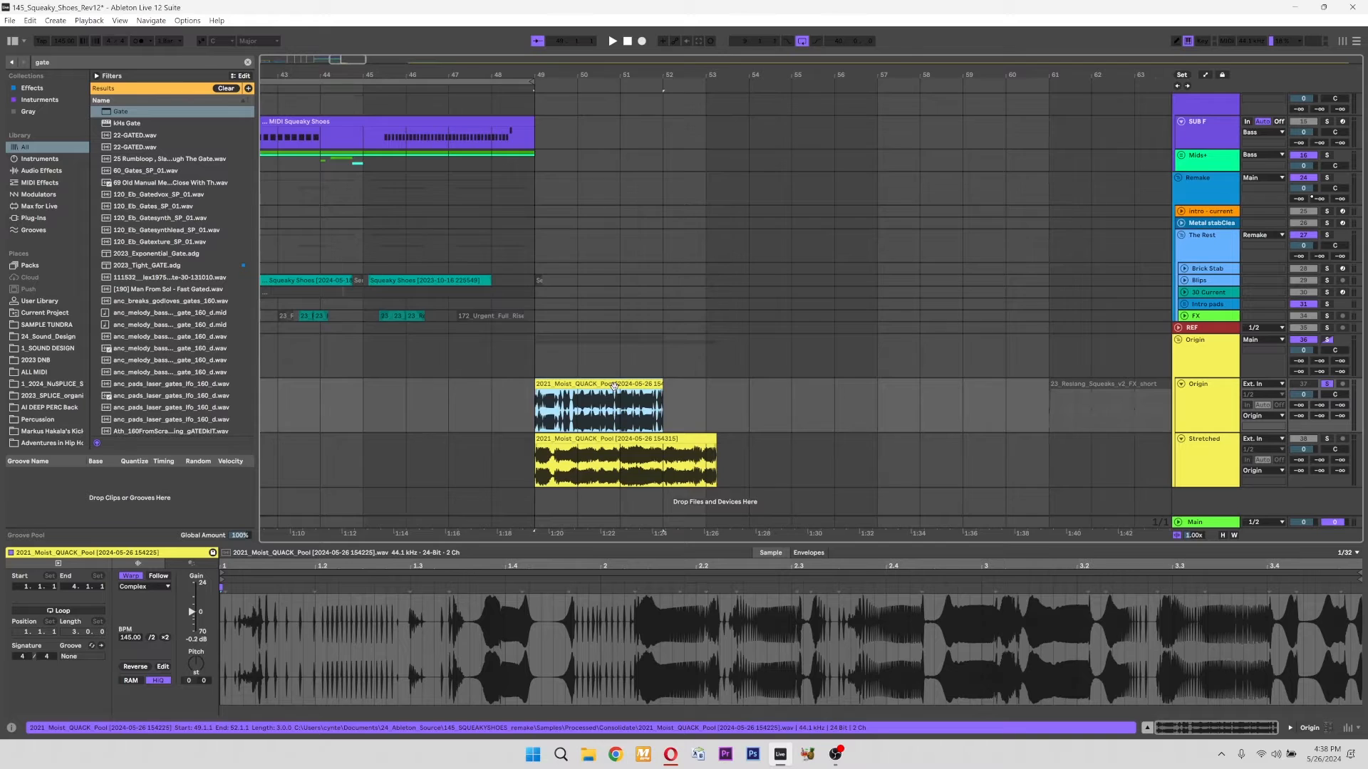
{"action": "key", "text": "space"}
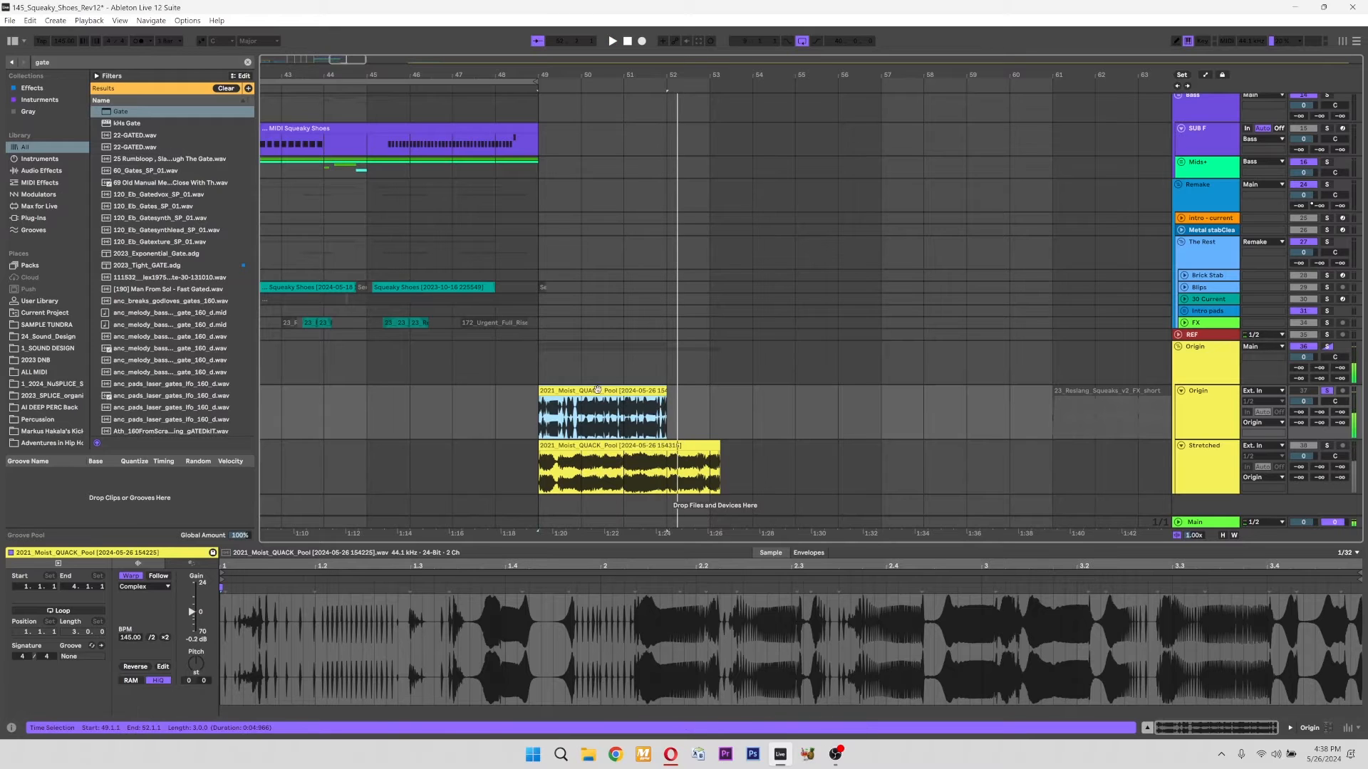
Play only the last bar of the 2021_Moist_QUACK_Pool clip from bar 51, then reselect the whole clip
{"action": "left_click_drag", "start_coordinate": [624, 420], "coordinate": [669, 426]}
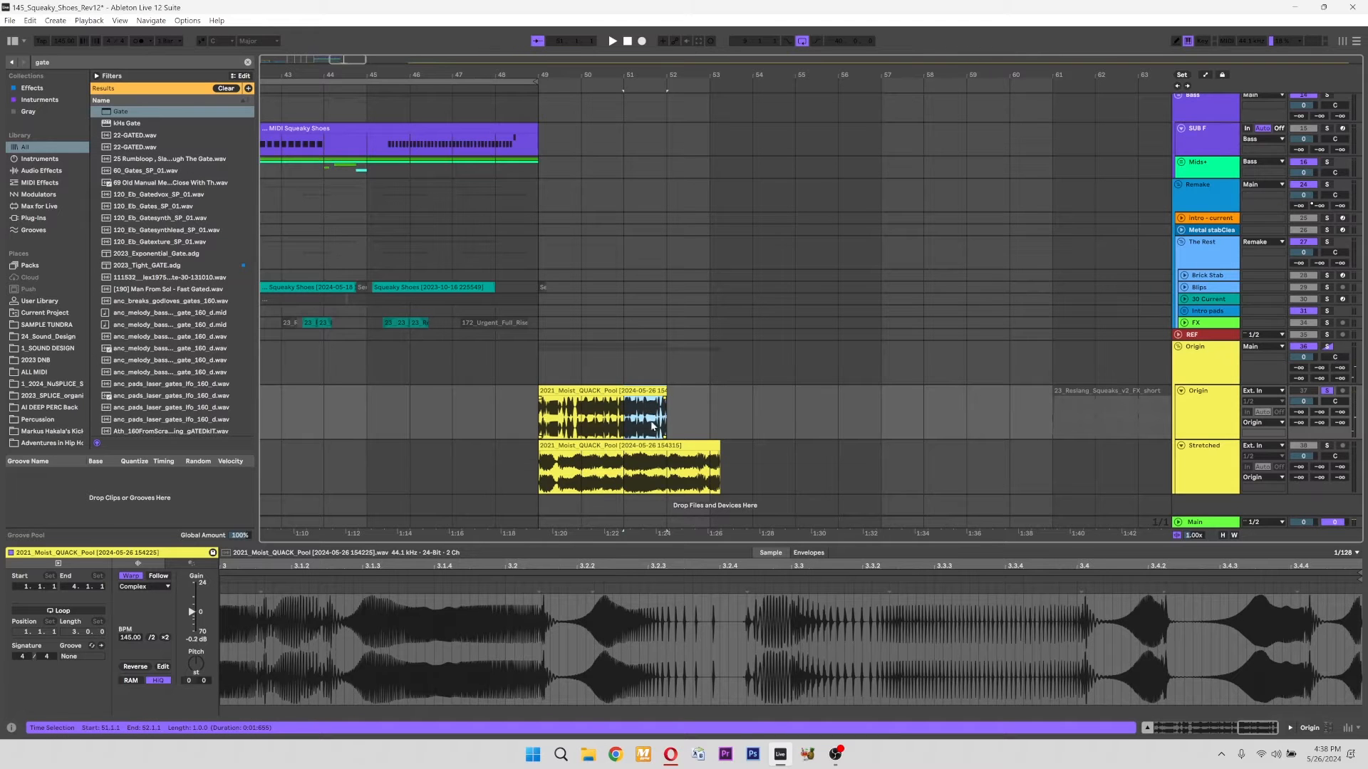
{"action": "key", "text": "space"}
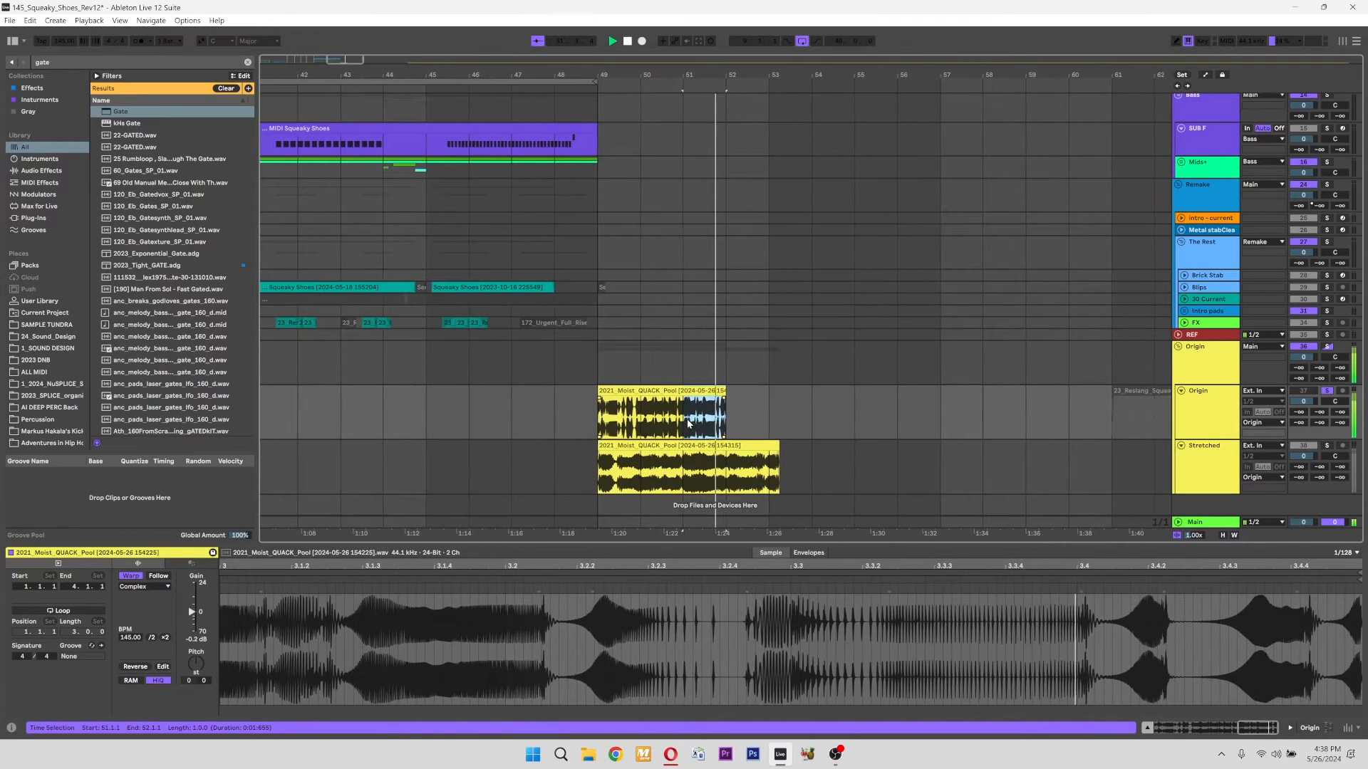
{"action": "key", "text": "space"}
{"action": "double_click", "coordinate": [691, 422]}
{"action": "left_click_drag", "start_coordinate": [723, 428], "coordinate": [677, 408]}
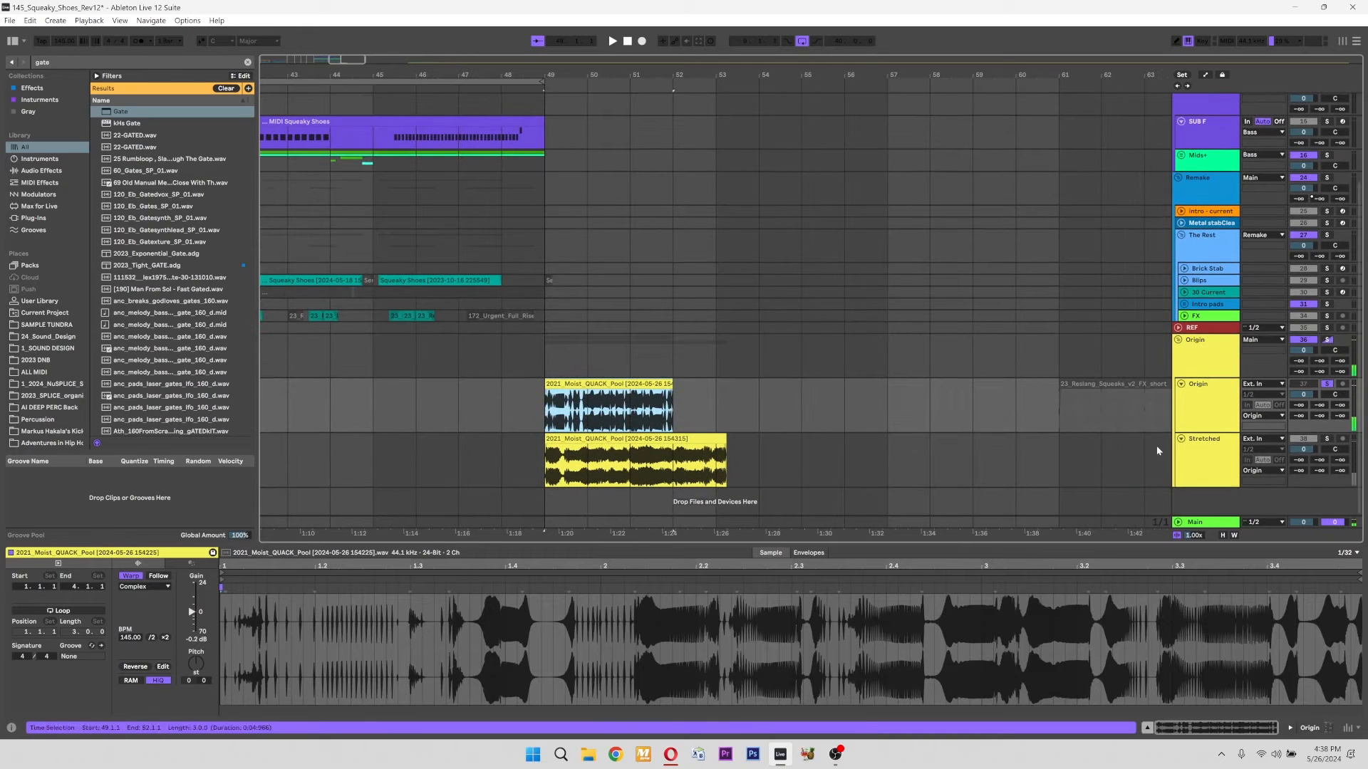
Fold the Origin track, solo the Stretched track and play its 2021_Moist_QUACK_Pool clip
{"action": "left_click", "coordinate": [1192, 385]}
{"action": "left_click", "coordinate": [1181, 385]}
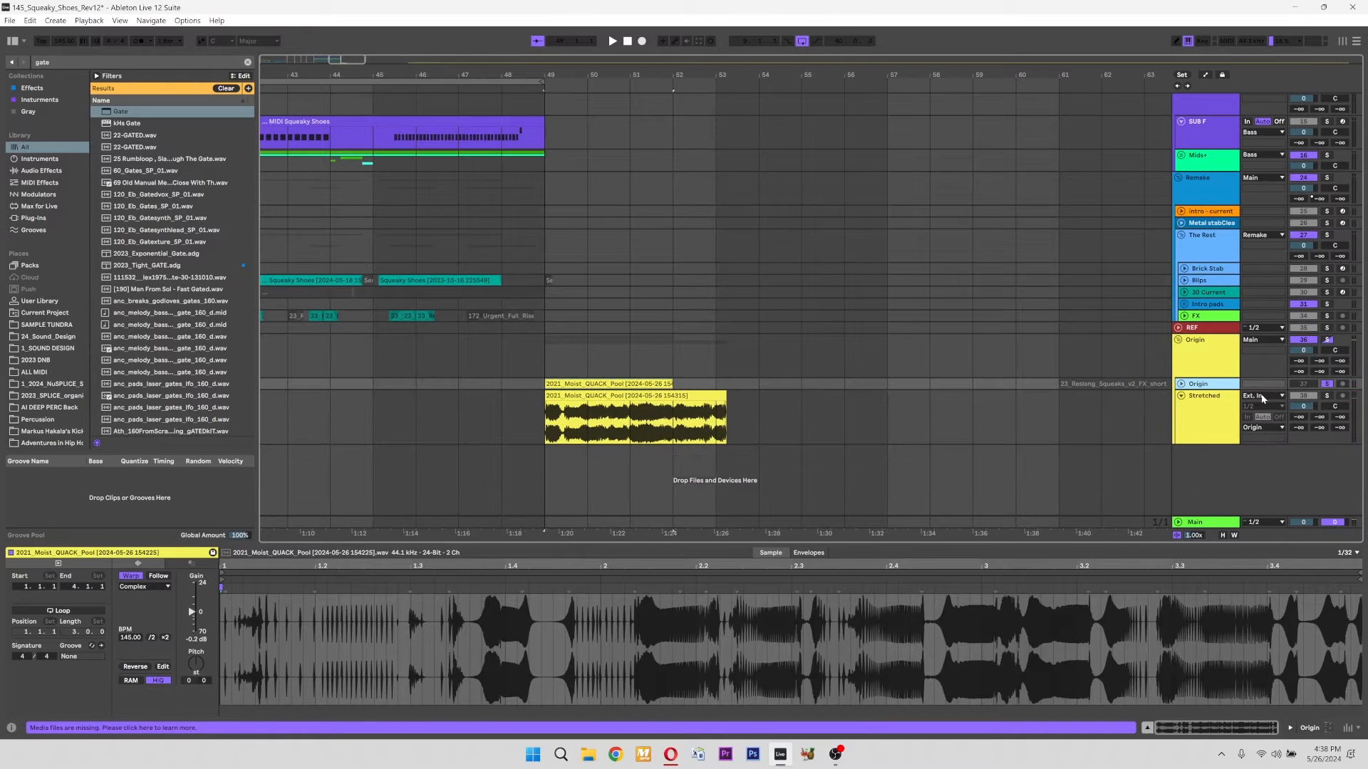
{"action": "left_click", "coordinate": [1204, 413]}
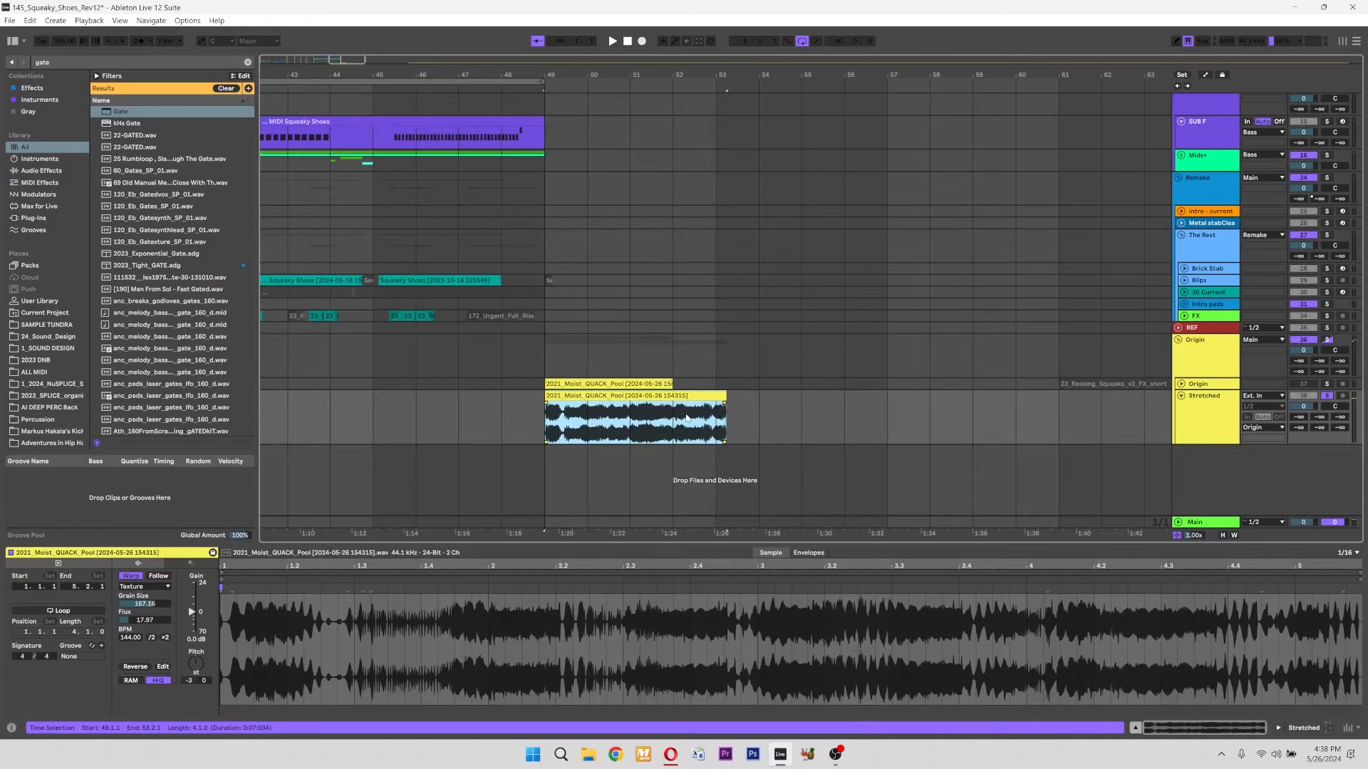
{"action": "key", "text": "space"}
Stop playback and delete the 2021_Moist_QUACK_Pool clip at bar 49 from the Stretched track
{"action": "left_click", "coordinate": [784, 436]}
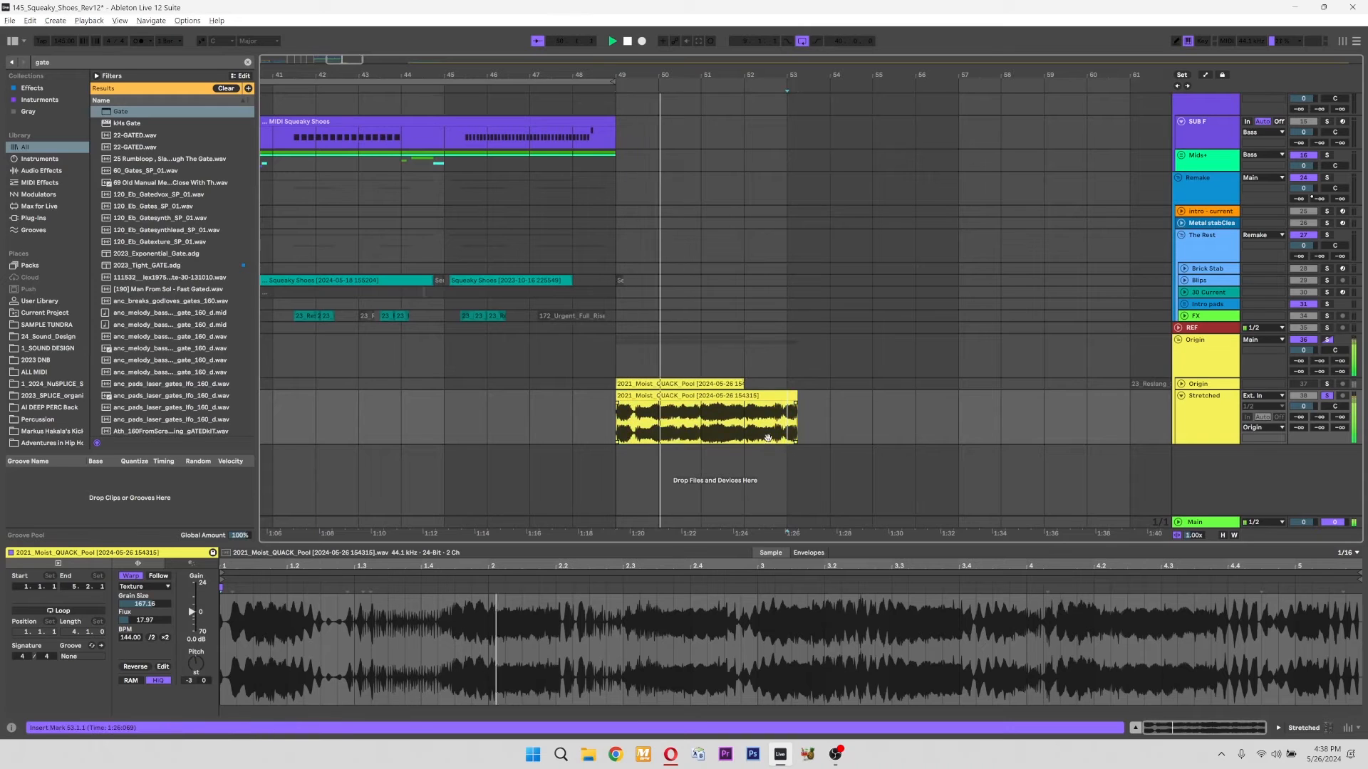
{"action": "scroll", "coordinate": [780, 434], "scroll_direction": "right", "scroll_amount": 1}
{"action": "key", "text": "space"}
{"action": "left_click", "coordinate": [675, 423]}
{"action": "key", "text": "Delete"}
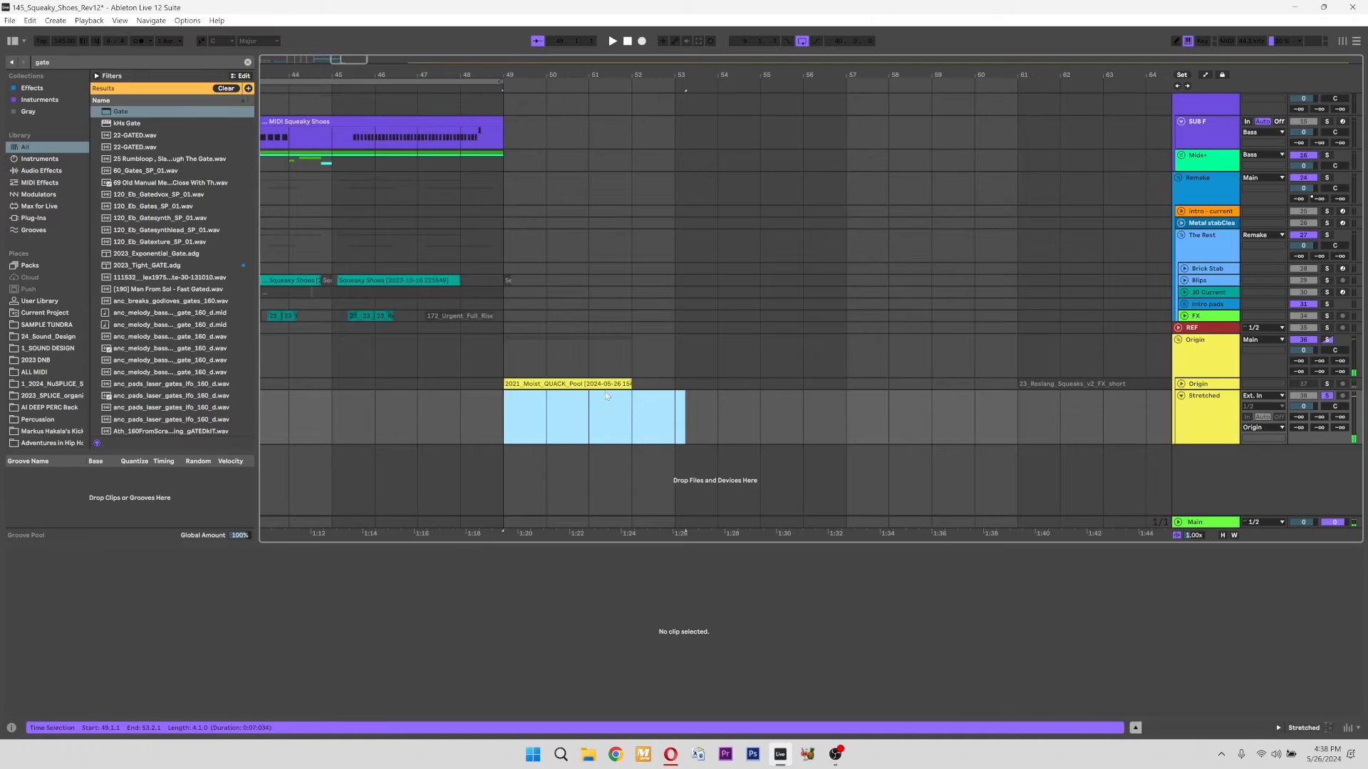
Play the FX track's clip at bar 46 in solo, then clear the solo and stop playback
{"action": "left_click", "coordinate": [567, 383]}
{"action": "left_click", "coordinate": [380, 272]}
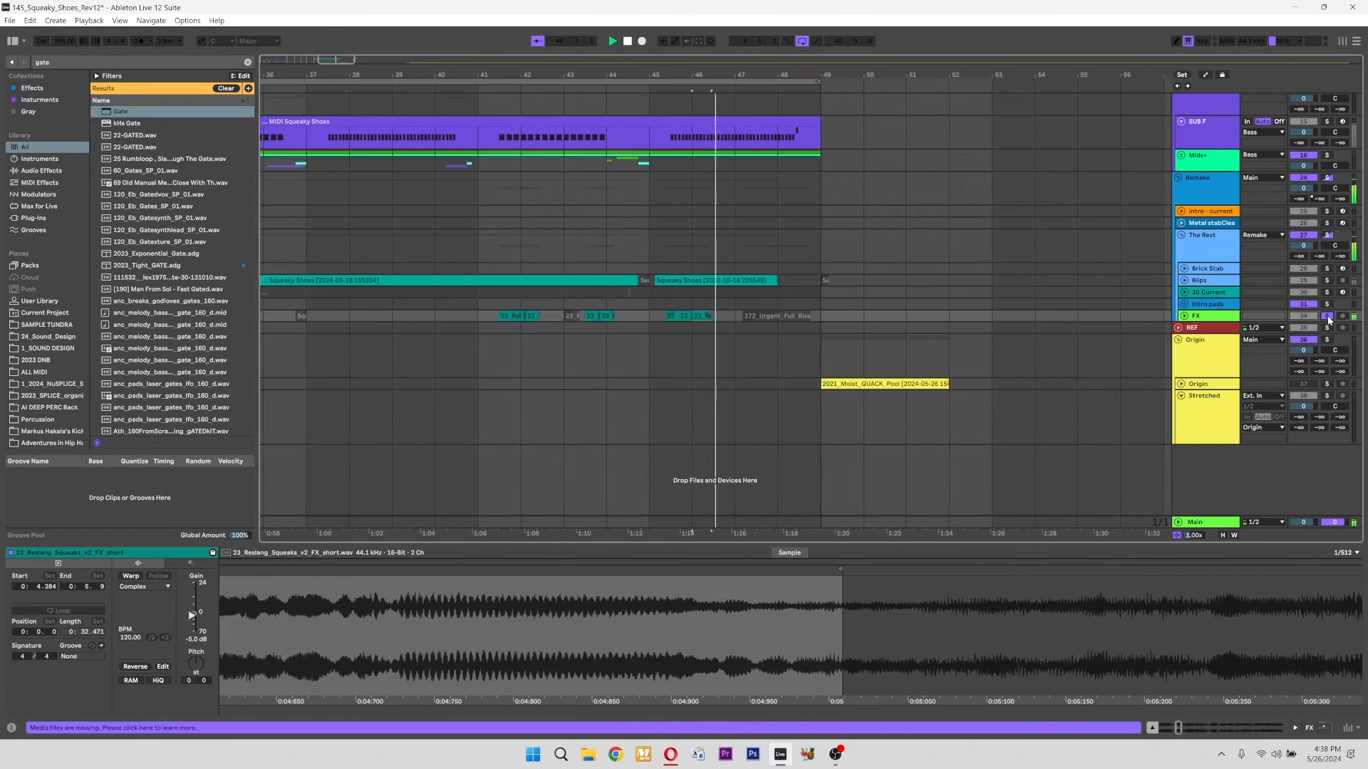
{"action": "left_click", "coordinate": [1326, 315]}
{"action": "key", "text": "space"}
{"action": "left_click_drag", "start_coordinate": [1089, 379], "coordinate": [906, 381]}
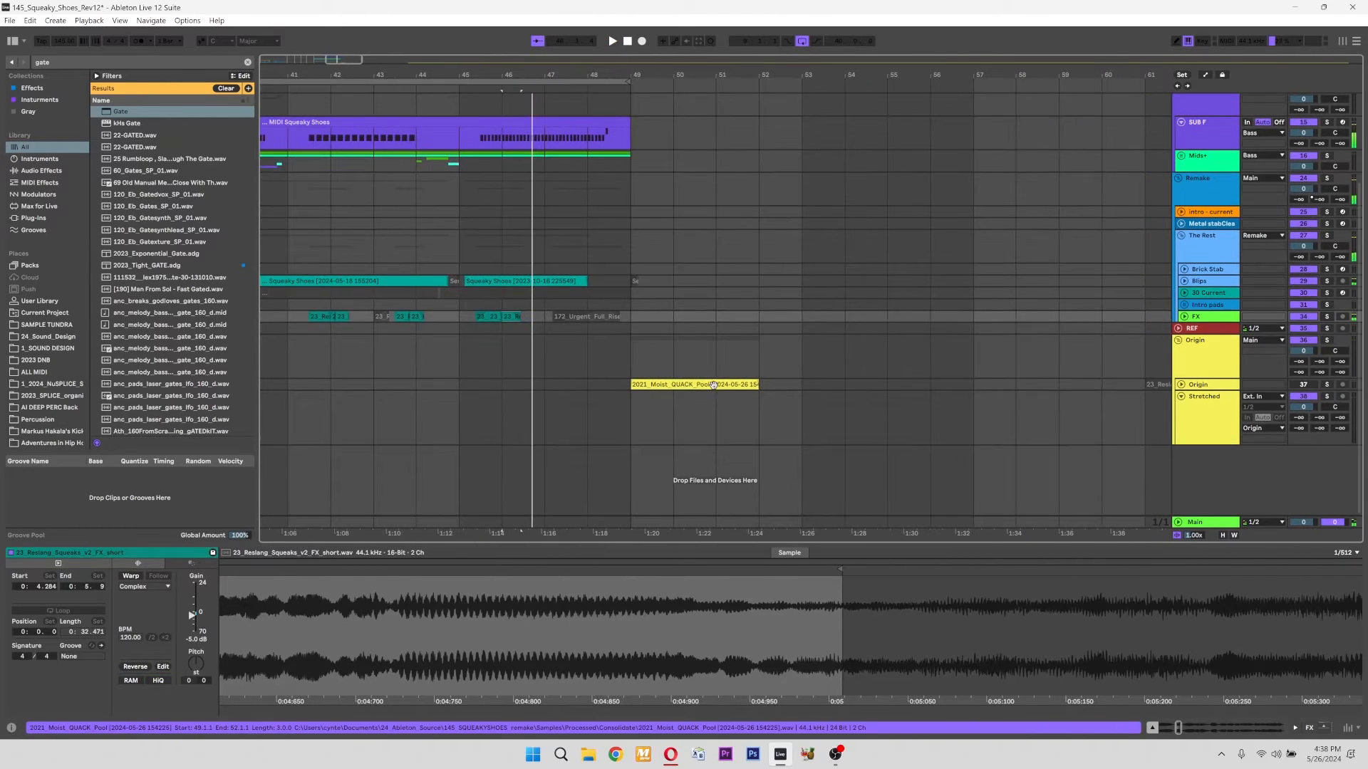
Unfold the Origin track and play its 2021_Moist_QUACK_Pool clip from bar 49
{"action": "left_click", "coordinate": [648, 384]}
{"action": "left_click", "coordinate": [1181, 385]}
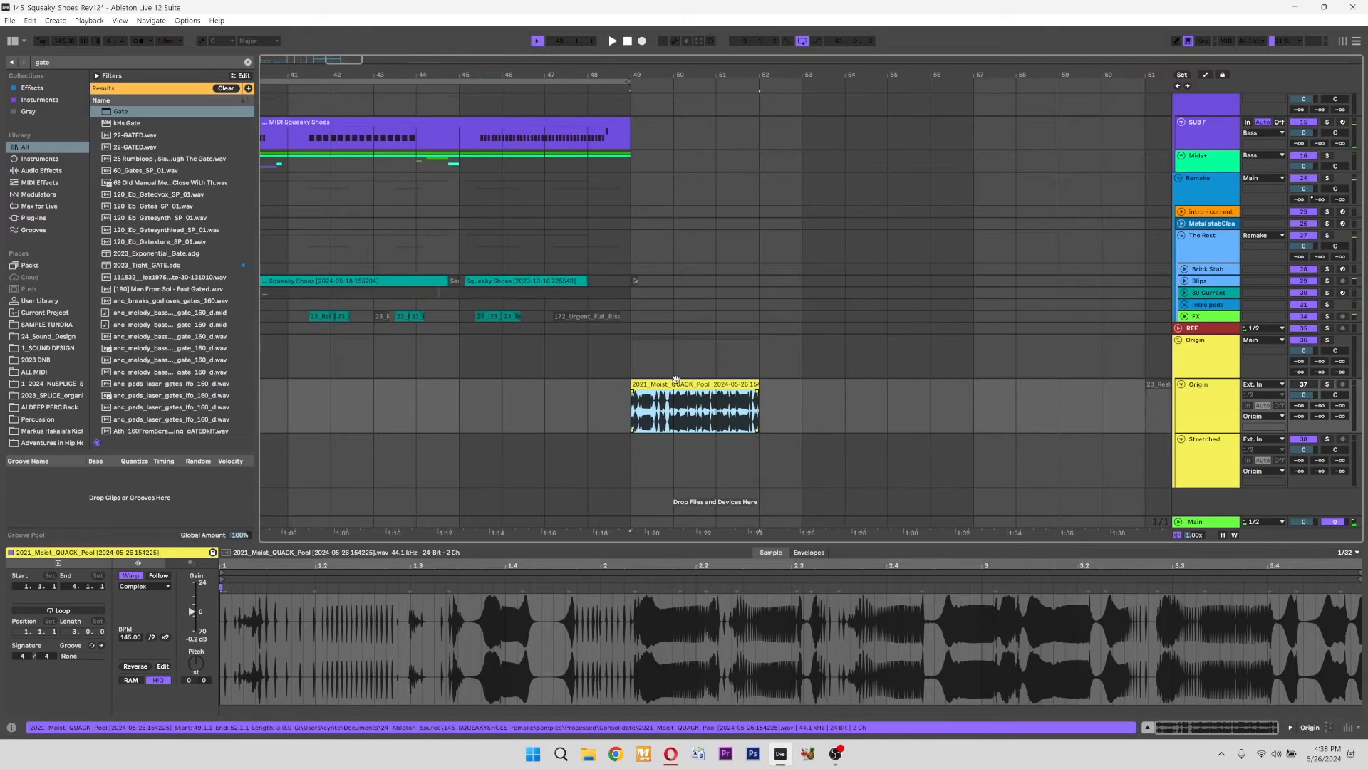
{"action": "key", "text": "space"}
Search the browser for "LAser" and preview several of the samples in the results
{"action": "left_click", "coordinate": [86, 63]}
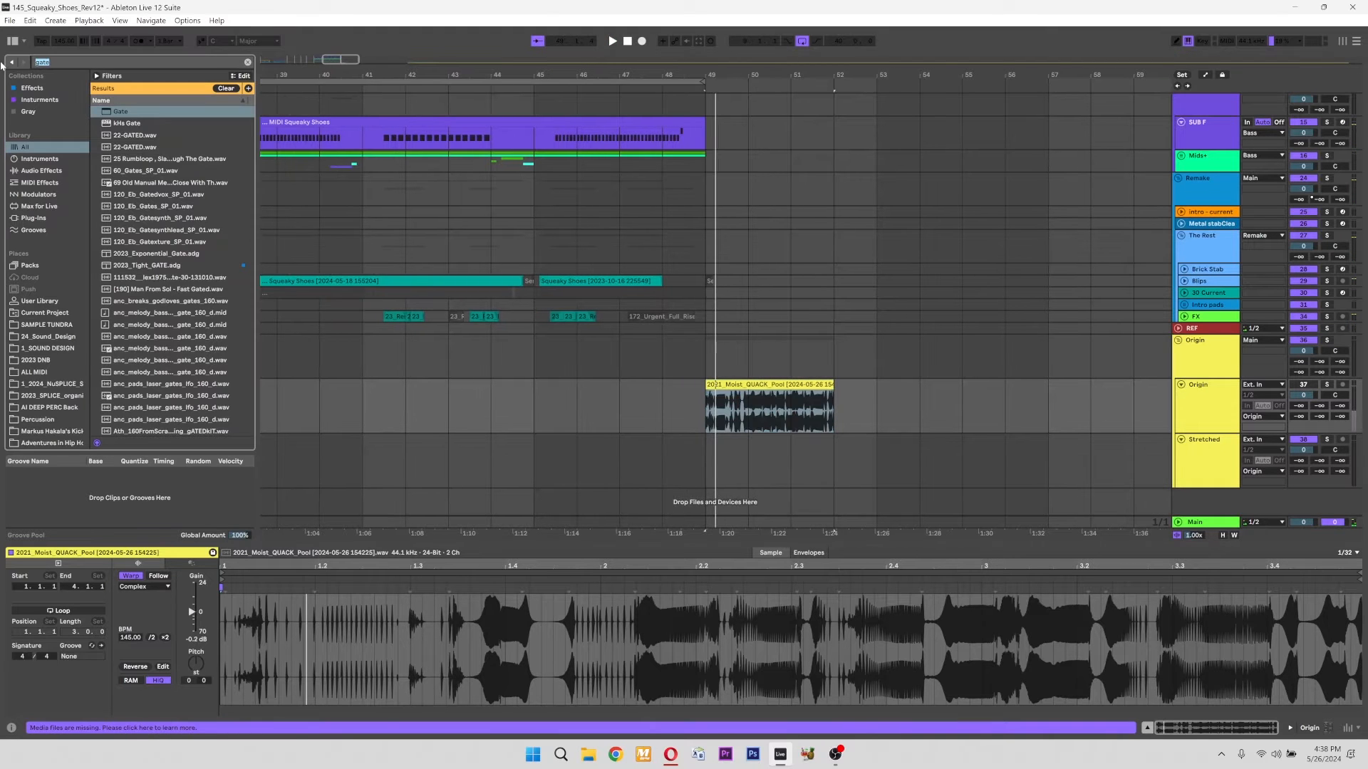
{"action": "type", "text": "LAser"}
{"action": "left_click", "coordinate": [157, 210]}
{"action": "left_click", "coordinate": [158, 254]}
{"action": "left_click", "coordinate": [156, 290]}
{"action": "left_click", "coordinate": [157, 218]}
{"action": "left_click", "coordinate": [156, 184]}
{"action": "left_click", "coordinate": [160, 219]}
{"action": "key", "text": "Down"}
{"action": "key", "text": "Down"}
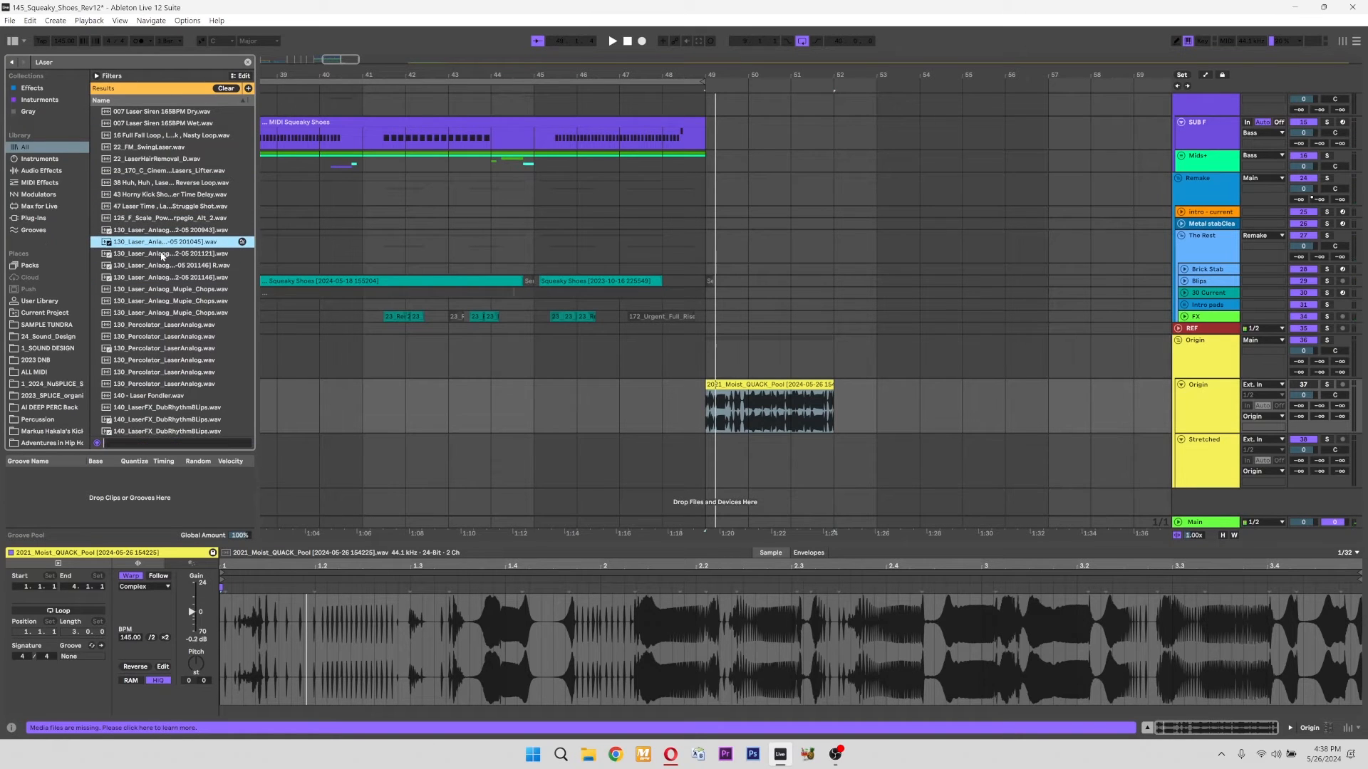
Preview the 130_Laser_Anlaog samples down to the last 130_Laser_Anlaog_Mupie_Chops.wav
{"action": "left_click", "coordinate": [156, 269]}
{"action": "left_click", "coordinate": [158, 233]}
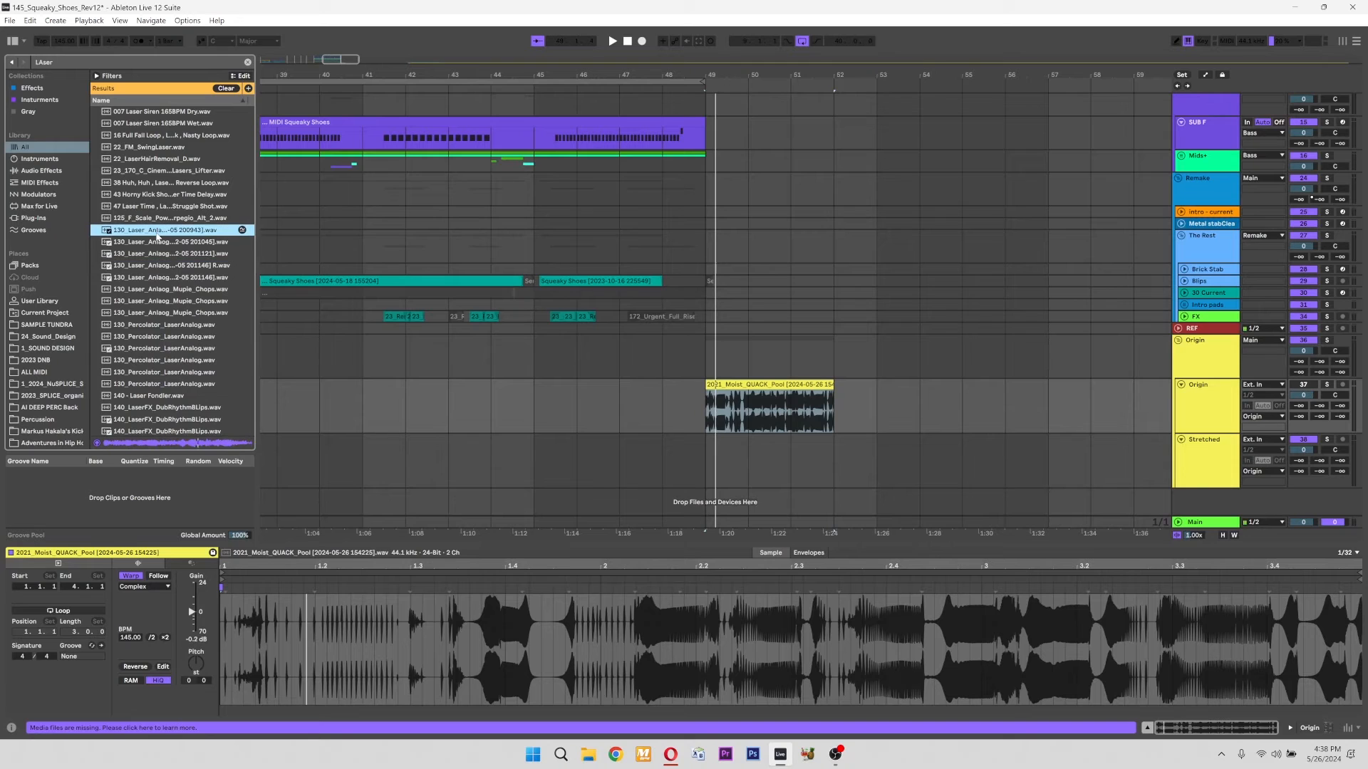
{"action": "left_click", "coordinate": [156, 268]}
{"action": "left_click", "coordinate": [155, 277]}
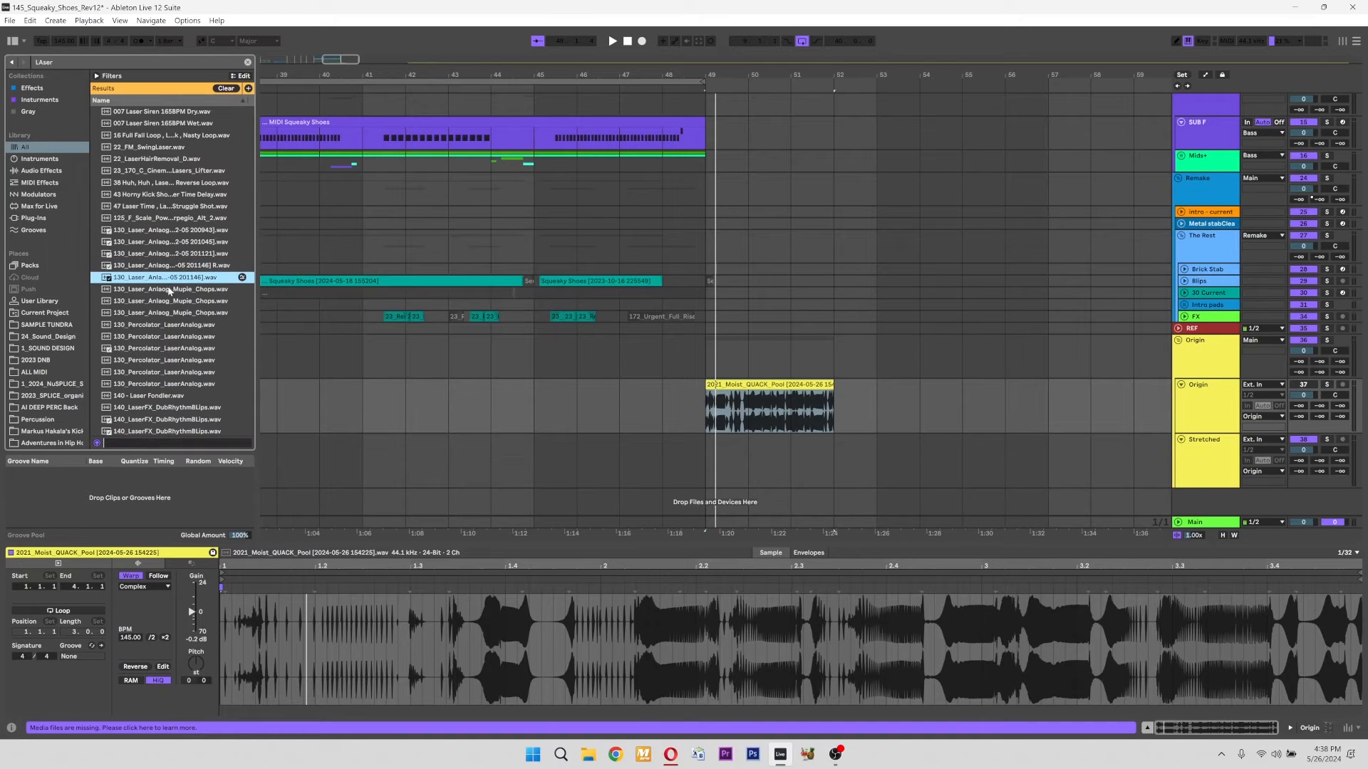
{"action": "left_click", "coordinate": [163, 302]}
{"action": "left_click", "coordinate": [160, 322]}
{"action": "left_click", "coordinate": [149, 314]}
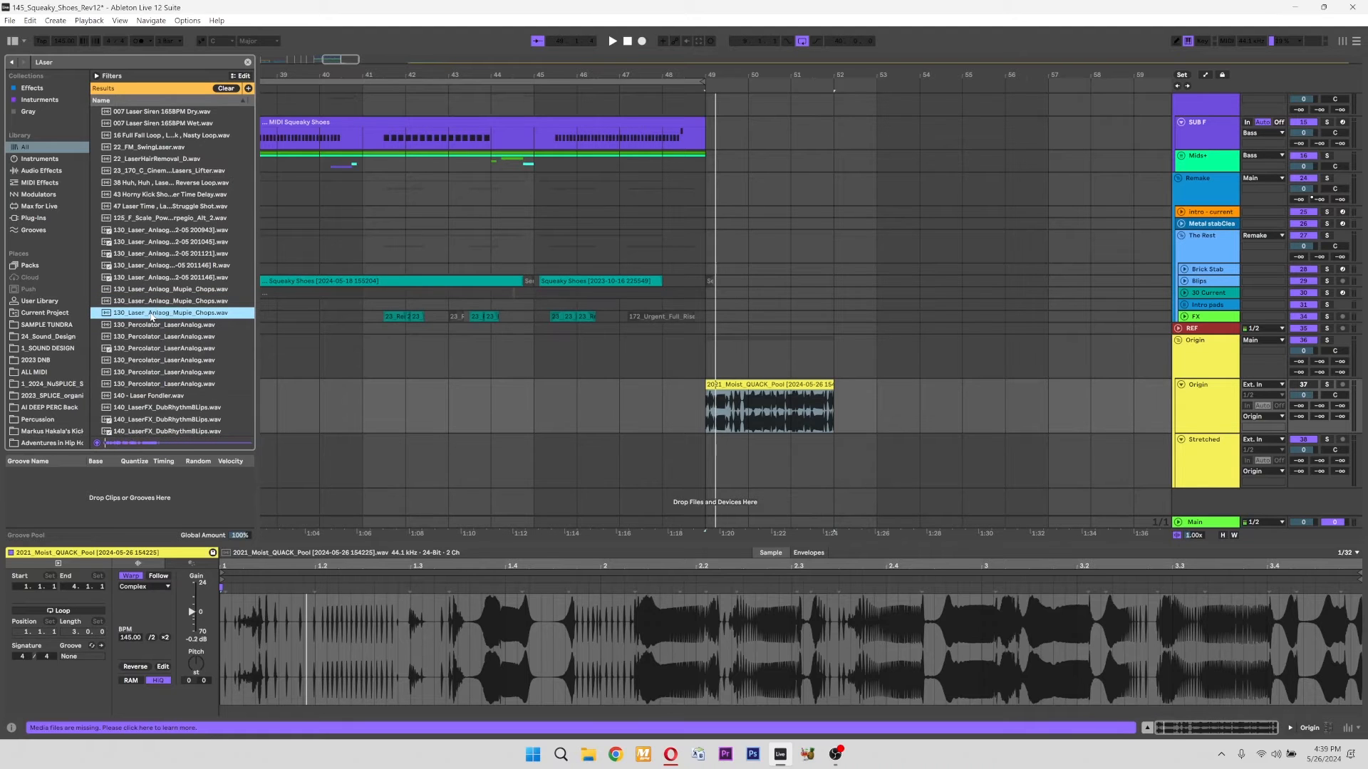
Place the 130_Laser_Anlaog_Mupie_Chops sample on a new track at bar 52 and paste slices of the 2021_Moist_QUACK_Pool clip into it
{"action": "left_click_drag", "start_coordinate": [519, 381], "coordinate": [934, 513]}
{"action": "key", "text": "space"}
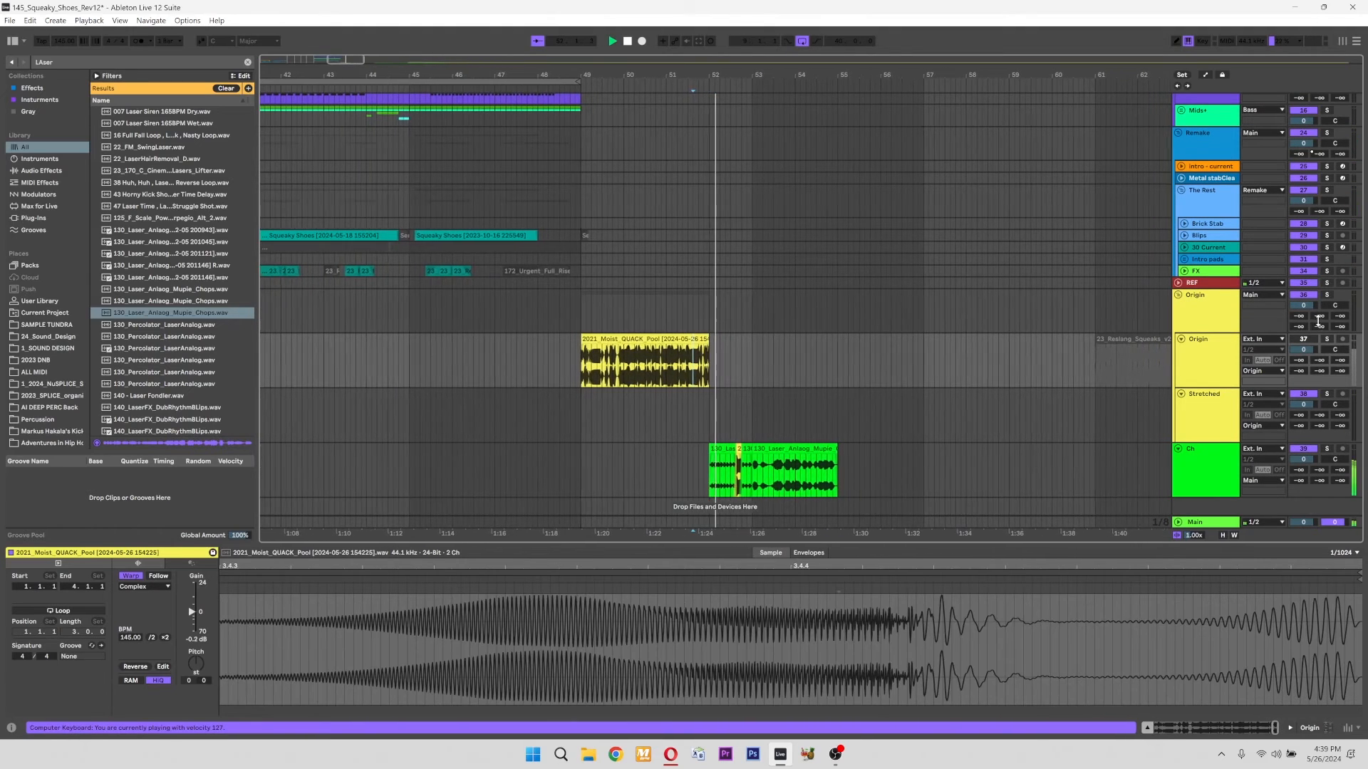
{"action": "key", "text": "space"}
{"action": "key", "text": "space"}
{"action": "left_click_drag", "start_coordinate": [693, 375], "coordinate": [708, 379]}
{"action": "left_click", "coordinate": [774, 493]}
{"action": "key", "text": "ctrl+v"}
Copy a short slice near bar 50 of the 2021_Moist_QUACK_Pool clip into the laser audio just after bar 54
{"action": "left_click", "coordinate": [618, 376]}
{"action": "key", "text": "space"}
{"action": "left_click_drag", "start_coordinate": [613, 376], "coordinate": [639, 377]}
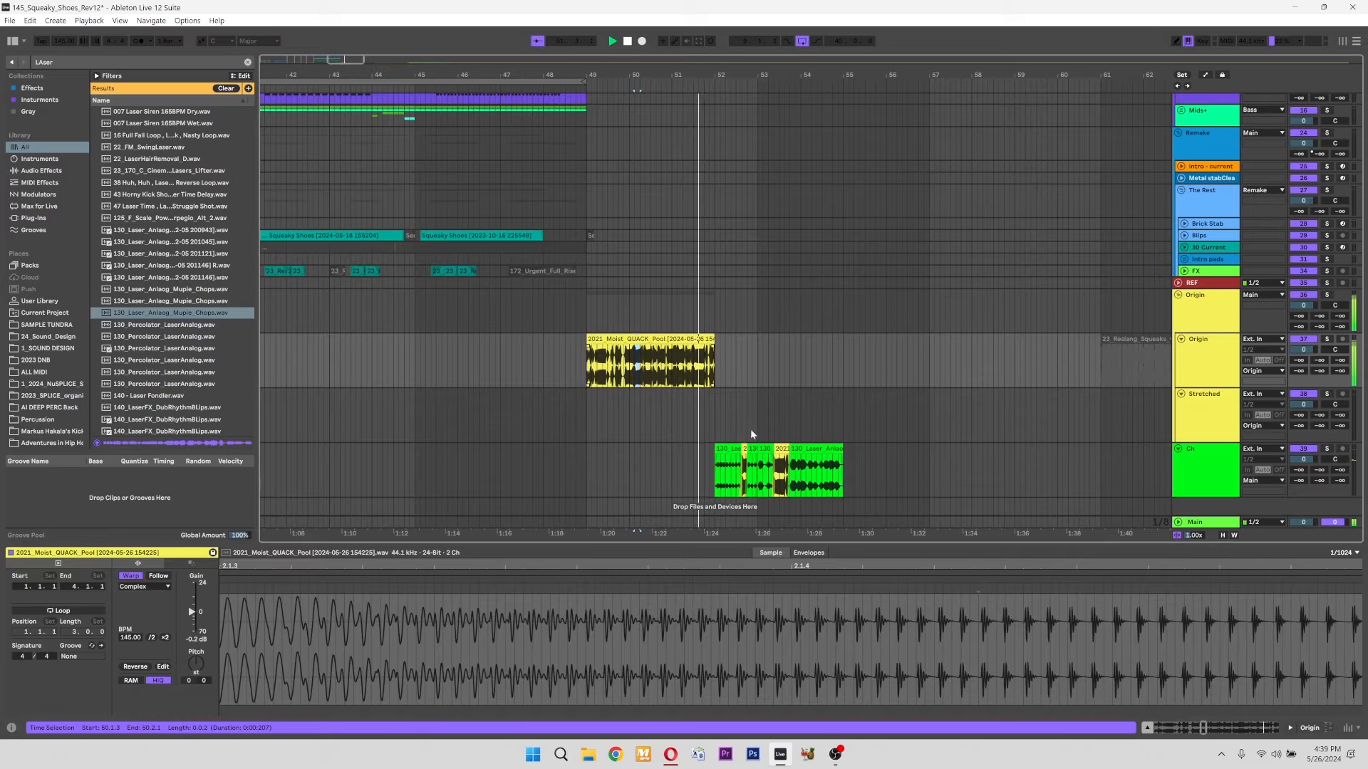
{"action": "left_click", "coordinate": [816, 482]}
{"action": "key", "text": "ctrl+v"}
Consolidate all the laser and quack slices on the new track and move the result to the Origin track at bar 49
{"action": "left_click", "coordinate": [832, 448]}
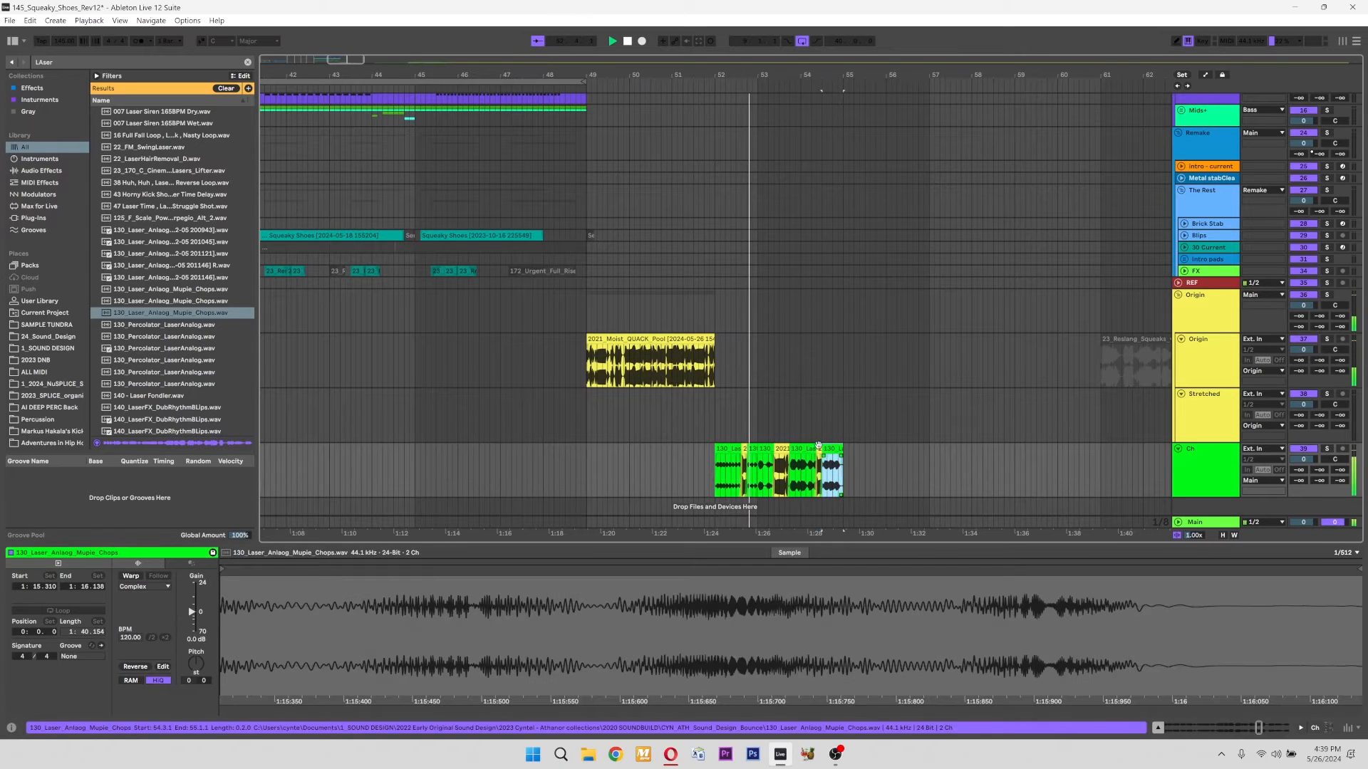
{"action": "left_click", "coordinate": [727, 448], "text": "shift"}
{"action": "left_click", "coordinate": [726, 448]}
{"action": "left_click", "coordinate": [832, 449], "text": "shift"}
{"action": "key", "text": "ctrl+j"}
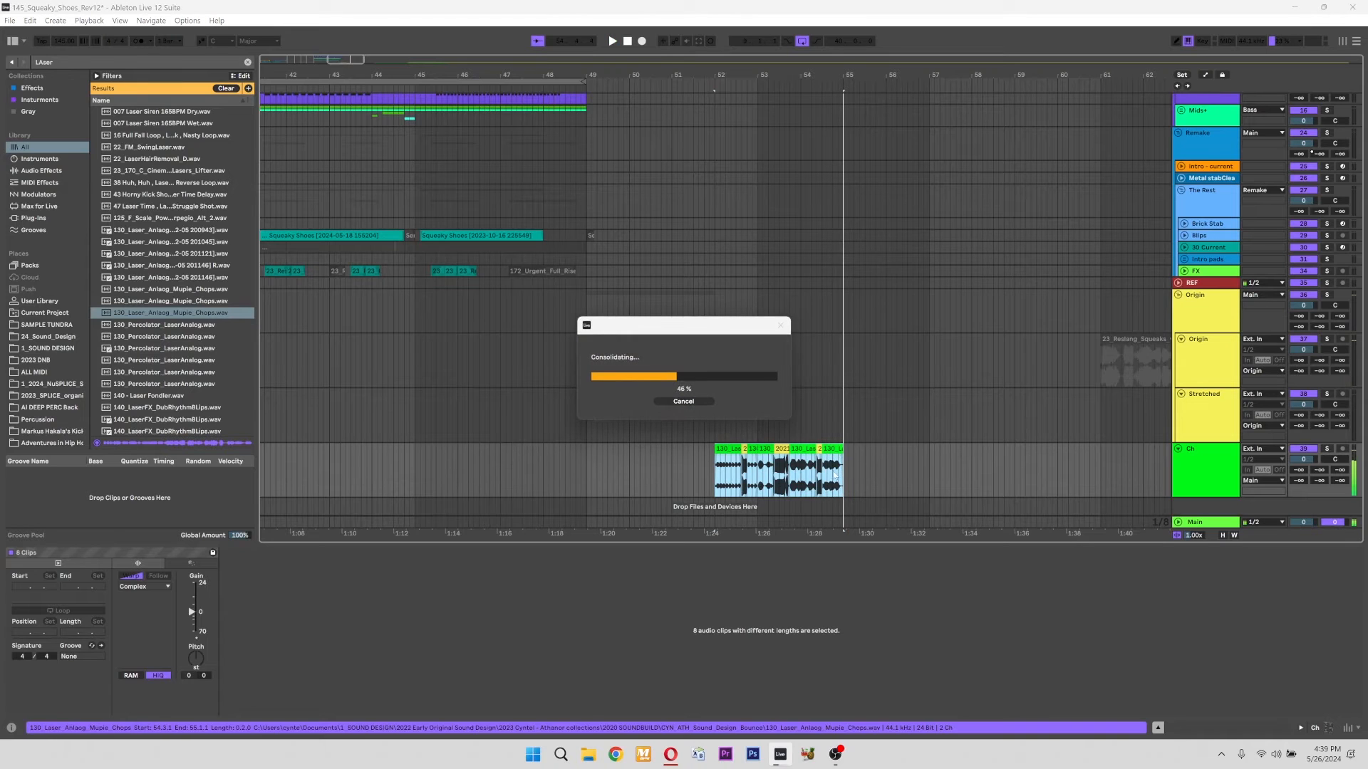
{"action": "left_click_drag", "start_coordinate": [736, 449], "coordinate": [609, 339]}
Split off the section of the consolidated laser clip from 49.4 to 50.2 and raise its gain to 3.4 dB
{"action": "left_click_drag", "start_coordinate": [639, 374], "coordinate": [618, 373]}
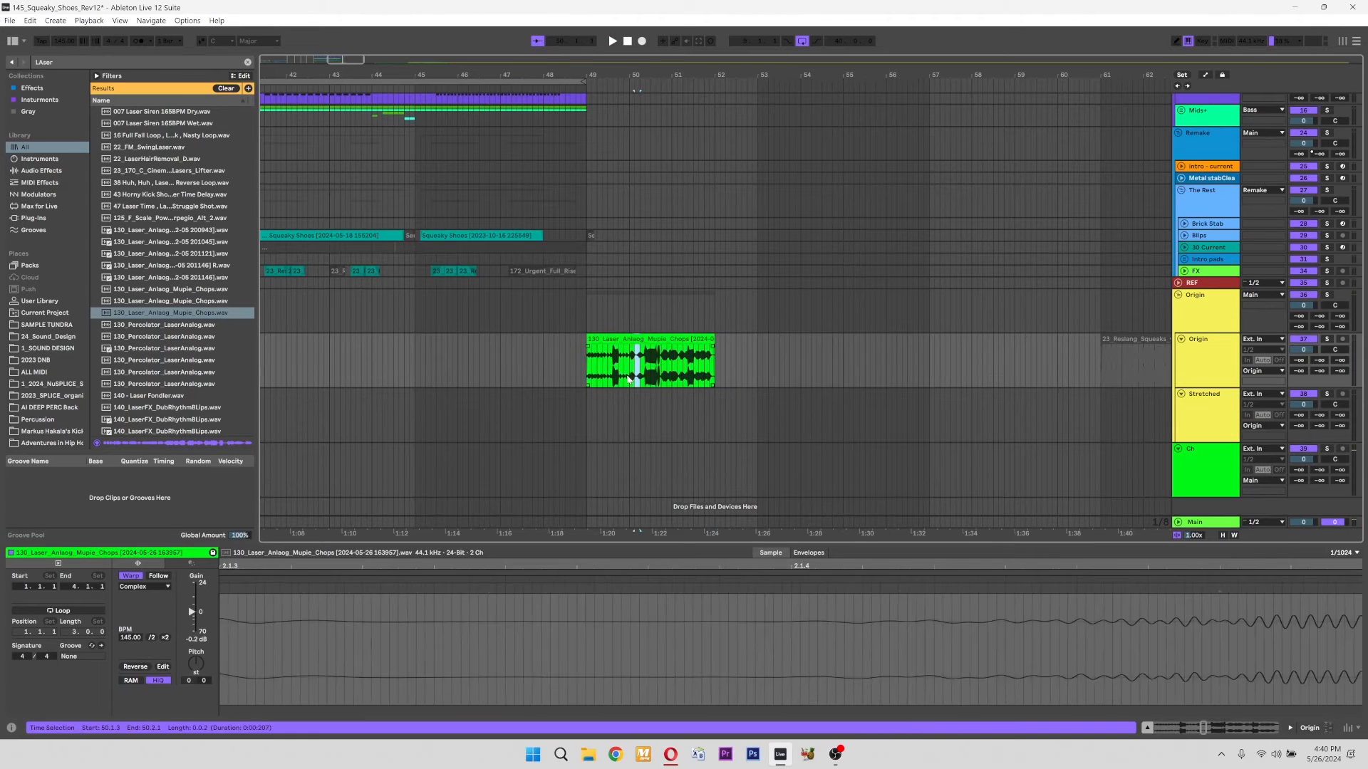
{"action": "key", "text": "ctrl+e"}
{"action": "left_click_drag", "start_coordinate": [192, 612], "coordinate": [191, 610]}
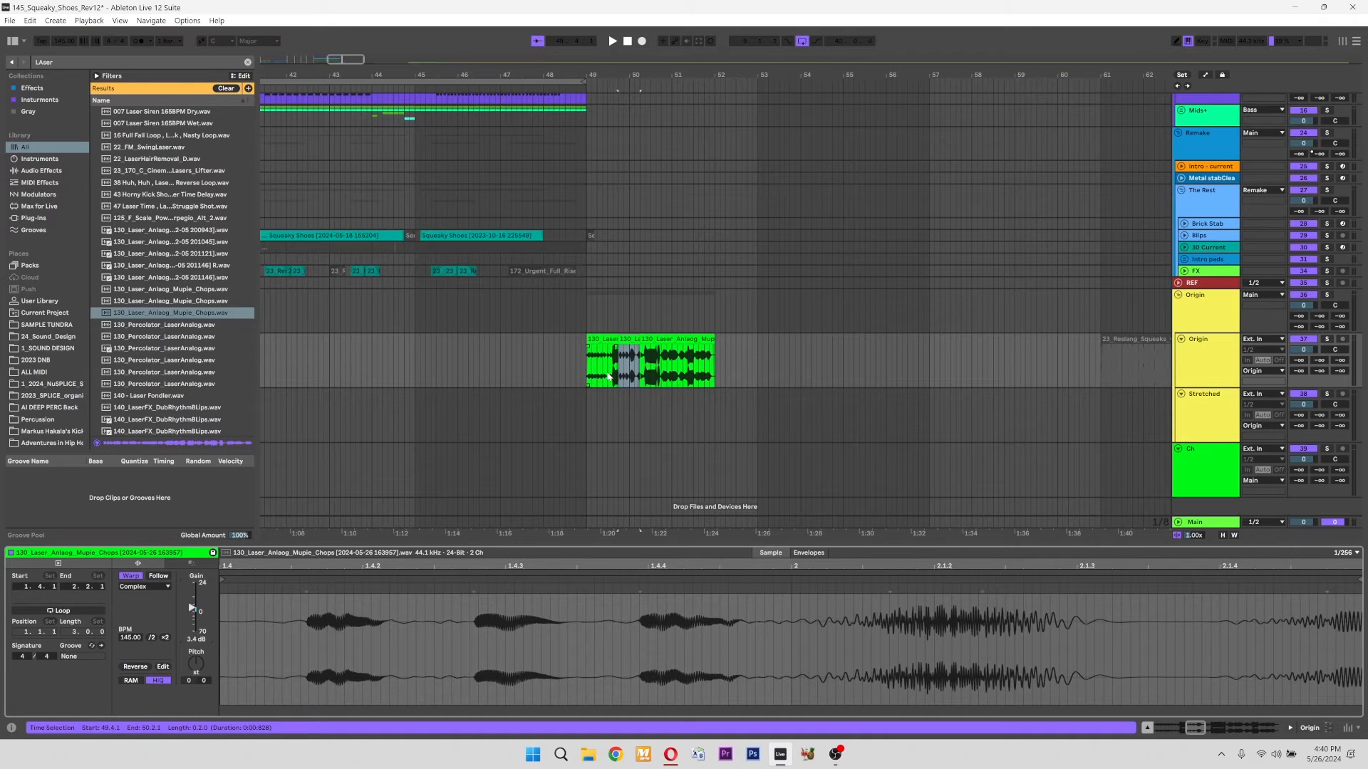
Raise the gain of the laser clip's opening slice, then split off its end from 51.3 and set that gain to 3.6 dB
{"action": "left_click", "coordinate": [588, 374]}
{"action": "left_click_drag", "start_coordinate": [197, 637], "coordinate": [196, 630]}
{"action": "left_click", "coordinate": [708, 370]}
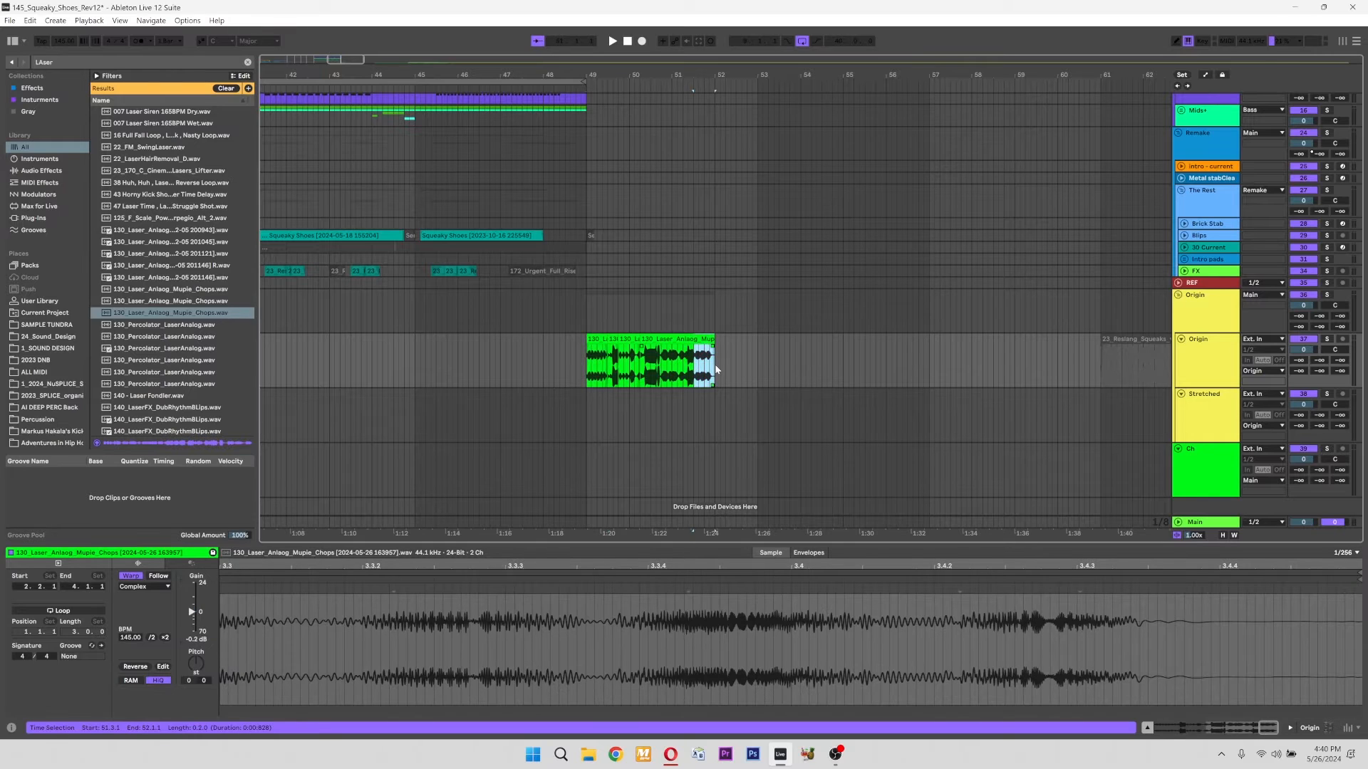
{"action": "left_click_drag", "start_coordinate": [193, 611], "coordinate": [192, 608]}
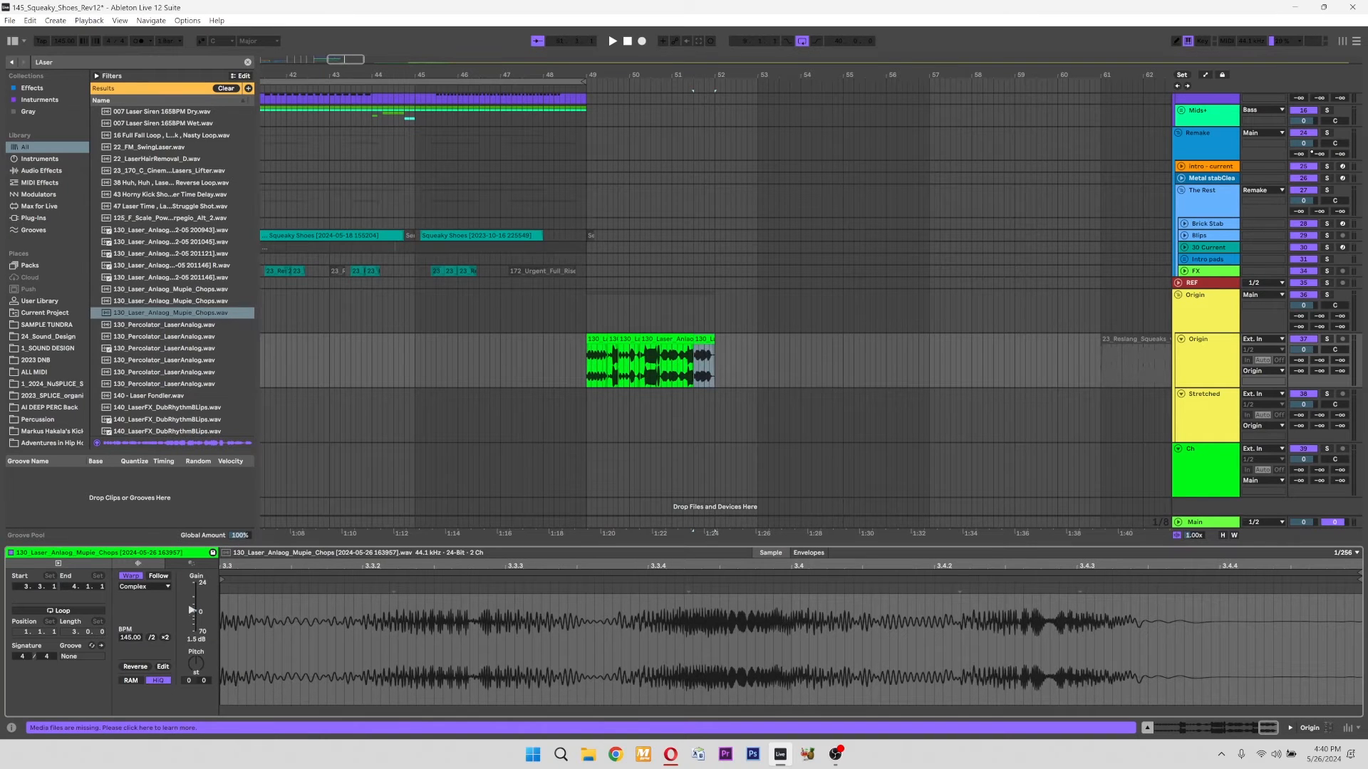
Consolidate all the laser slices on the Origin track into one clip and lower its gain to -2.2 dB
{"action": "left_click", "coordinate": [705, 339]}
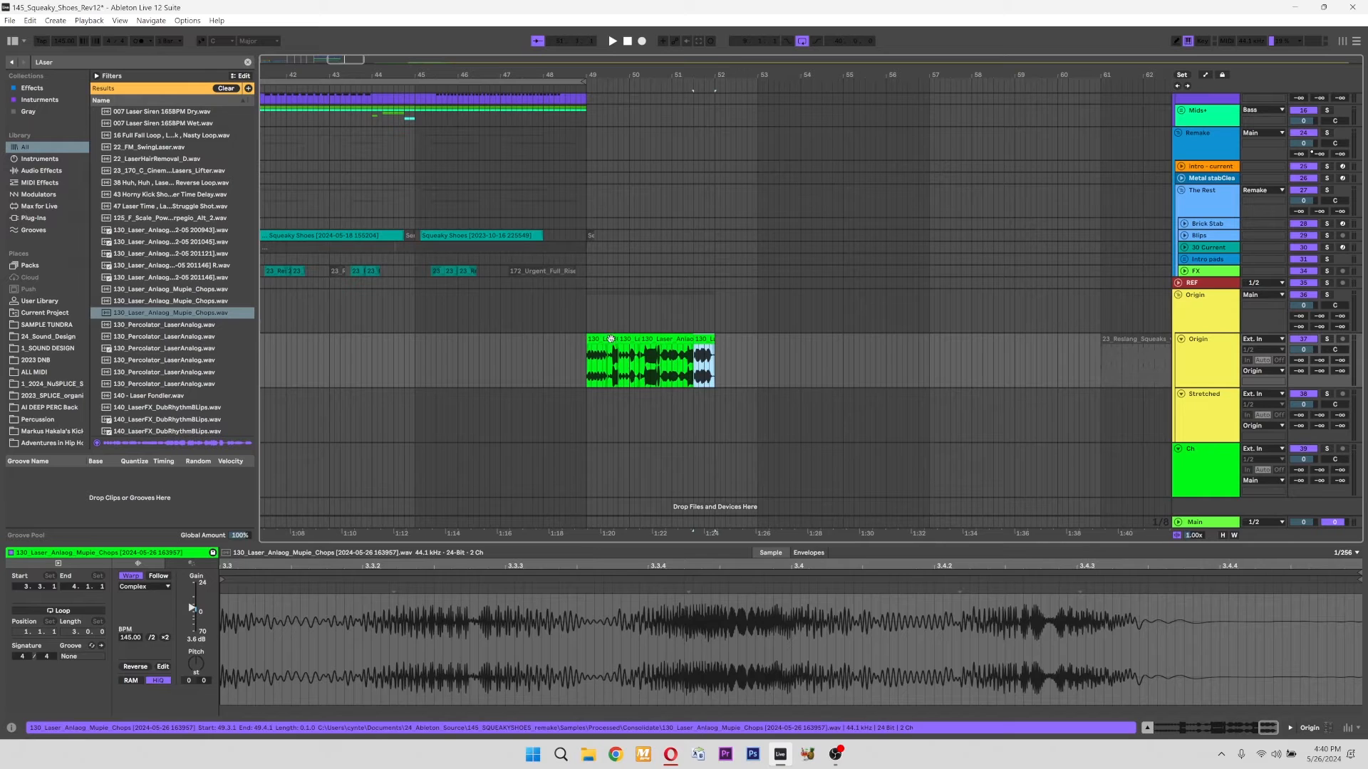
{"action": "left_click", "coordinate": [600, 339], "text": "shift"}
{"action": "key", "text": "ctrl+j"}
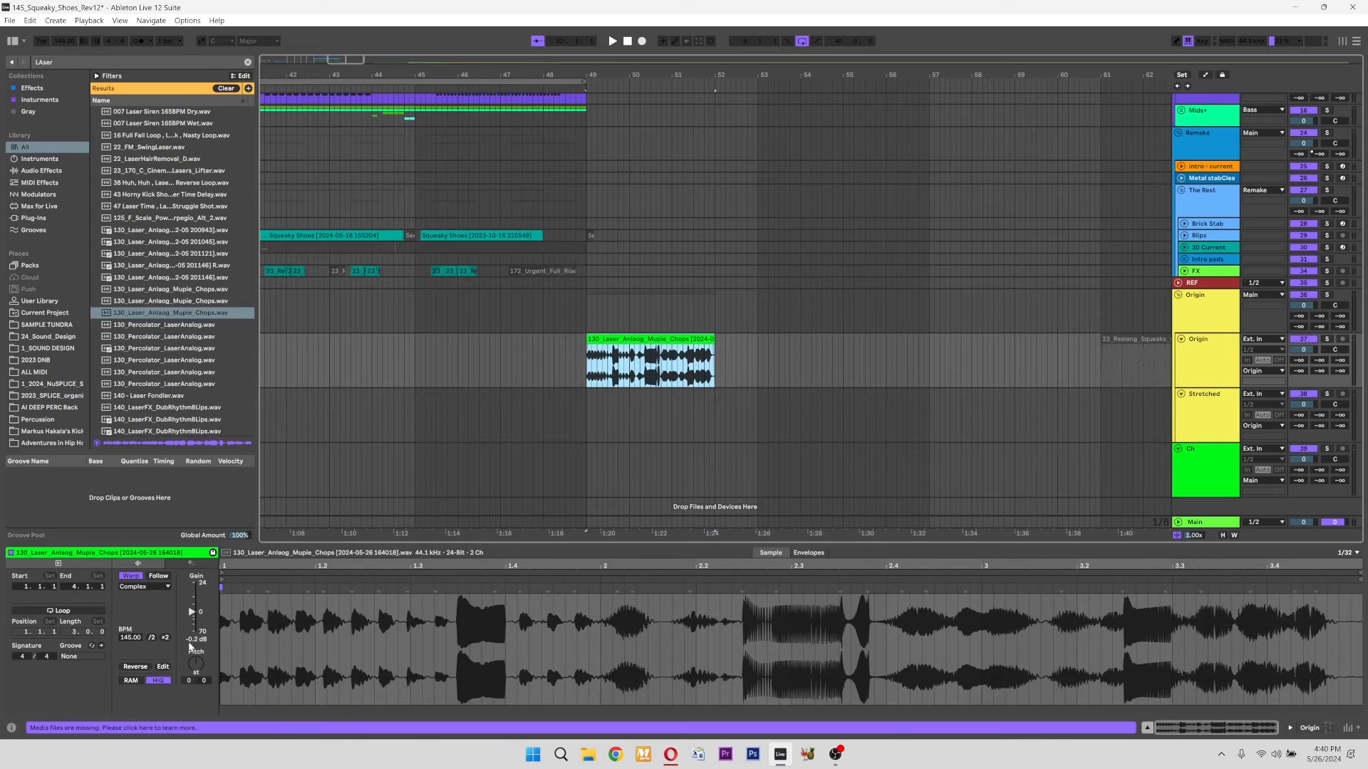
{"action": "left_click_drag", "start_coordinate": [192, 612], "coordinate": [192, 614]}
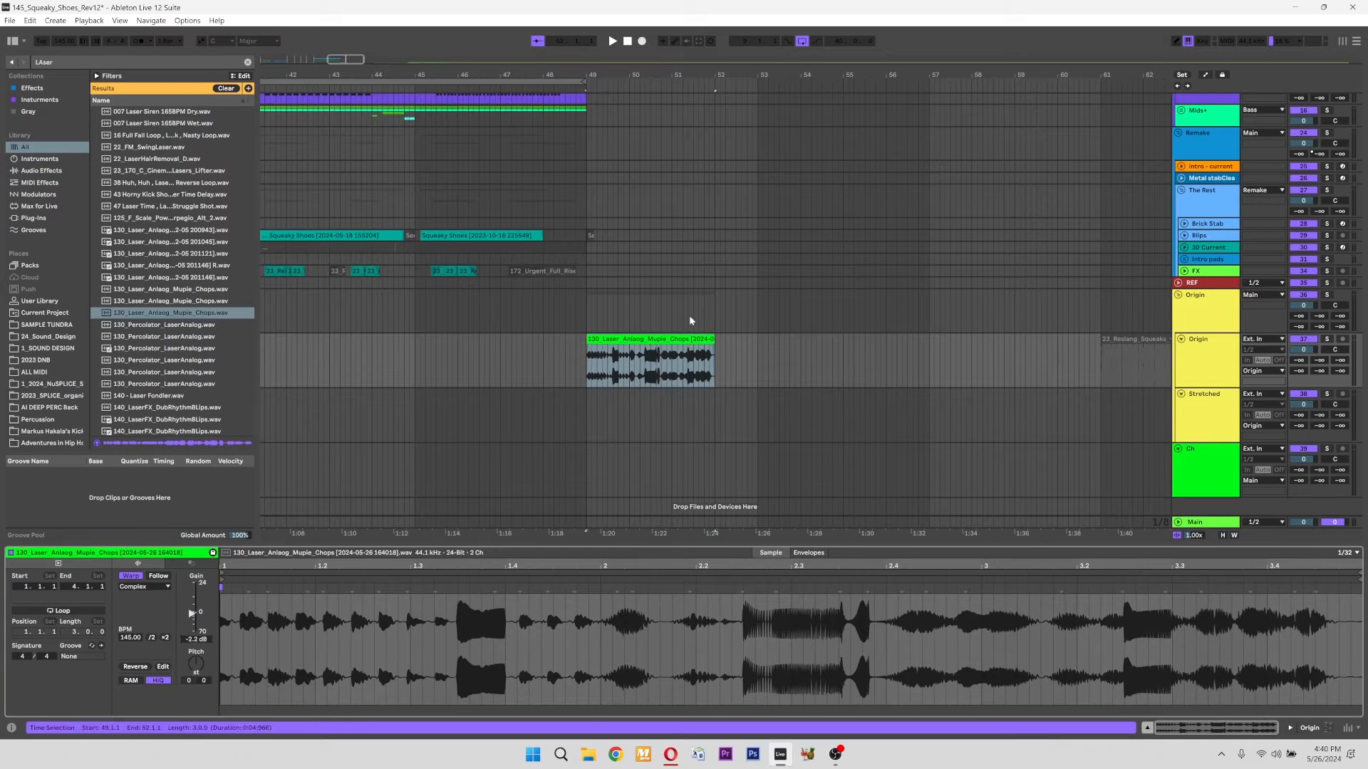
Show the Origin track's devices, then lower the project tempo to about half
{"action": "left_click", "coordinate": [640, 339]}
{"action": "left_click", "coordinate": [1260, 727]}
{"action": "left_click", "coordinate": [1328, 727]}
{"action": "left_click", "coordinate": [651, 524]}
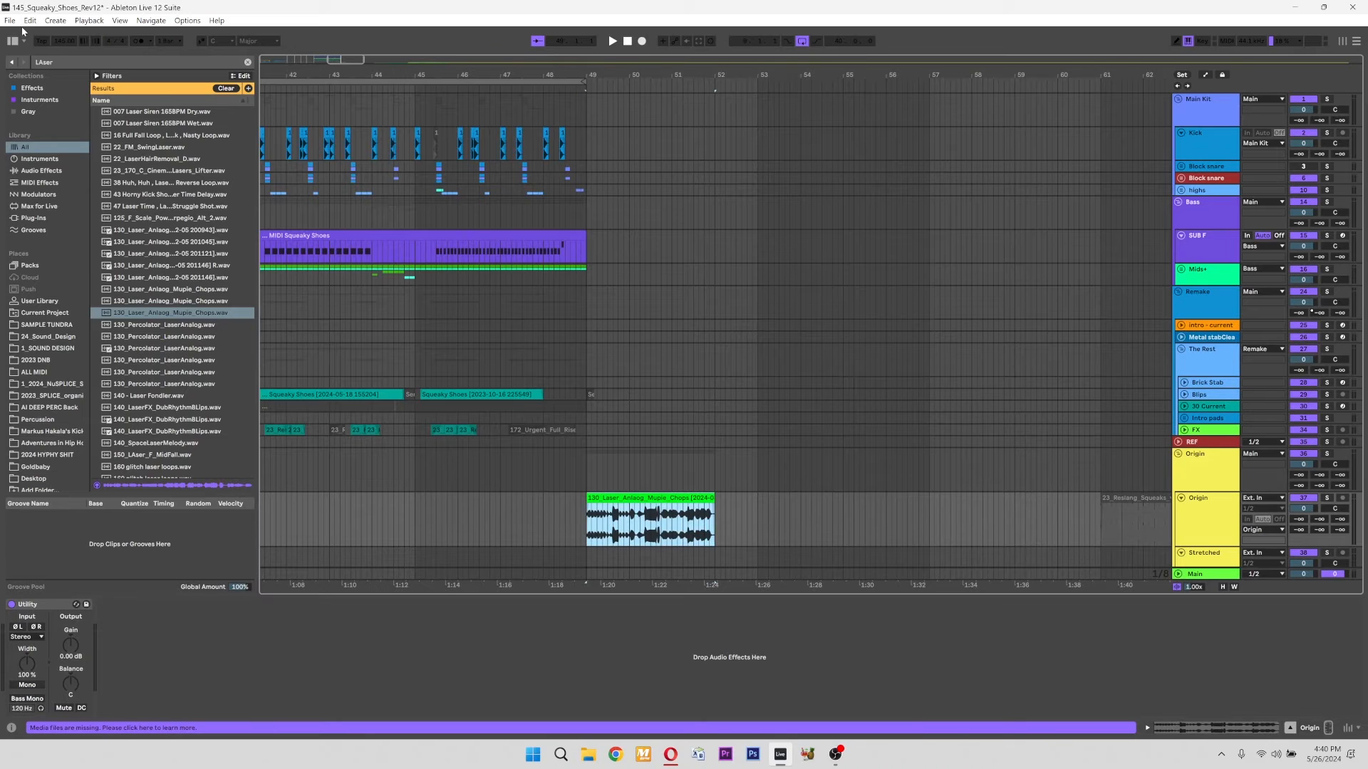
{"action": "left_click", "coordinate": [64, 44]}
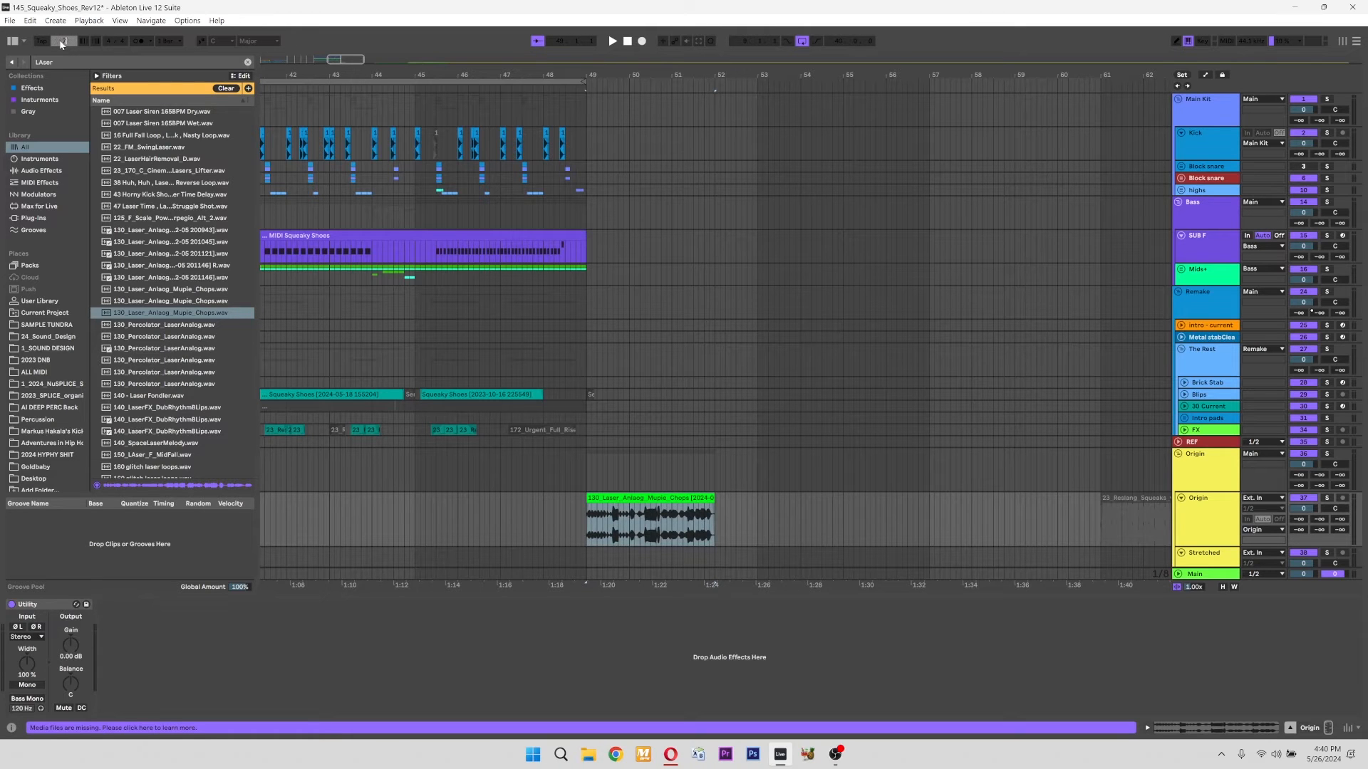
Copy the consolidated laser clip onto the soloed Stretched track at bar 49 with its warp mode set to Texture
{"action": "left_click", "coordinate": [778, 275]}
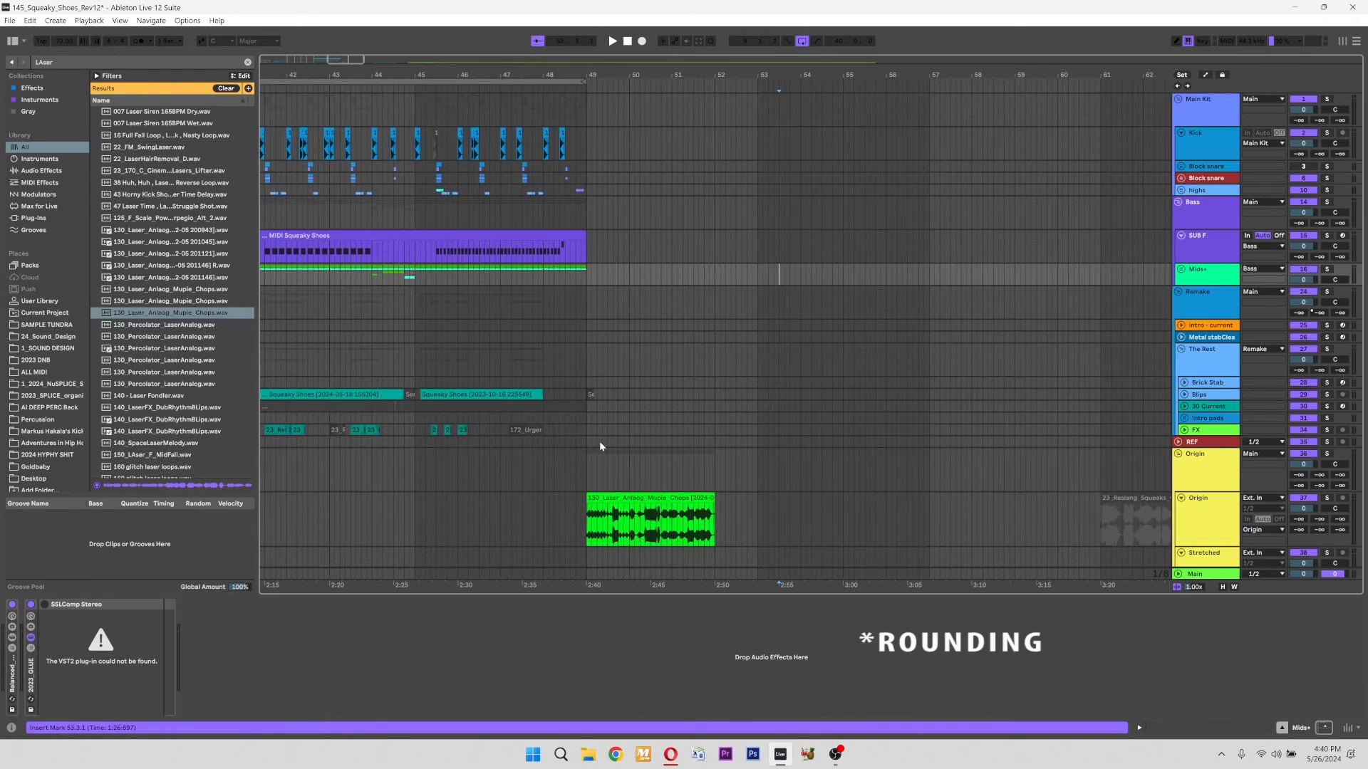
{"action": "left_click", "coordinate": [644, 499]}
{"action": "scroll", "coordinate": [869, 487], "scroll_direction": "down", "scroll_amount": 2}
{"action": "left_click", "coordinate": [1209, 459]}
{"action": "left_click", "coordinate": [681, 414]}
{"action": "left_click", "coordinate": [678, 436]}
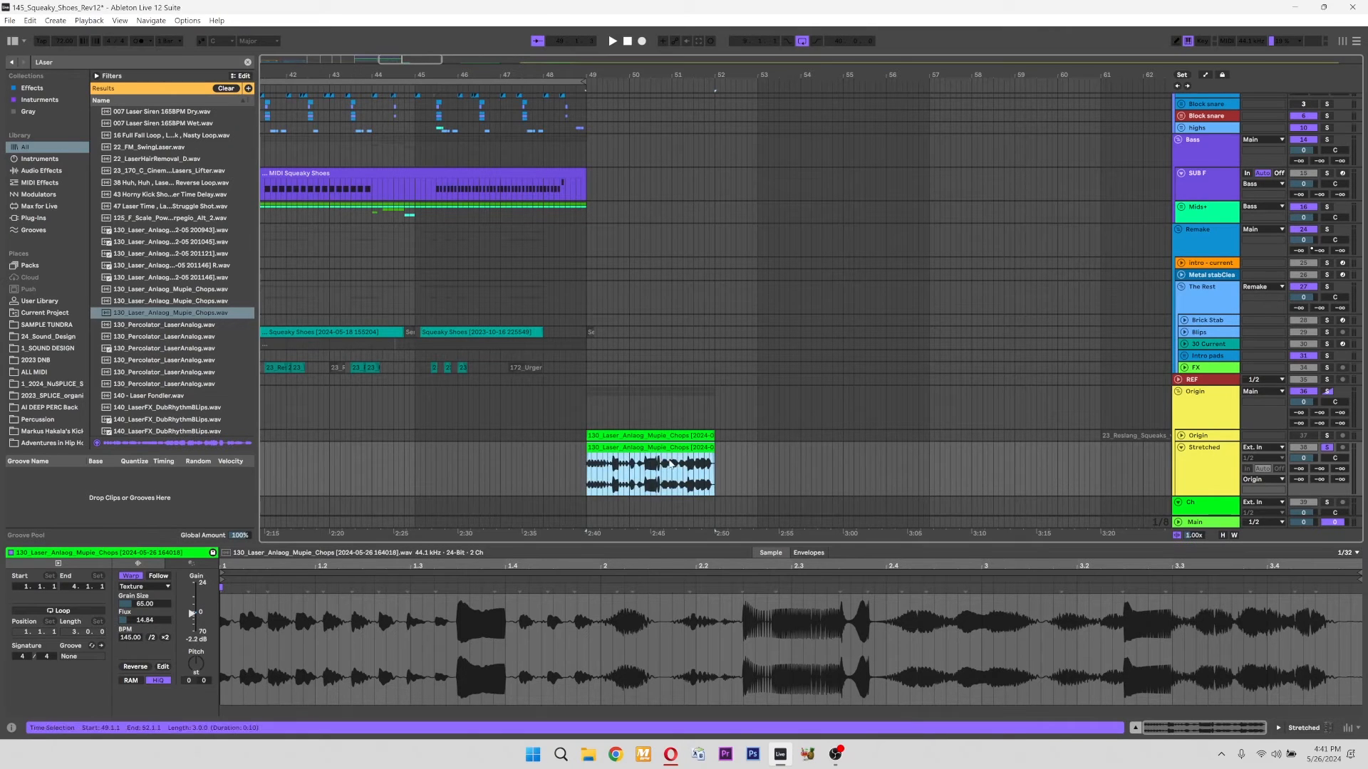
Set the stretched clip's grain size to 24.43 and flux to 6.25, then double its length
{"action": "left_click_drag", "start_coordinate": [154, 605], "coordinate": [154, 588]}
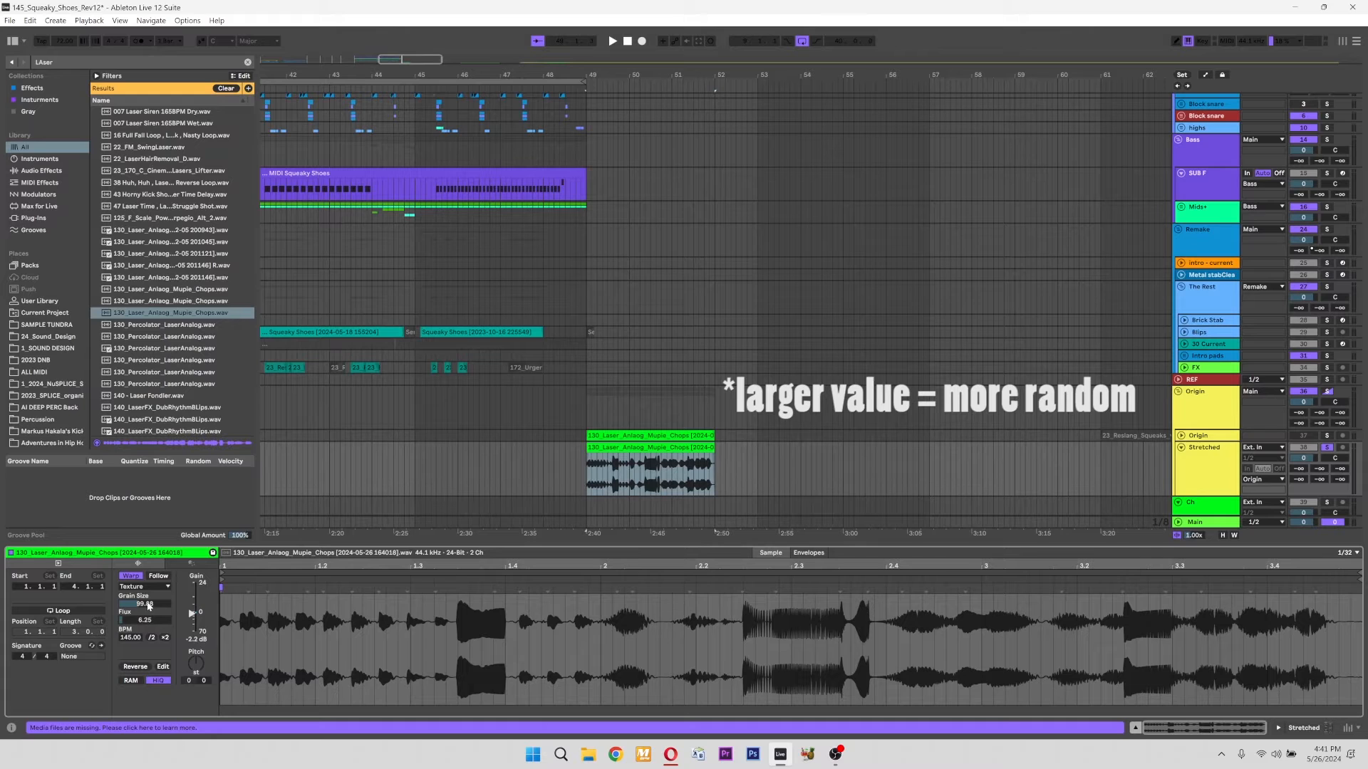
{"action": "left_click_drag", "start_coordinate": [144, 603], "coordinate": [144, 584]}
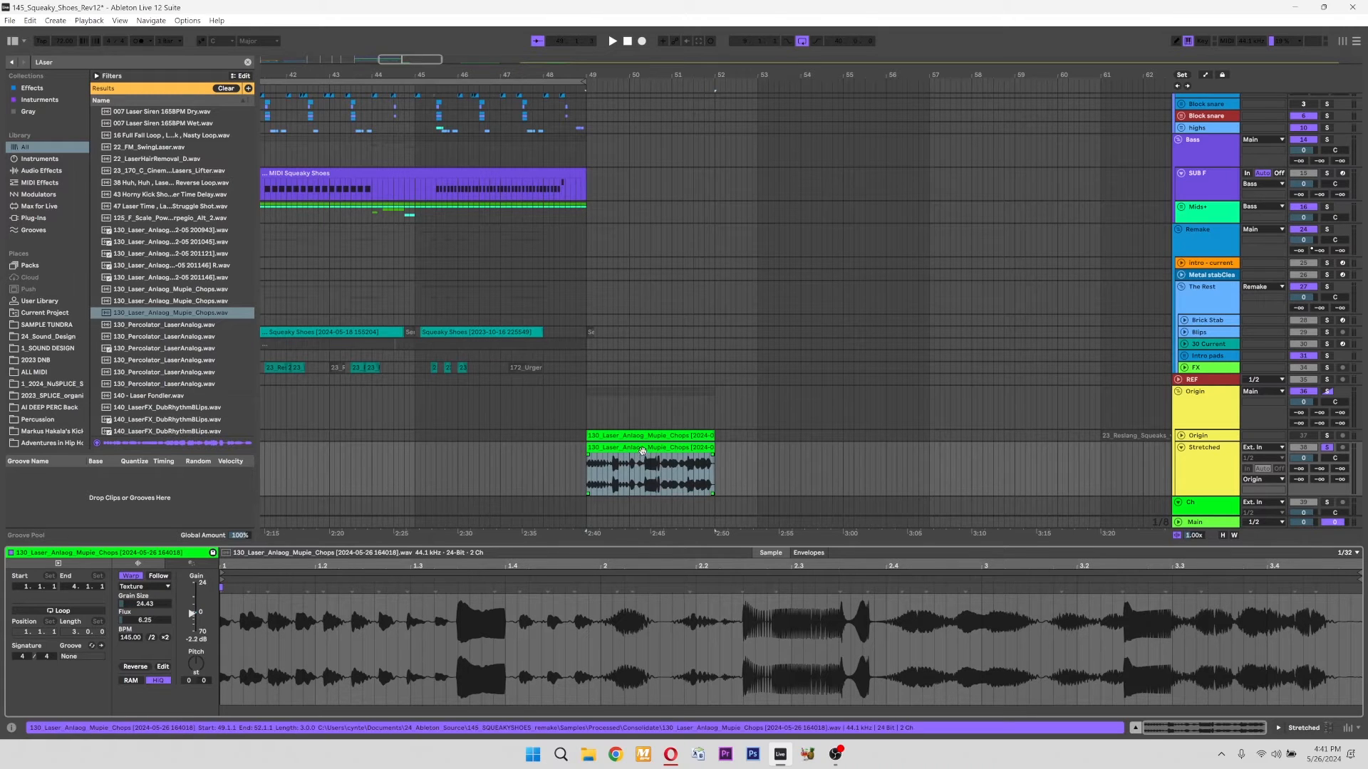
{"action": "left_click", "coordinate": [454, 538]}
{"action": "left_click", "coordinate": [165, 639]}
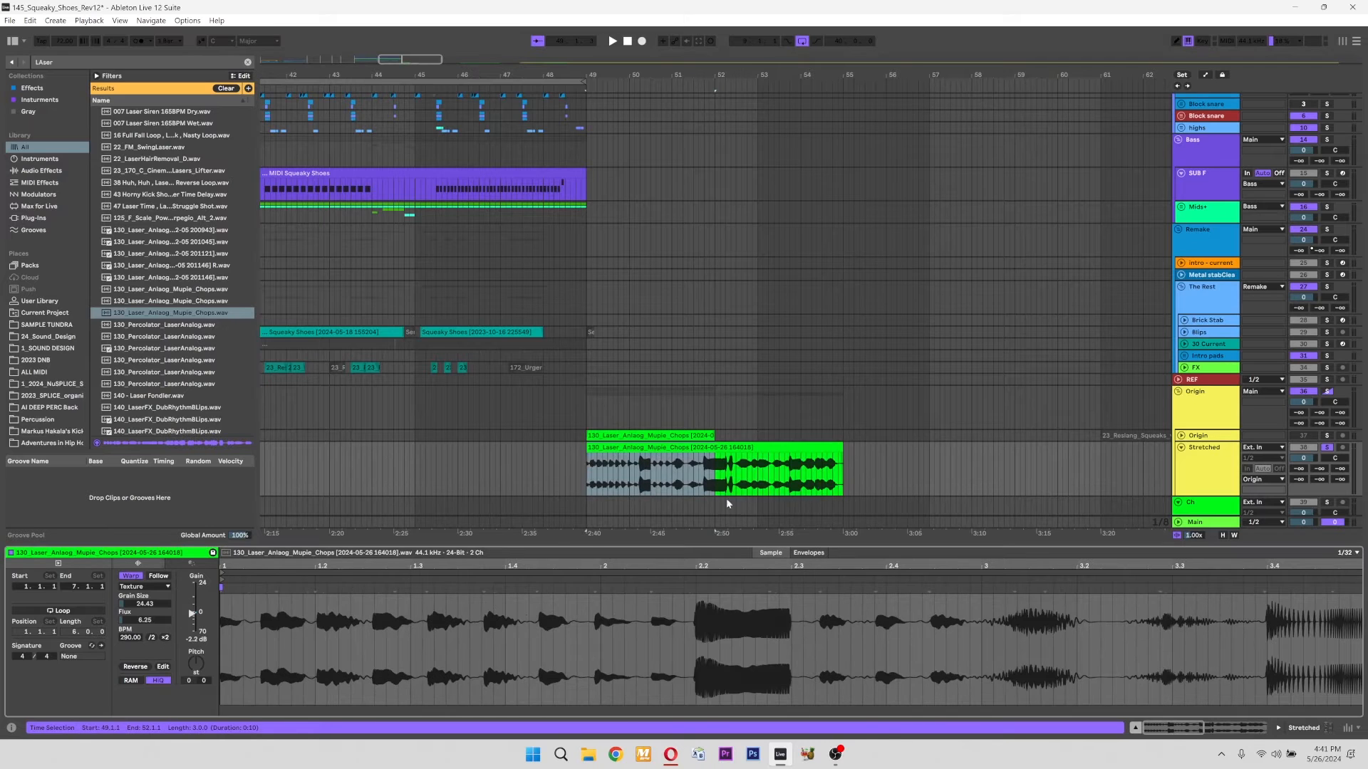
Set the empty Ch track's input to Resampling and arm it for recording from the soloed Stretched track
{"action": "left_click", "coordinate": [775, 449]}
{"action": "scroll", "coordinate": [776, 450], "scroll_direction": "down", "scroll_amount": 2}
{"action": "left_click", "coordinate": [1204, 467]}
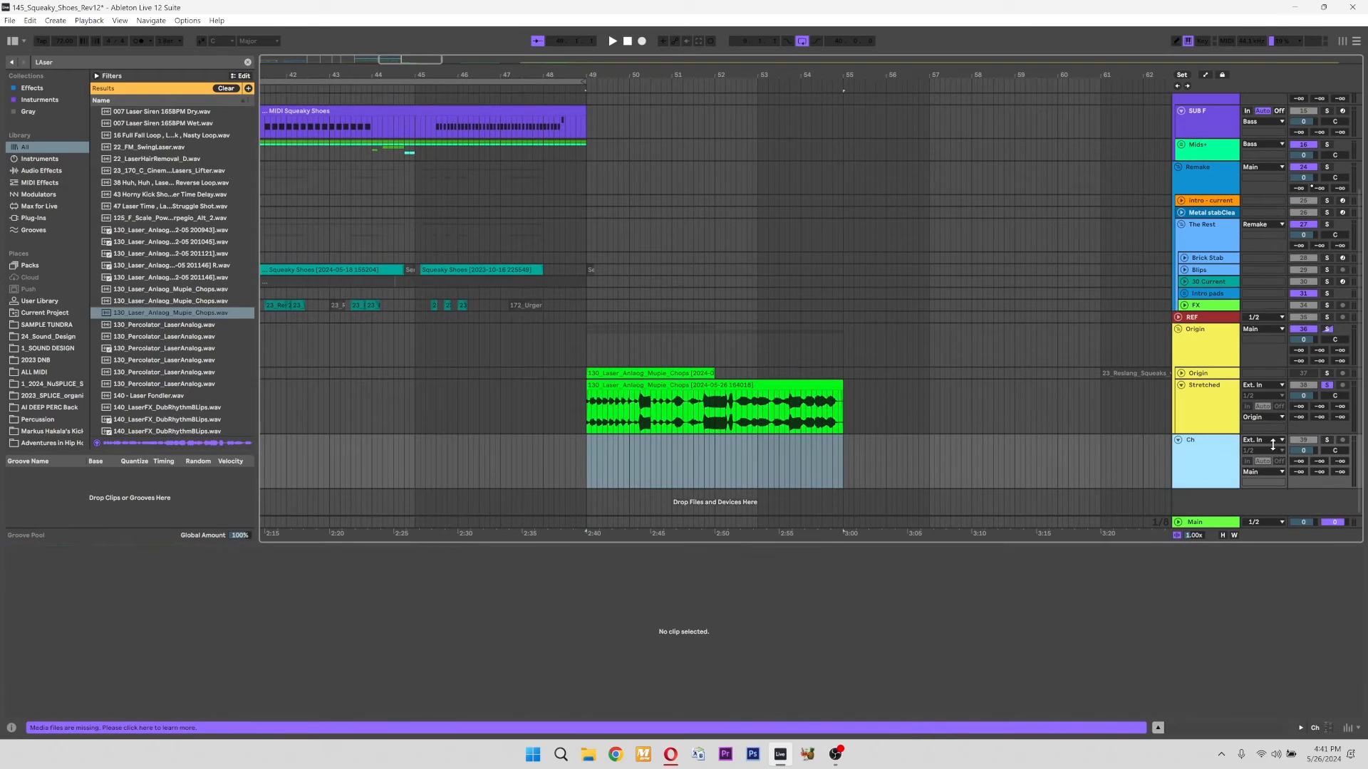
{"action": "left_click", "coordinate": [1272, 441]}
{"action": "left_click", "coordinate": [1267, 33]}
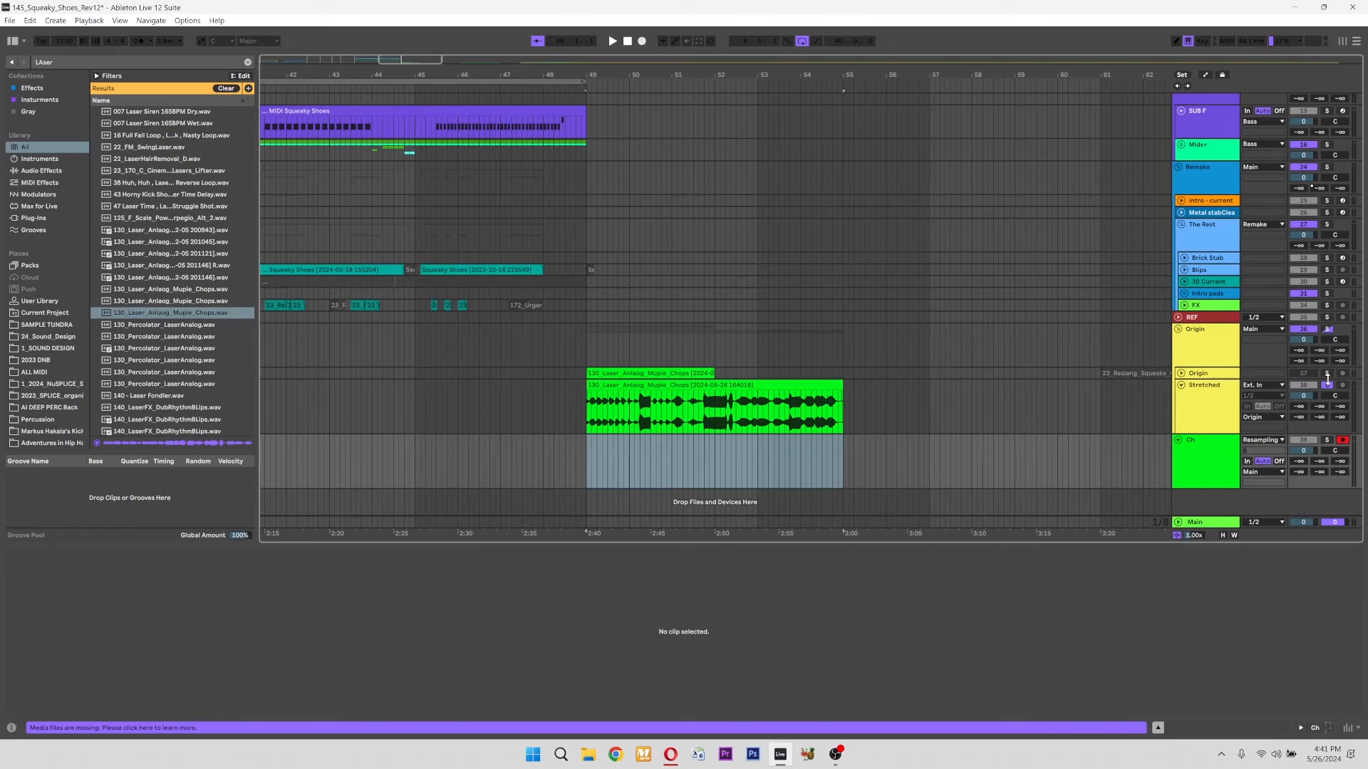
{"action": "left_click", "coordinate": [1208, 420]}
Record the stretched clip from bar 49 onto the Ch track while sweeping its grain size and raising its pitch to +13
{"action": "left_click", "coordinate": [730, 386]}
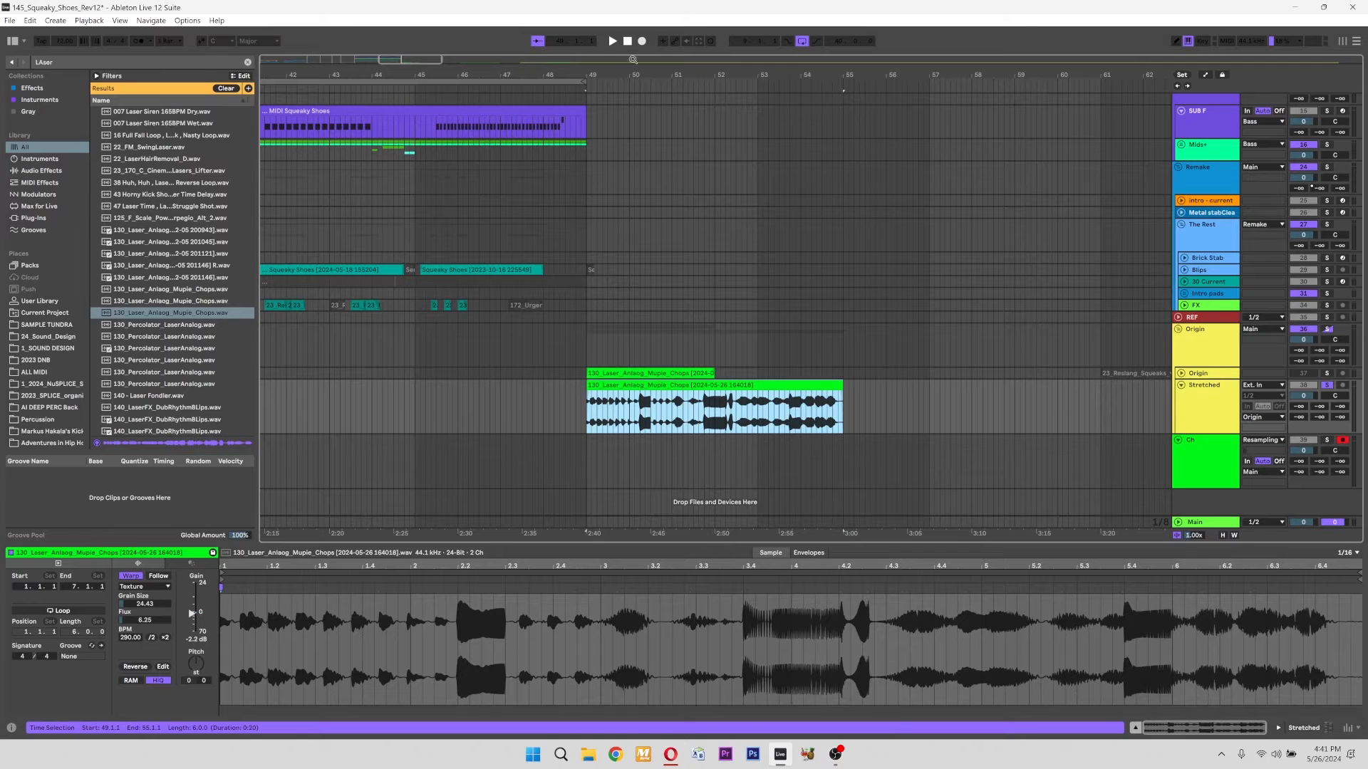
{"action": "left_click", "coordinate": [642, 41]}
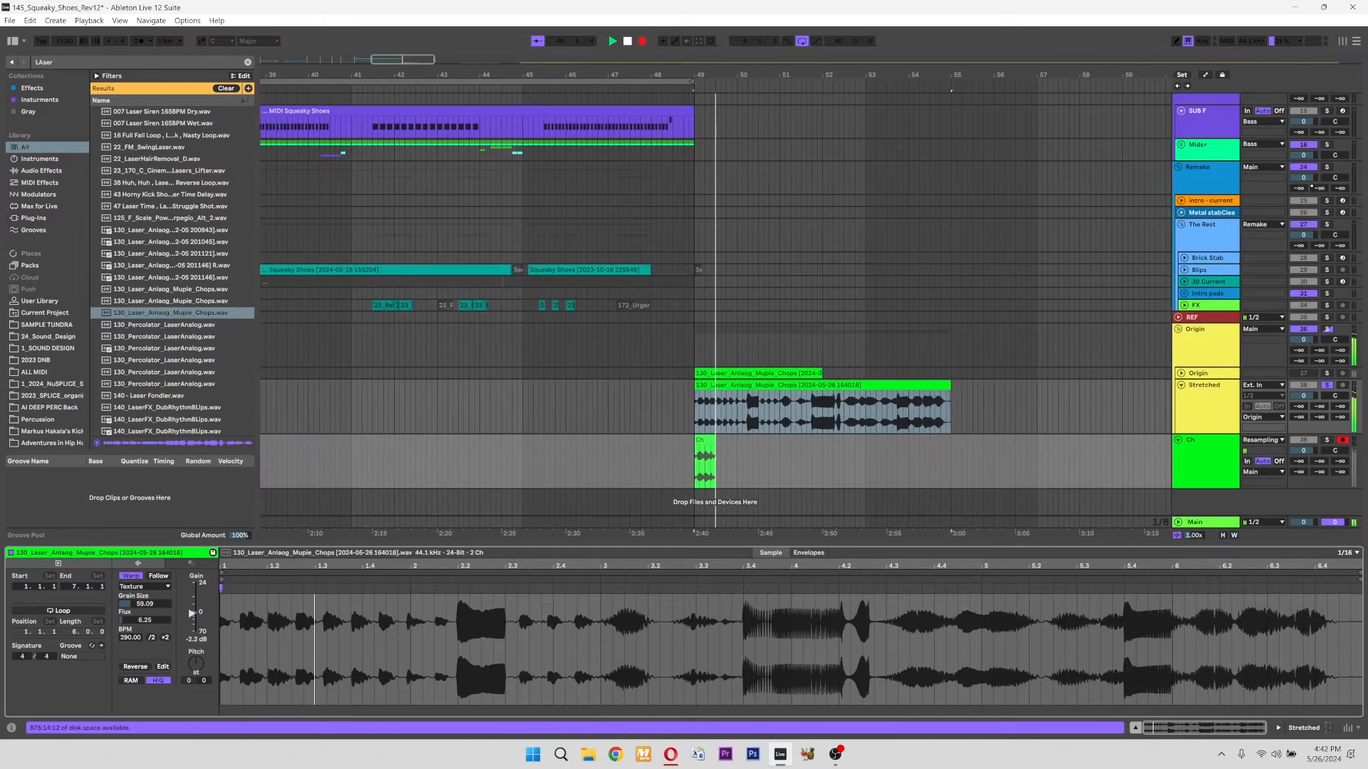
{"action": "left_click_drag", "start_coordinate": [145, 604], "coordinate": [196, 645]}
{"action": "left_click_drag", "start_coordinate": [144, 604], "coordinate": [144, 618]}
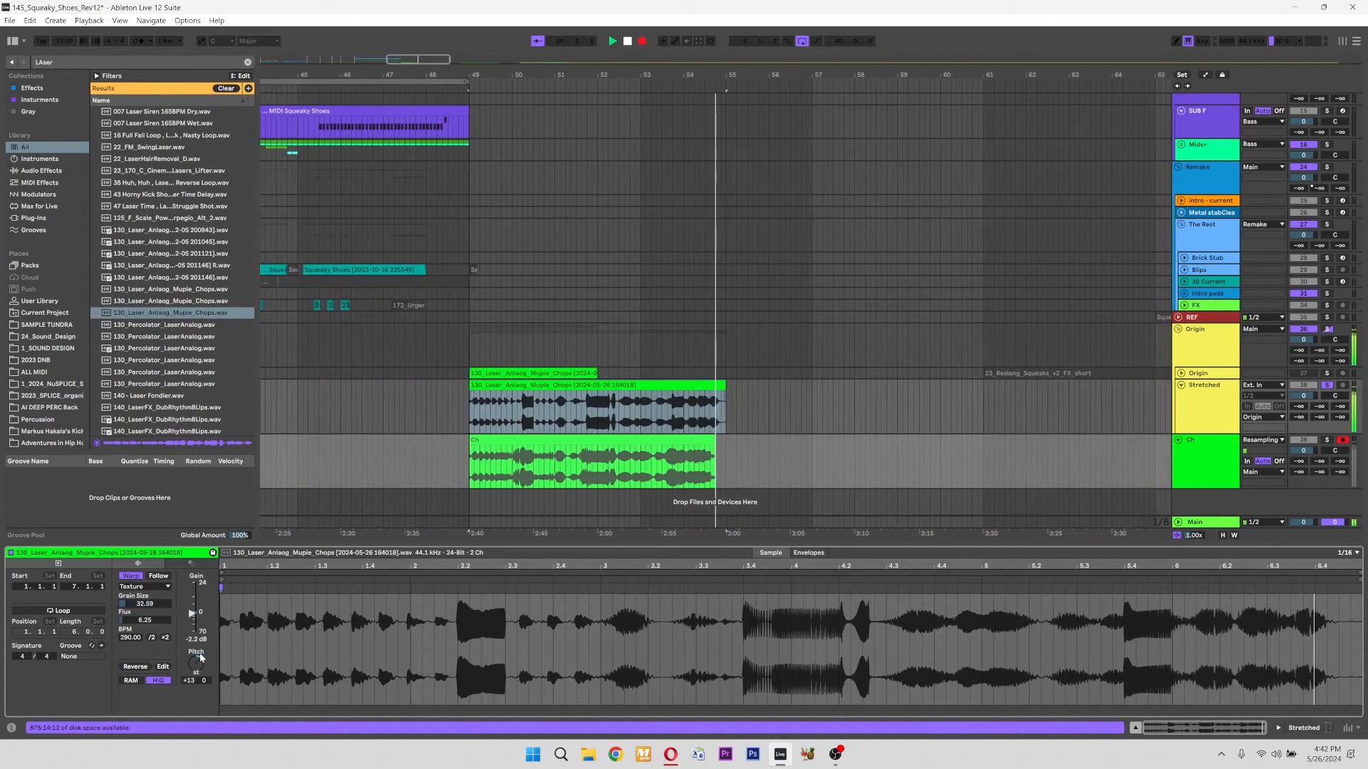
{"action": "key", "text": "space"}
Cut slices from the early part of the recording and place them end to end on a new track from bar 49
{"action": "left_click", "coordinate": [566, 468]}
{"action": "scroll", "coordinate": [566, 469], "scroll_direction": "up", "scroll_amount": 2}
{"action": "scroll", "coordinate": [589, 472], "scroll_direction": "left", "scroll_amount": 1}
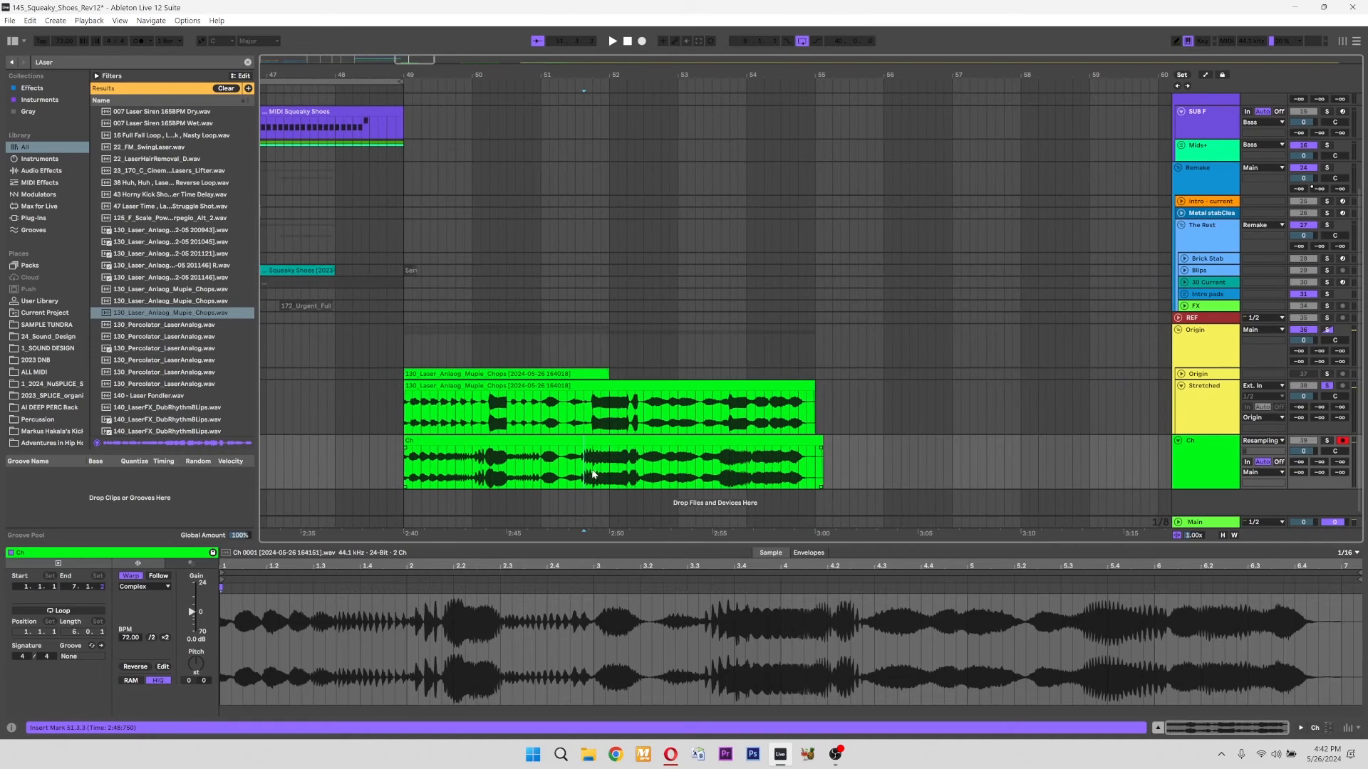
{"action": "left_click_drag", "start_coordinate": [593, 473], "coordinate": [628, 475]}
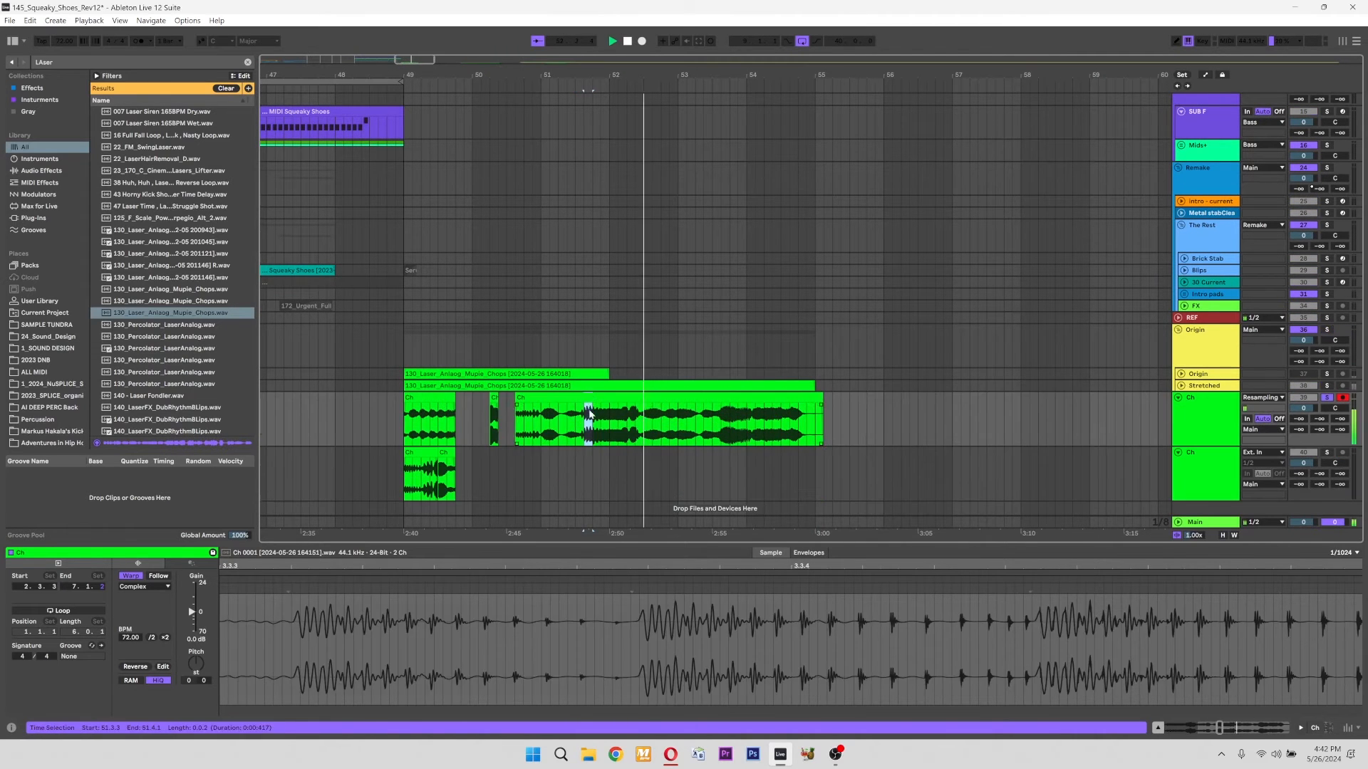
{"action": "left_click_drag", "start_coordinate": [590, 413], "coordinate": [472, 470]}
{"action": "left_click", "coordinate": [618, 436]}
Add more slices from bars 52 to 54 of the recording to the new track, then consolidate the row into one clip
{"action": "key", "text": "space"}
{"action": "left_click", "coordinate": [728, 435]}
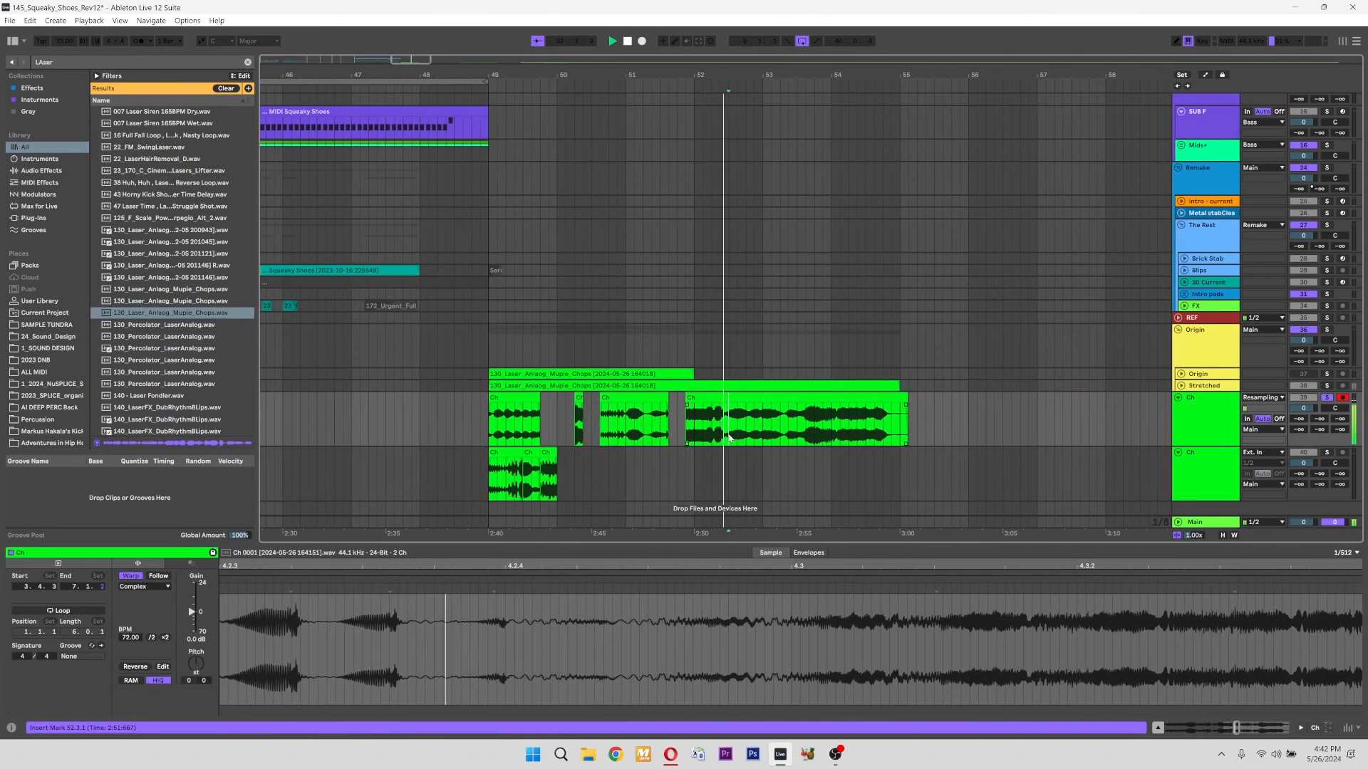
{"action": "left_click_drag", "start_coordinate": [711, 435], "coordinate": [568, 481]}
{"action": "left_click_drag", "start_coordinate": [755, 436], "coordinate": [581, 456]}
{"action": "left_click_drag", "start_coordinate": [810, 435], "coordinate": [828, 436]}
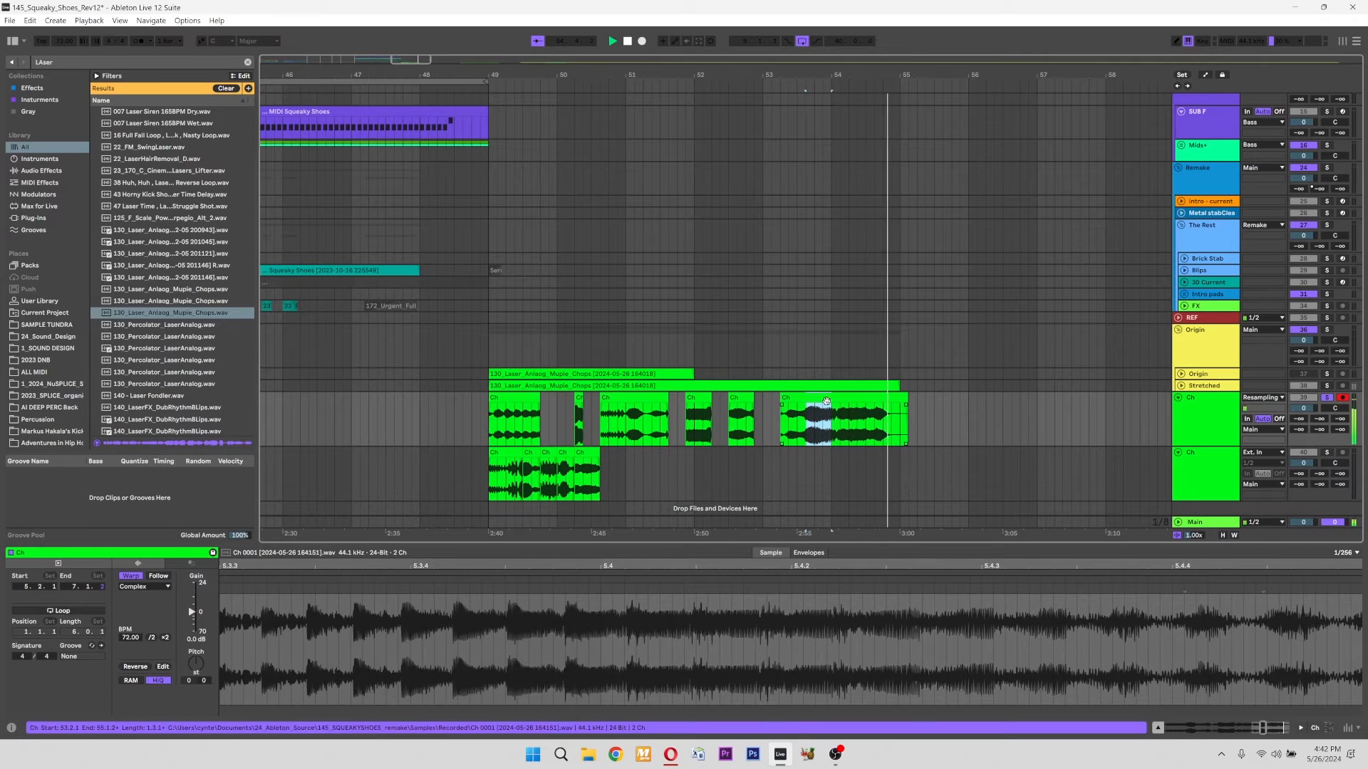
{"action": "key", "text": "ctrl+j"}
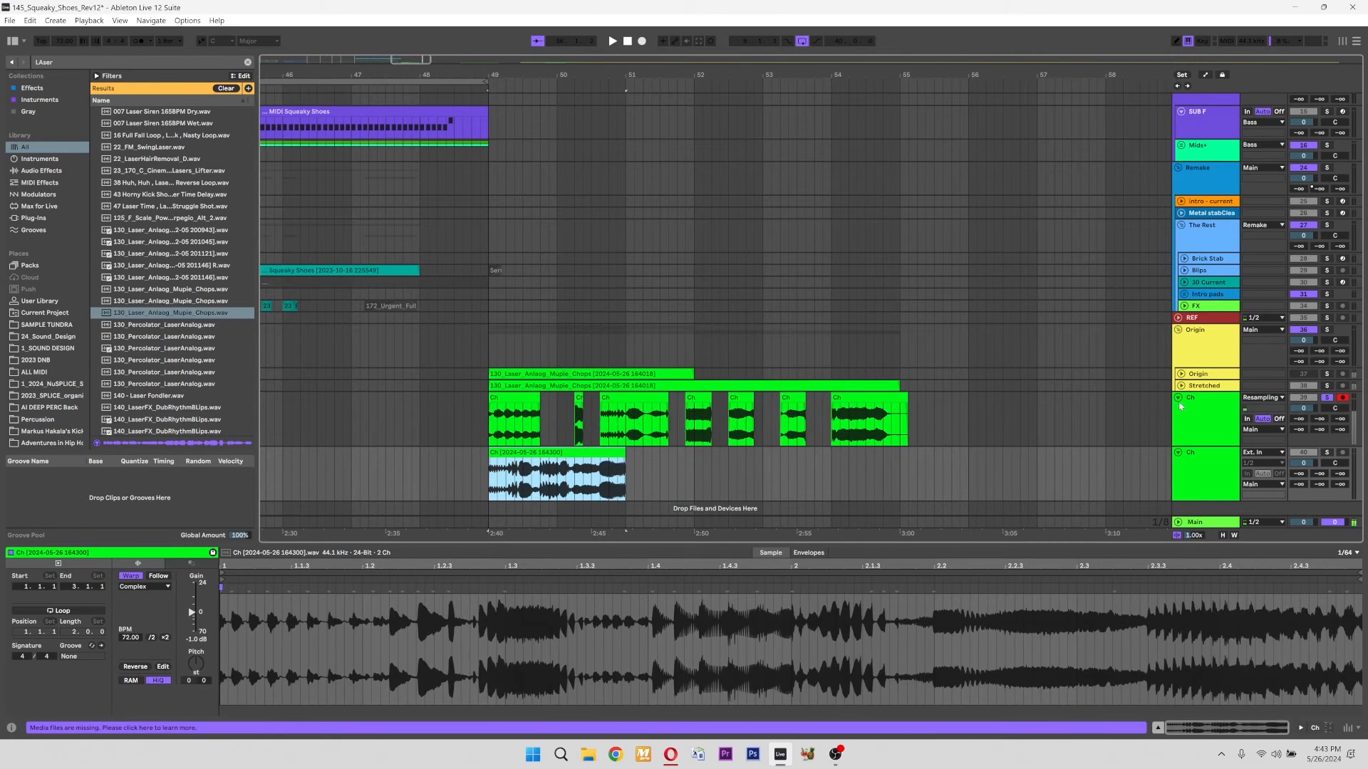
Fold the recorded Ch track and set the consolidated clip to Texture warping with grain size 79.48 and pitch +7
{"action": "left_click", "coordinate": [1178, 398]}
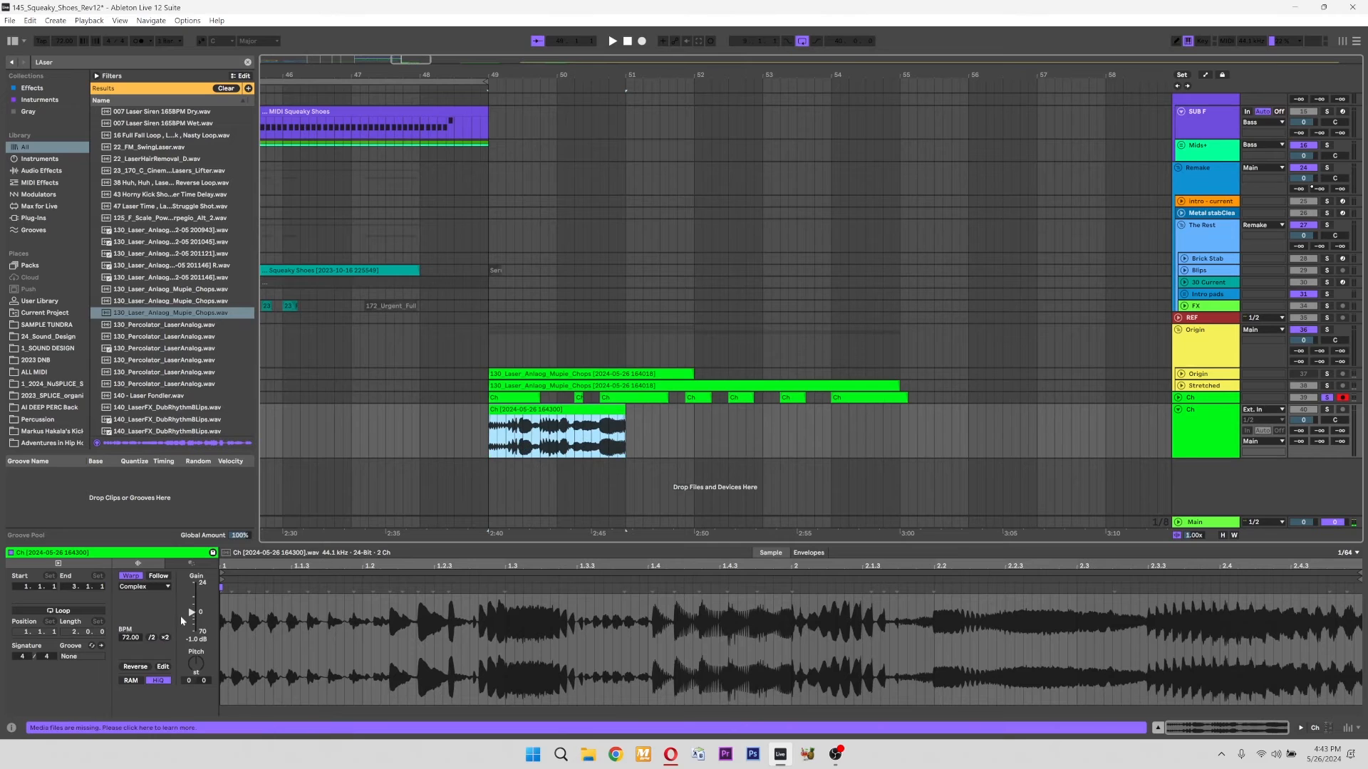
{"action": "left_click", "coordinate": [158, 587]}
{"action": "left_click", "coordinate": [144, 612]}
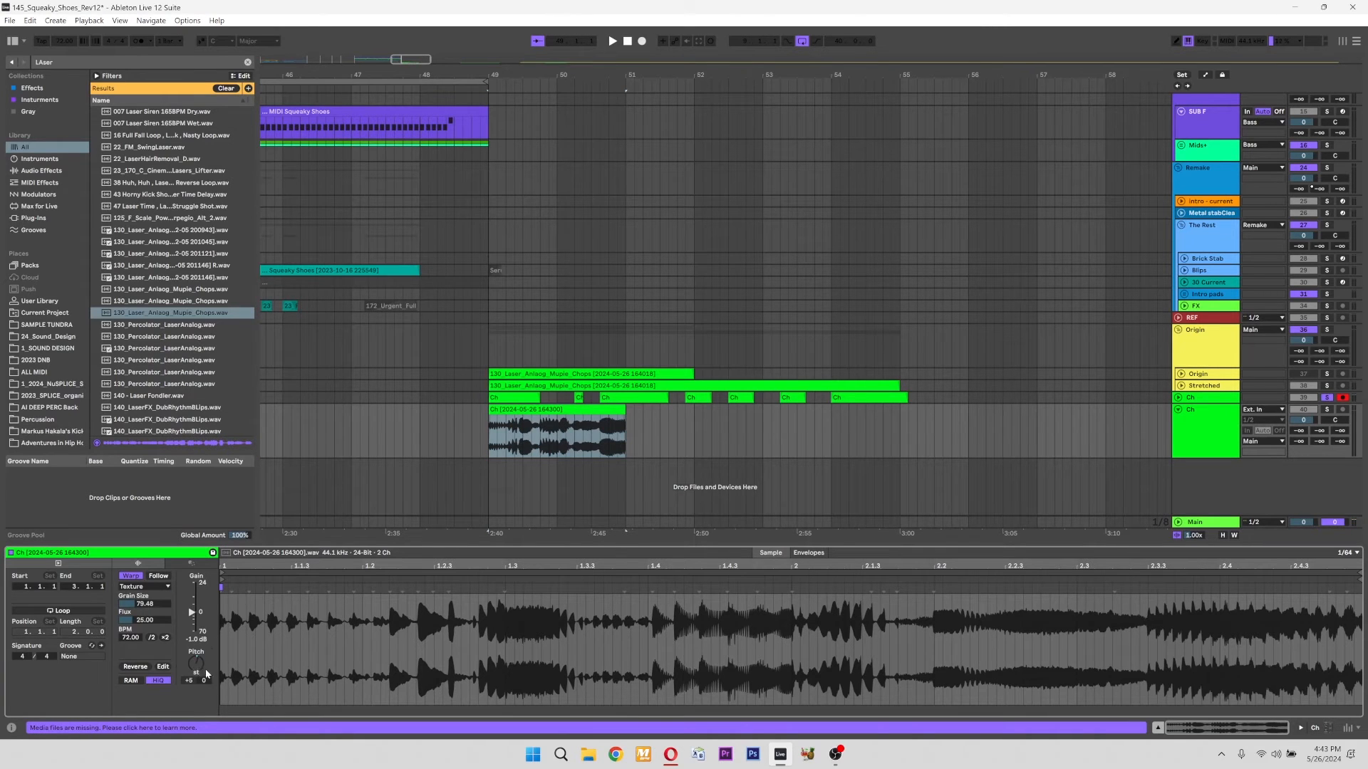
{"action": "left_click", "coordinate": [519, 435]}
{"action": "left_click", "coordinate": [520, 434]}
{"action": "scroll", "coordinate": [519, 435], "scroll_direction": "up", "scroll_amount": 2}
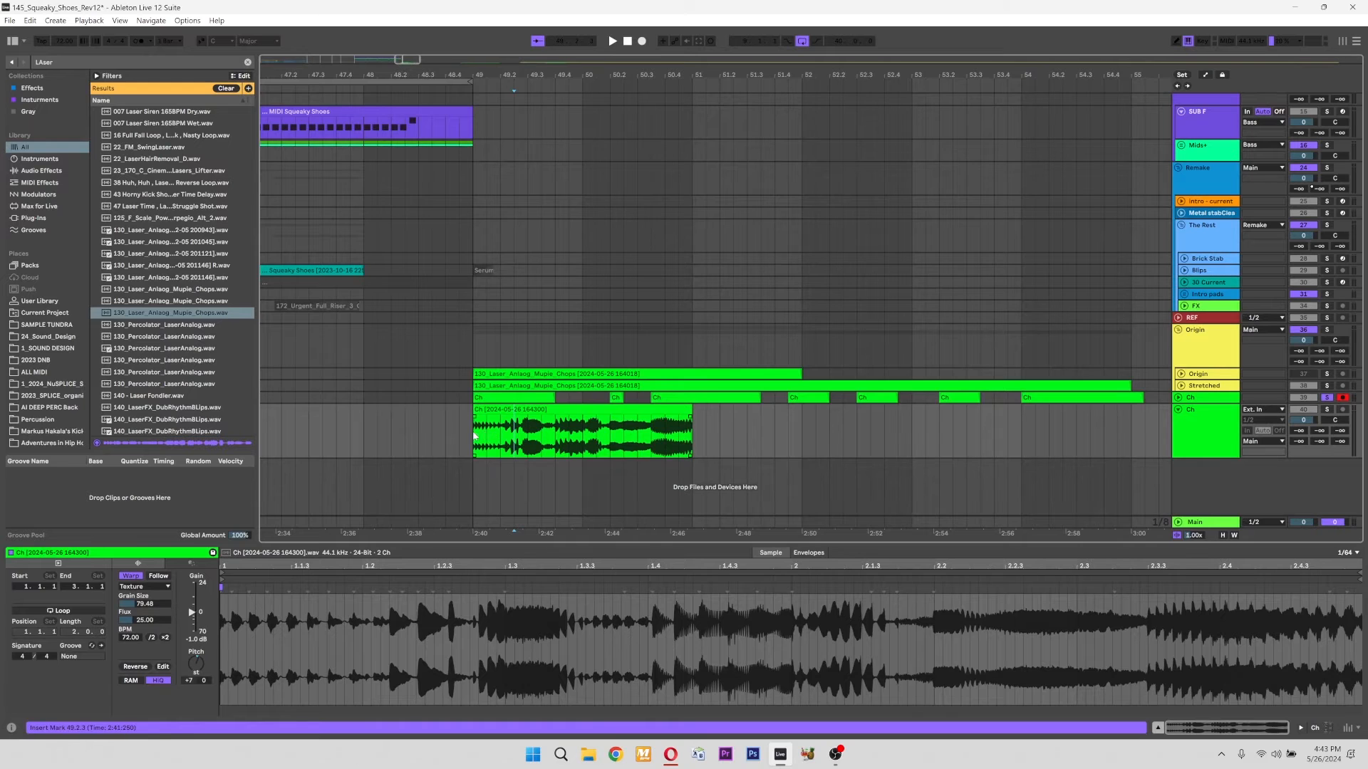
Set the consolidated clip's grain size to 28.51 and flux to 16.41, then double its length
{"action": "left_click_drag", "start_coordinate": [475, 436], "coordinate": [508, 442]}
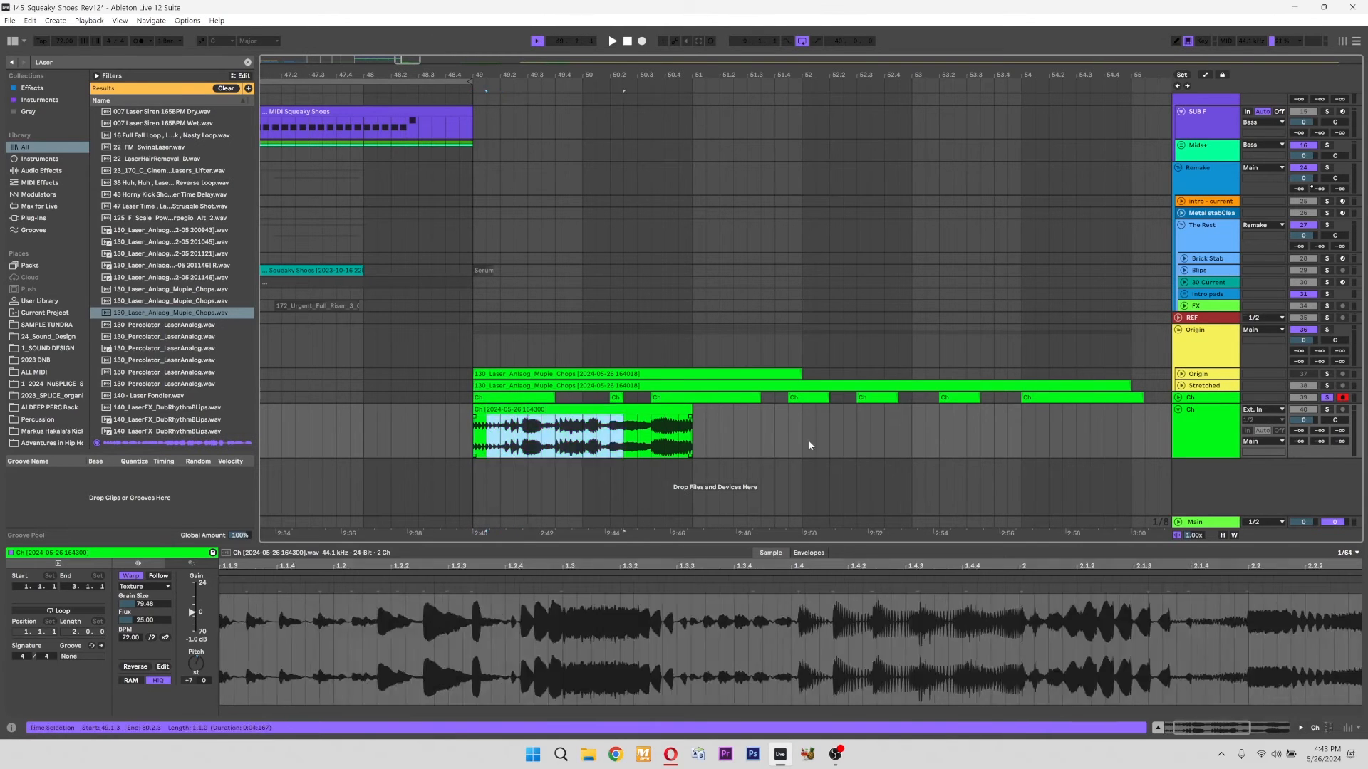
{"action": "left_click", "coordinate": [843, 440]}
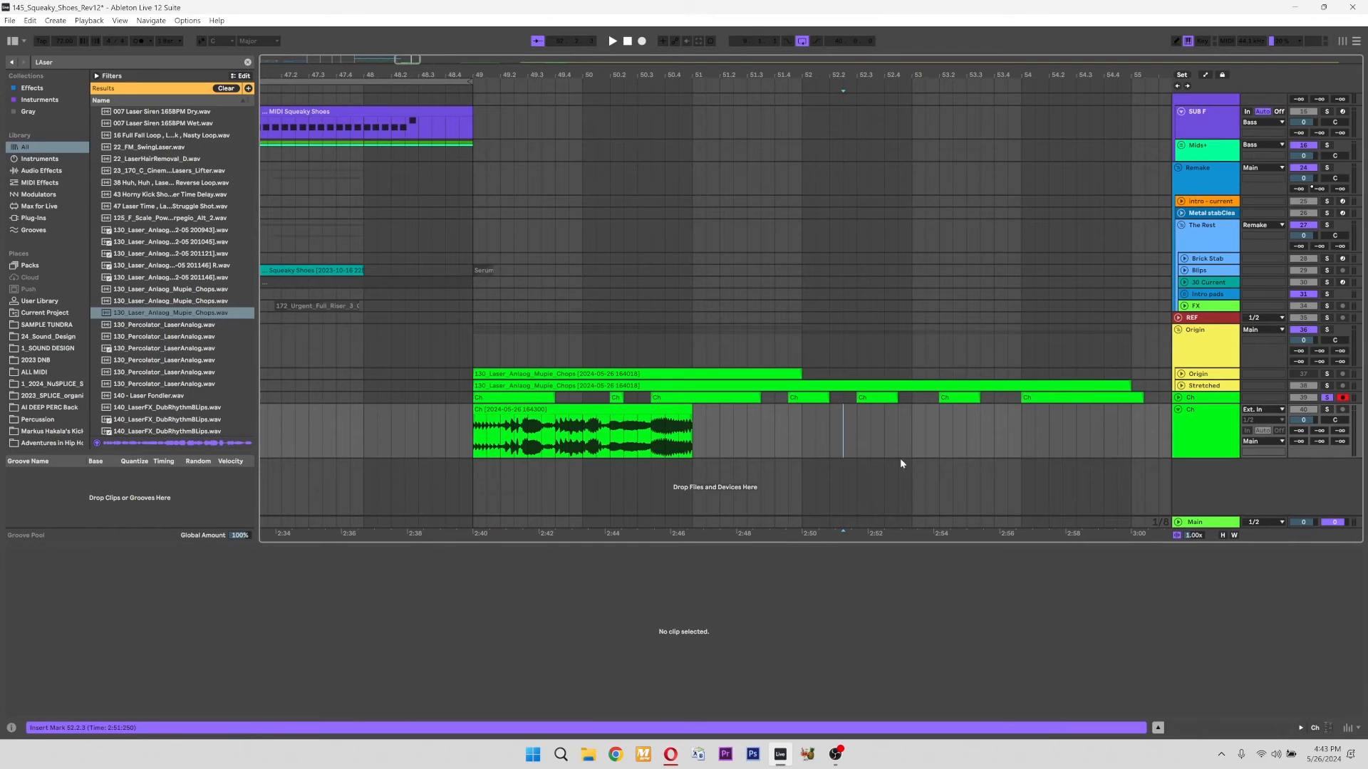
{"action": "double_click", "coordinate": [562, 448]}
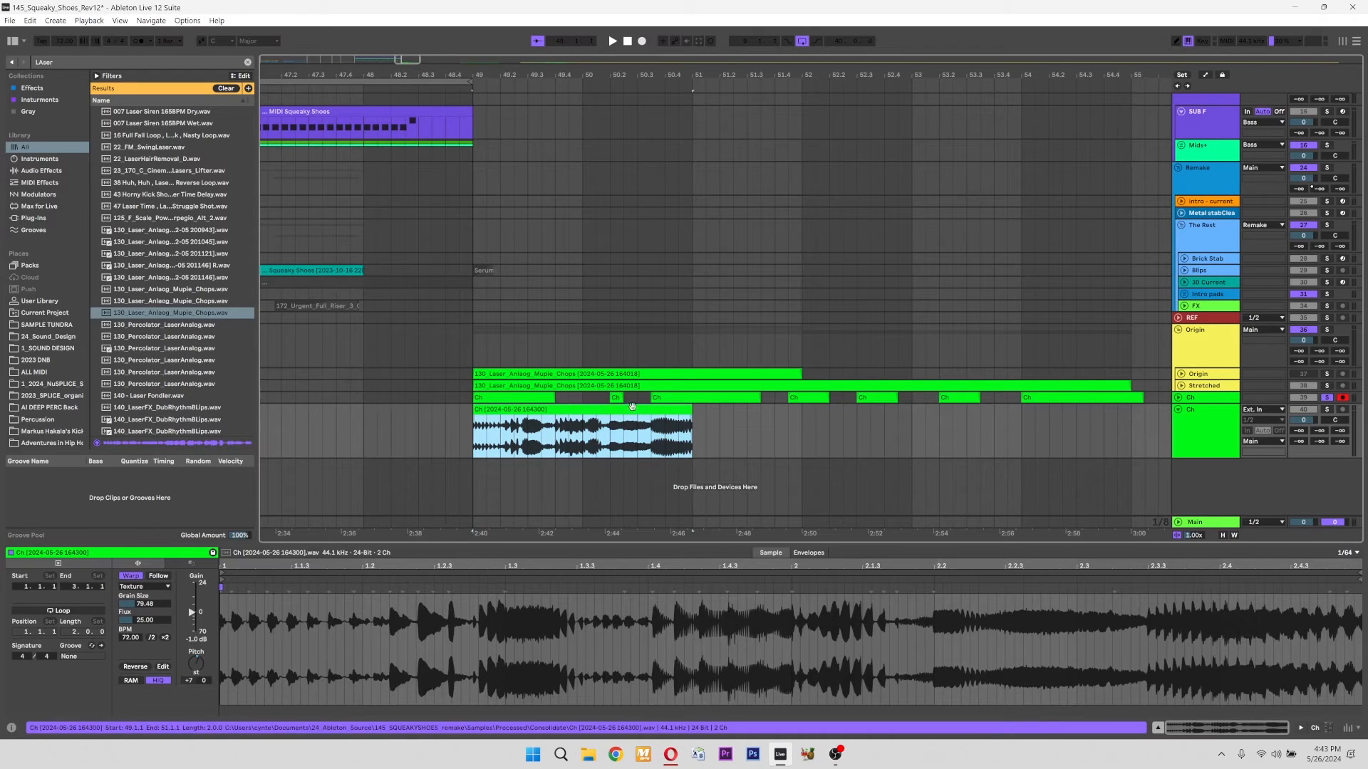
{"action": "left_click_drag", "start_coordinate": [145, 620], "coordinate": [145, 628]}
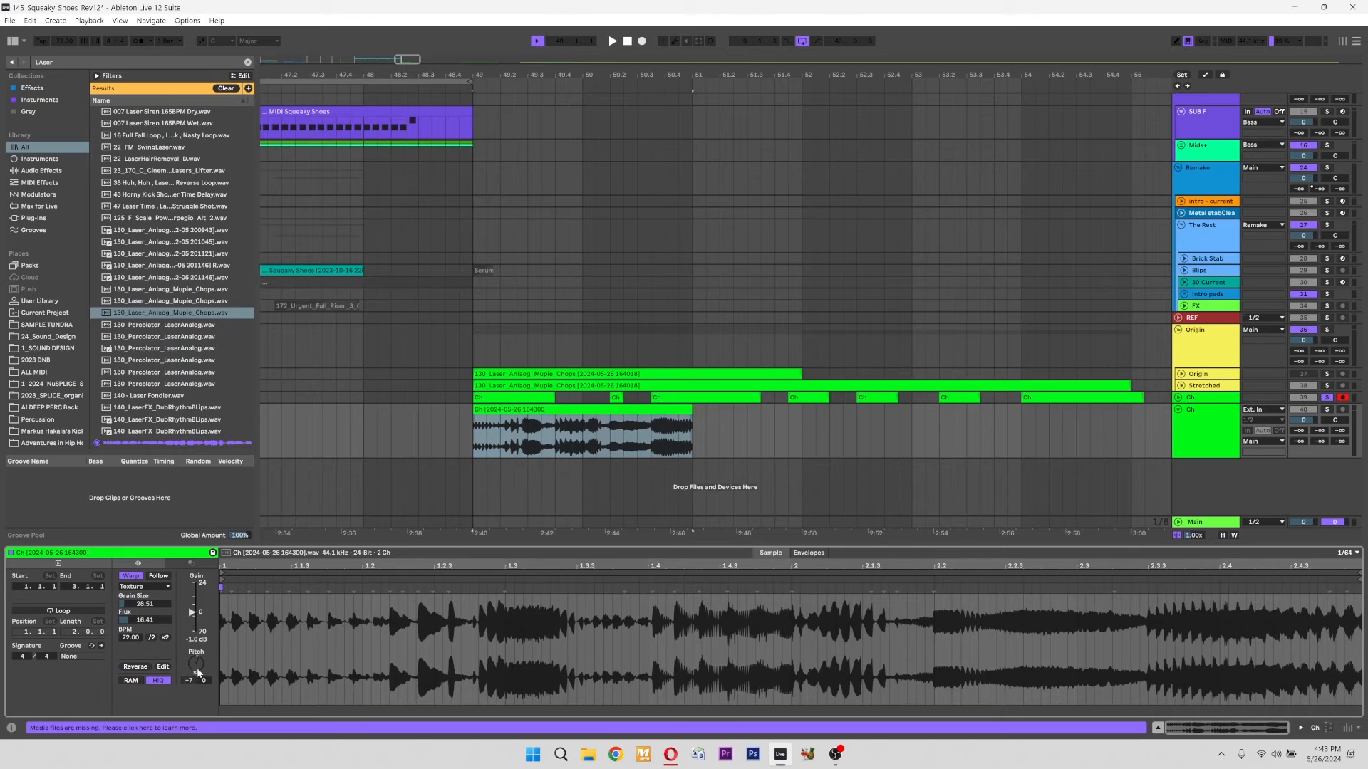
{"action": "left_click", "coordinate": [673, 410]}
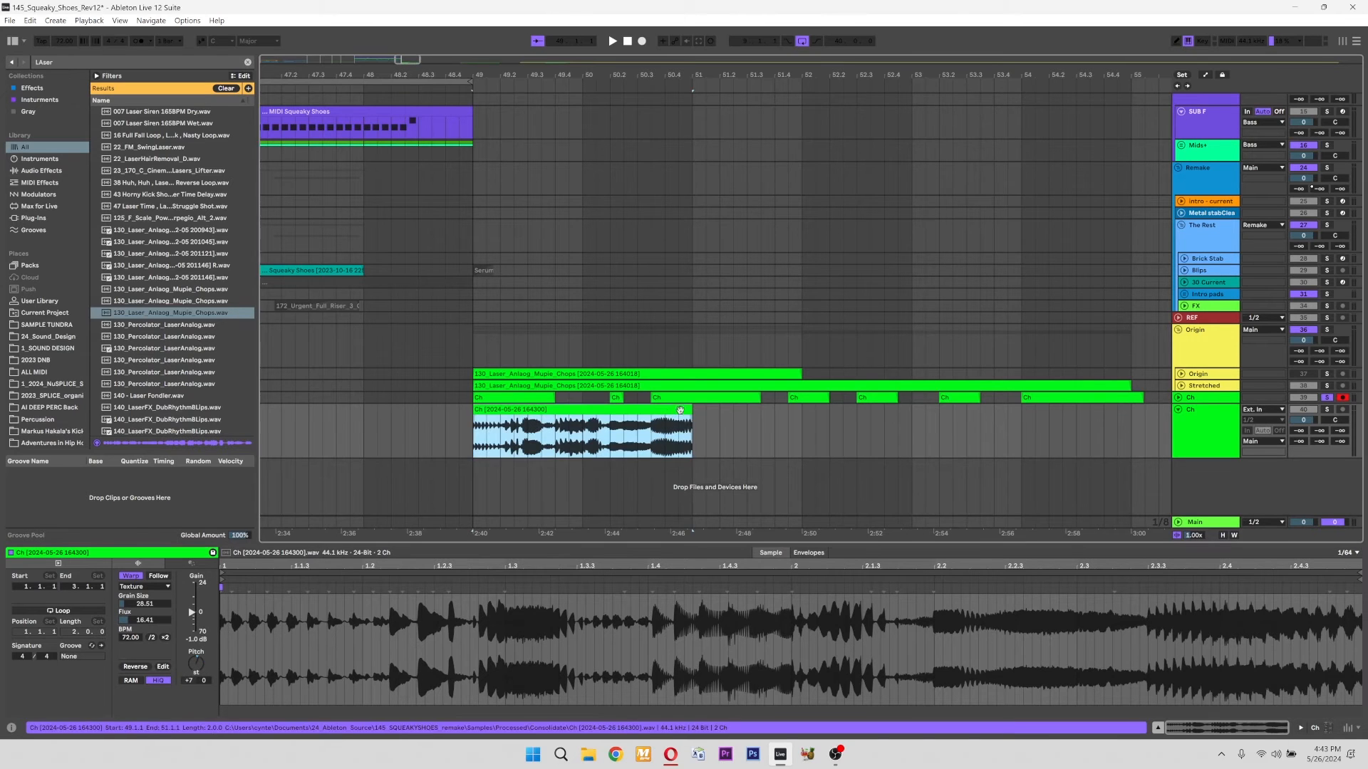
{"action": "left_click", "coordinate": [165, 638]}
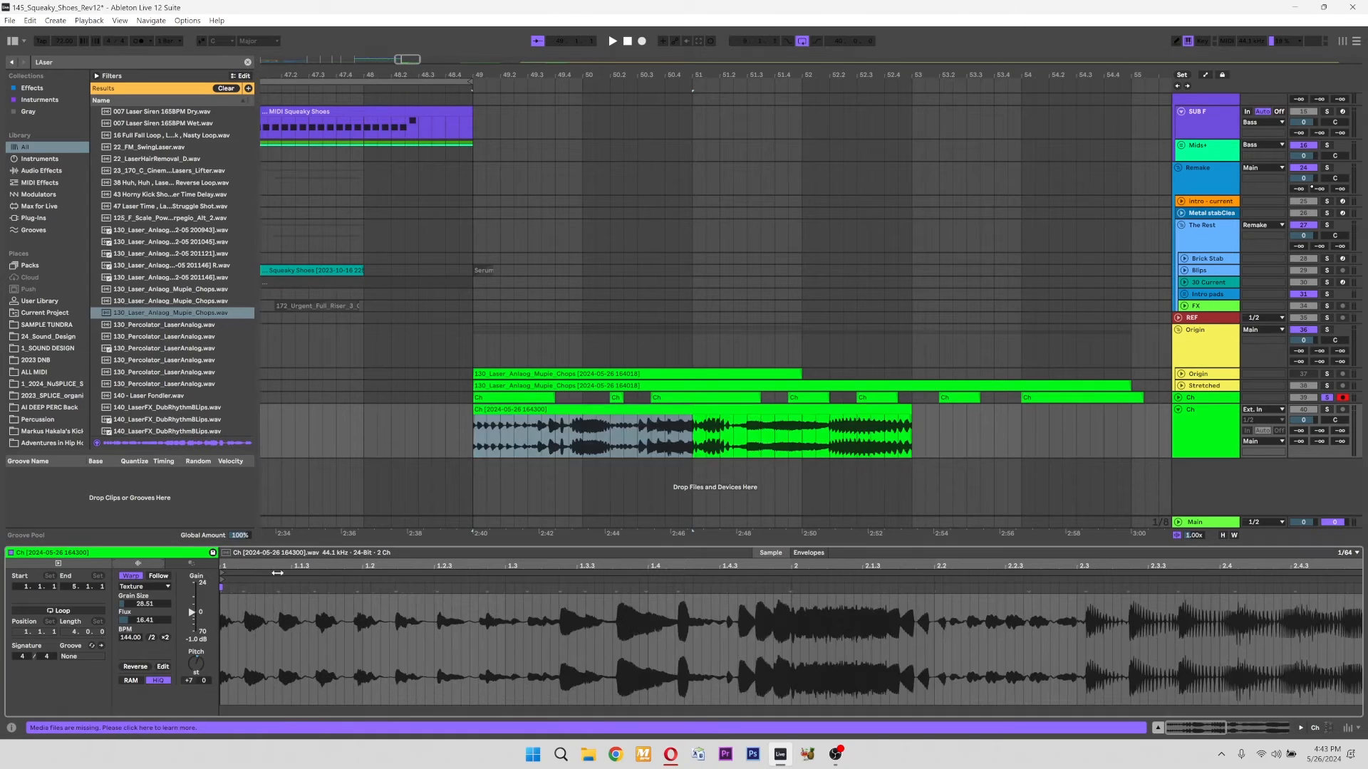
Add an audio track with its input set to Resampling, arm it, and solo the consolidated clip's track
{"action": "key", "text": "ctrl+t"}
{"action": "left_click", "coordinate": [1262, 464]}
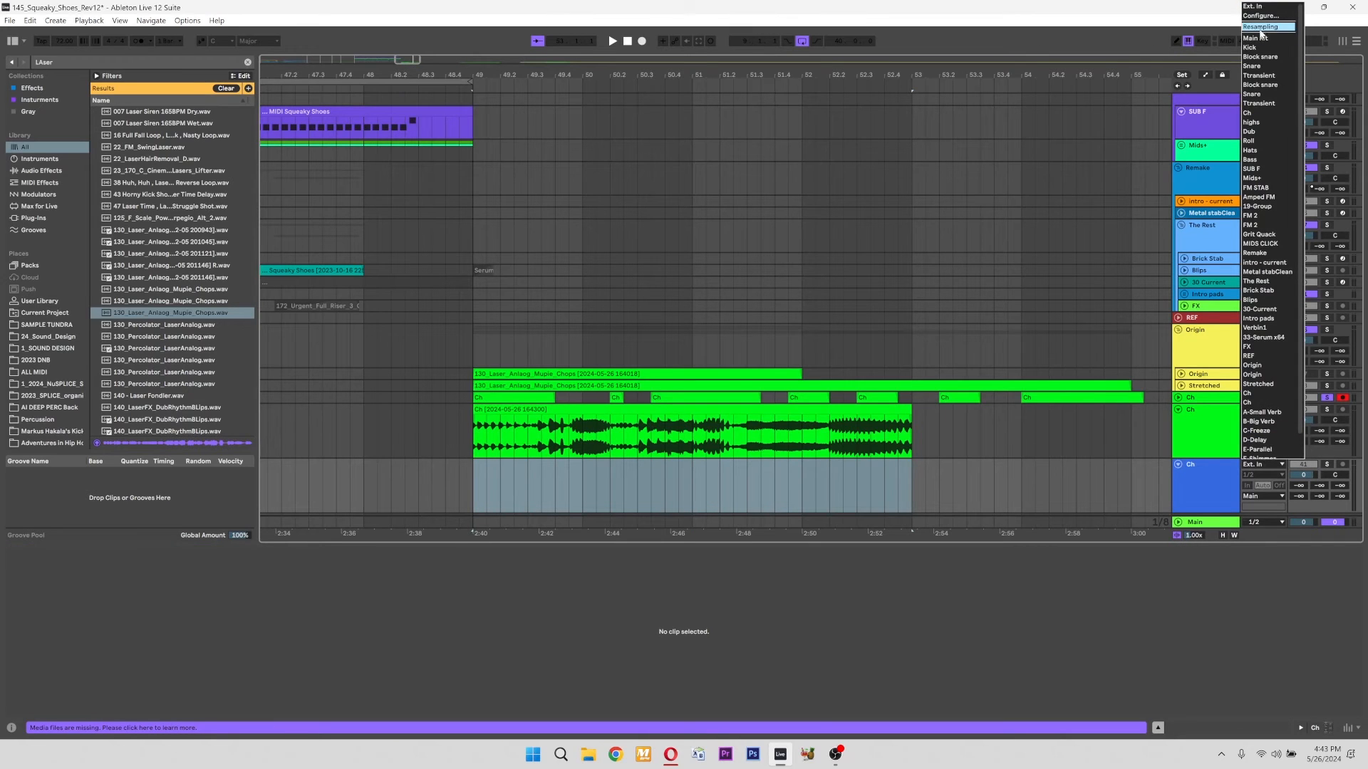
{"action": "left_click", "coordinate": [1263, 27]}
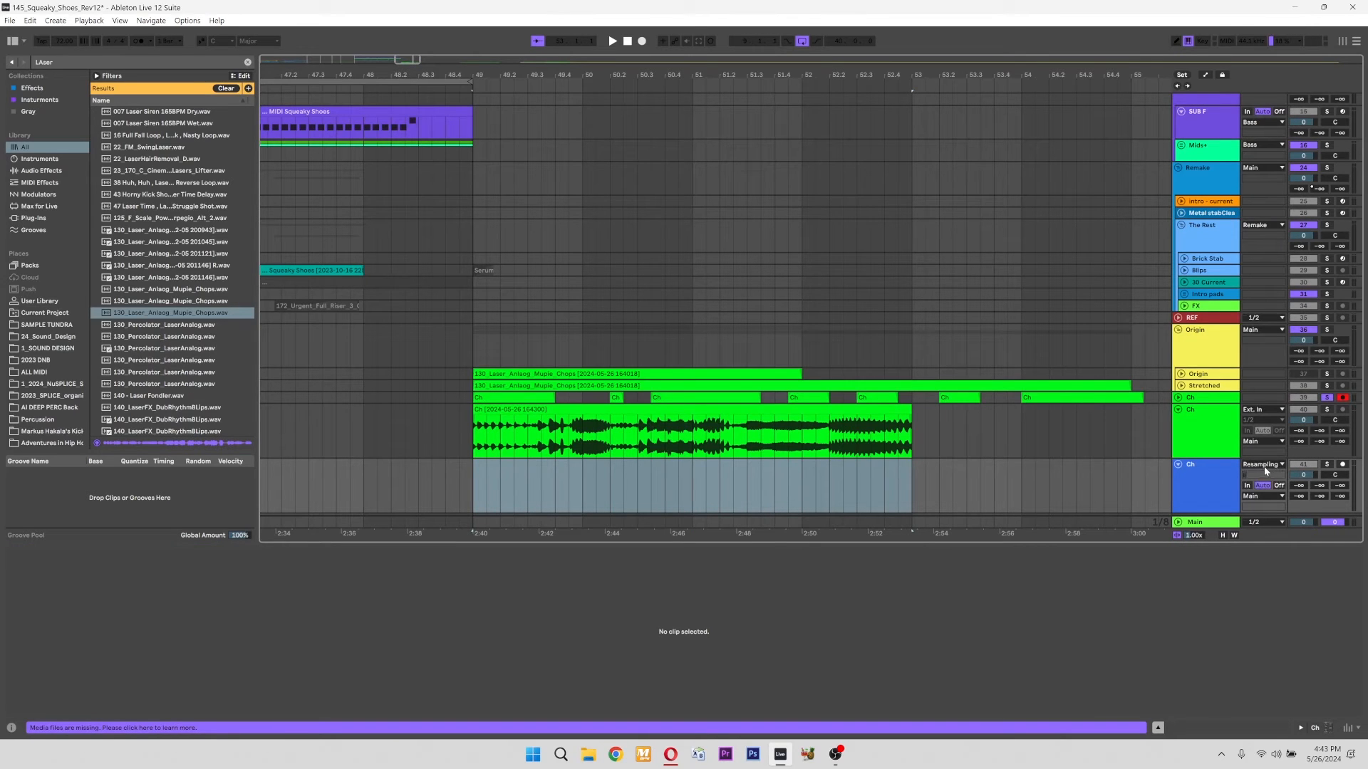
{"action": "left_click", "coordinate": [1343, 464]}
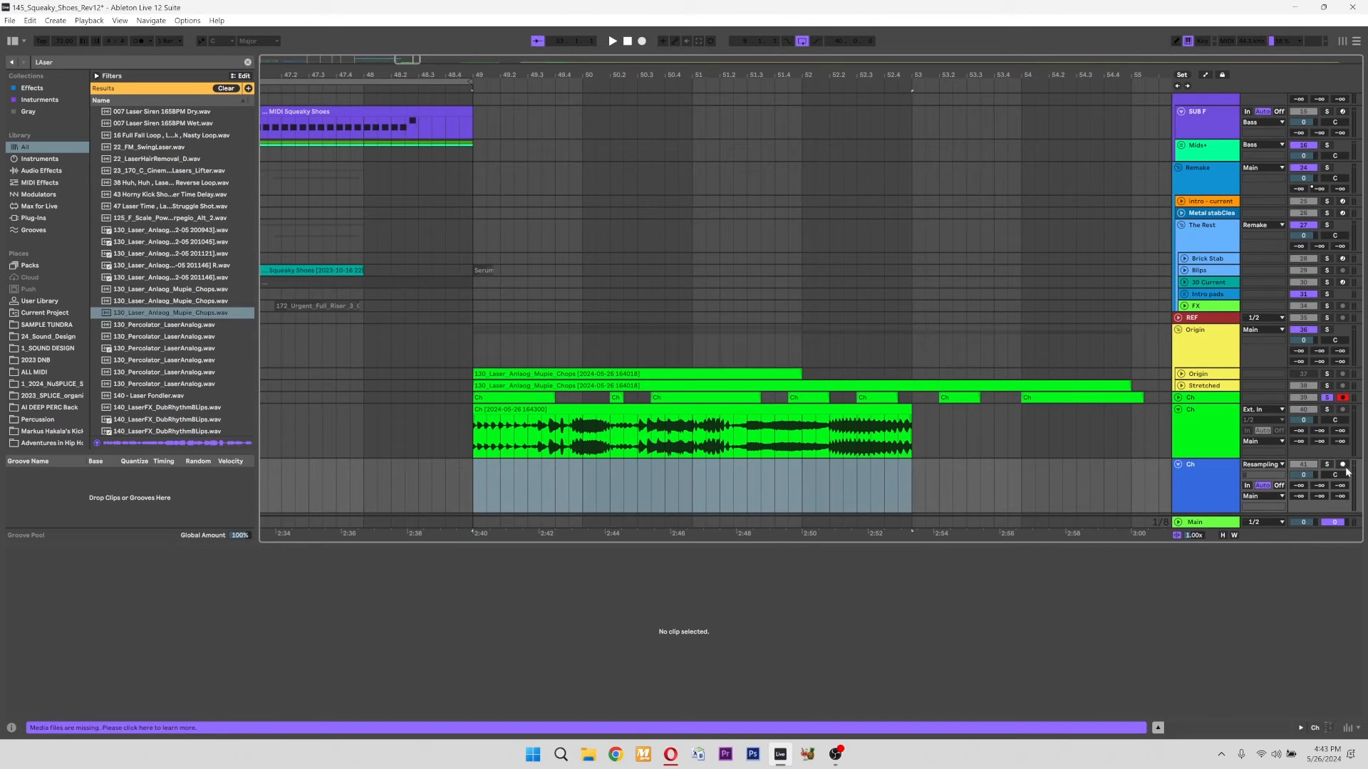
{"action": "left_click", "coordinate": [1327, 412]}
Record the consolidated clip and a duplicate of it onto the new track, sweeping grain size down to 2.00 and flux to 0.00
{"action": "left_click", "coordinate": [718, 426]}
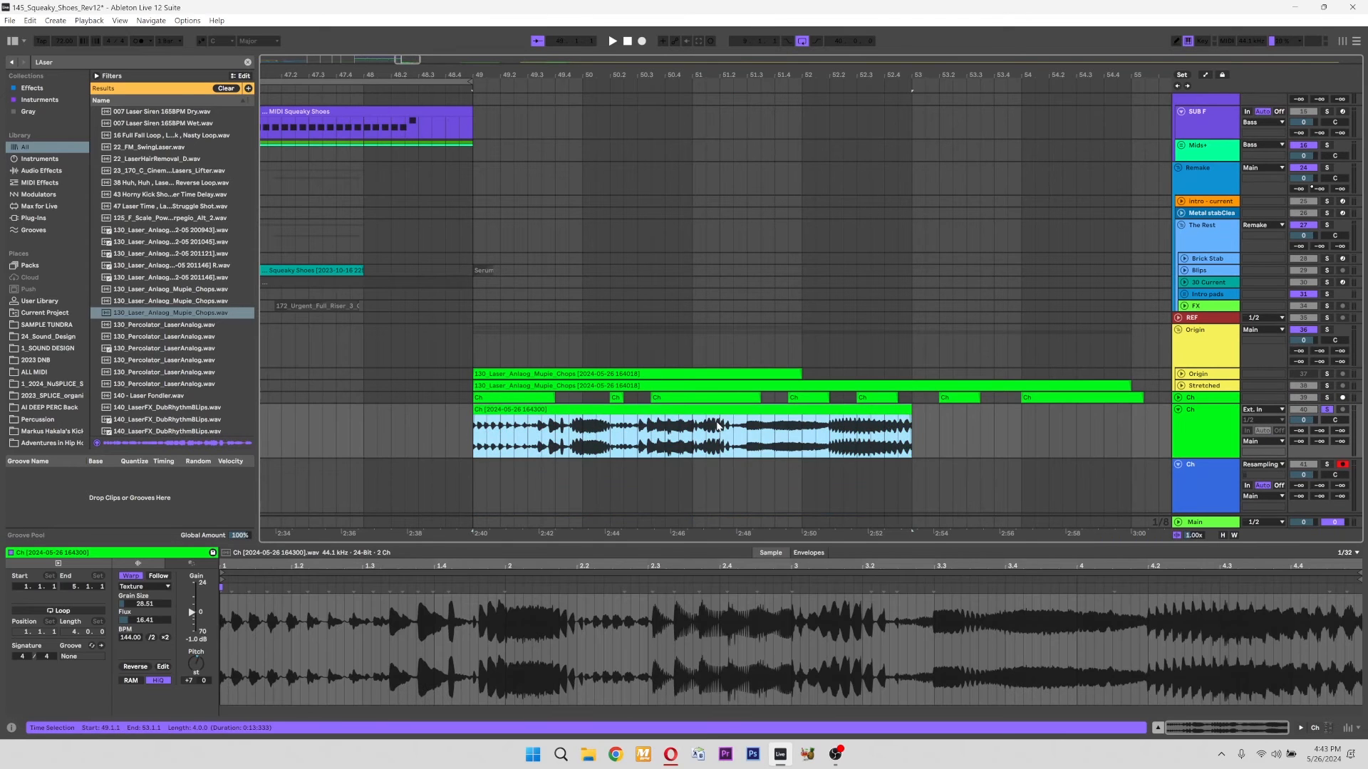
{"action": "key", "text": "F9"}
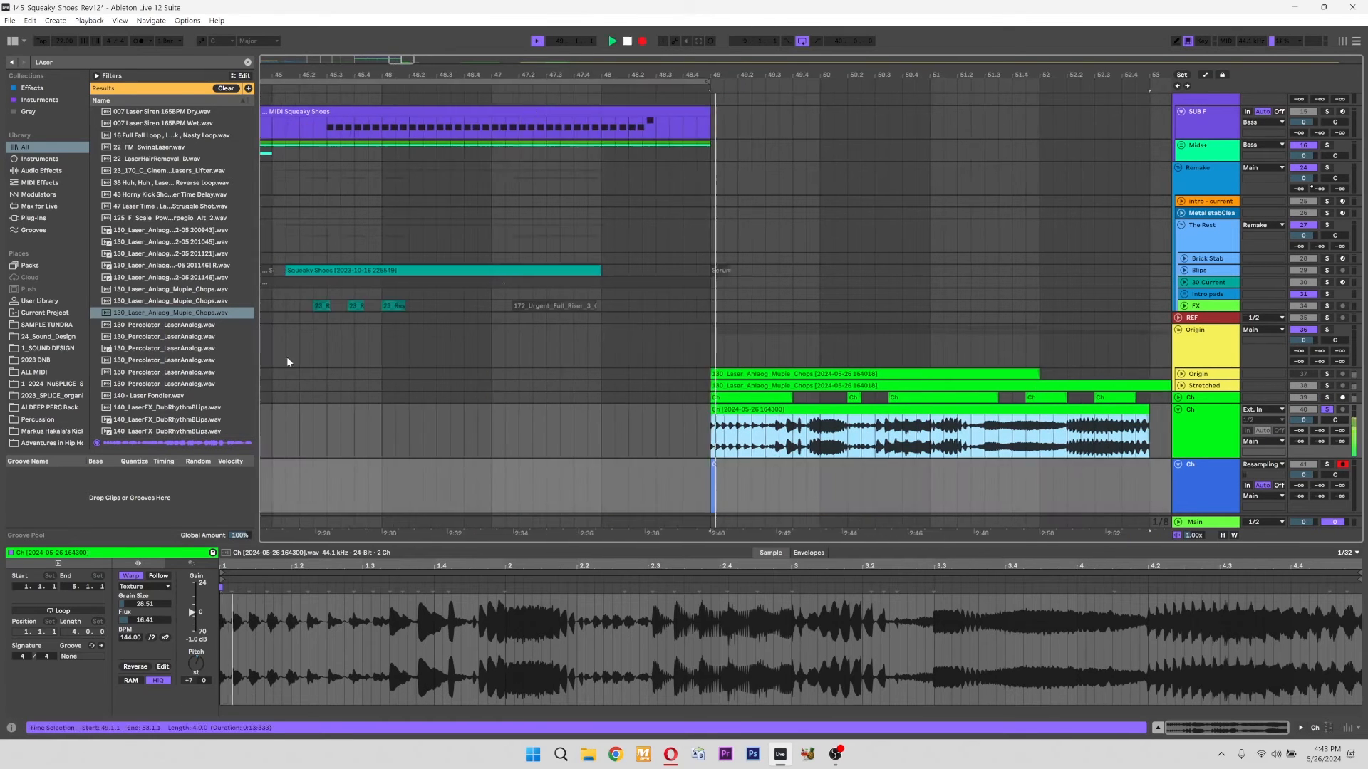
{"action": "left_click_drag", "start_coordinate": [145, 604], "coordinate": [147, 570]}
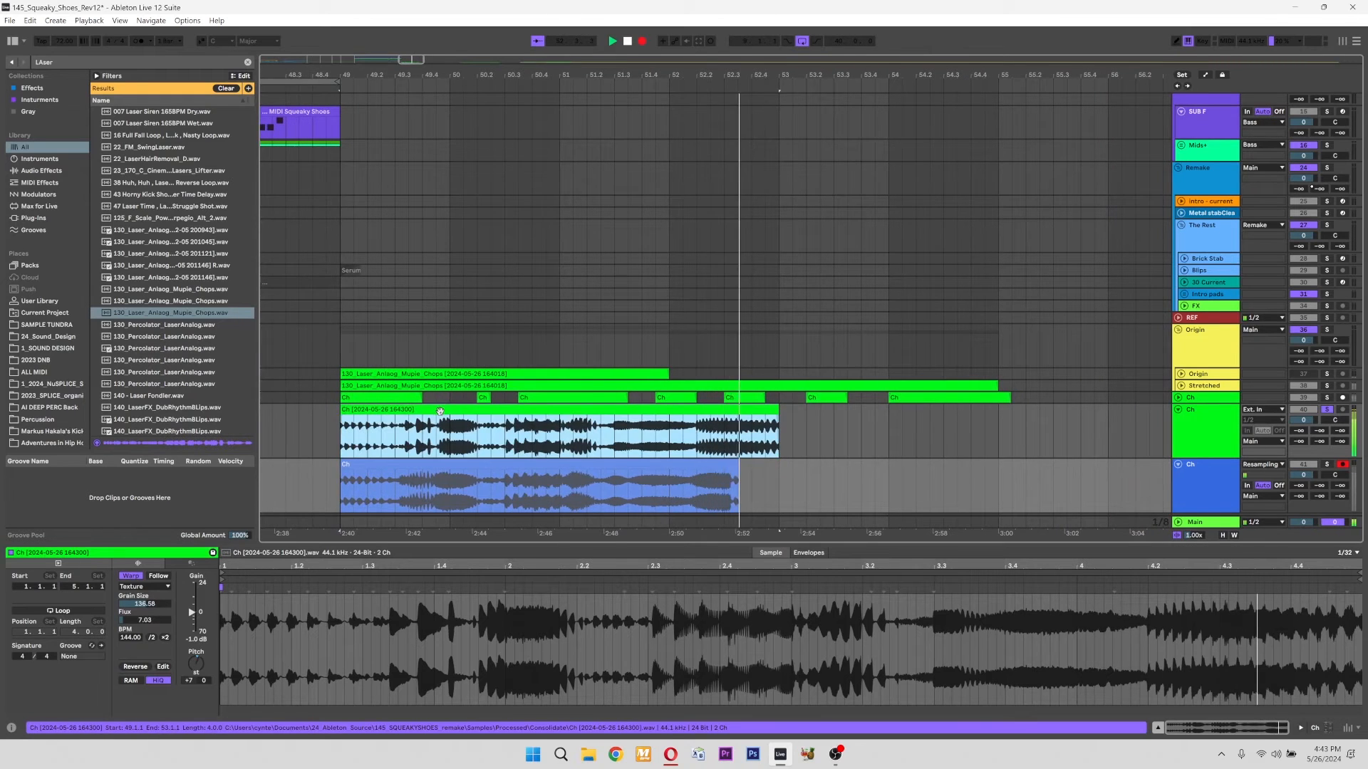
{"action": "key", "text": "ctrl+d"}
{"action": "left_click", "coordinate": [410, 463]}
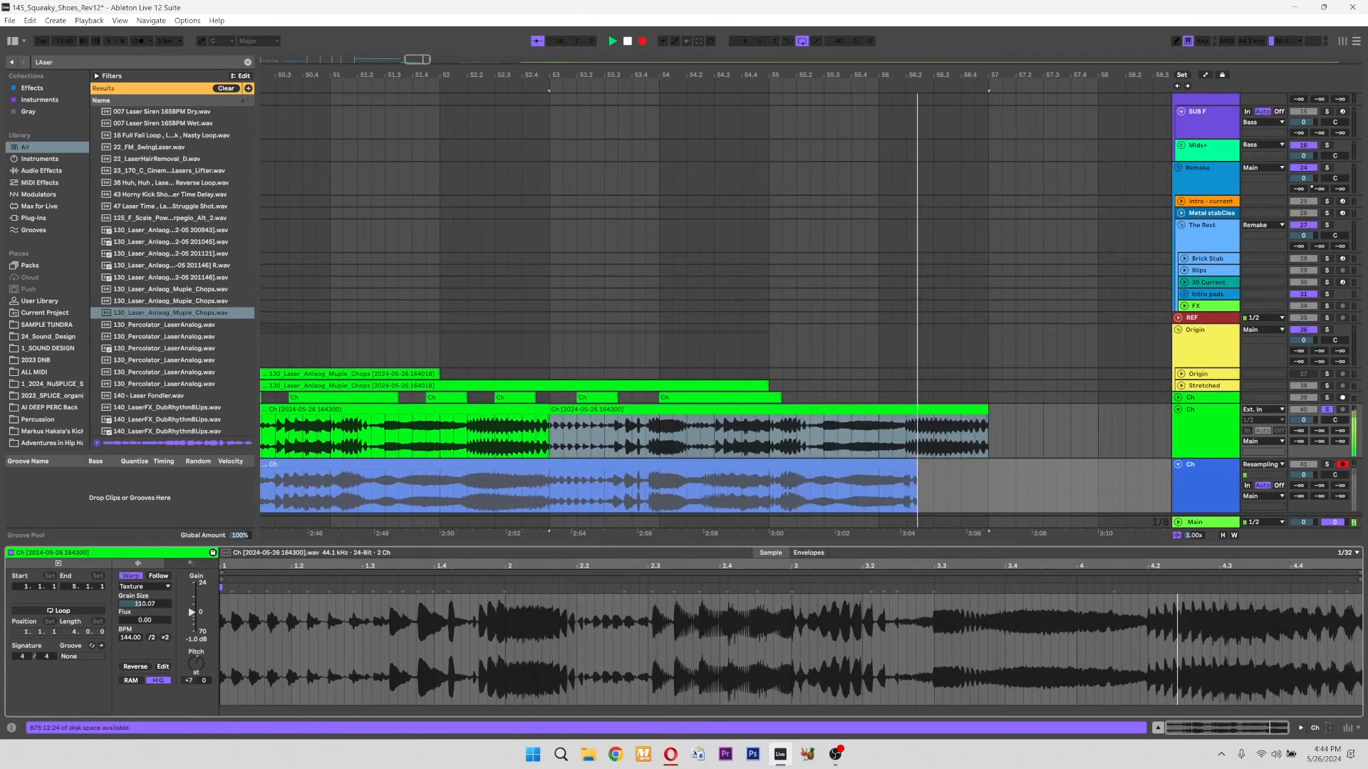
{"action": "left_click_drag", "start_coordinate": [145, 604], "coordinate": [144, 617]}
{"action": "key", "text": "space"}
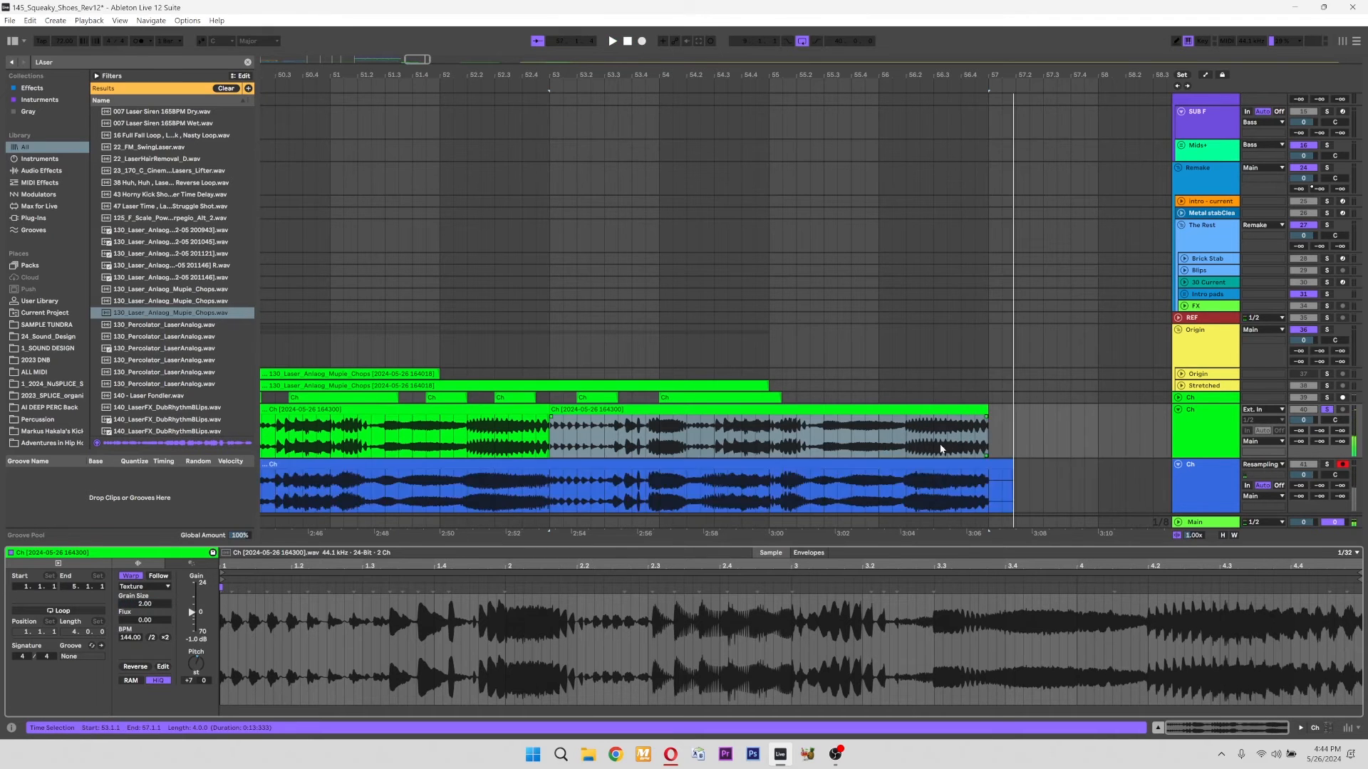
Unsolo and fold the green Ch tracks, then select 52.2 to 53.3 of the new recording
{"action": "left_click", "coordinate": [1179, 372]}
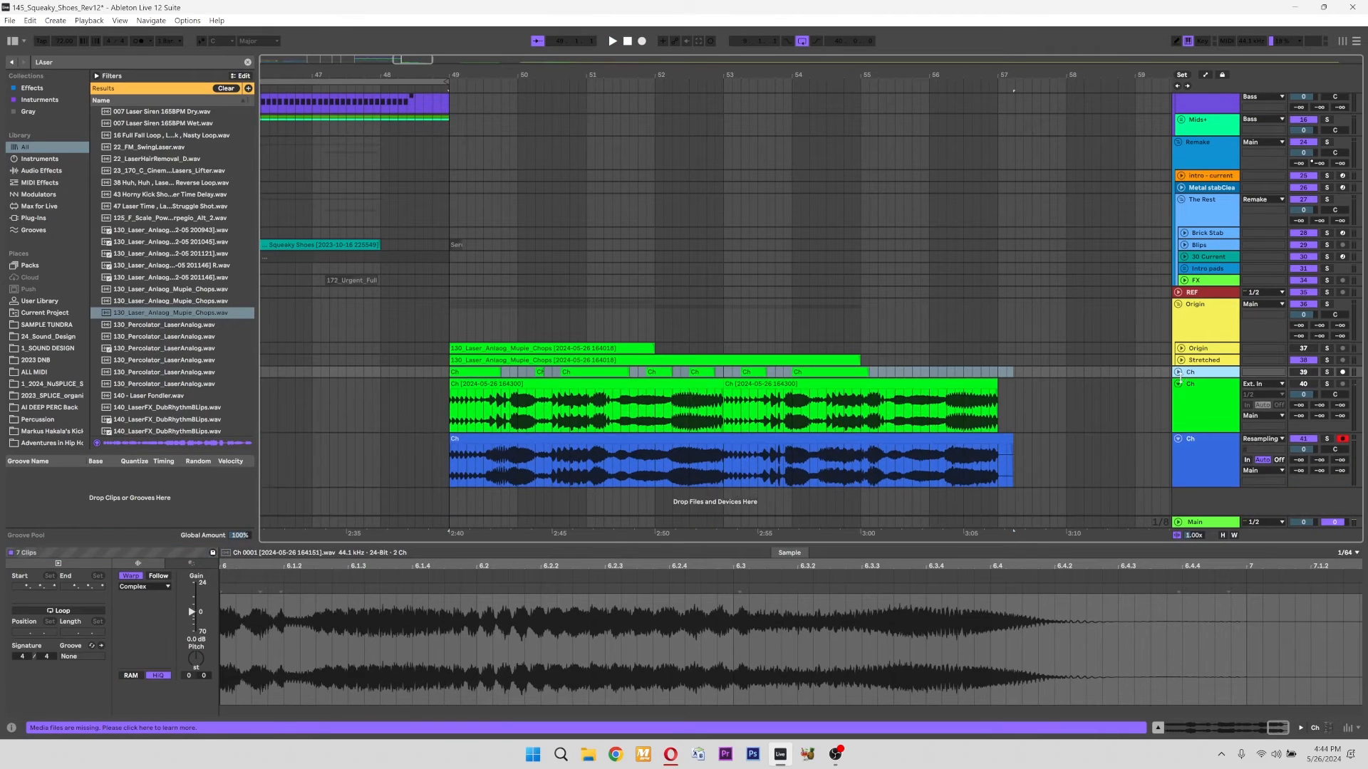
{"action": "left_click", "coordinate": [1178, 384]}
{"action": "left_click", "coordinate": [709, 423]}
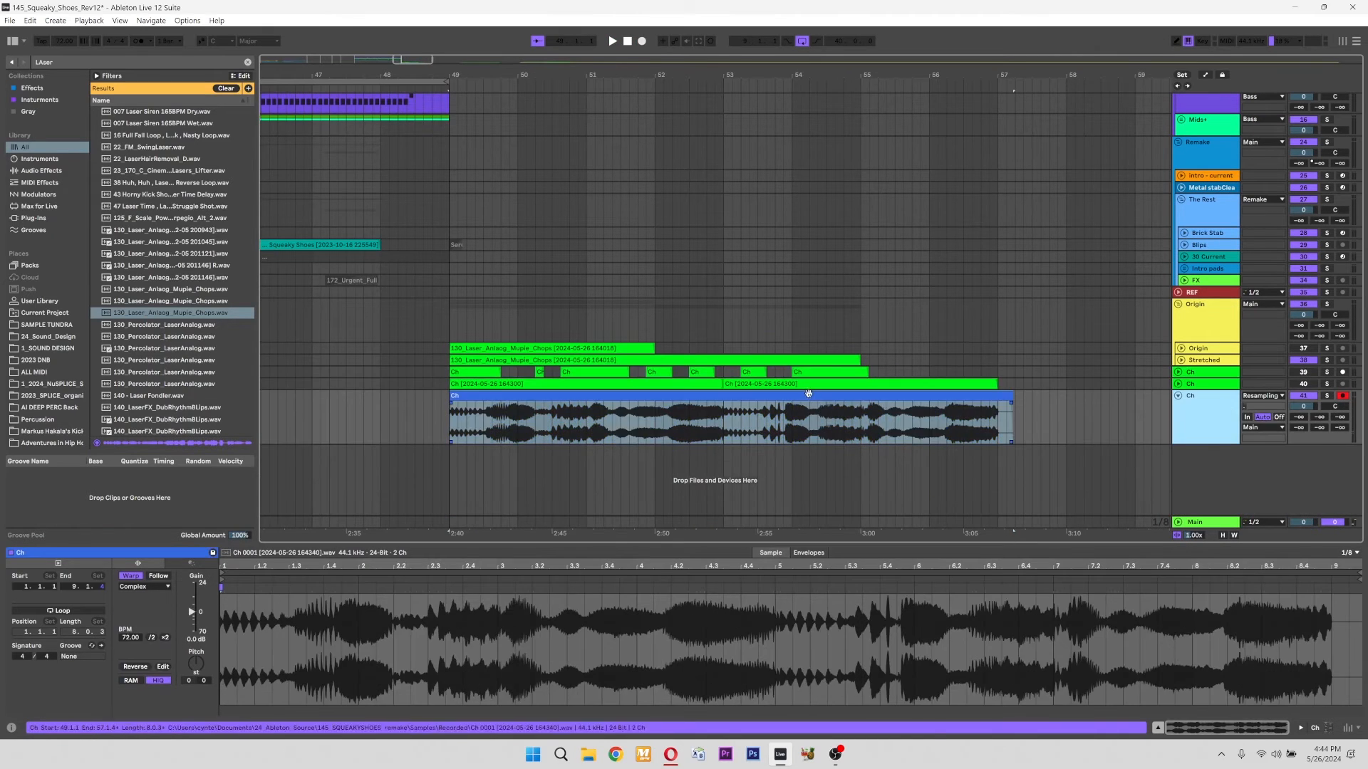
{"action": "left_click_drag", "start_coordinate": [672, 423], "coordinate": [756, 426]}
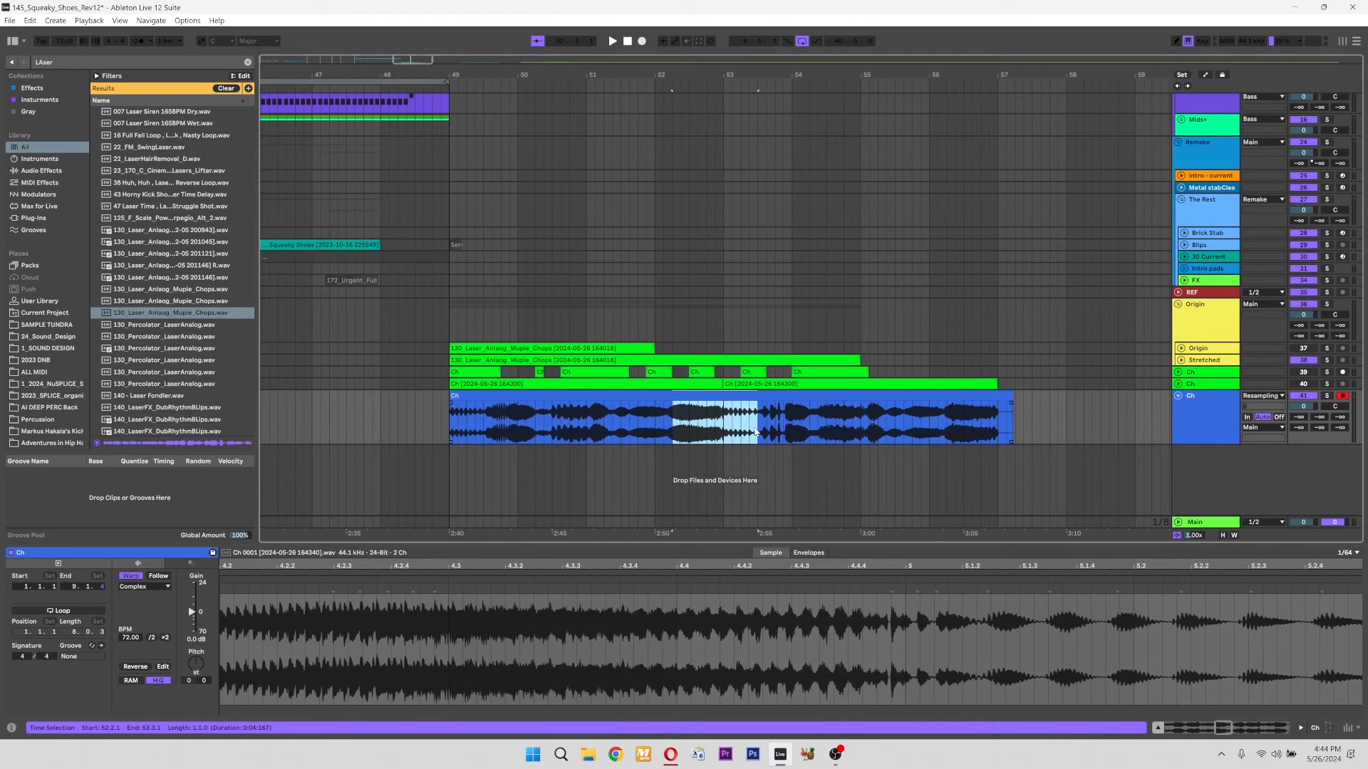
Play the arrangement from the original squeak clip near bar 46 on the FX track
{"action": "scroll", "coordinate": [710, 446], "scroll_direction": "left", "scroll_amount": 6}
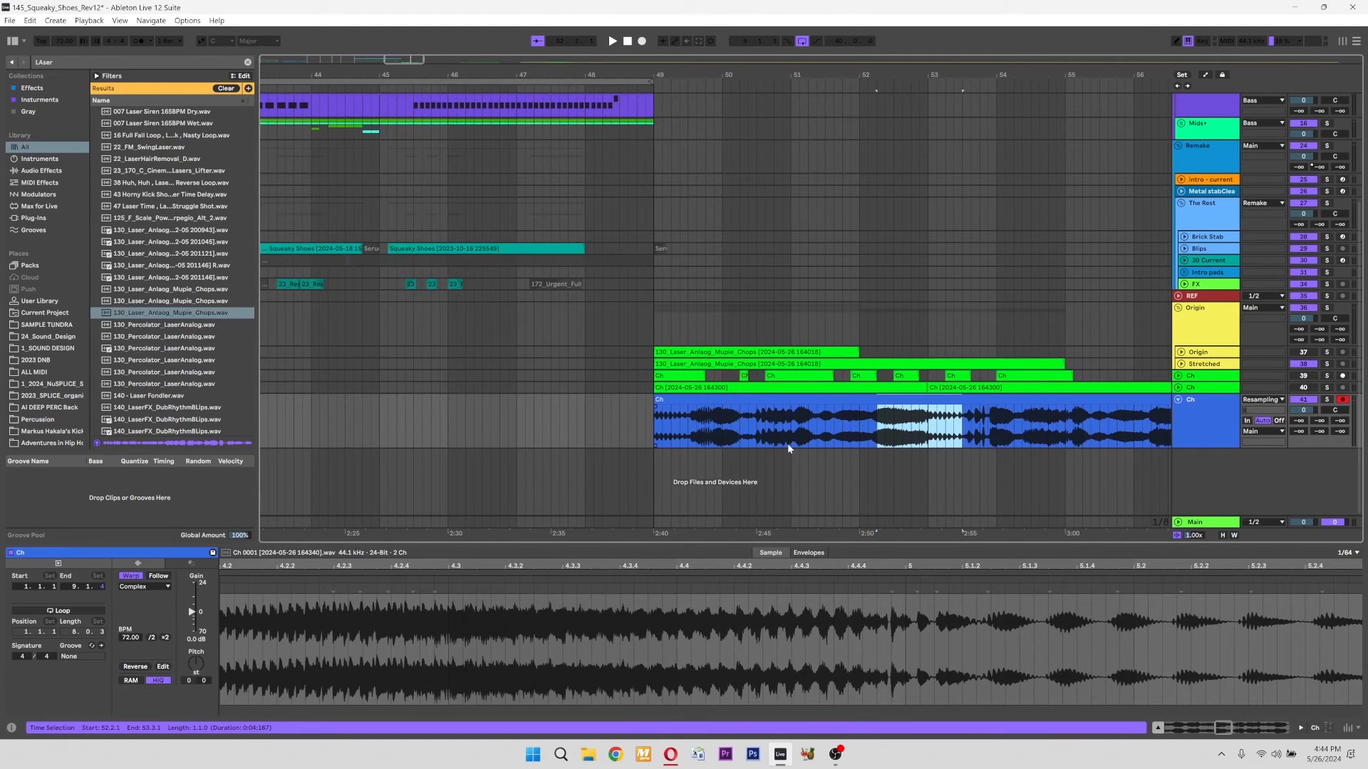
{"action": "left_click", "coordinate": [453, 284]}
{"action": "key", "text": "space"}
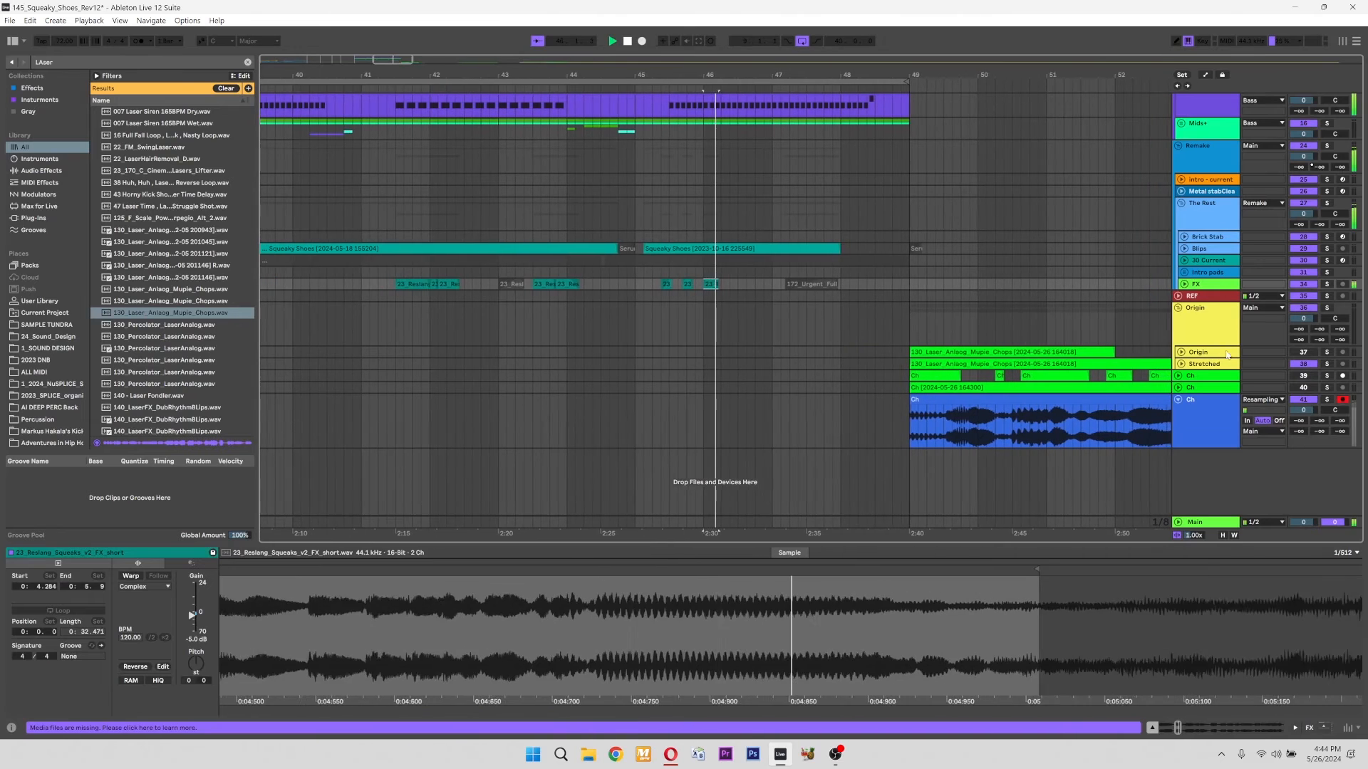
Solo the blue Ch track, audition its recording and copy a one-bar section of it to bar 46
{"action": "left_click", "coordinate": [1031, 431]}
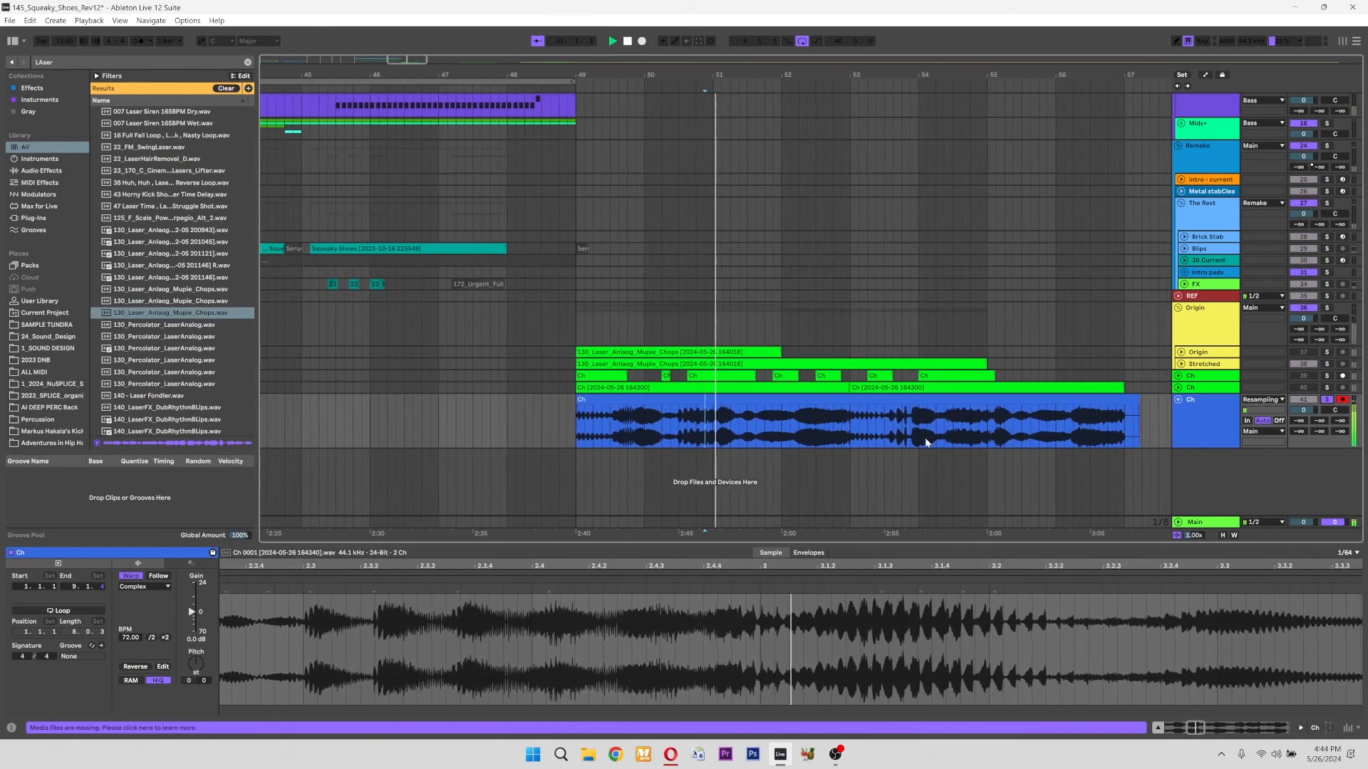
{"action": "left_click_drag", "start_coordinate": [720, 433], "coordinate": [769, 440]}
{"action": "left_click", "coordinate": [775, 441]}
{"action": "left_click", "coordinate": [846, 441]}
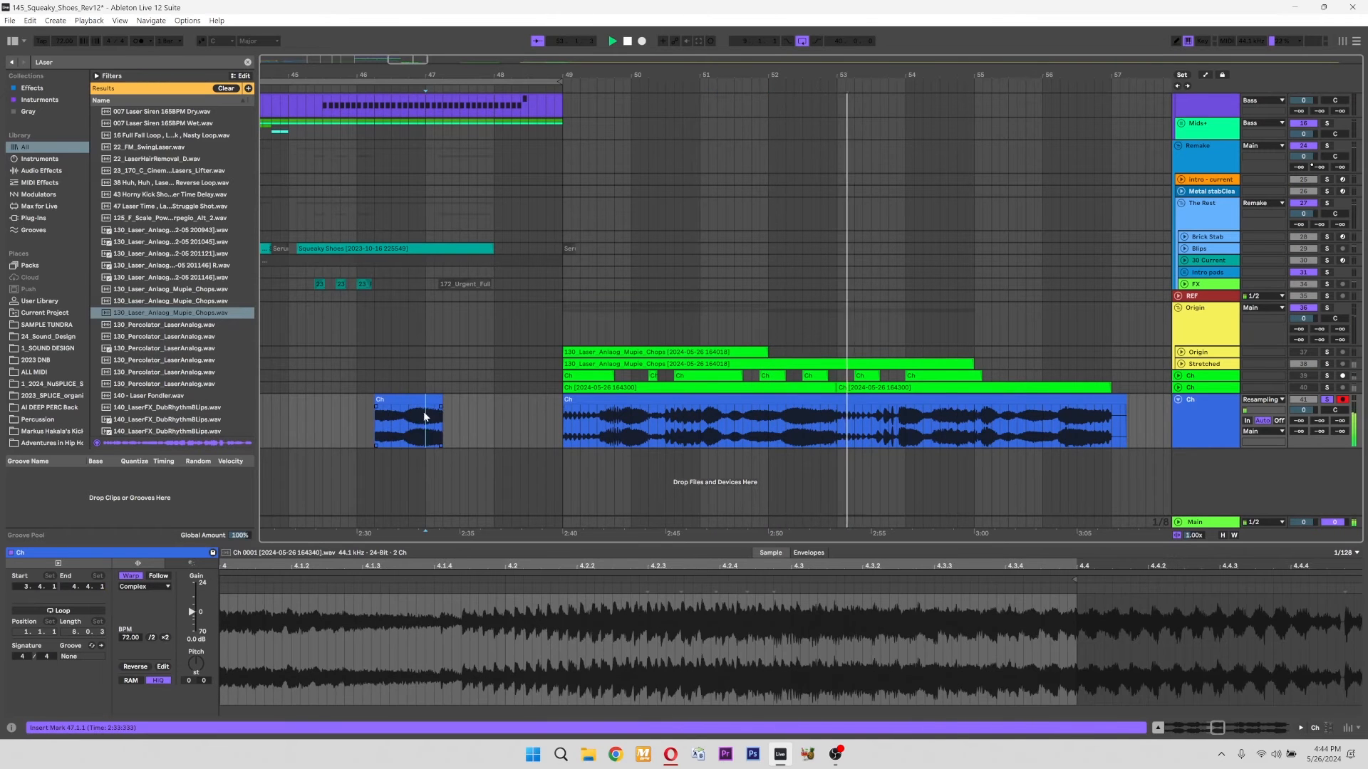
Trim the copied slice to span 46.3.1 to 47.1.1 and raise the blue Ch track's fourth send to -8.7 dB
{"action": "scroll", "coordinate": [659, 433], "scroll_direction": "left", "scroll_amount": 4}
{"action": "mouse_move", "coordinate": [661, 418]}
{"action": "left_mouse_down"}
{"action": "mouse_move", "coordinate": [685, 418]}
{"action": "mouse_move", "coordinate": [663, 404]}
{"action": "left_mouse_up"}
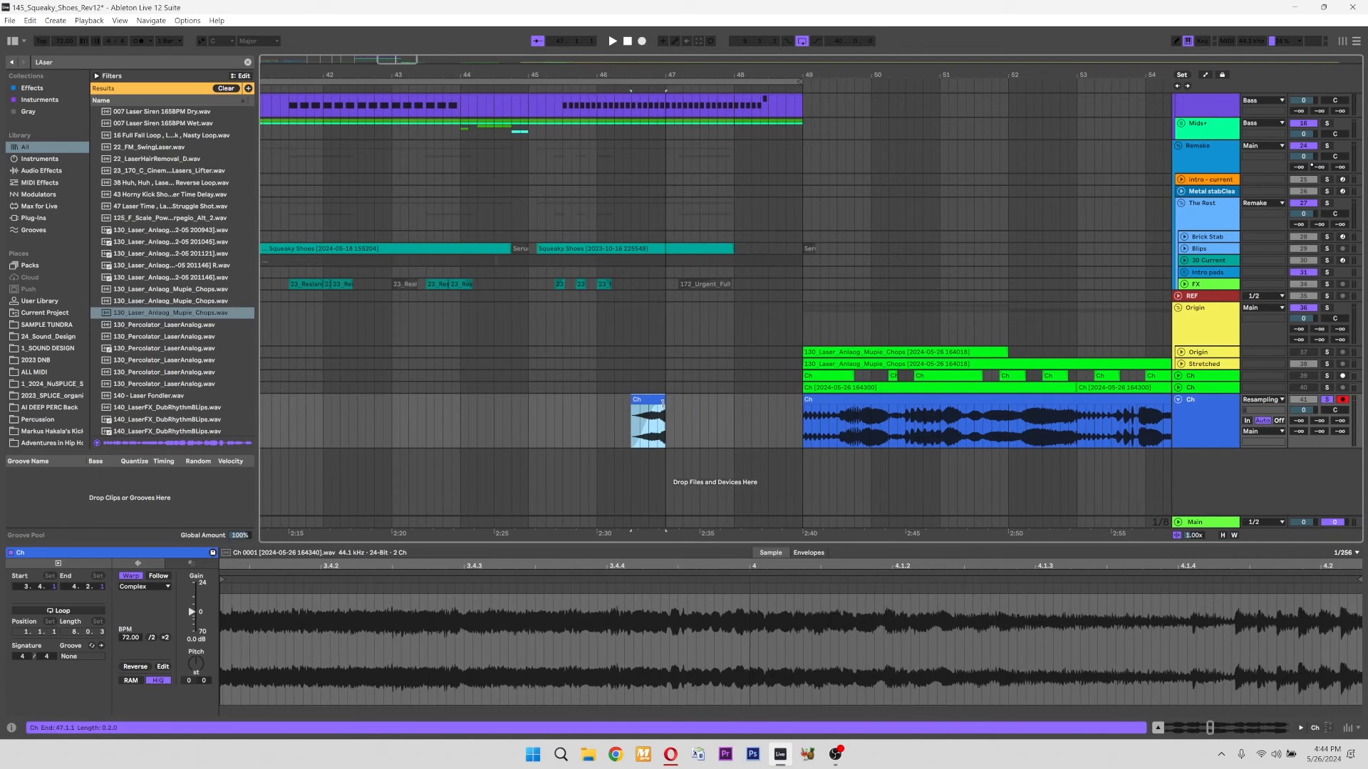
{"action": "left_click_drag", "start_coordinate": [1299, 431], "coordinate": [1299, 428]}
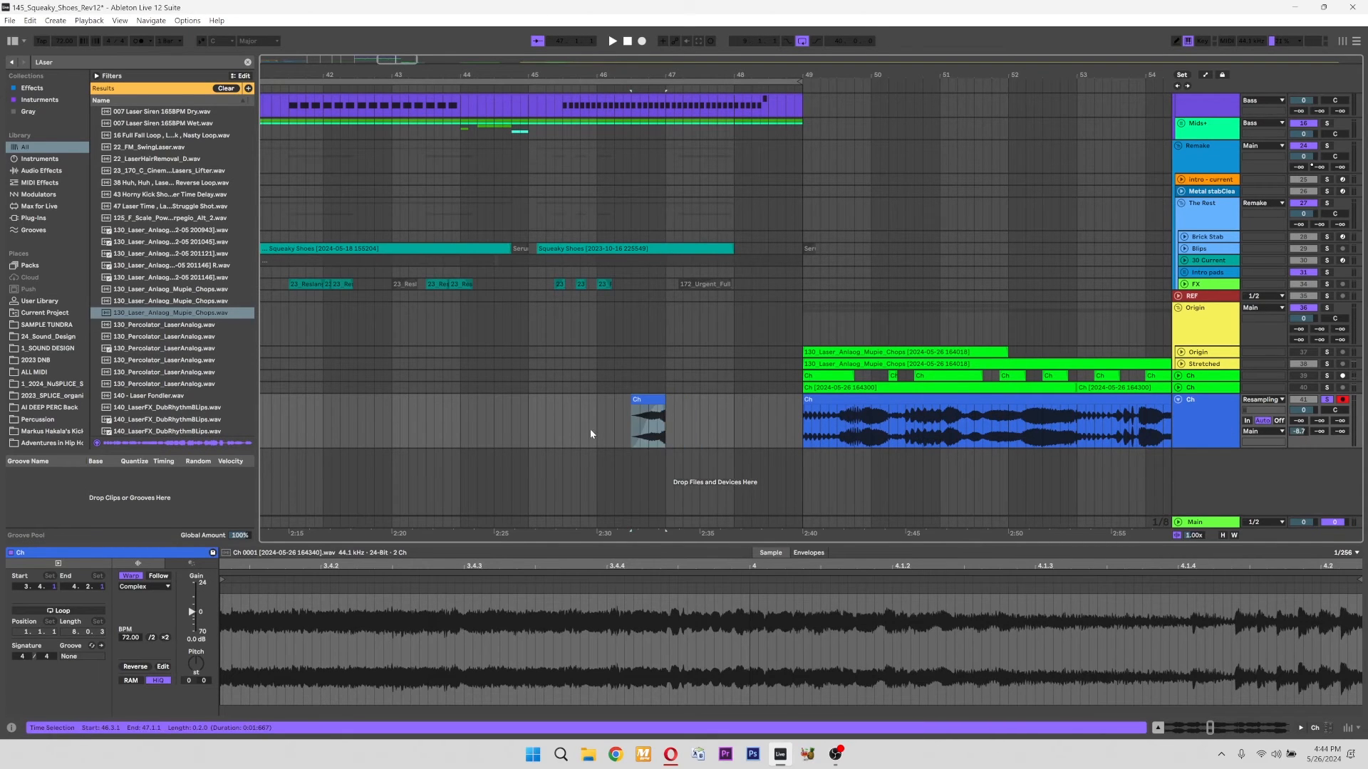
Set the project tempo to 145 BPM
{"action": "left_click", "coordinate": [591, 434]}
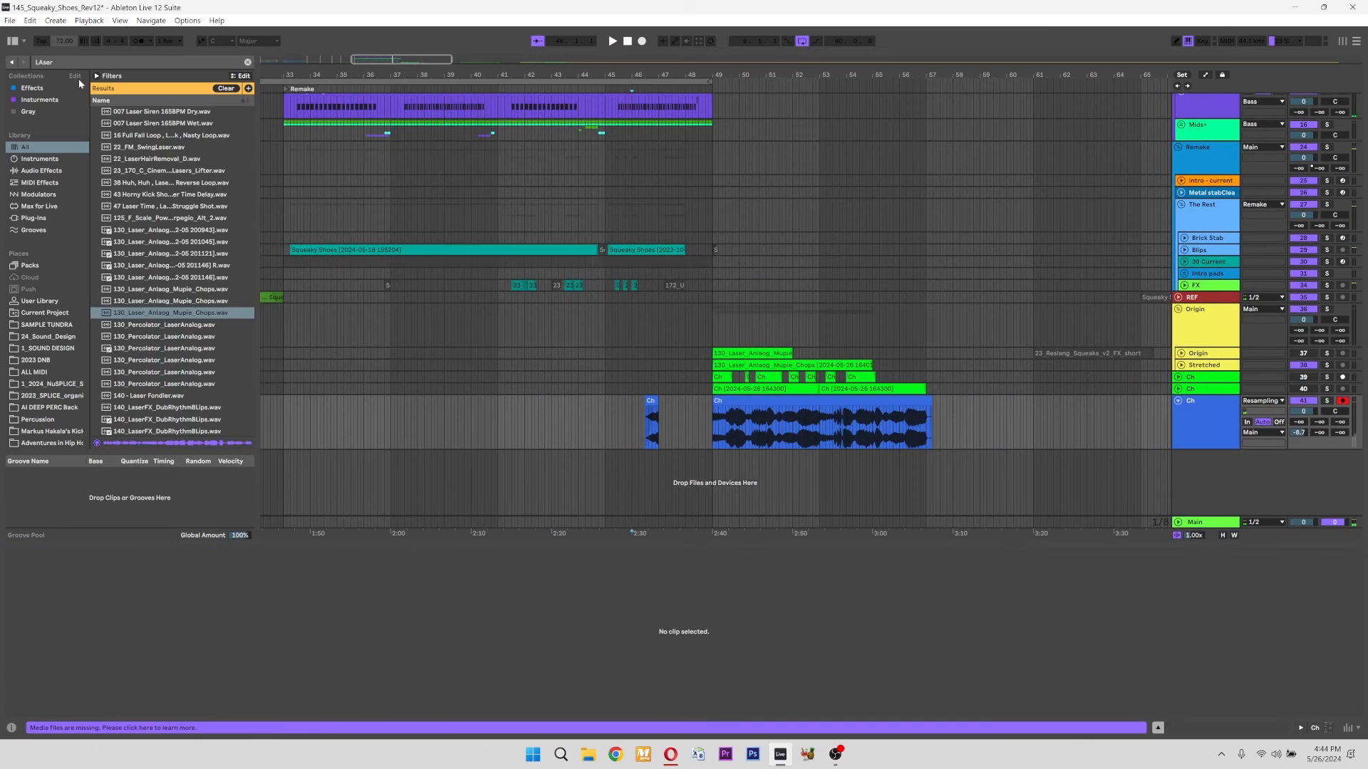
{"action": "type", "text": "145"}
{"action": "key", "text": "Return"}
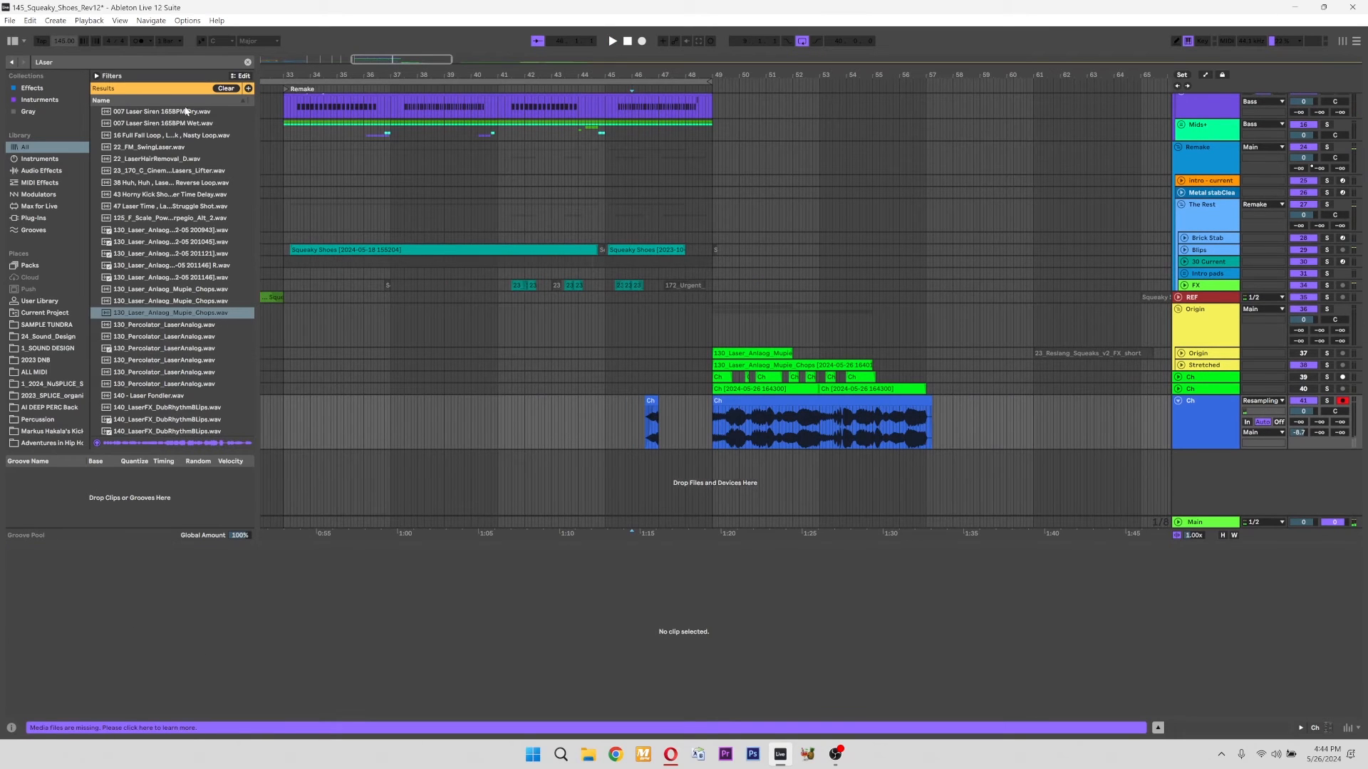
Play the full arrangement around bars 45 to 47 to hear the trimmed blue slice in context
{"action": "left_click", "coordinate": [618, 420]}
{"action": "key", "text": "space"}
{"action": "left_click_drag", "start_coordinate": [619, 420], "coordinate": [624, 421]}
{"action": "scroll", "coordinate": [622, 421], "scroll_direction": "up", "scroll_amount": 4}
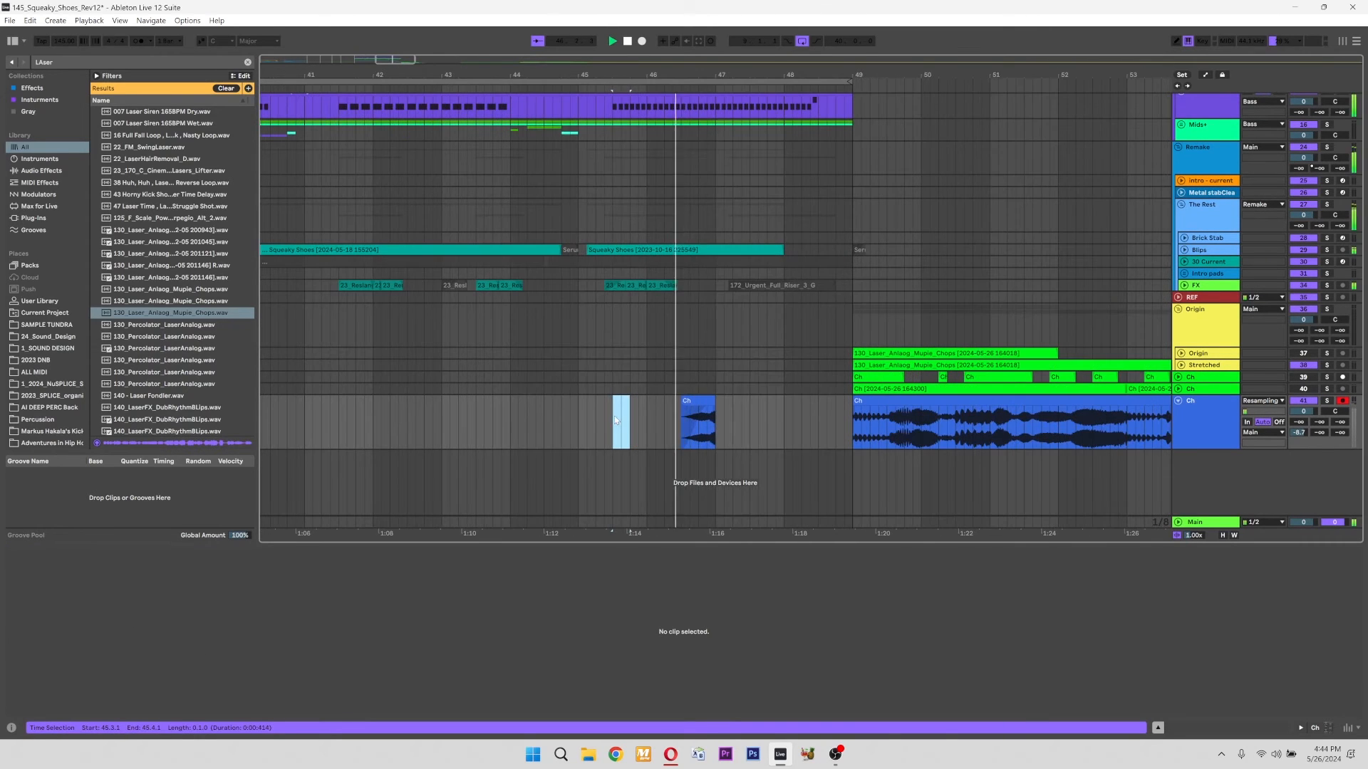
{"action": "left_click", "coordinate": [704, 401]}
{"action": "left_click", "coordinate": [785, 408]}
{"action": "key", "text": "space"}
Fold the blue Ch track that holds the new recording
{"action": "left_click", "coordinate": [769, 425]}
{"action": "left_click", "coordinate": [705, 423]}
{"action": "scroll", "coordinate": [837, 425], "scroll_direction": "right", "scroll_amount": 5}
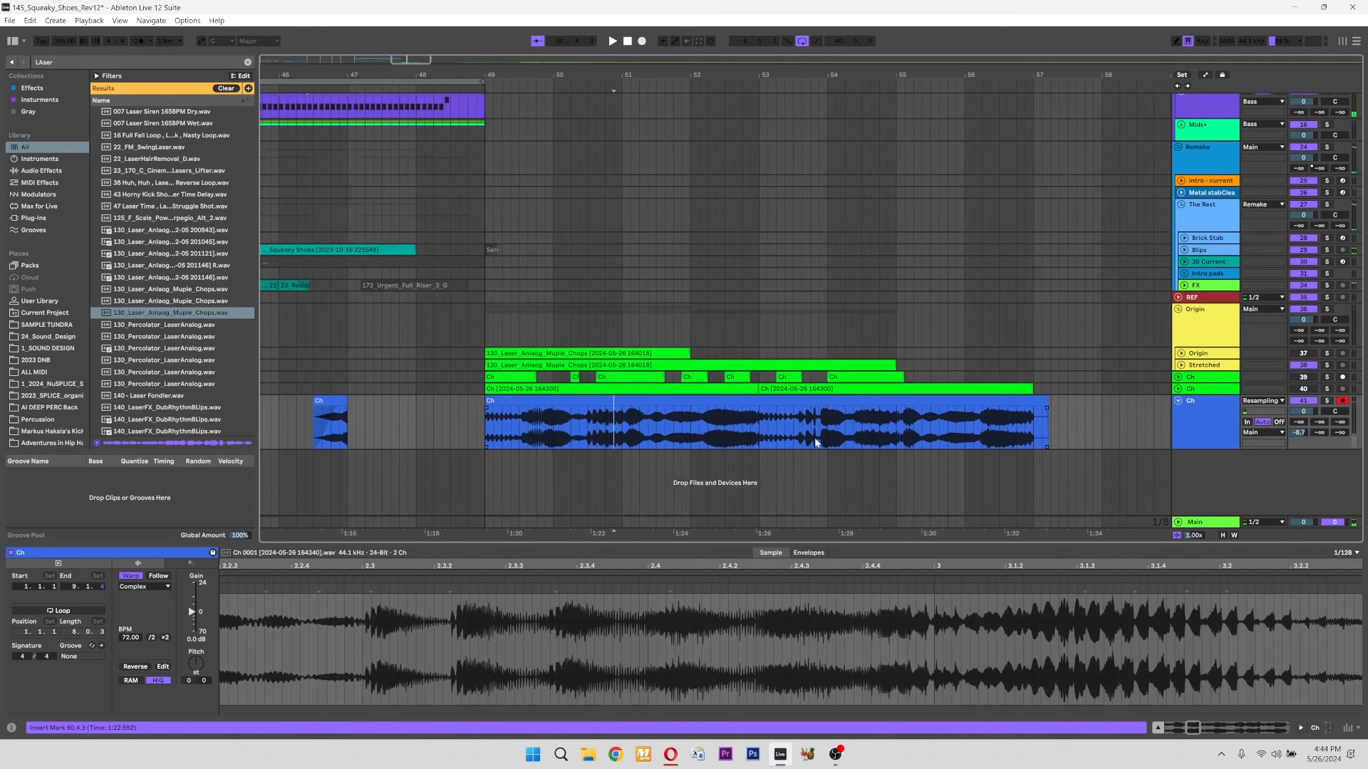
{"action": "left_click", "coordinate": [815, 442]}
{"action": "scroll", "coordinate": [815, 442], "scroll_direction": "down", "scroll_amount": 3}
{"action": "scroll", "coordinate": [816, 442], "scroll_direction": "down", "scroll_amount": 2}
{"action": "left_click", "coordinate": [1177, 401]}
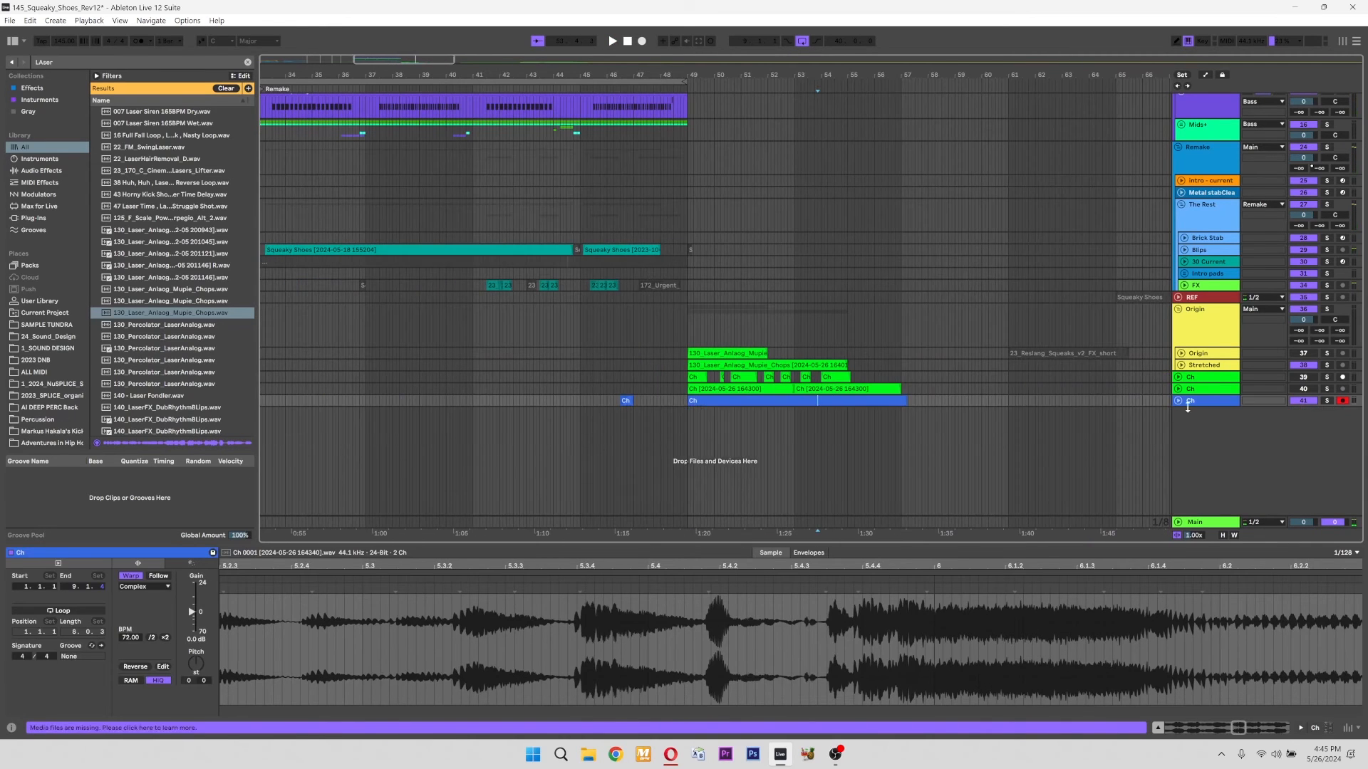
Fold the Origin group and The Rest group
{"action": "scroll", "coordinate": [868, 368], "scroll_direction": "up", "scroll_amount": 1}
{"action": "left_click_drag", "start_coordinate": [621, 300], "coordinate": [698, 320]}
{"action": "left_click_drag", "start_coordinate": [673, 489], "coordinate": [818, 550]}
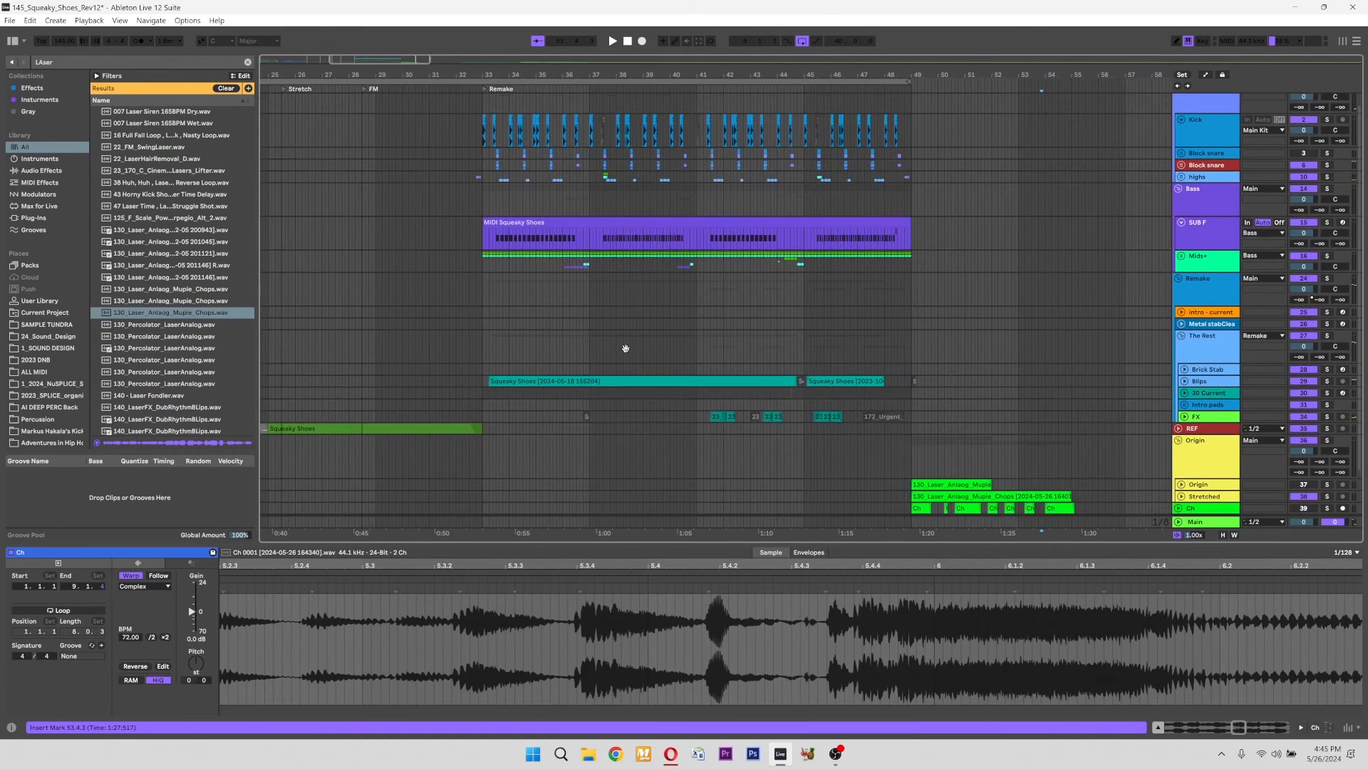
{"action": "left_click_drag", "start_coordinate": [625, 349], "coordinate": [872, 298]}
{"action": "left_click_drag", "start_coordinate": [1141, 385], "coordinate": [930, 414]}
{"action": "scroll", "coordinate": [940, 406], "scroll_direction": "up", "scroll_amount": 1}
{"action": "scroll", "coordinate": [956, 389], "scroll_direction": "down", "scroll_amount": 2}
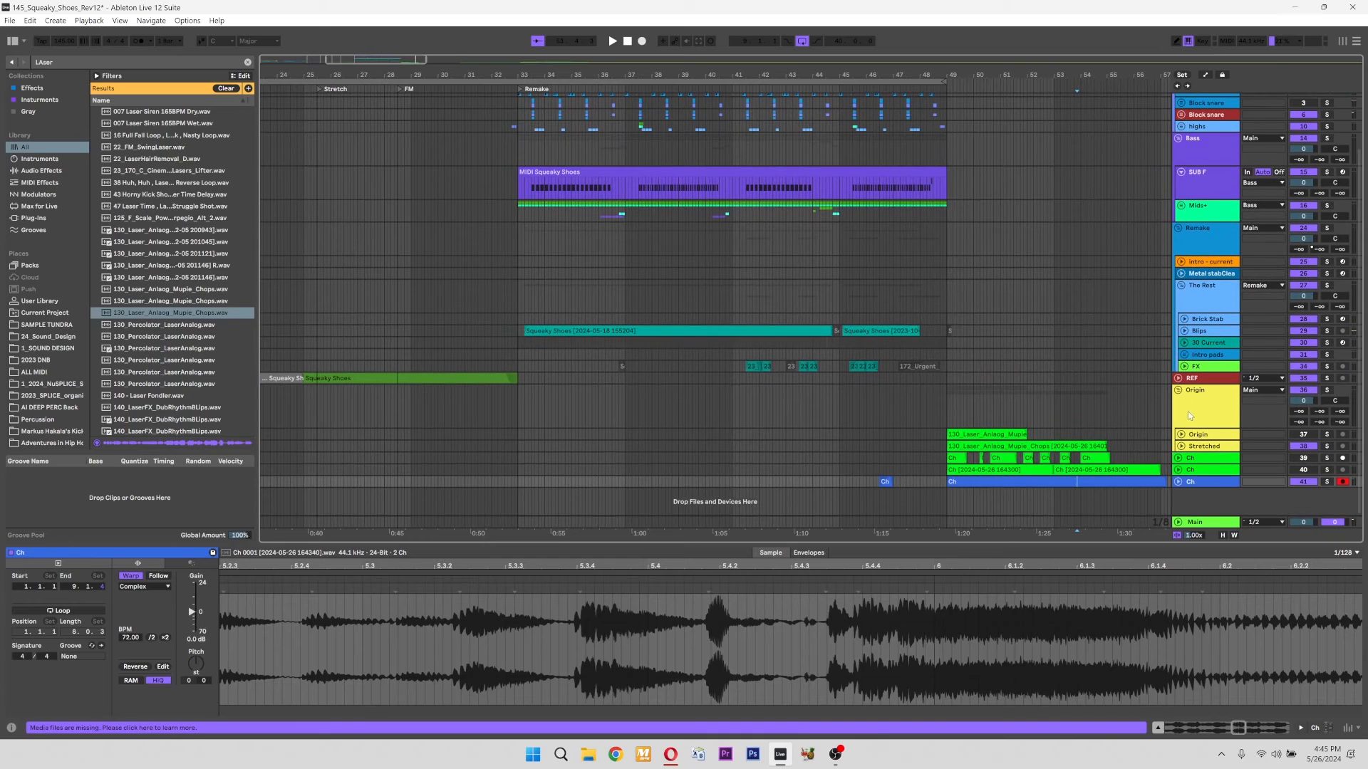
{"action": "left_click", "coordinate": [1179, 391]}
{"action": "left_click", "coordinate": [1181, 286]}
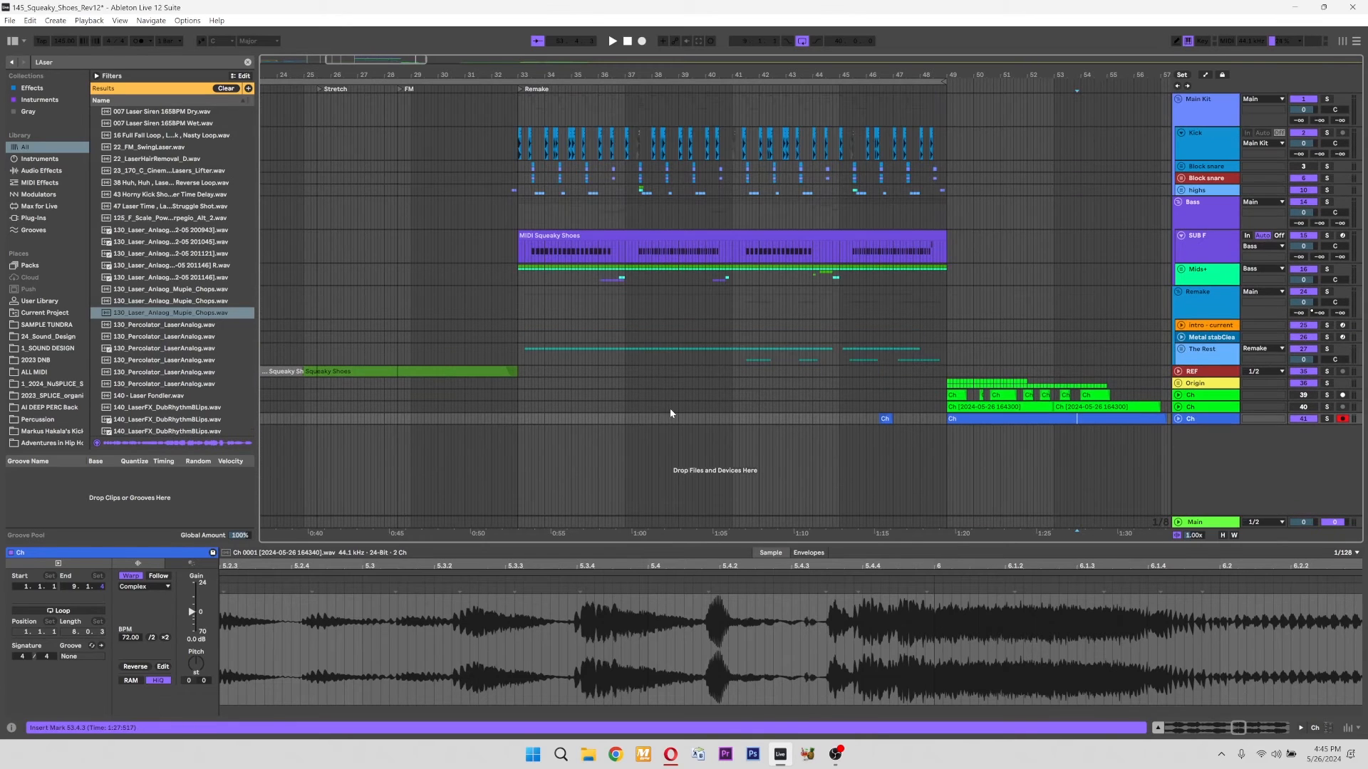
Fold the Remake group
{"action": "left_click", "coordinate": [744, 317]}
{"action": "key", "text": "plus"}
{"action": "key", "text": "plus"}
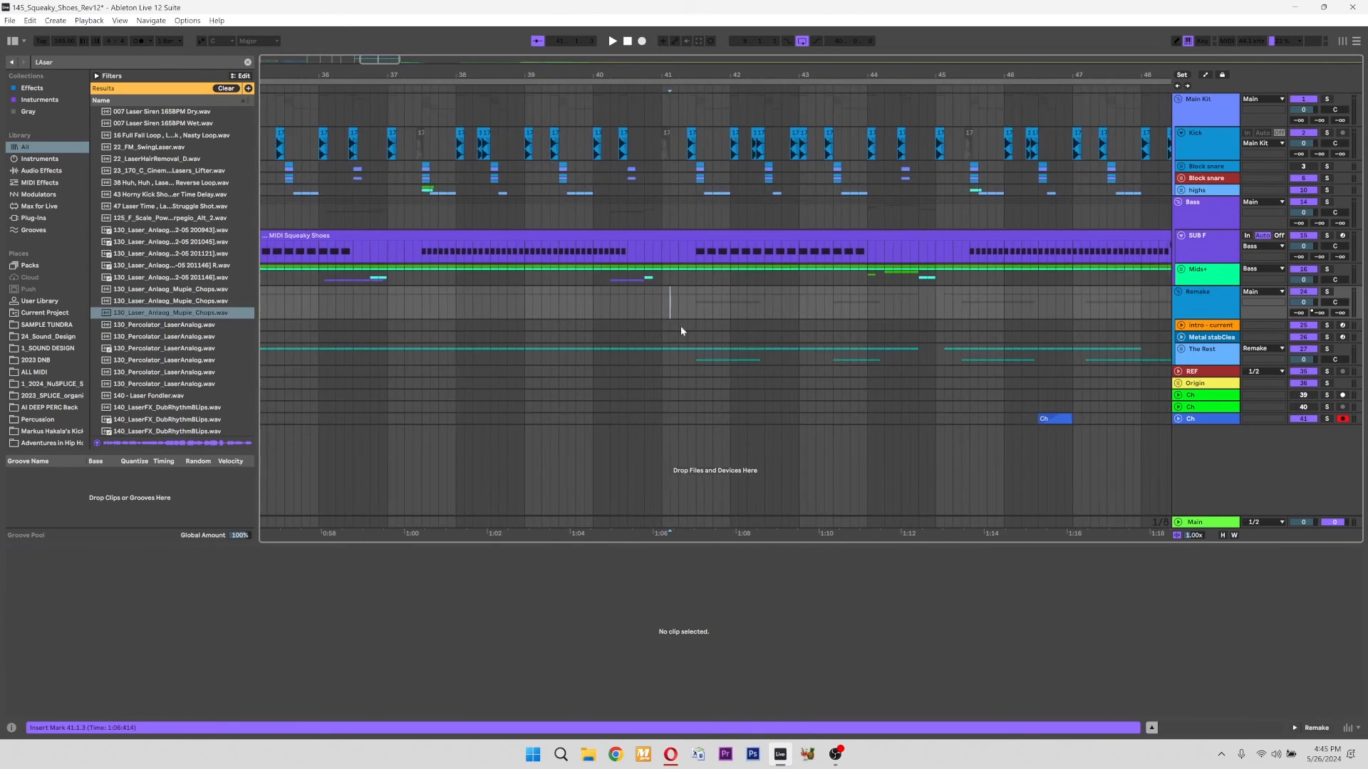
{"action": "left_click", "coordinate": [681, 326]}
{"action": "key", "text": "minus"}
{"action": "key", "text": "minus"}
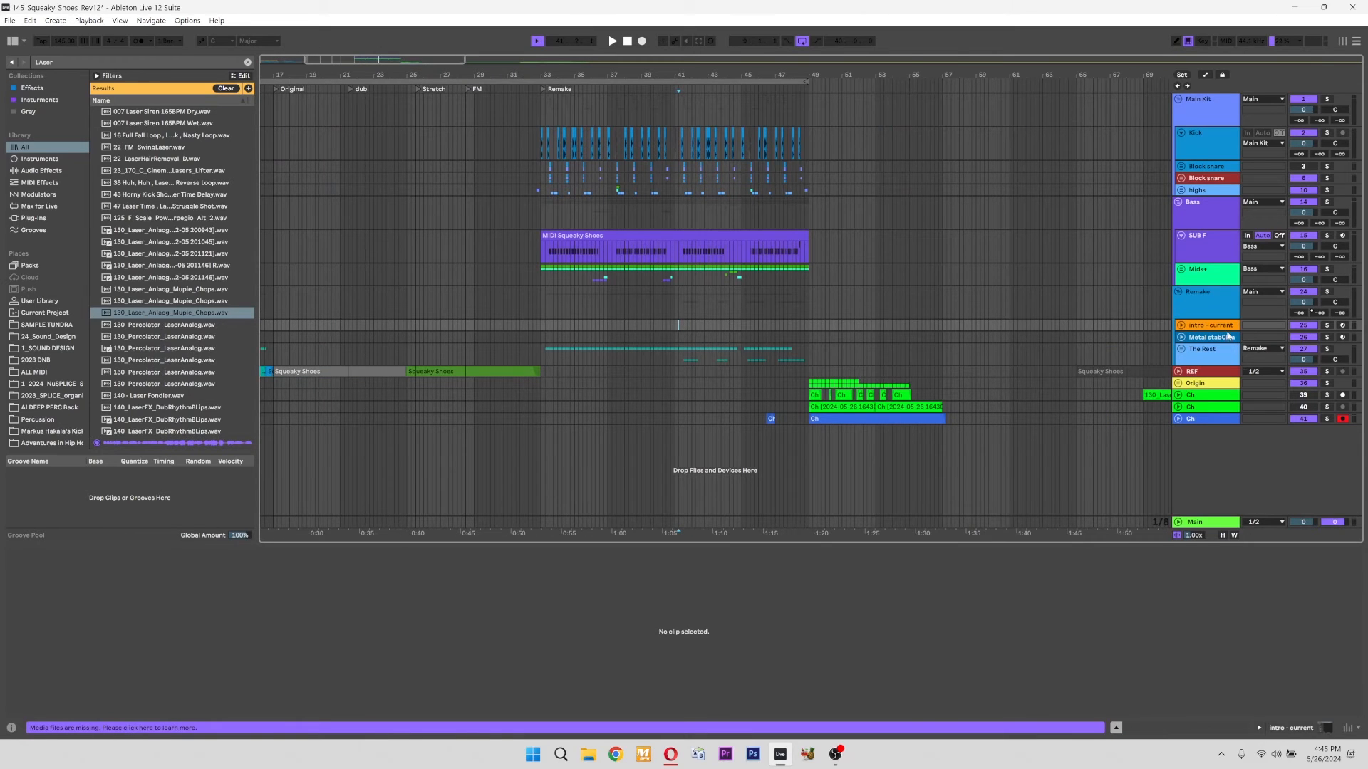
{"action": "left_click", "coordinate": [1188, 306]}
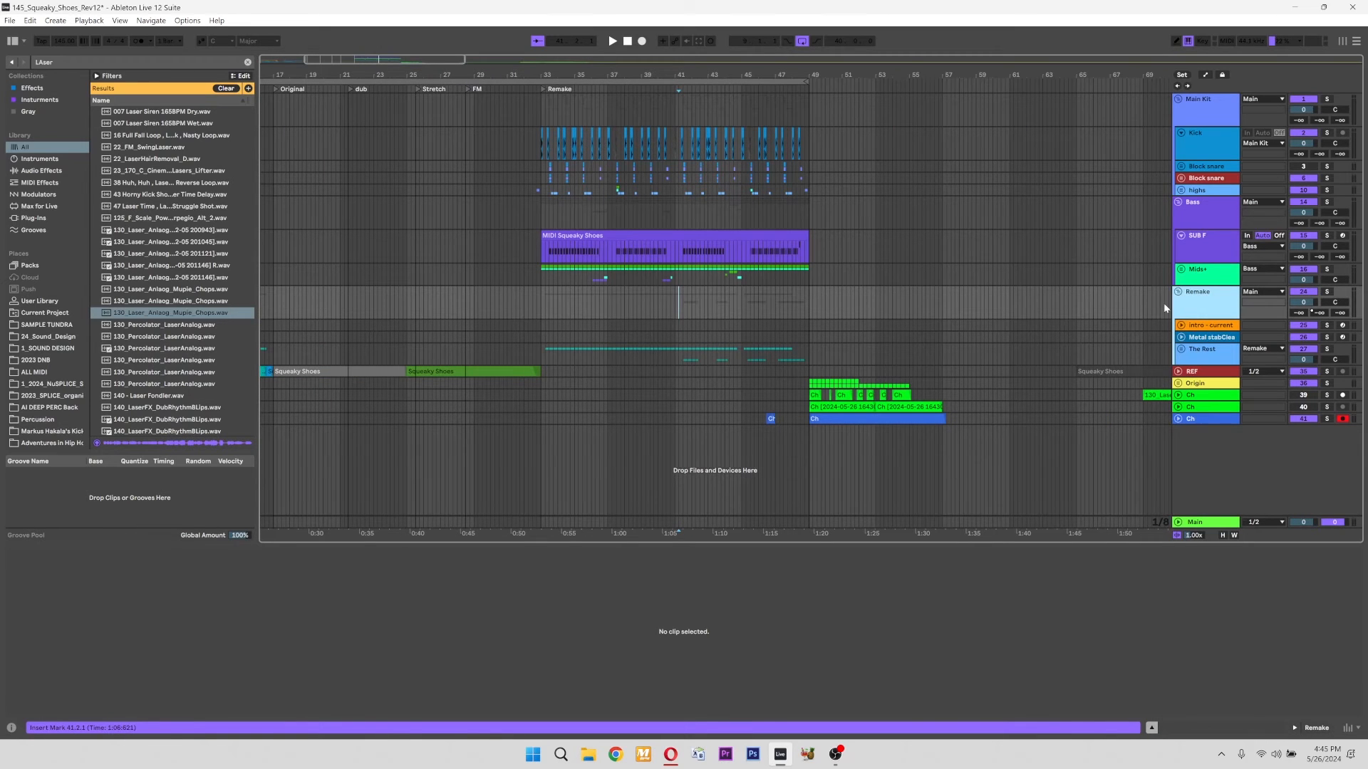
{"action": "left_click", "coordinate": [1178, 292]}
Select the MIDI Squeaky Shoes clip and open the Current synth on the SUB F track
{"action": "left_click", "coordinate": [683, 238]}
{"action": "key", "text": "plus"}
{"action": "key", "text": "plus"}
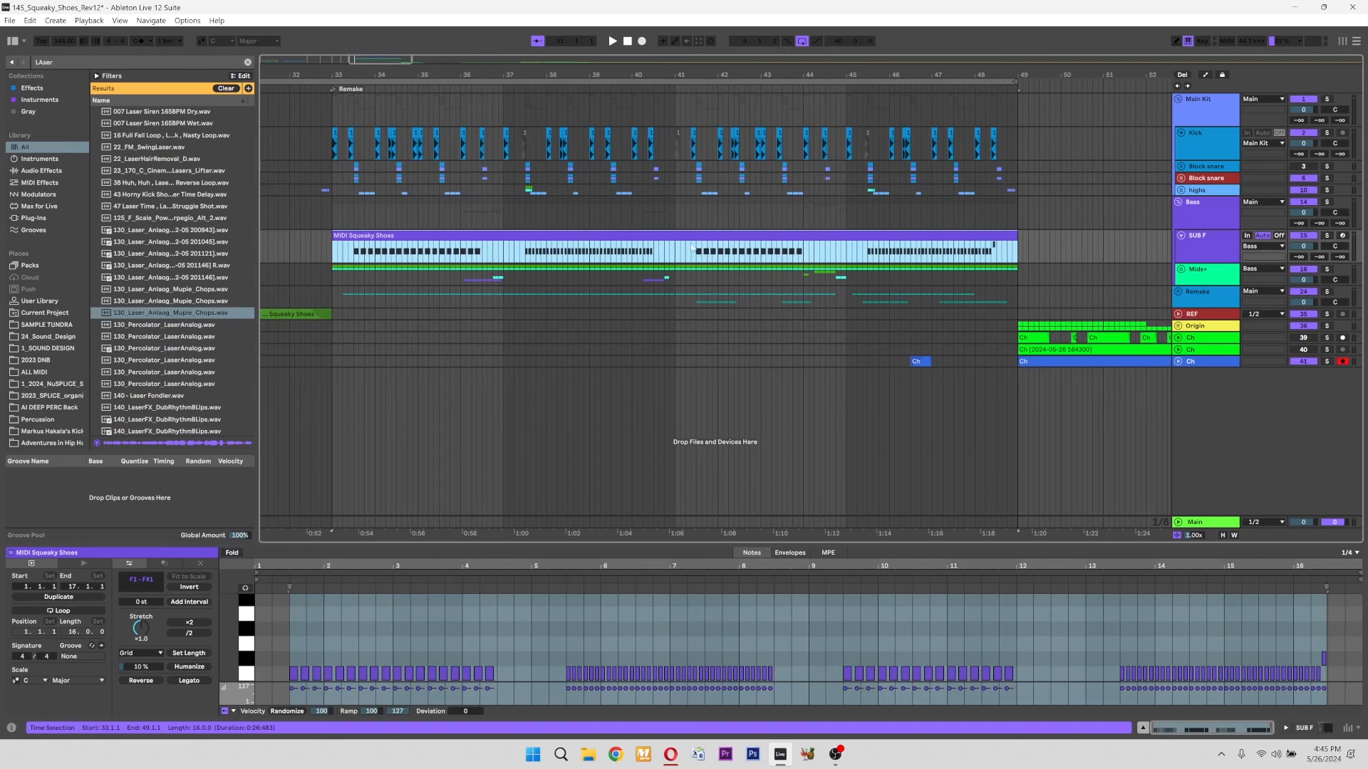
{"action": "left_click", "coordinate": [1225, 260]}
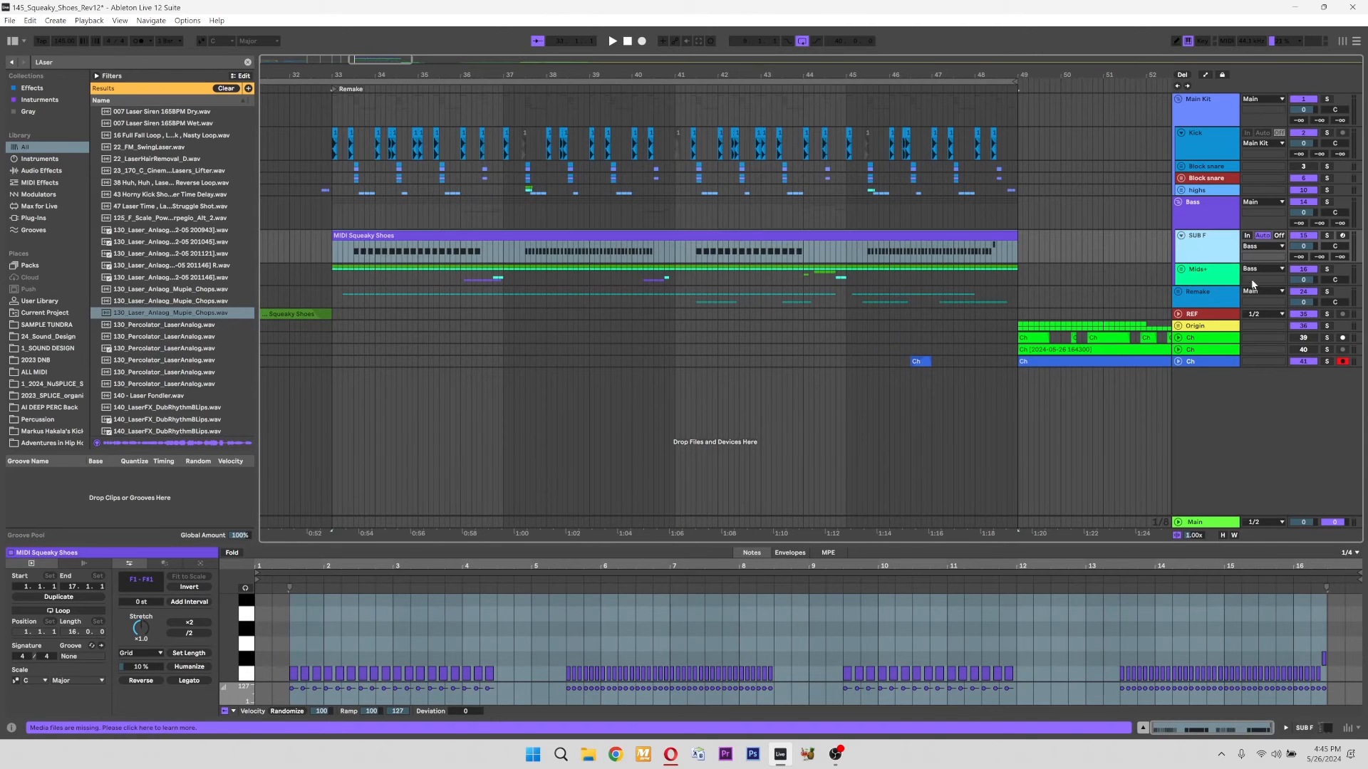
{"action": "left_click", "coordinate": [1320, 731]}
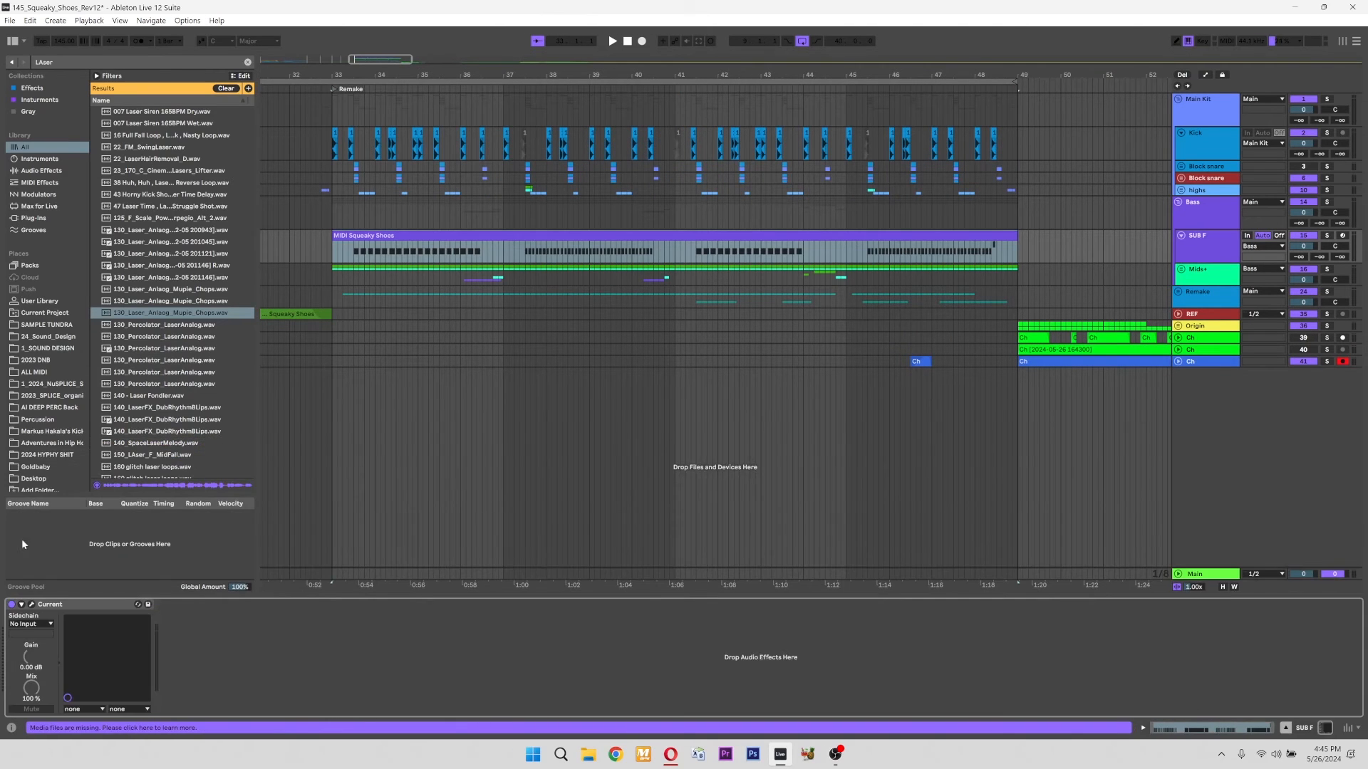
{"action": "left_click", "coordinate": [32, 604]}
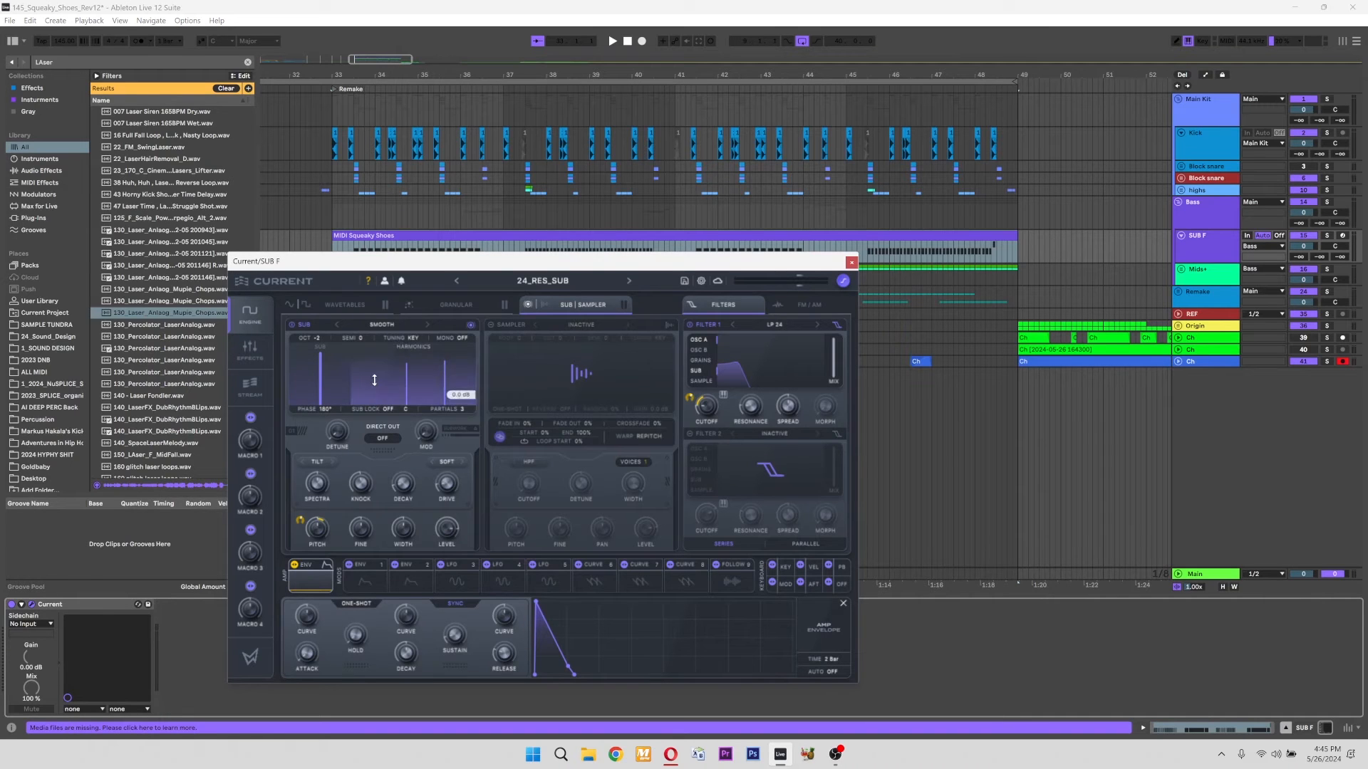
Examine the 24_RES_SUB patch's wavetable and sub/sampler sections, and close the amp envelope view
{"action": "left_click", "coordinate": [342, 304]}
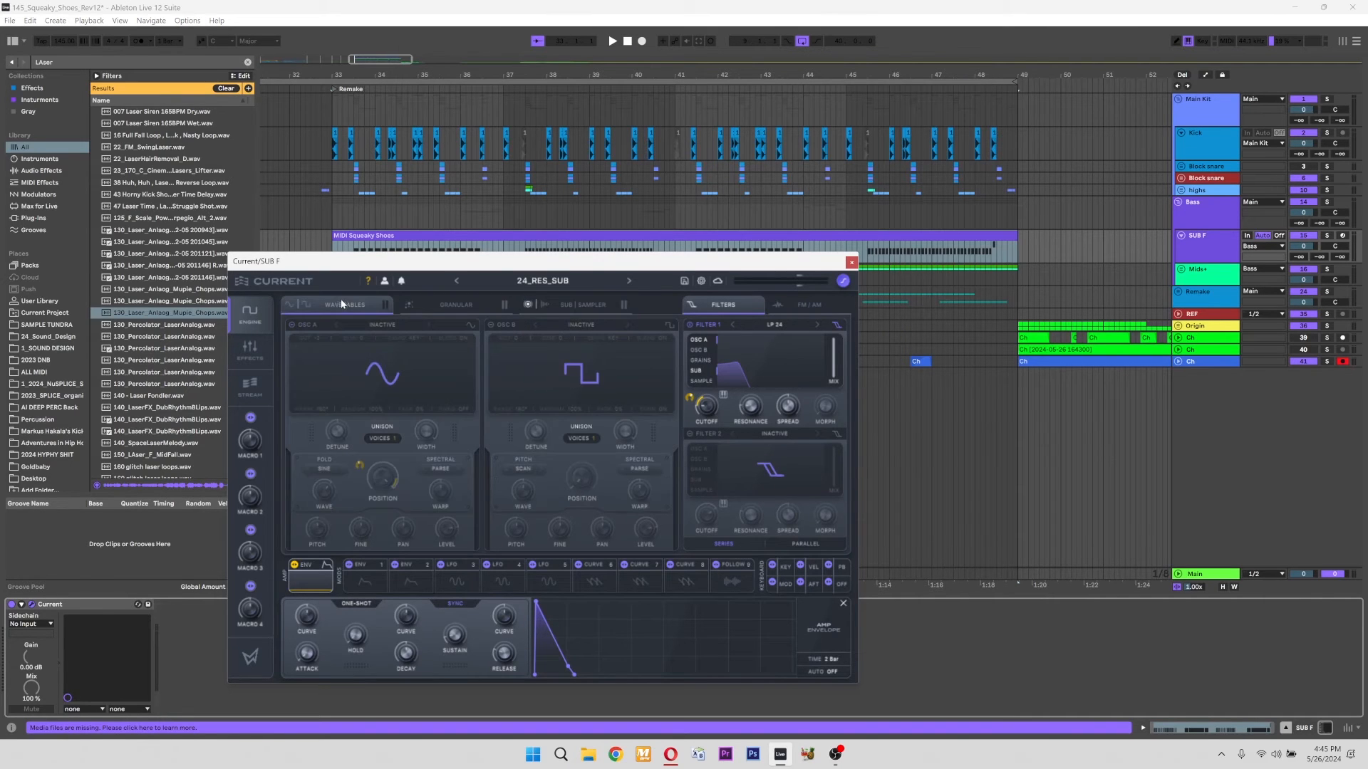
{"action": "left_click", "coordinate": [553, 306]}
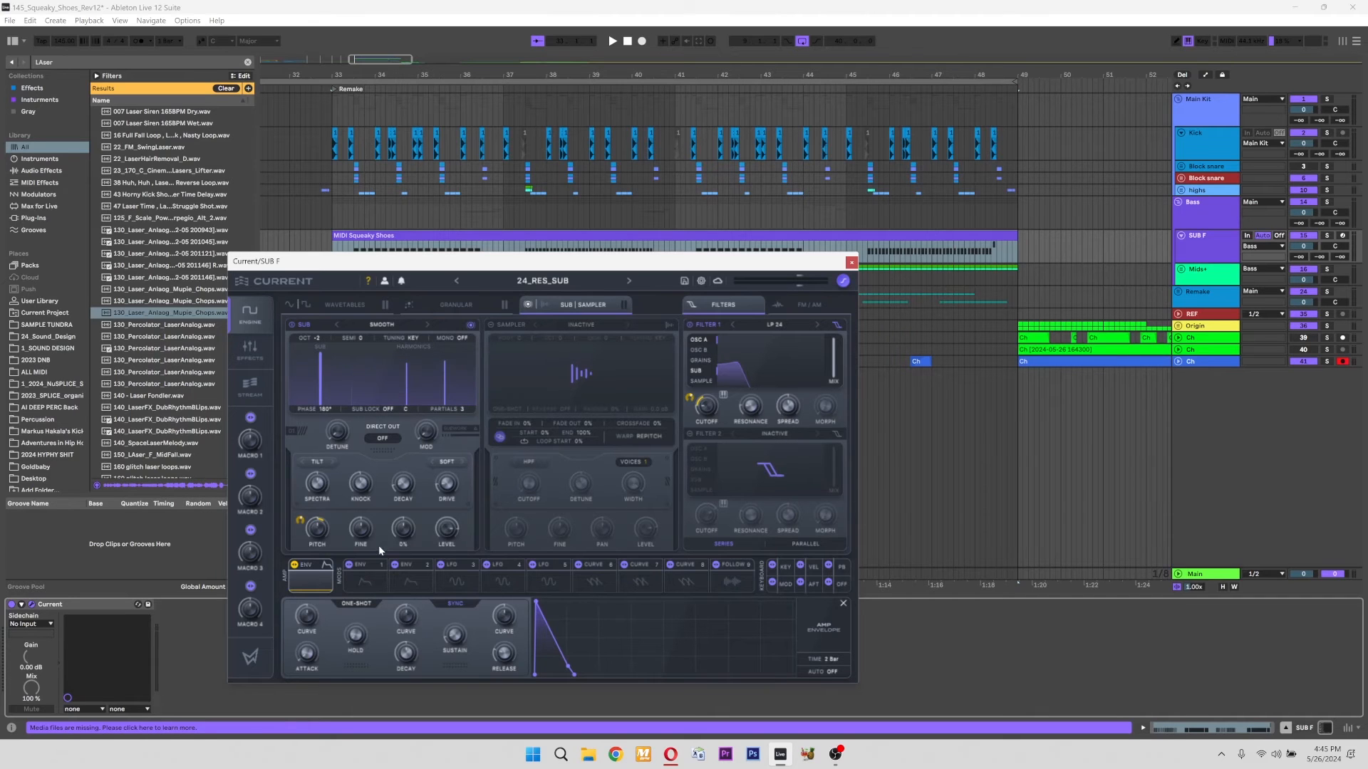
{"action": "left_click", "coordinate": [844, 603]}
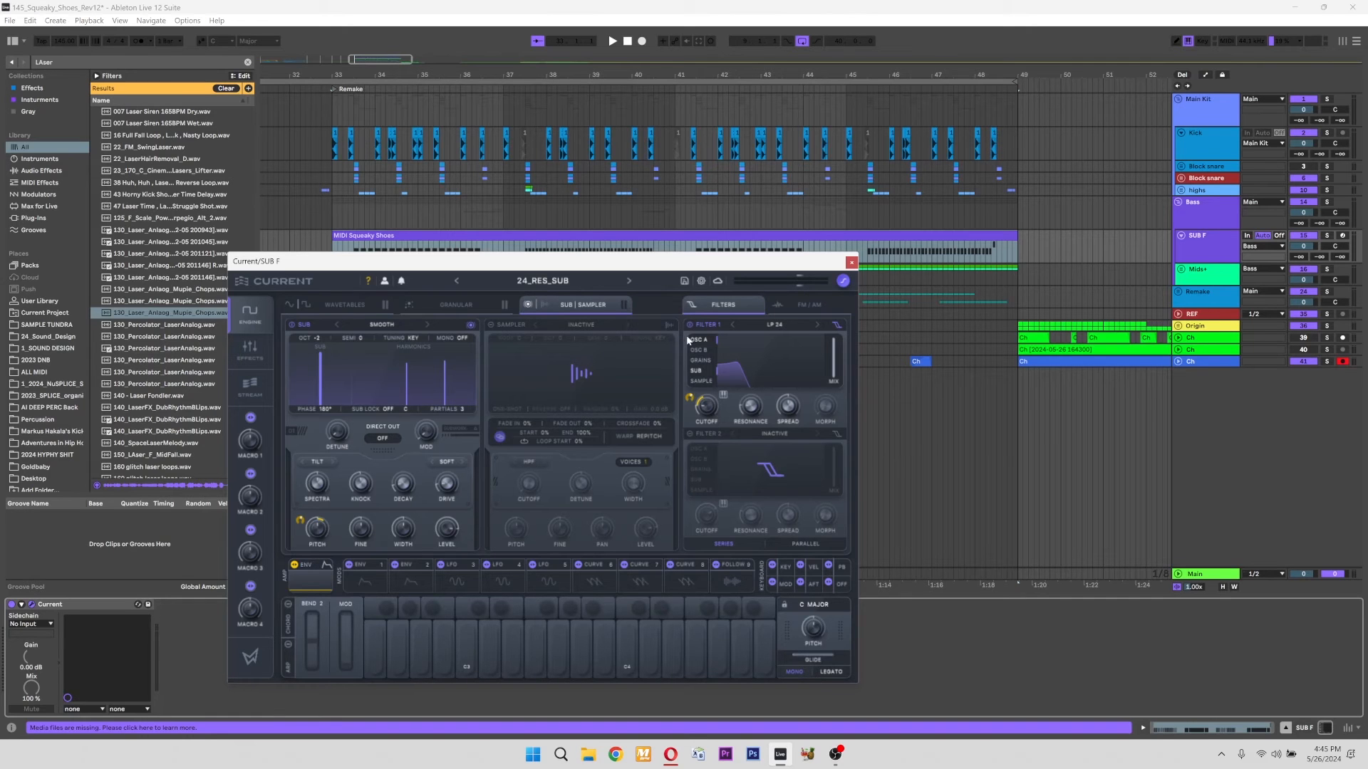
Play parts of the MIDI Squeaky Shoes bass line with the SUB F track soloed
{"action": "key", "text": "space"}
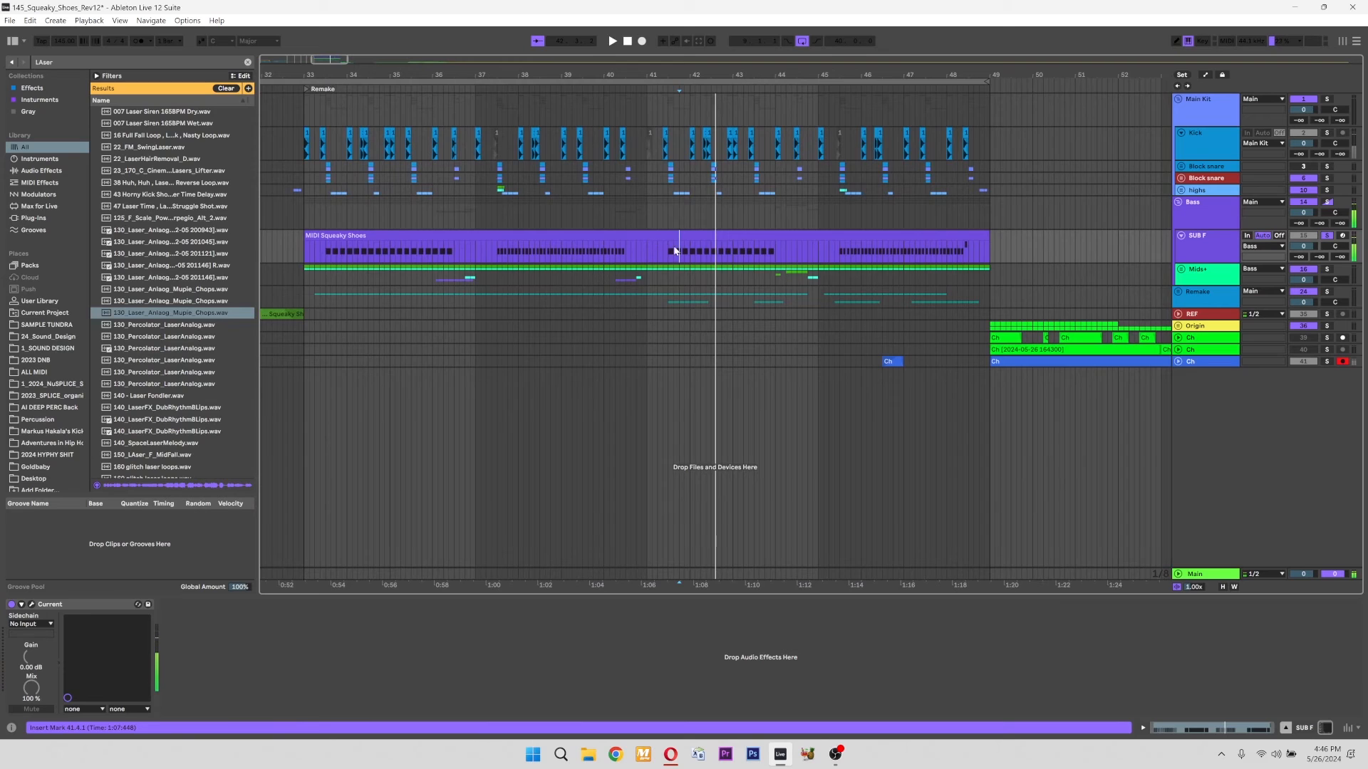
{"action": "scroll", "coordinate": [613, 260], "scroll_direction": "left", "scroll_amount": 1}
{"action": "left_click", "coordinate": [478, 259]}
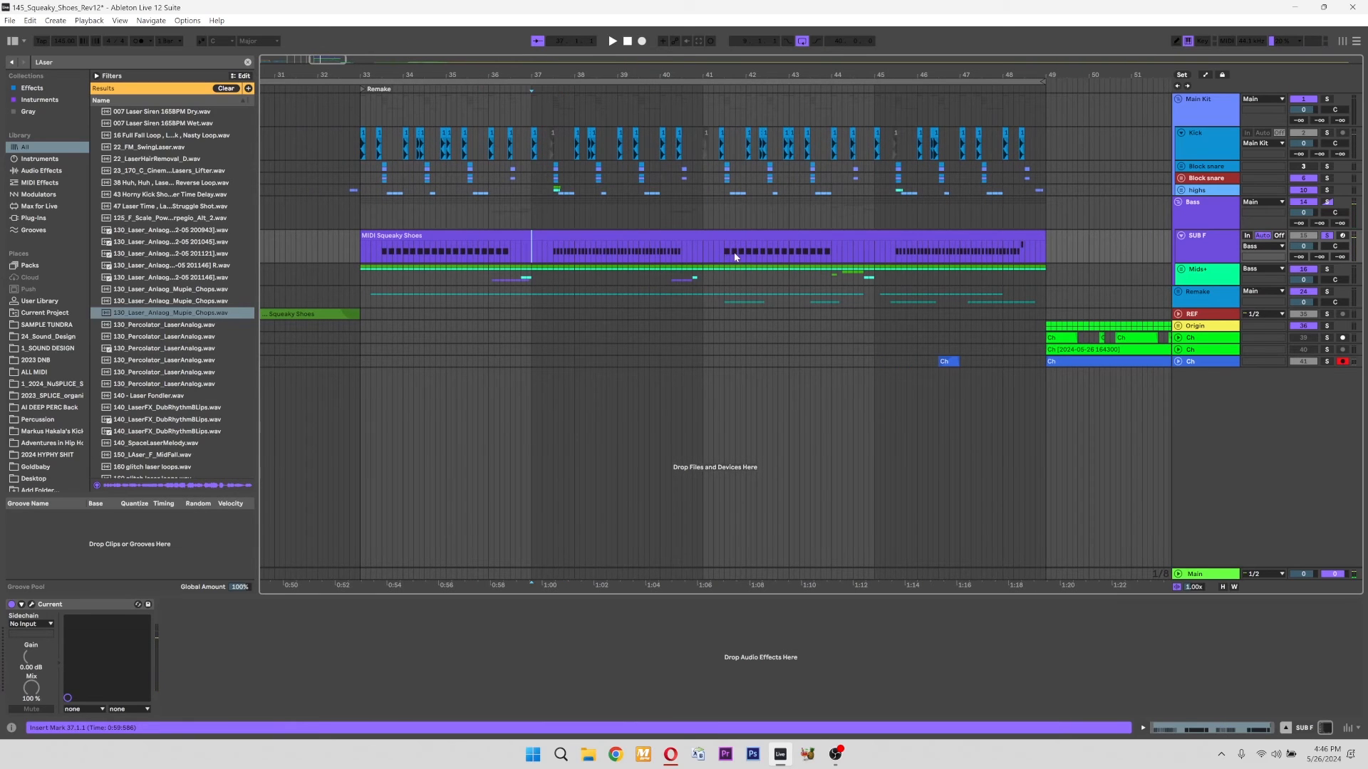
{"action": "scroll", "coordinate": [705, 258], "scroll_direction": "down", "scroll_amount": 2}
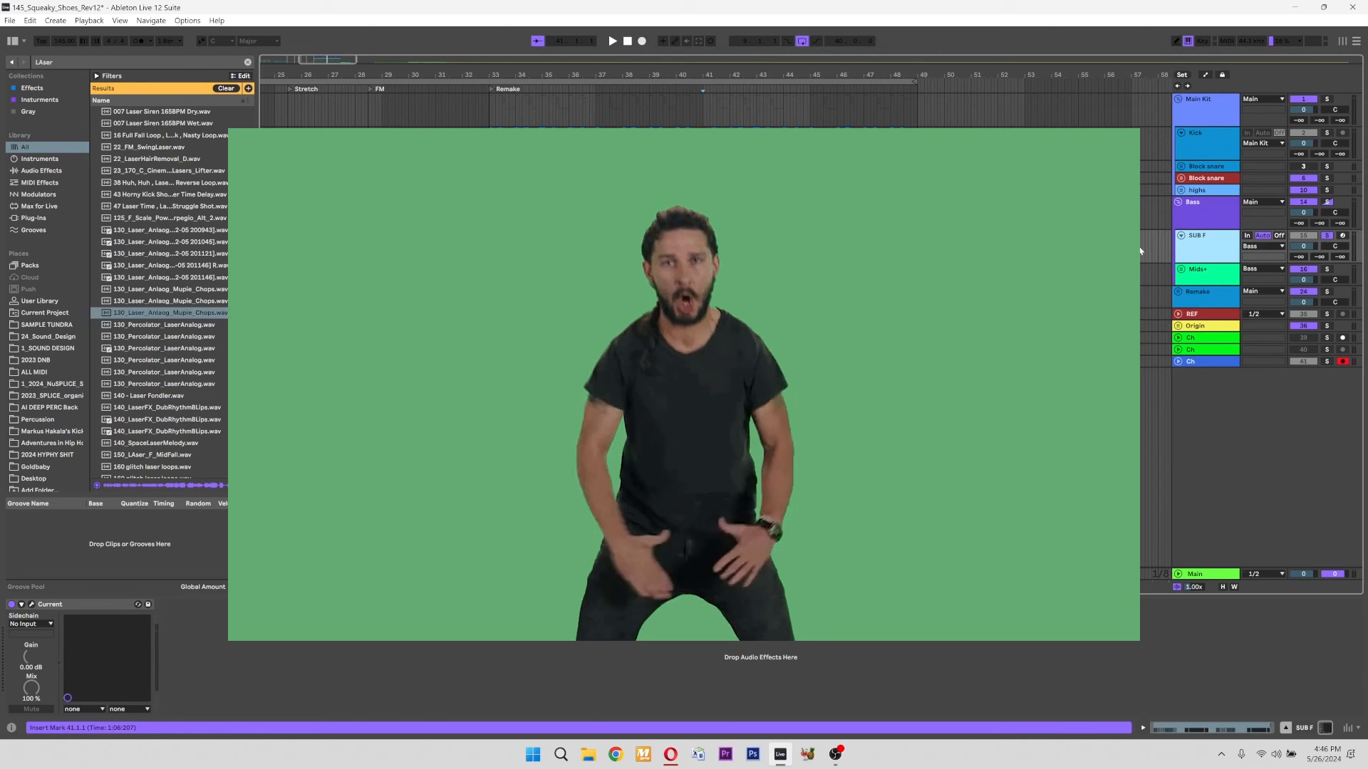
Unsolo and fold the SUB F track, and select the start of the Kick track's clips
{"action": "left_click", "coordinate": [1327, 236]}
{"action": "left_click", "coordinate": [1181, 236]}
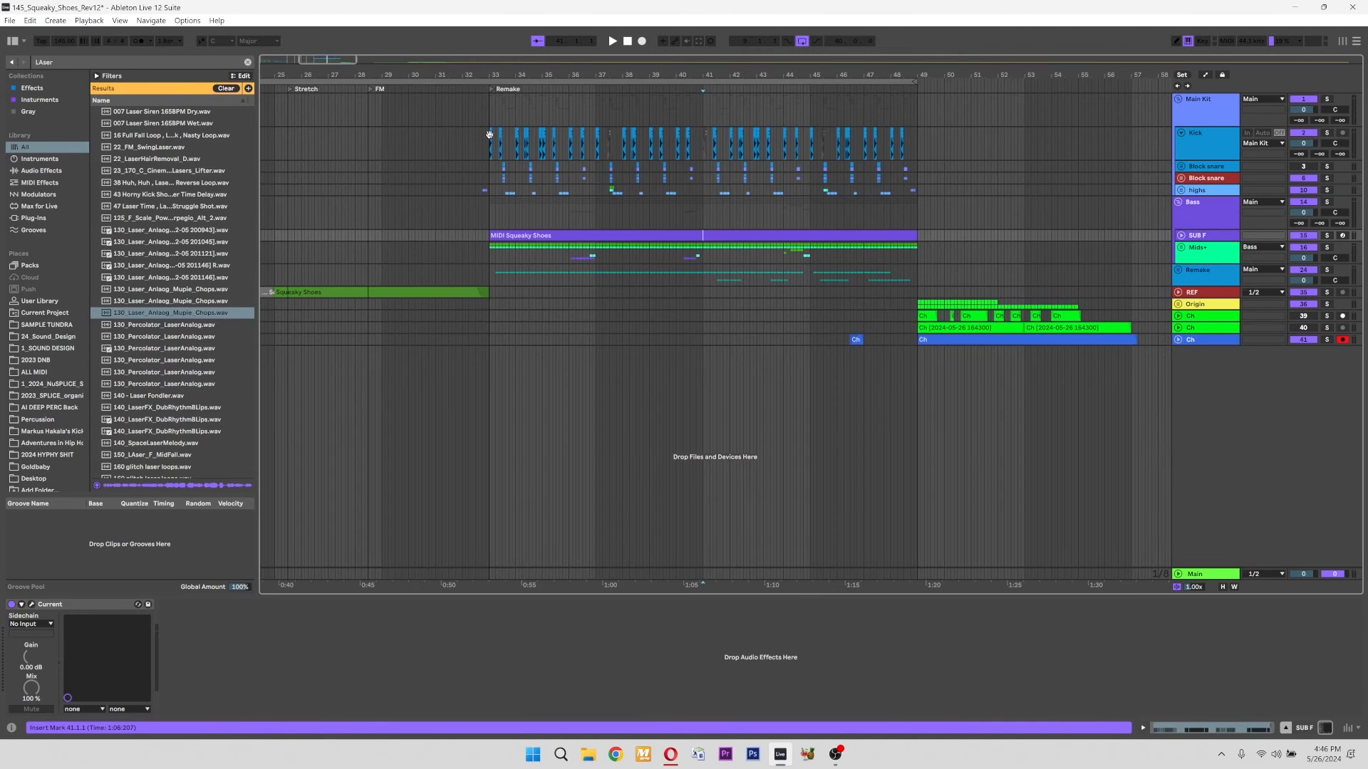
{"action": "left_click", "coordinate": [490, 134]}
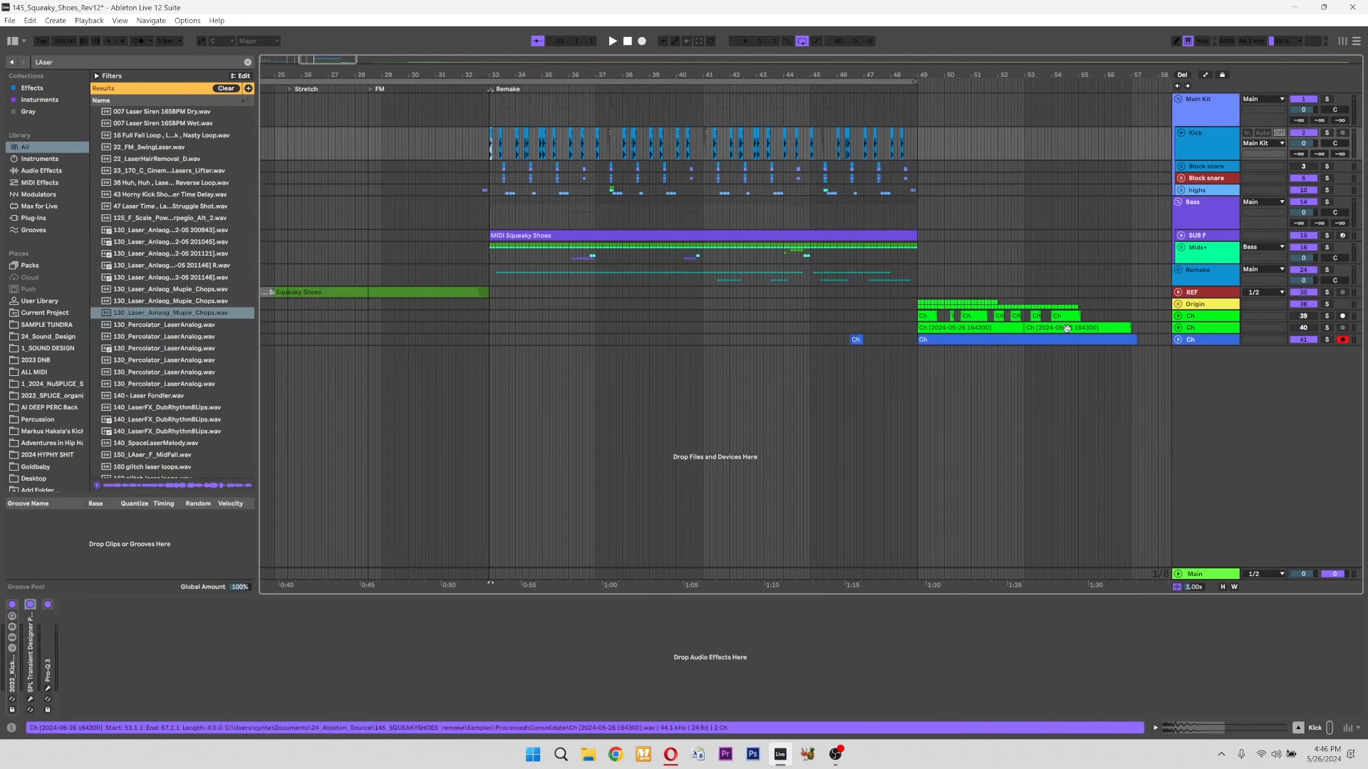
Unfold the Mids+ group and select the first clip on the Grit Quack track, at 36.4.1
{"action": "left_click", "coordinate": [1181, 247]}
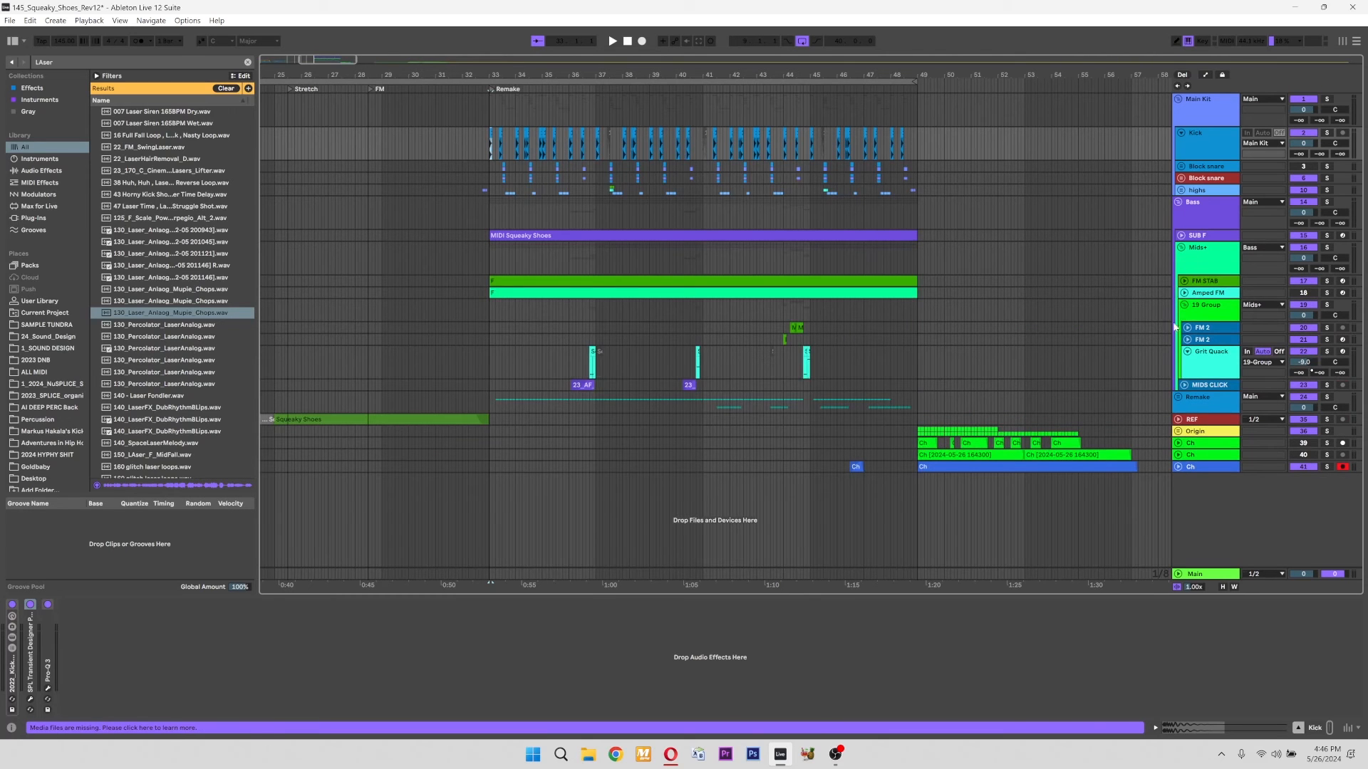
{"action": "left_click", "coordinate": [1200, 366]}
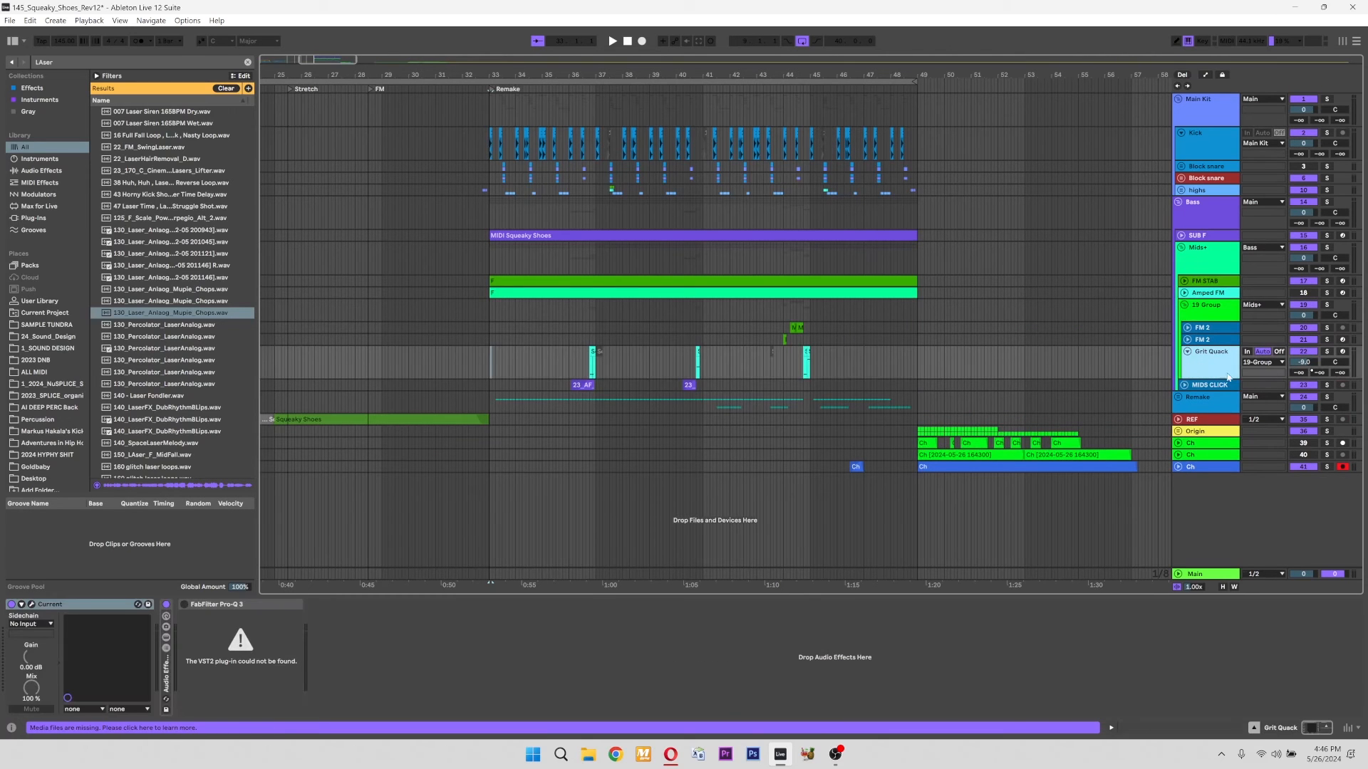
{"action": "left_click", "coordinate": [592, 364]}
{"action": "scroll", "coordinate": [555, 371], "scroll_direction": "left", "scroll_amount": 5}
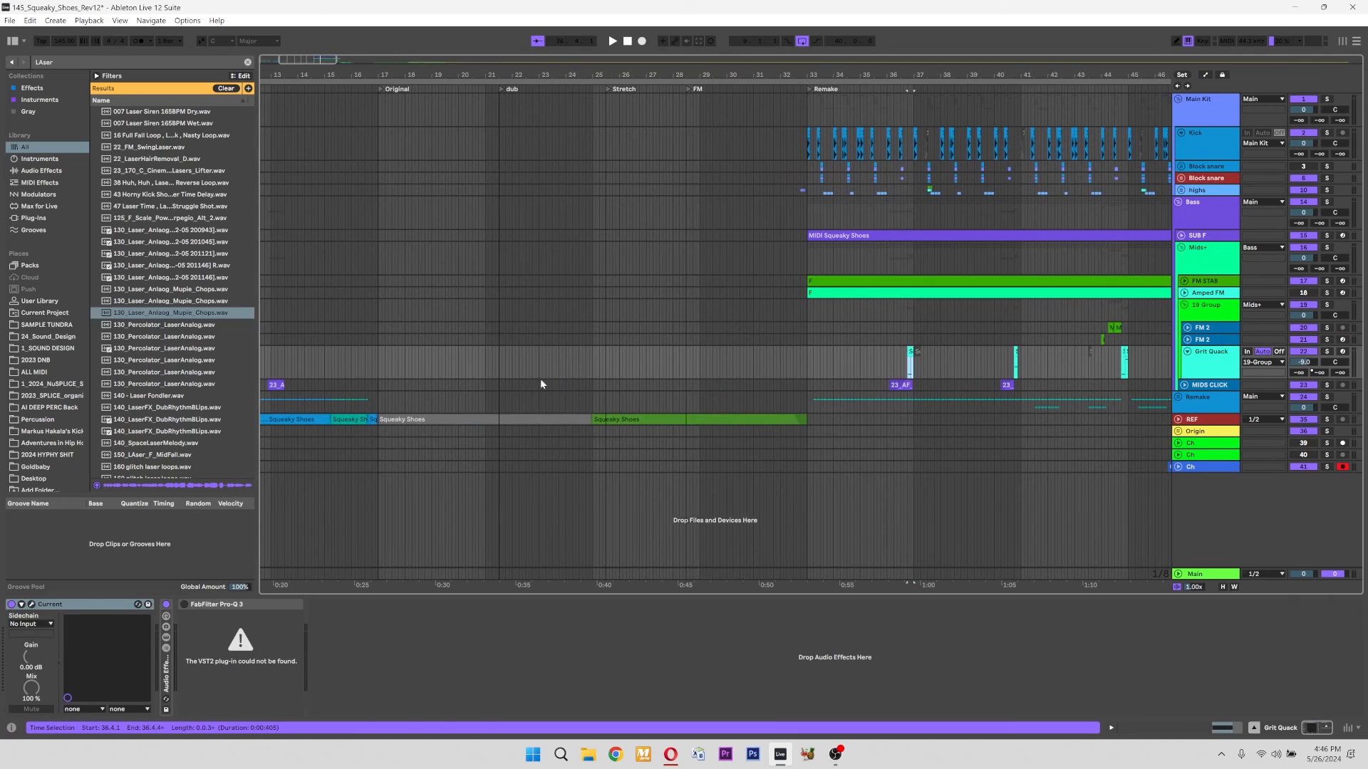
Play the Squeaky Shoes reference from late in the Original section, just before the dub marker
{"action": "left_click", "coordinate": [477, 361]}
{"action": "key", "text": "space"}
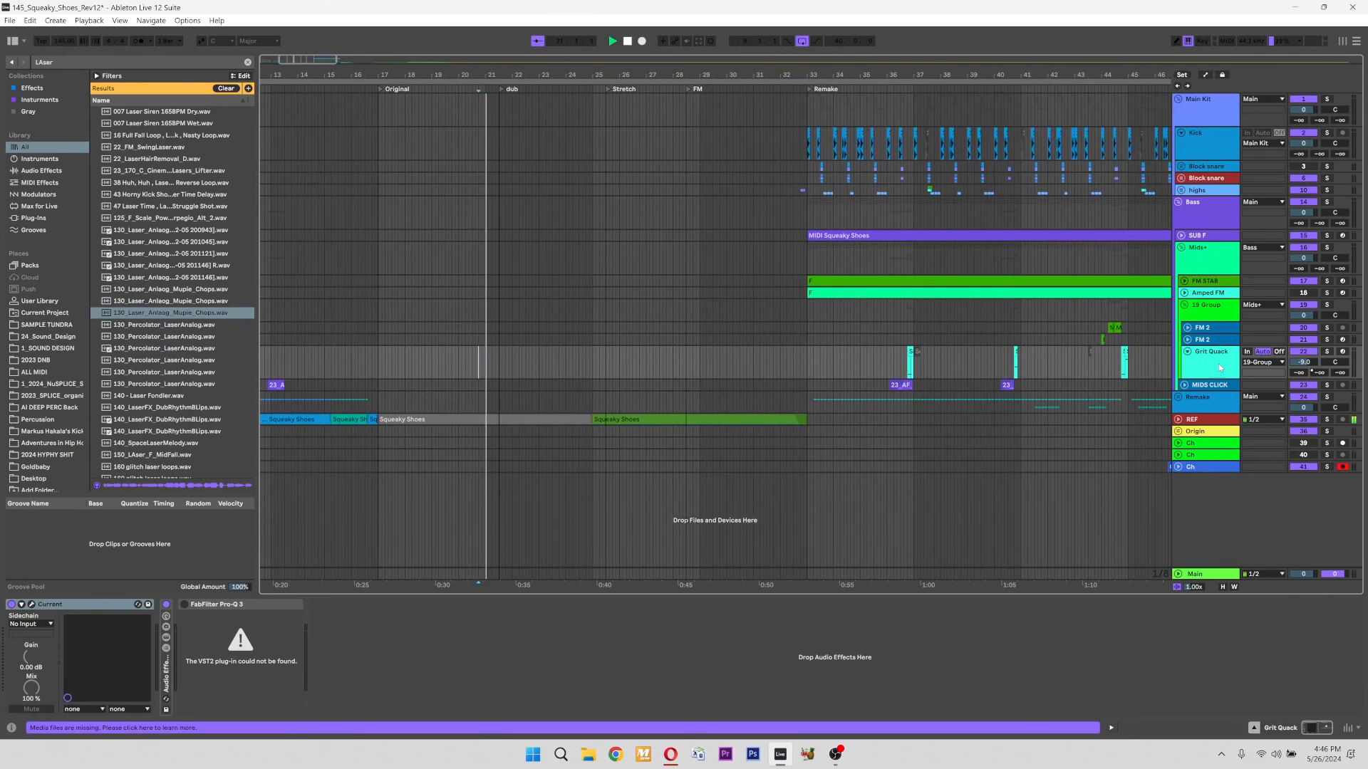
{"action": "key", "text": "space"}
{"action": "key", "text": "space"}
Open the Grit Quack track's Current synth and examine the Telephone Vocal Morph EQ effect and its preset categories
{"action": "left_click_drag", "start_coordinate": [919, 394], "coordinate": [635, 381]}
{"action": "left_click", "coordinate": [854, 350]}
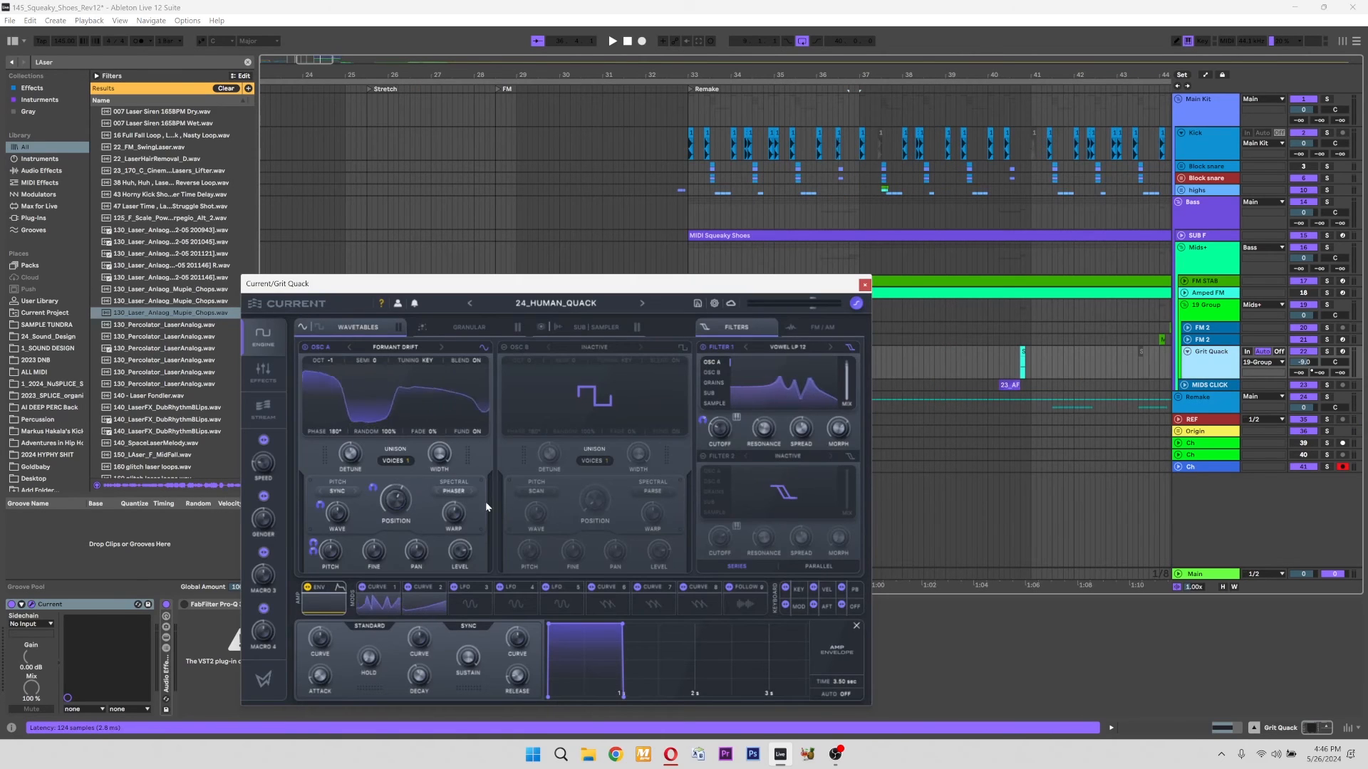
{"action": "left_click", "coordinate": [261, 374]}
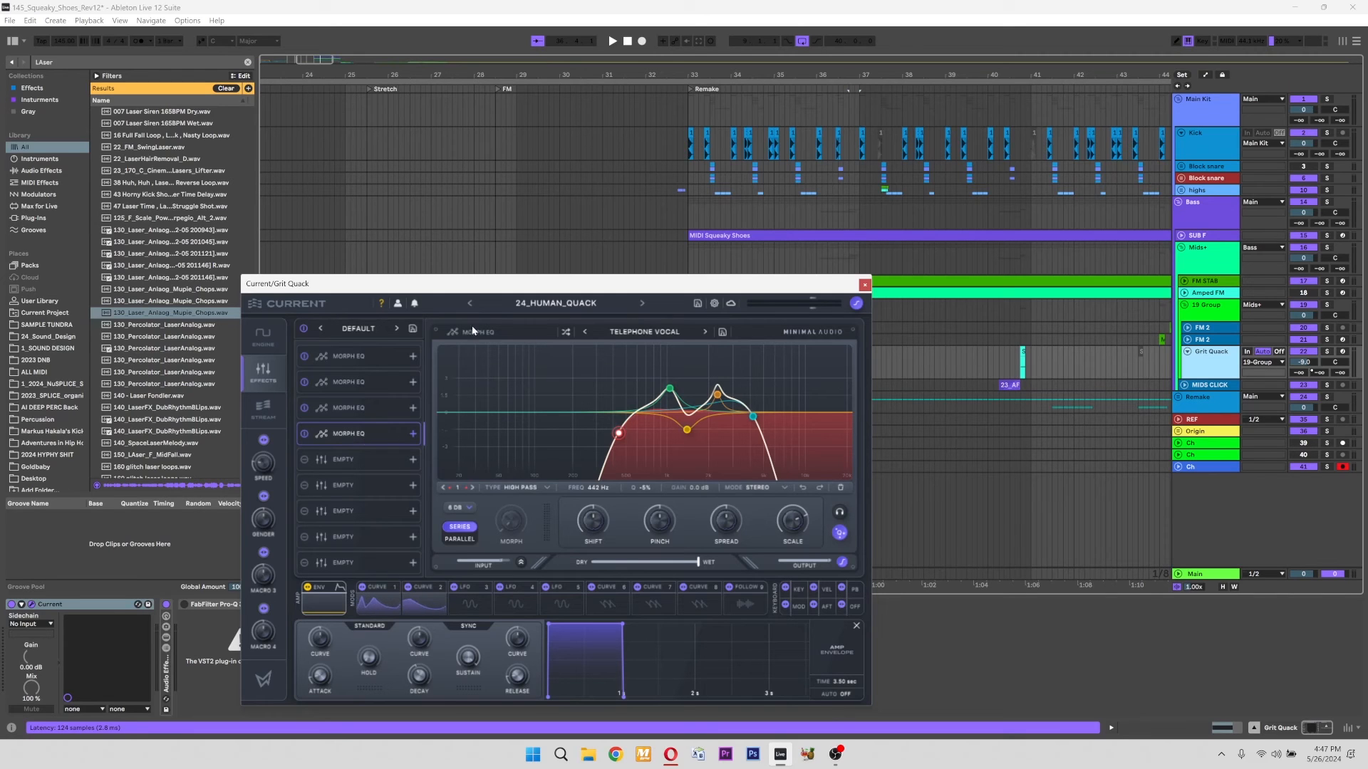
{"action": "left_click", "coordinate": [650, 332]}
{"action": "mouse_move", "coordinate": [676, 409]}
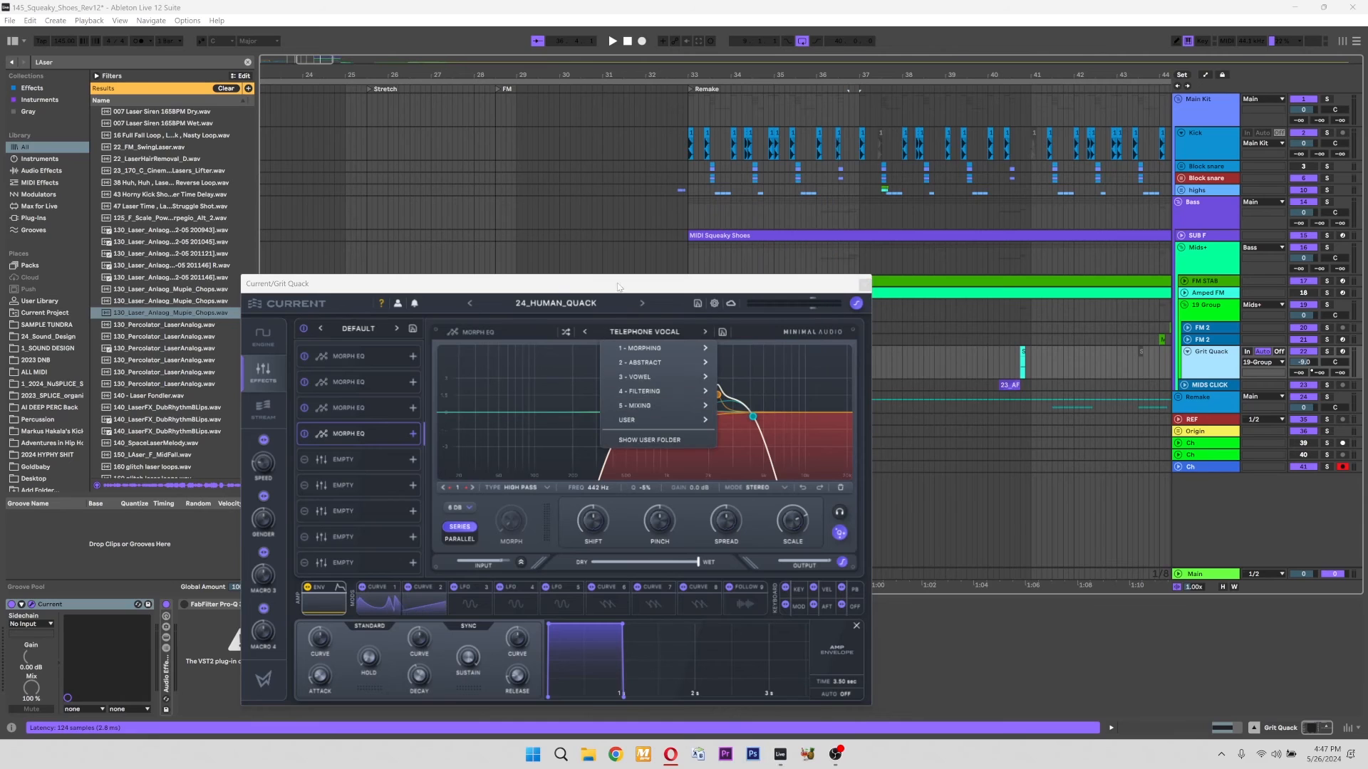
{"action": "left_click", "coordinate": [617, 285]}
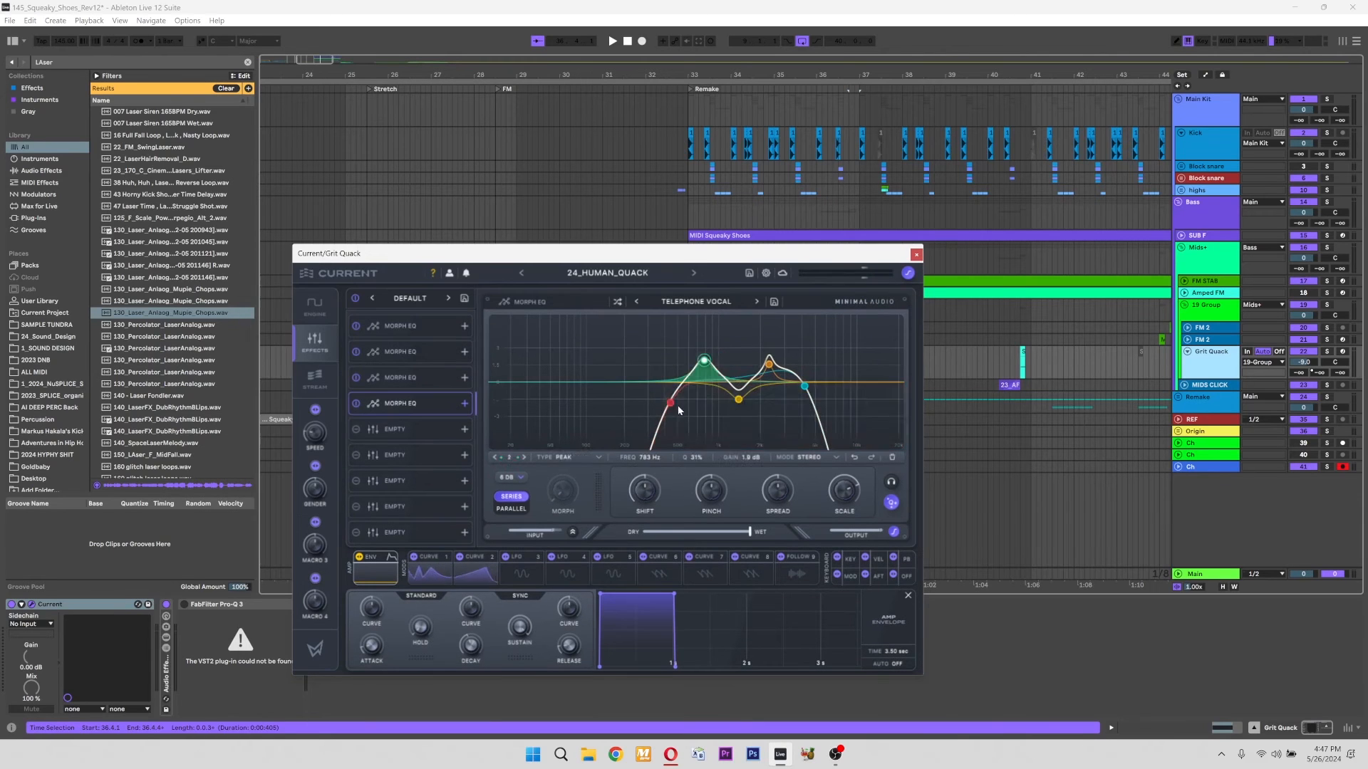
Shift the Telephone Vocal Morph EQ's high-pass band to 385 Hz and its green peak band to 914 Hz
{"action": "left_click_drag", "start_coordinate": [670, 403], "coordinate": [662, 402]}
{"action": "left_click_drag", "start_coordinate": [704, 361], "coordinate": [713, 361]}
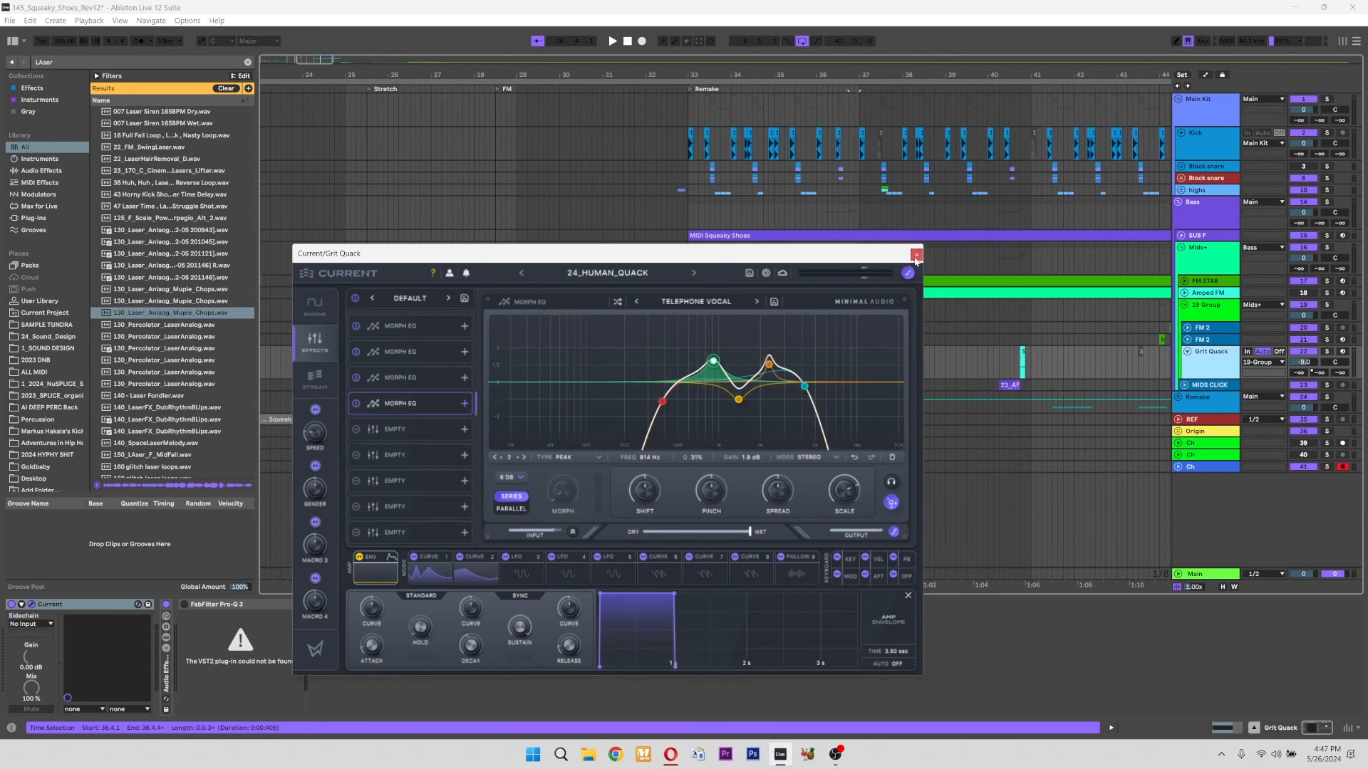
{"action": "left_click", "coordinate": [916, 254]}
{"action": "left_click", "coordinate": [32, 604]}
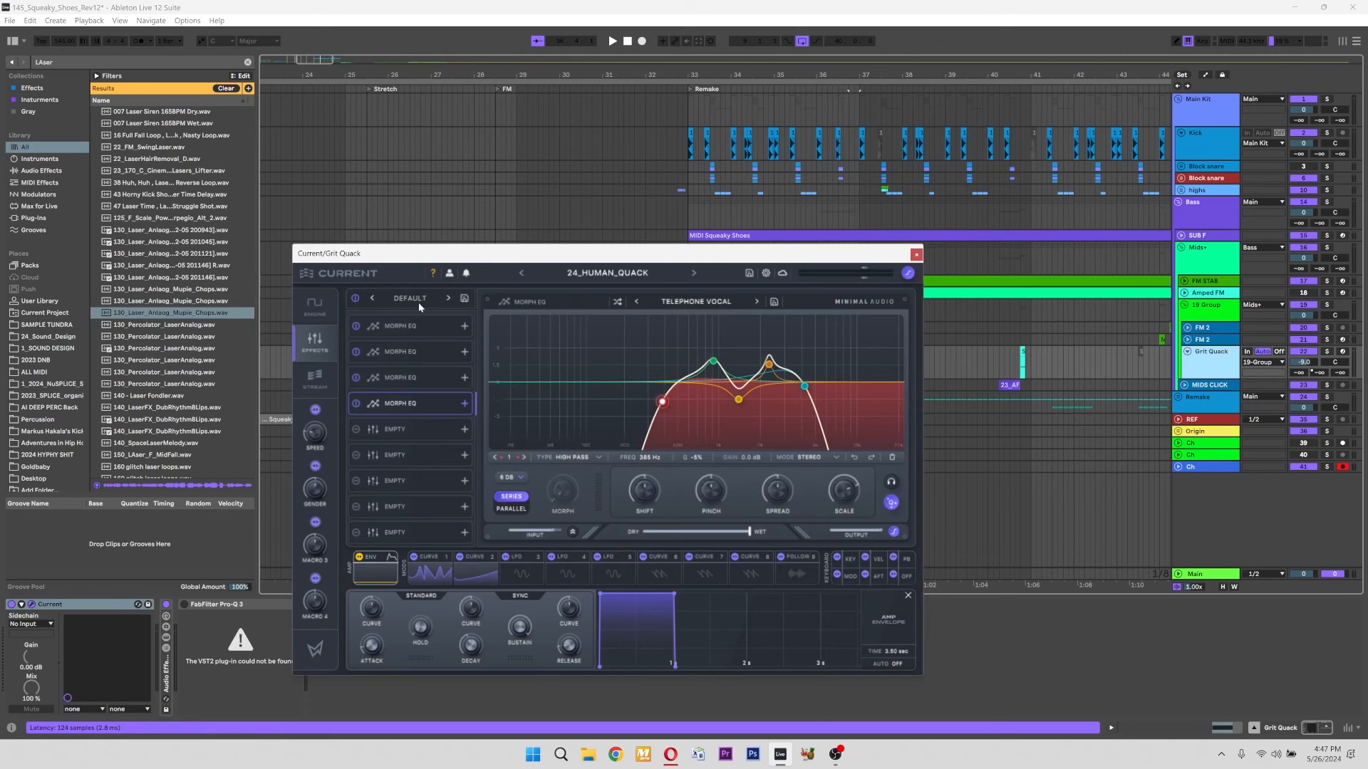
Play the Grit Quack with Current's effect rack bypassed and return to the patch's engine page
{"action": "left_click", "coordinate": [356, 298]}
{"action": "key", "text": "space"}
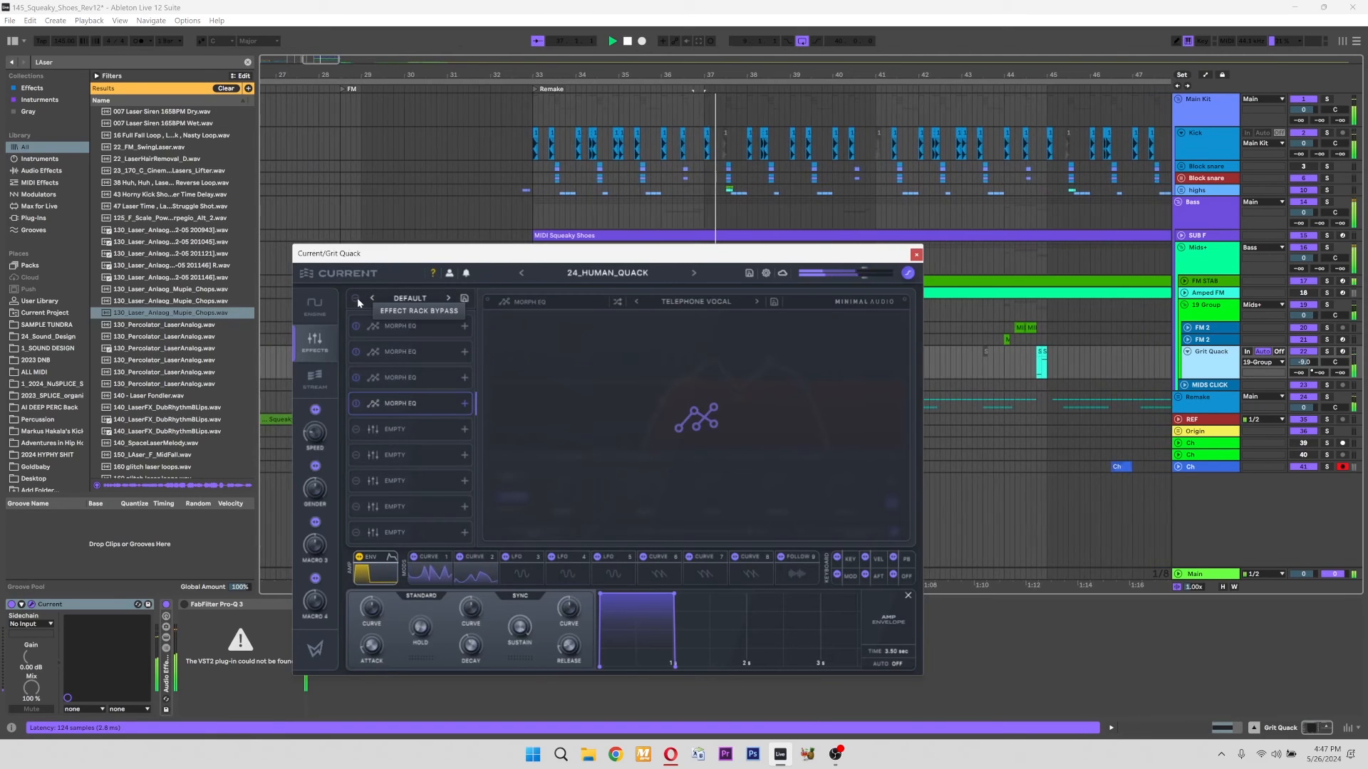
{"action": "left_click", "coordinate": [332, 303]}
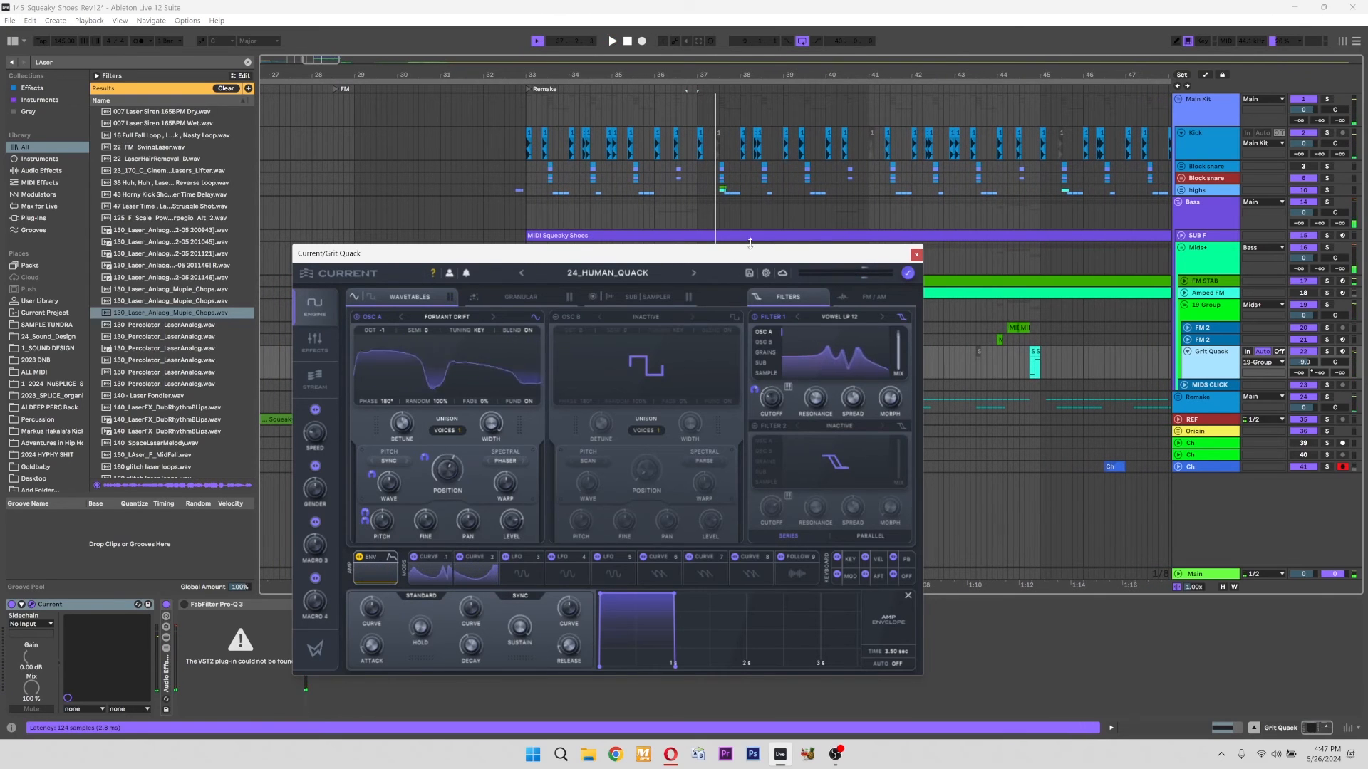
{"action": "left_click_drag", "start_coordinate": [742, 258], "coordinate": [802, 250]}
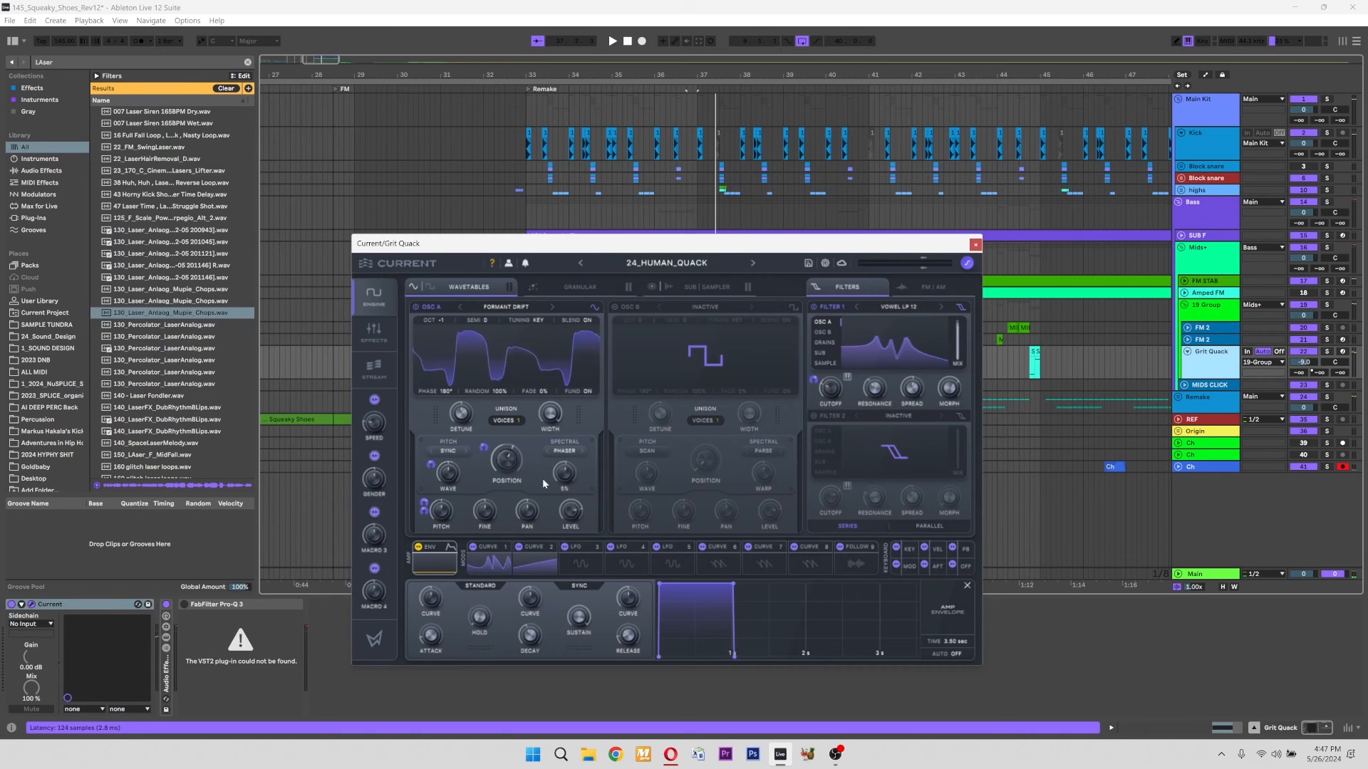
Examine the quack patch's Curve 1 modulation shape and effects page, and close the synth
{"action": "left_click", "coordinate": [495, 566]}
{"action": "key", "text": "space"}
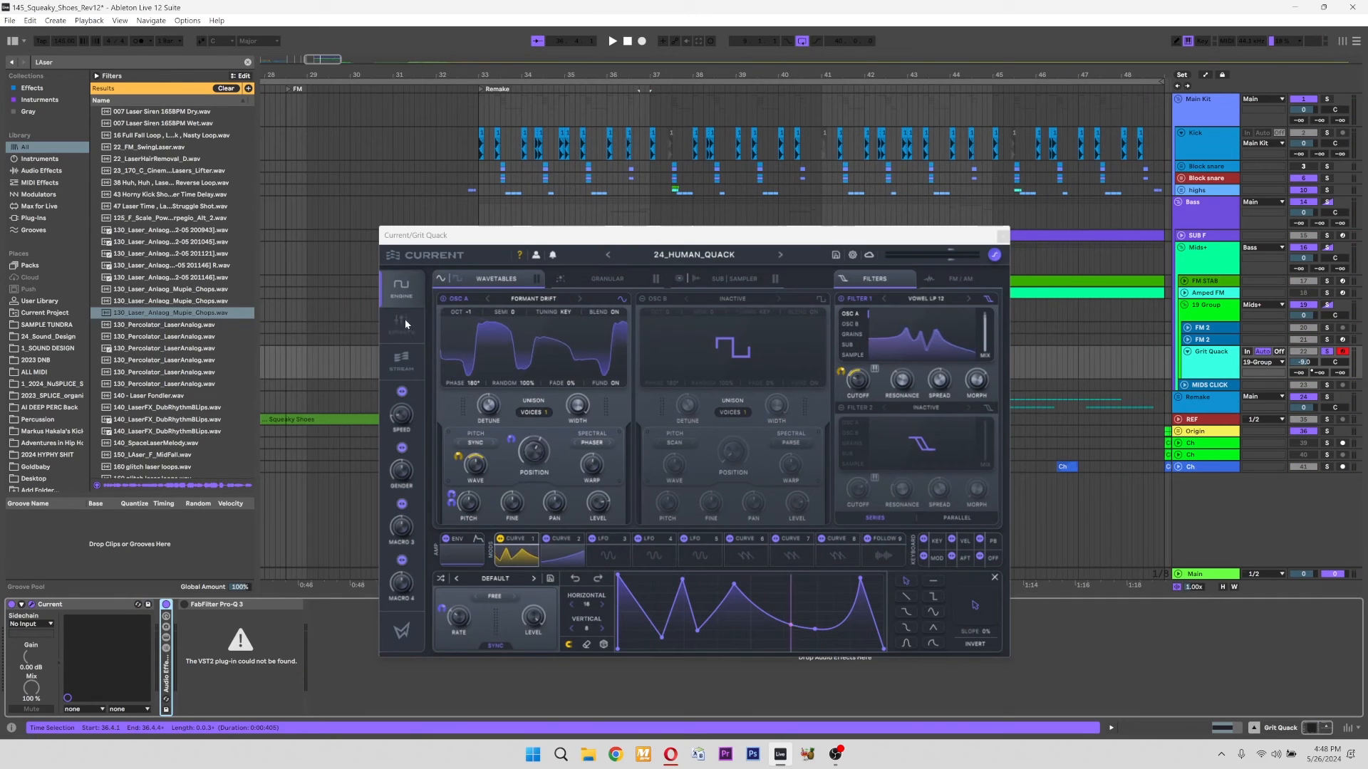
{"action": "left_click", "coordinate": [405, 321]}
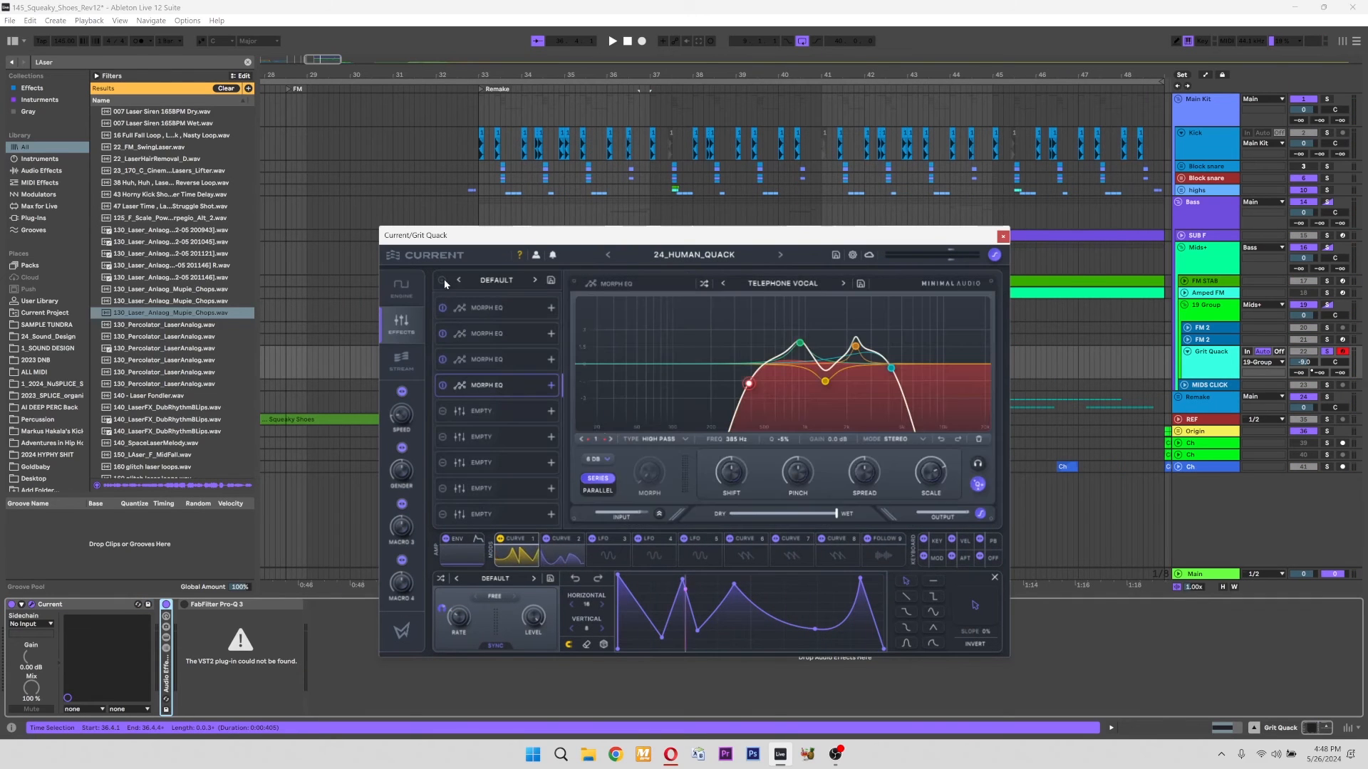
{"action": "left_click", "coordinate": [1003, 236]}
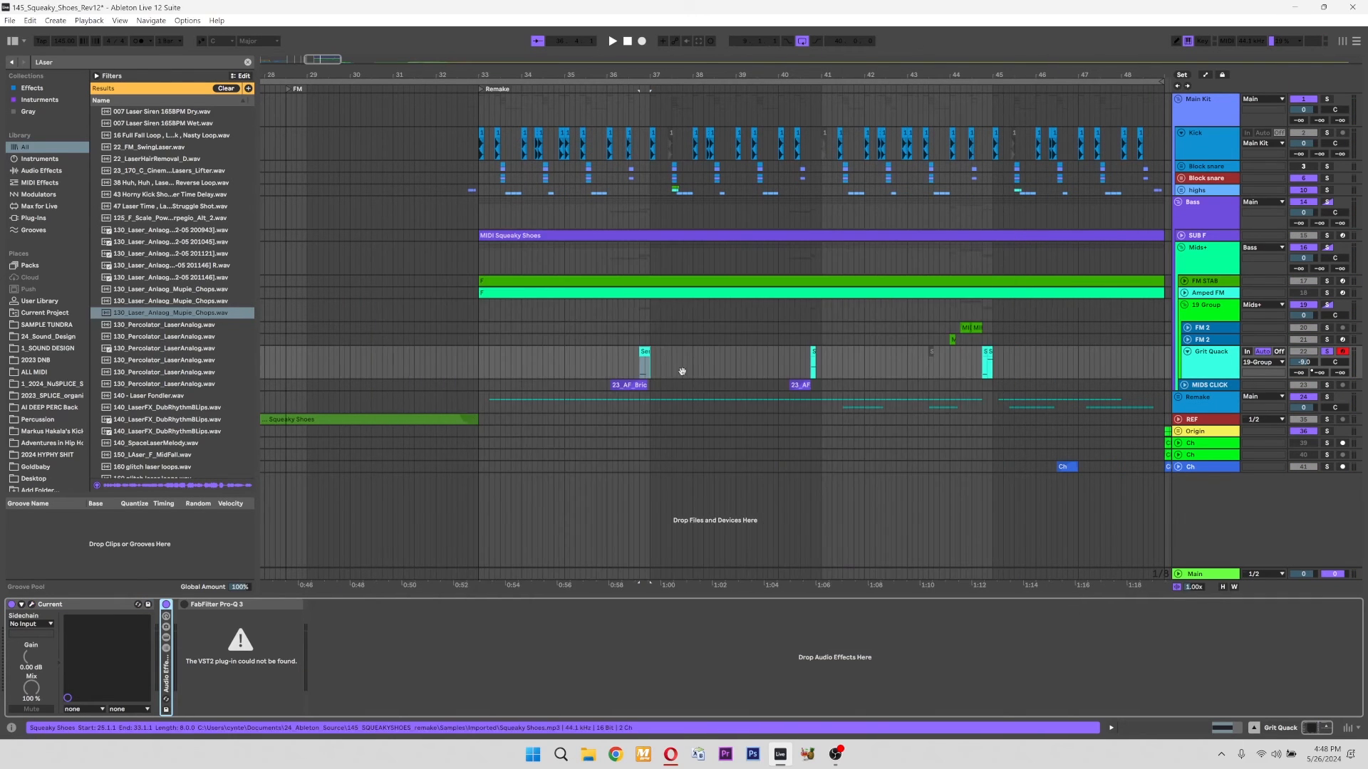
Play the Squeaky Shoes reference from 24.3.1 and from 20.4.1 in the Original section
{"action": "left_click", "coordinate": [326, 420]}
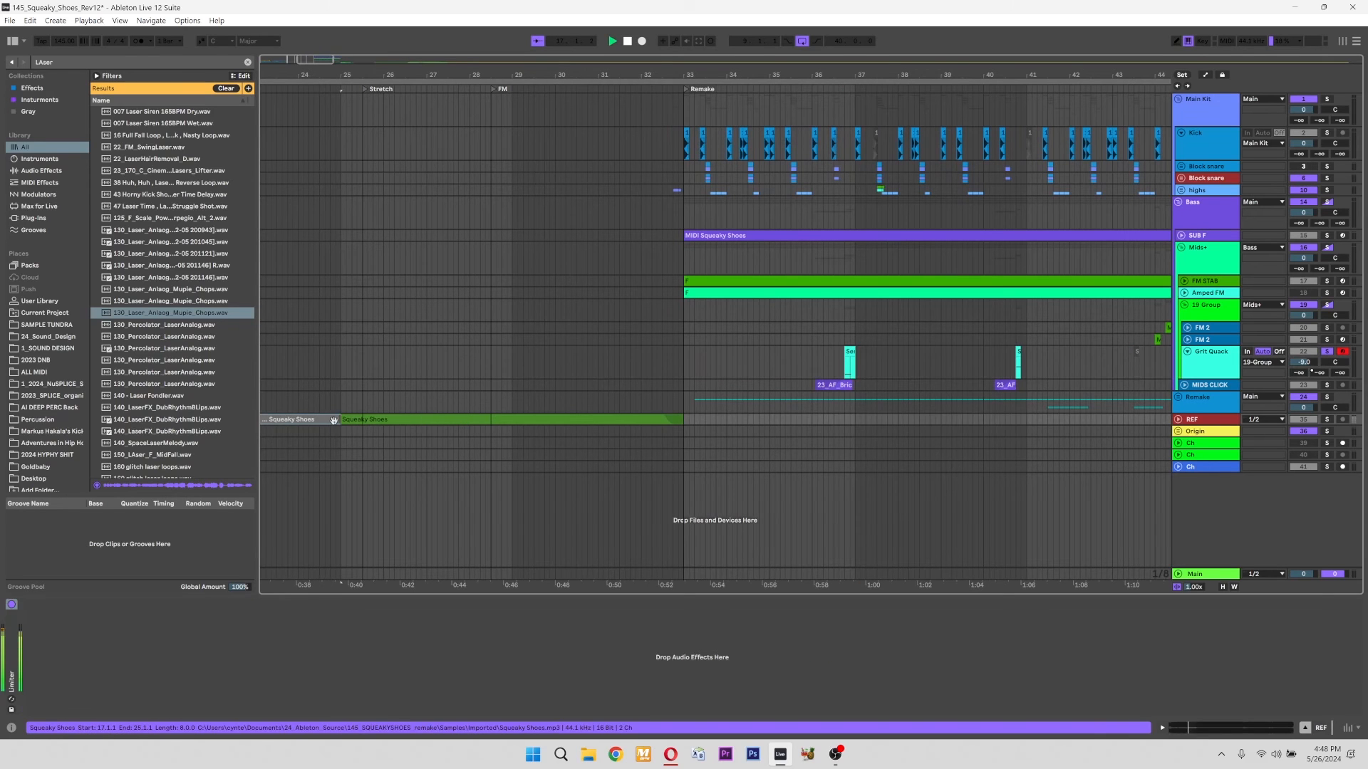
{"action": "left_click", "coordinate": [326, 373]}
{"action": "key", "text": "space"}
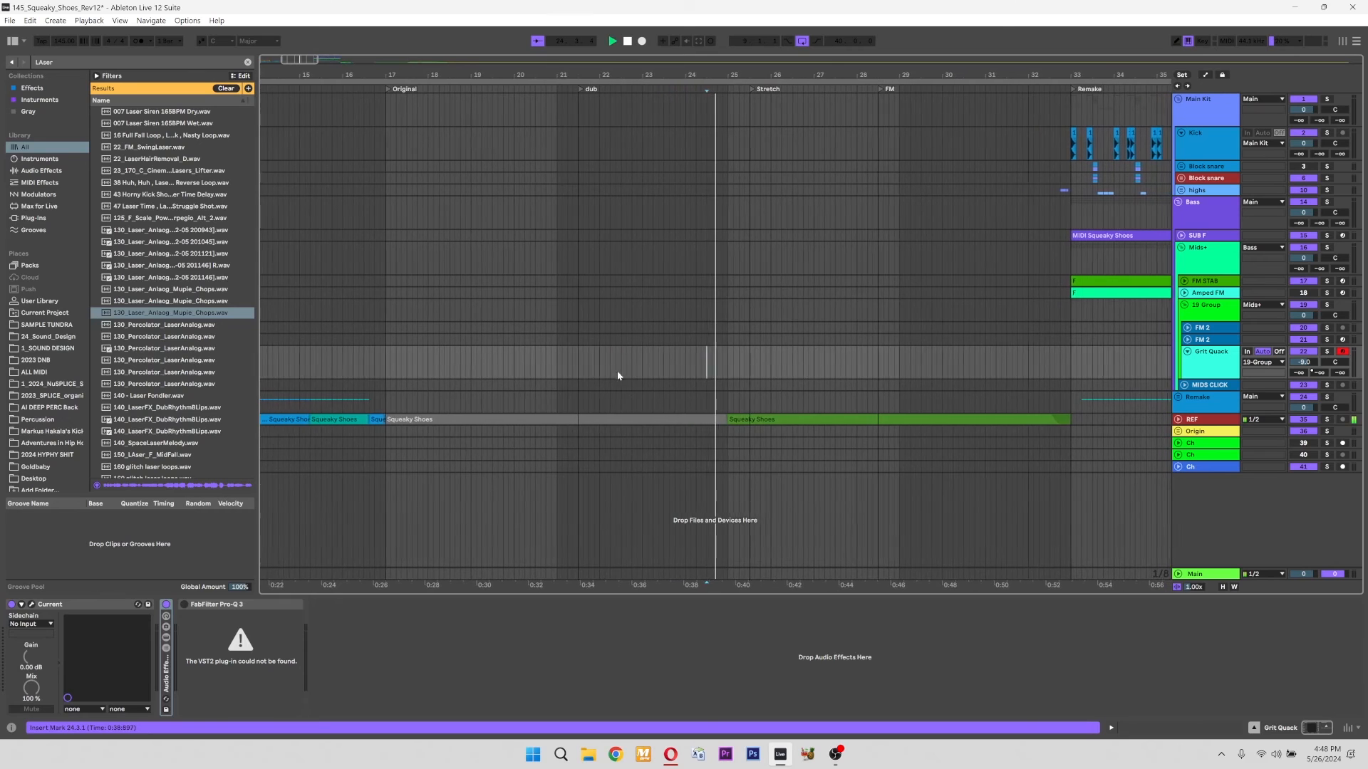
{"action": "left_click", "coordinate": [527, 357]}
{"action": "key", "text": "space"}
{"action": "key", "text": "space"}
{"action": "key", "text": "space"}
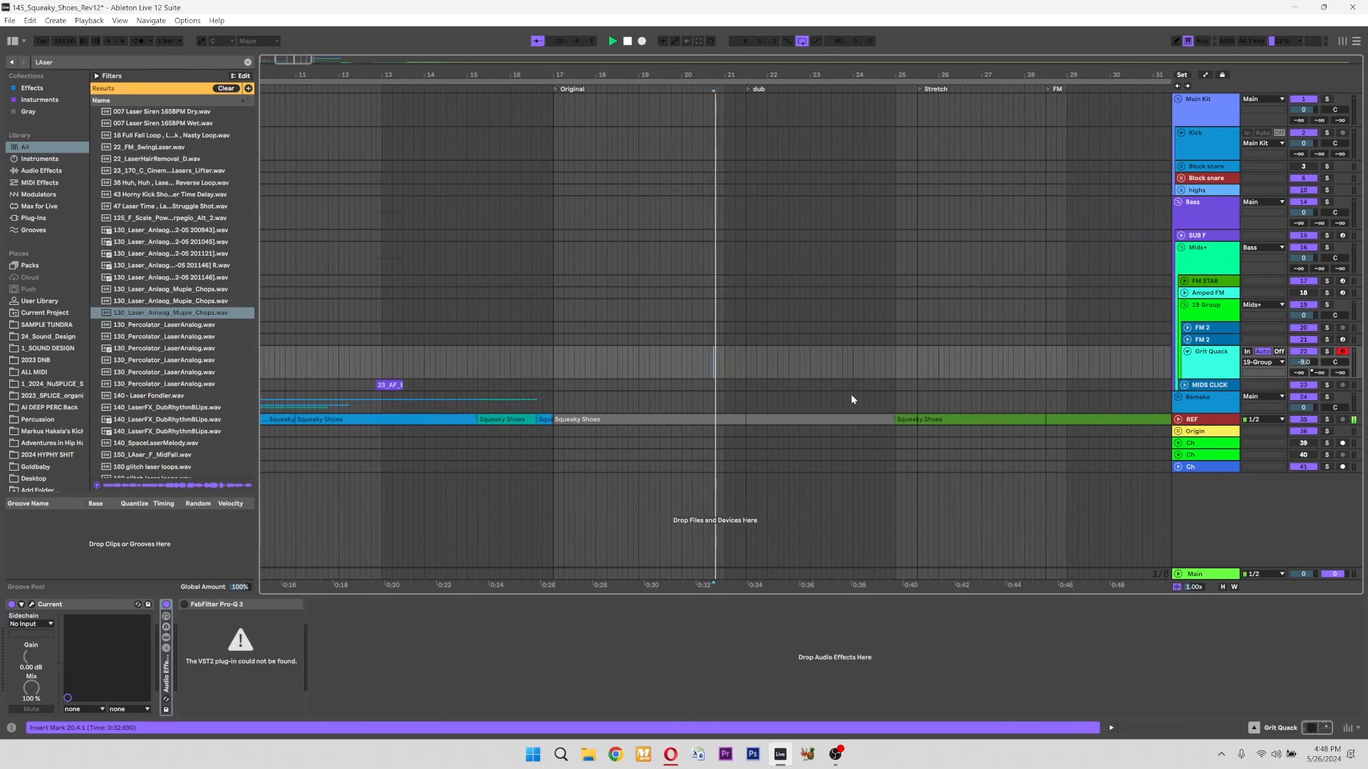
{"action": "key", "text": "space"}
Play the Remake section from the first Grit Quack clip at 36.4.1
{"action": "scroll", "coordinate": [809, 406], "scroll_direction": "right", "scroll_amount": 7}
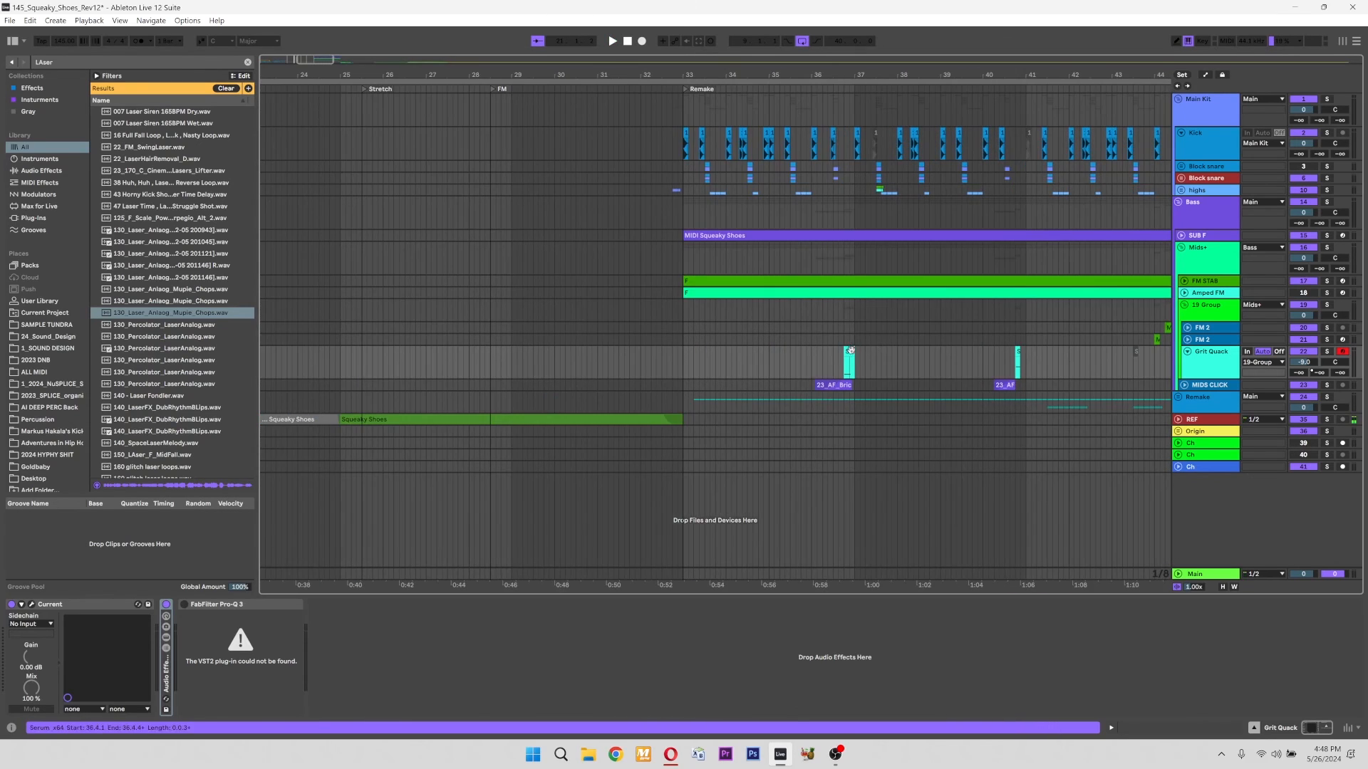
{"action": "key", "text": "space"}
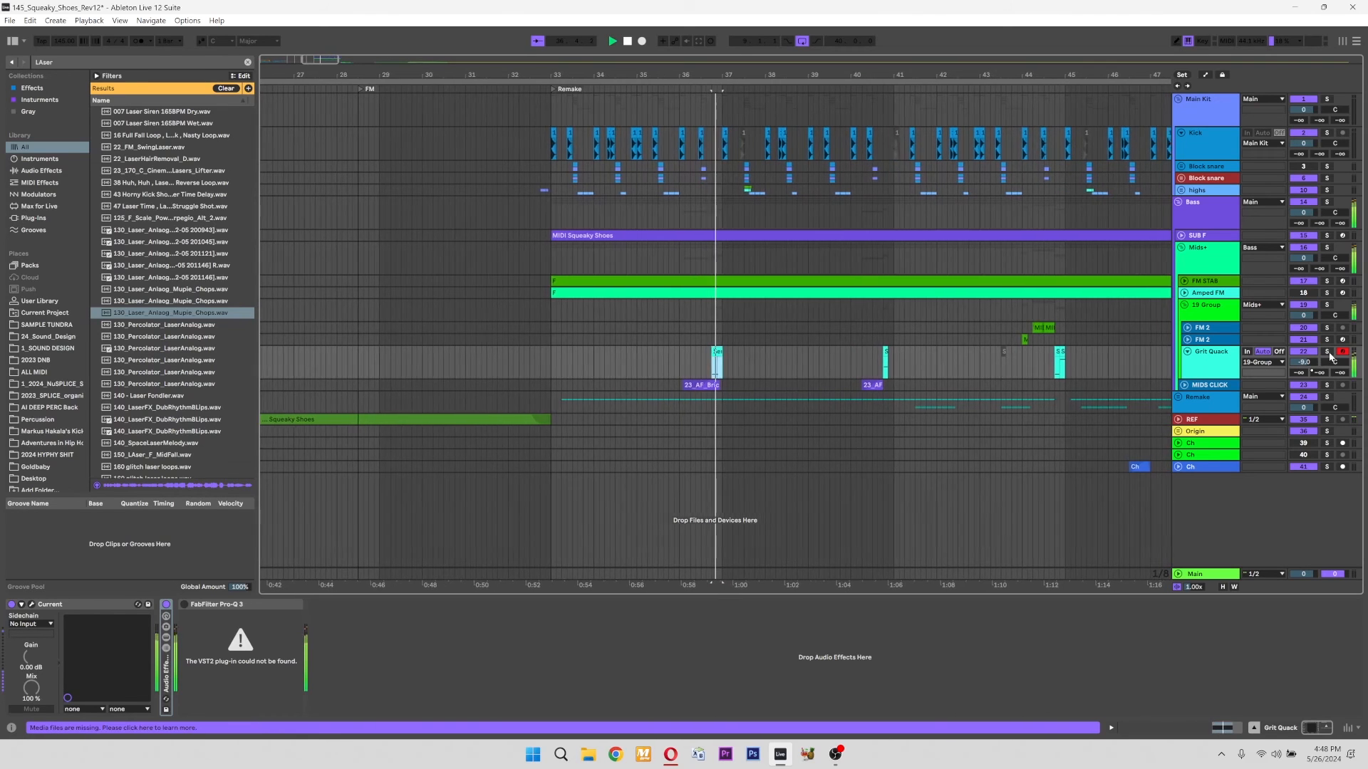
{"action": "key", "text": "space"}
{"action": "key", "text": "space"}
{"action": "key", "text": "space"}
{"action": "left_click", "coordinate": [733, 362]}
{"action": "scroll", "coordinate": [849, 362], "scroll_direction": "up", "scroll_amount": 2}
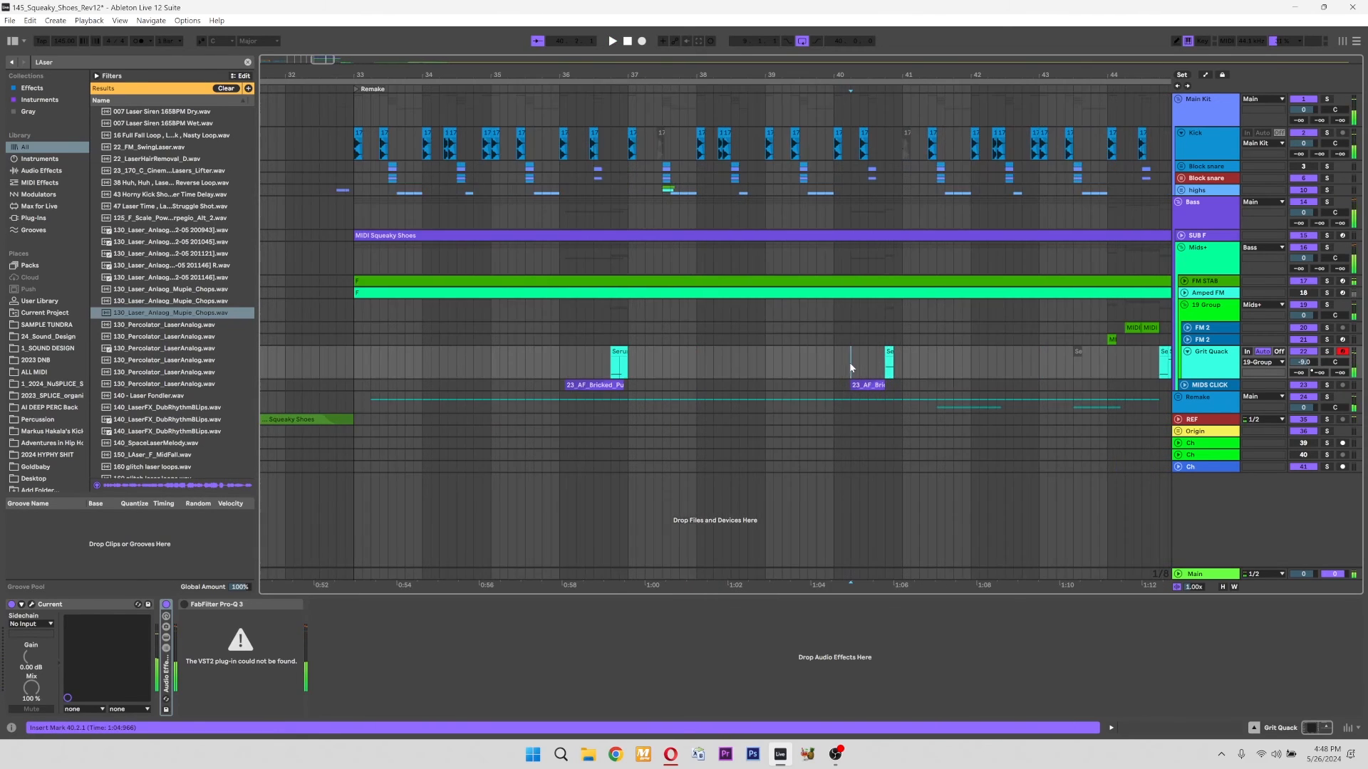
Unfold the FM STAB track, select it and play the Remake section from its start
{"action": "scroll", "coordinate": [849, 362], "scroll_direction": "down", "scroll_amount": 4}
{"action": "left_click", "coordinate": [1185, 281]}
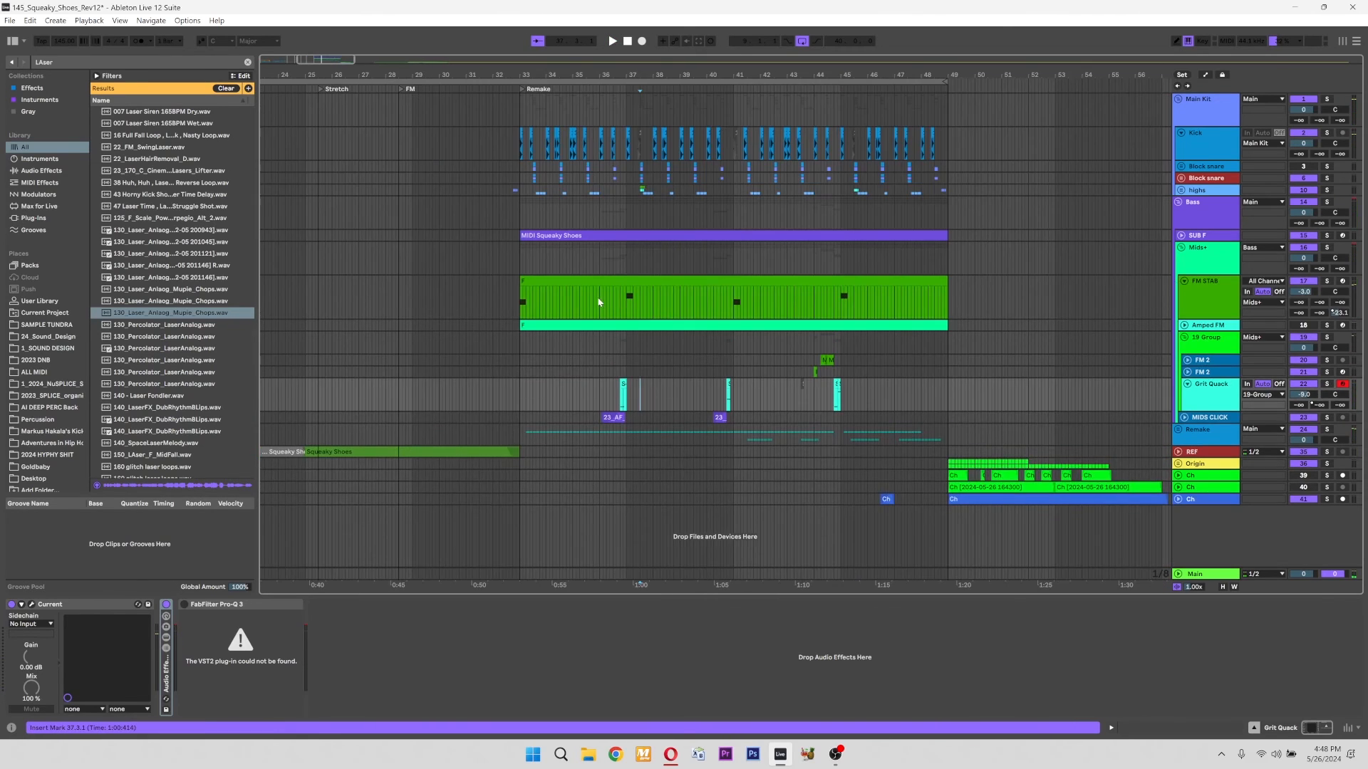
{"action": "left_click", "coordinate": [1215, 303]}
{"action": "key", "text": "space"}
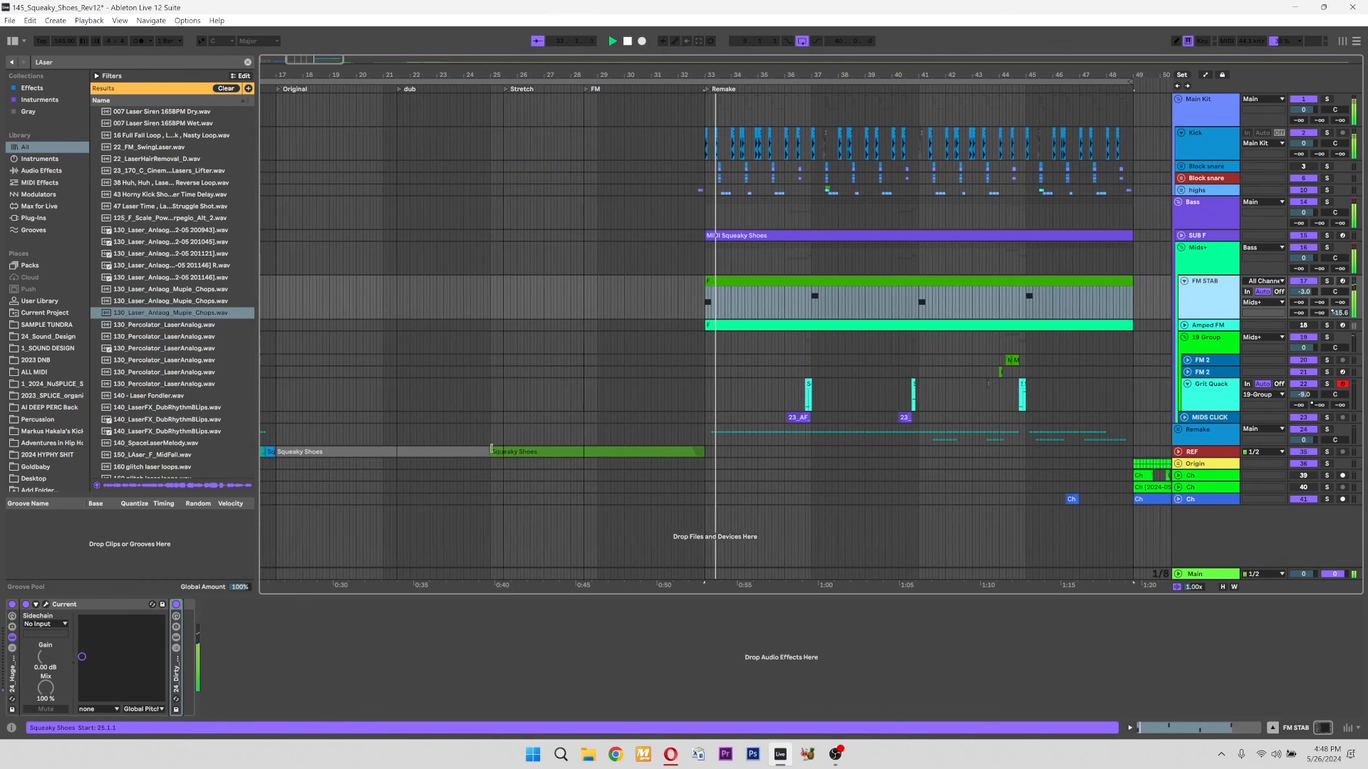
Play the reference clip at the Original marker to compare it with the FM STAB part in the Remake section
{"action": "left_click", "coordinate": [347, 452]}
{"action": "key", "text": "space"}
{"action": "key", "text": "space"}
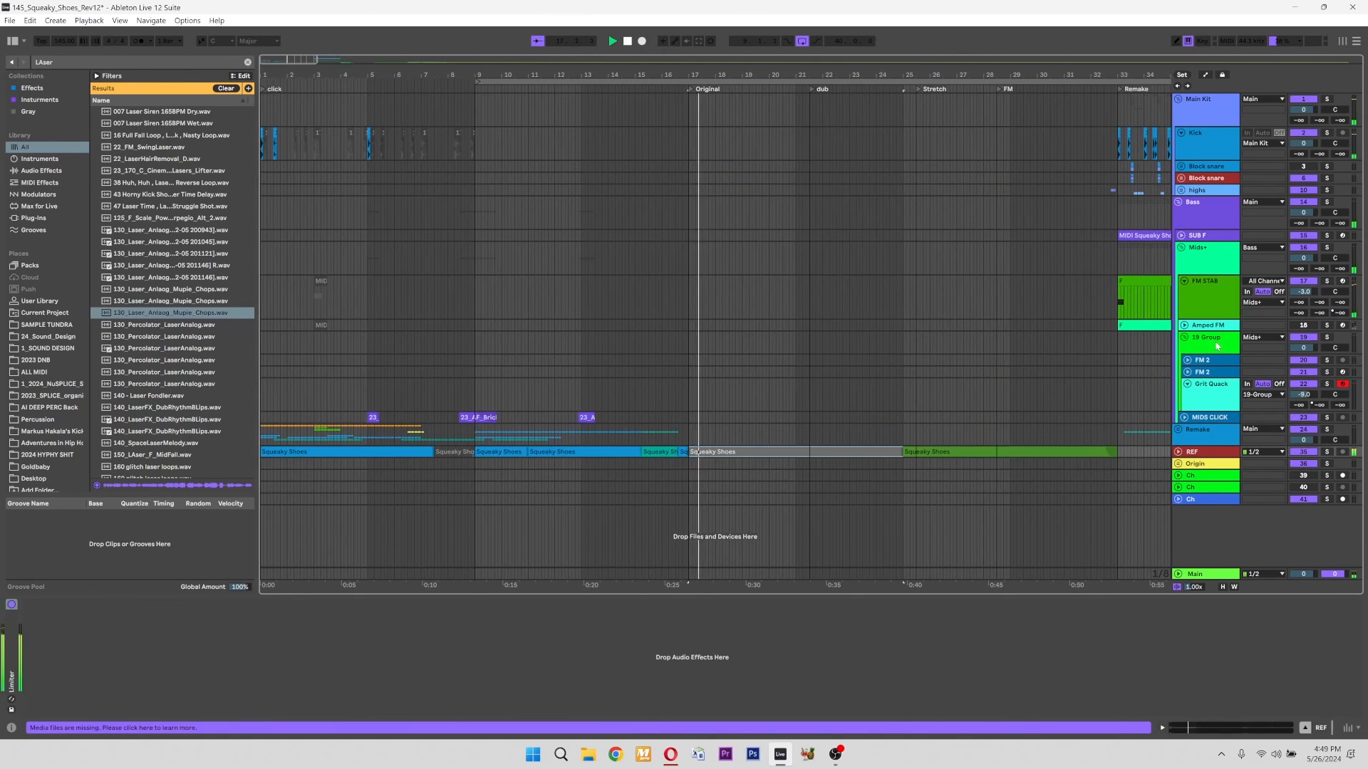
{"action": "left_click", "coordinate": [1165, 293]}
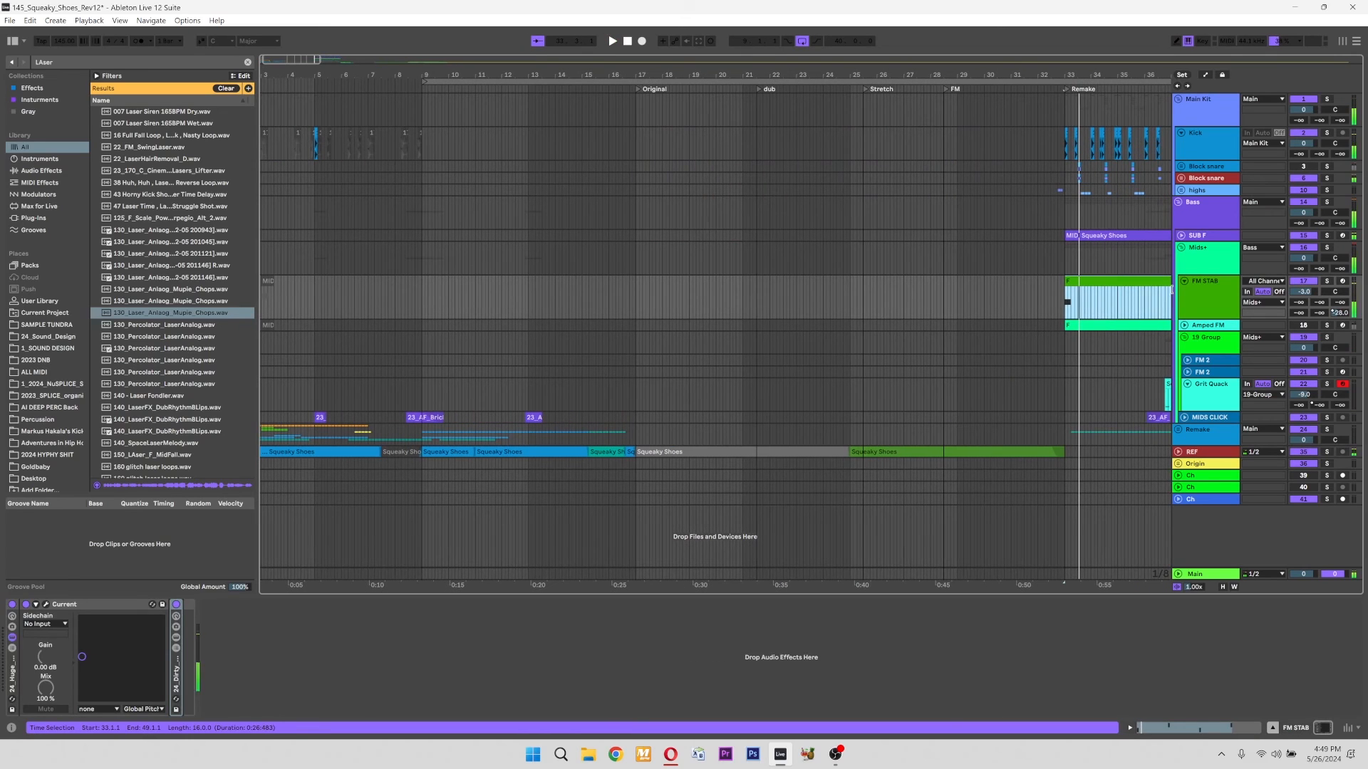
Open the FM STAB track's Current synth and examine the 24_AMPFM patch's oscillators and Oscillator B's Position control
{"action": "left_click", "coordinate": [1207, 298]}
{"action": "left_click", "coordinate": [46, 607]}
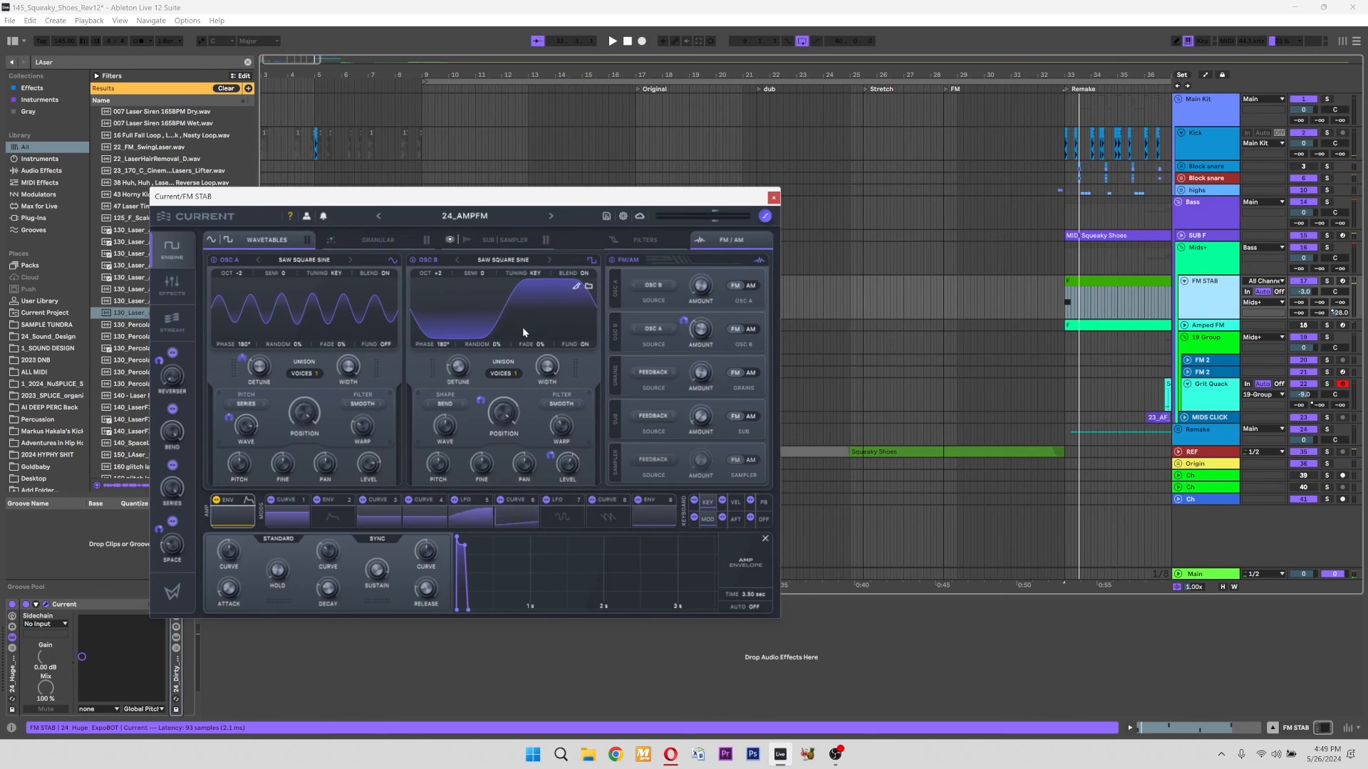
{"action": "mouse_move", "coordinate": [502, 411]}
{"action": "left_mouse_down"}
{"action": "mouse_move", "coordinate": [496, 437]}
{"action": "mouse_move", "coordinate": [501, 406]}
{"action": "left_mouse_up"}
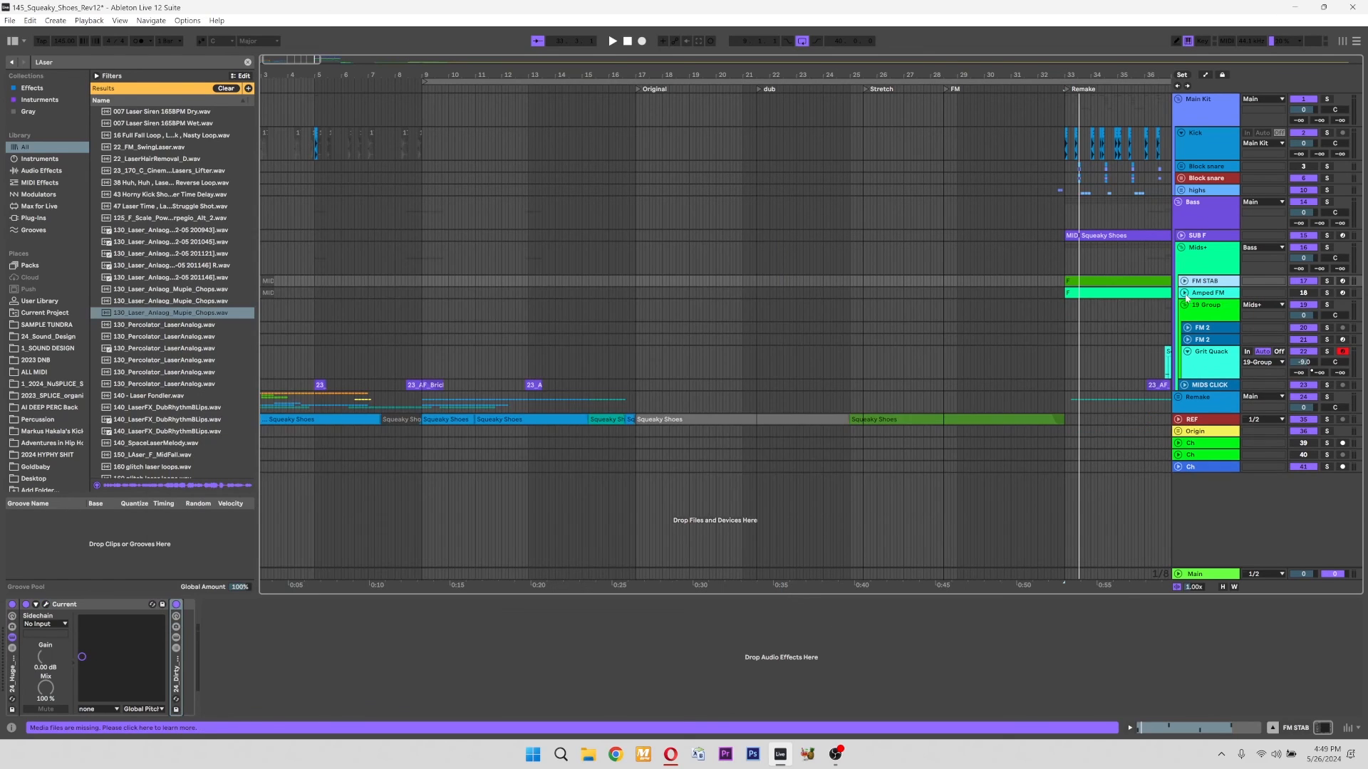
Unfold and solo the Amped FM track with its Current synth open
{"action": "left_click", "coordinate": [1184, 292]}
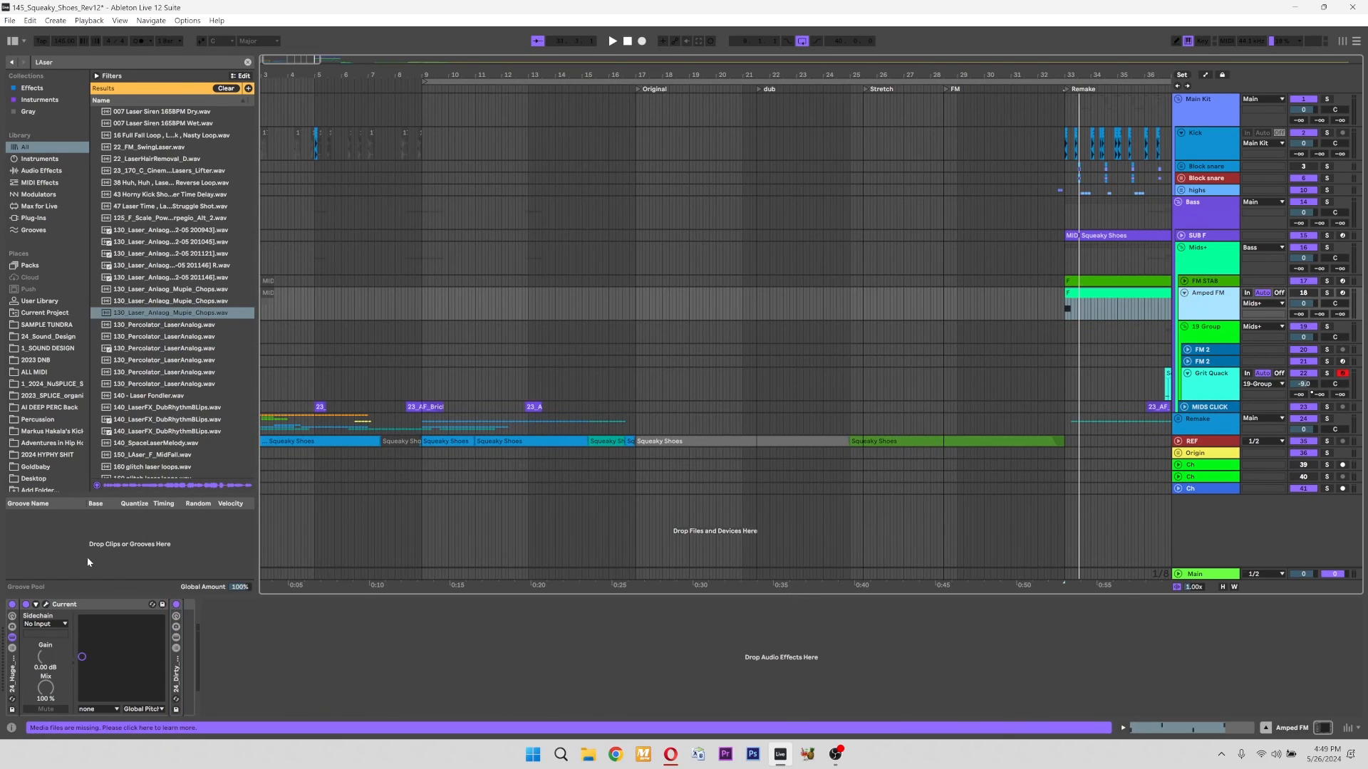
{"action": "left_click", "coordinate": [44, 604]}
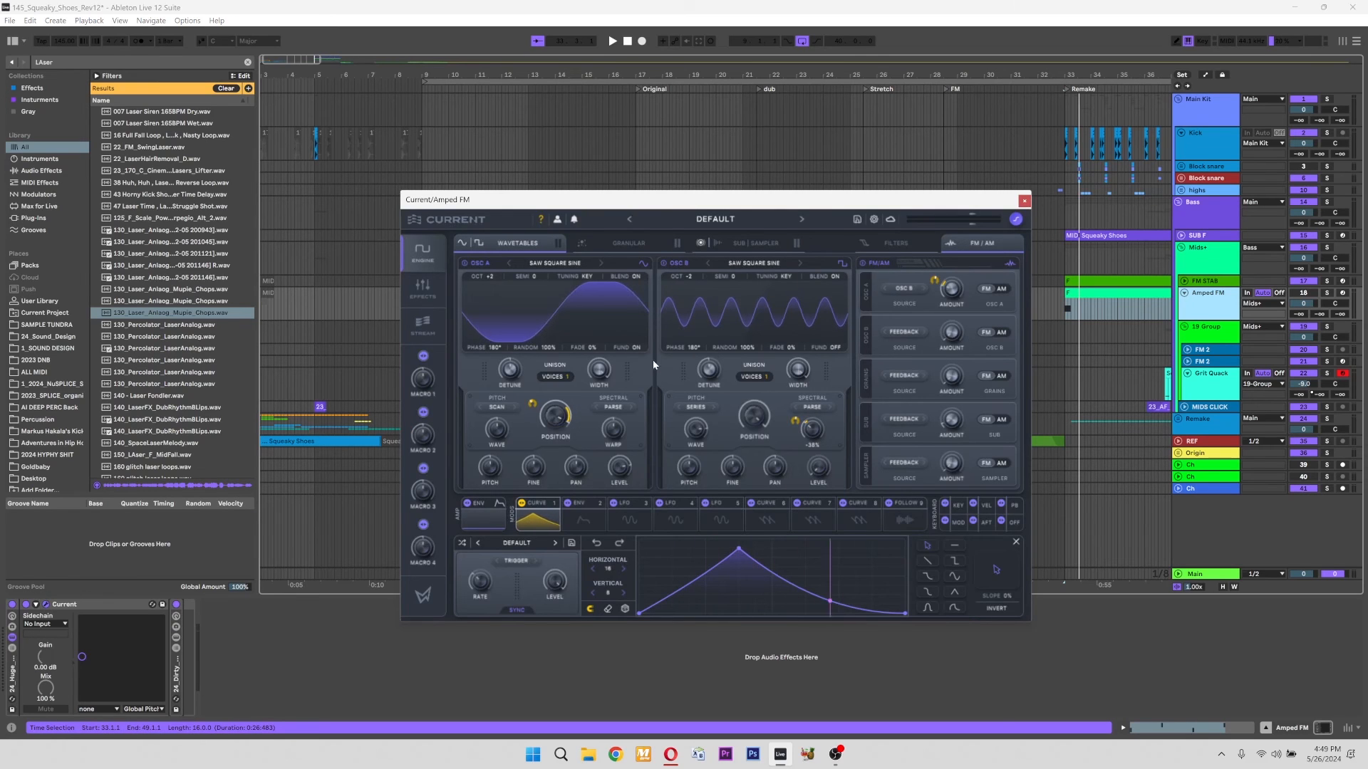
{"action": "left_click_drag", "start_coordinate": [834, 199], "coordinate": [827, 199]}
{"action": "left_click", "coordinate": [1327, 294]}
{"action": "left_click", "coordinate": [1328, 293]}
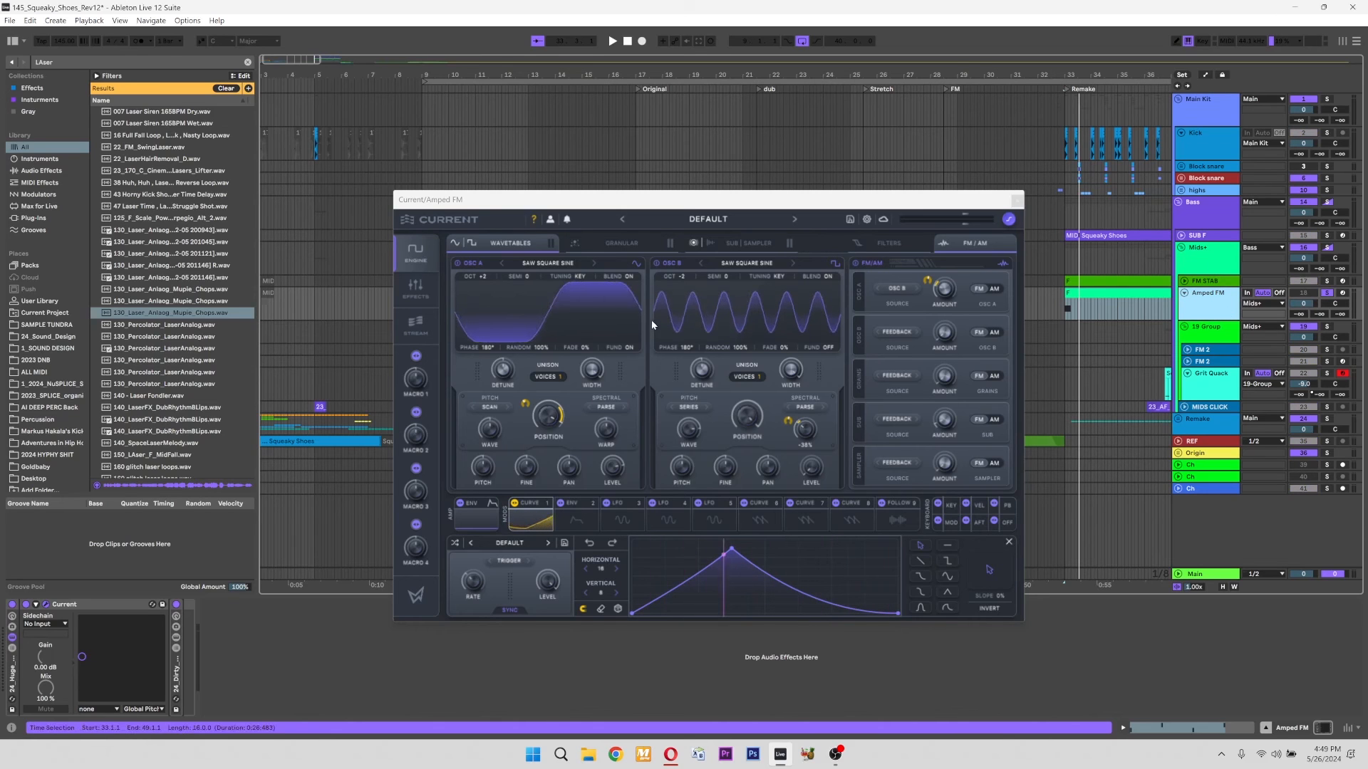
Play the soloed Amped FM part while examining its Saw Square Sine wavetable oscillators and Curve 1
{"action": "mouse_move", "coordinate": [683, 200]}
{"action": "left_mouse_down"}
{"action": "mouse_move", "coordinate": [684, 215]}
{"action": "mouse_move", "coordinate": [675, 202]}
{"action": "left_mouse_up"}
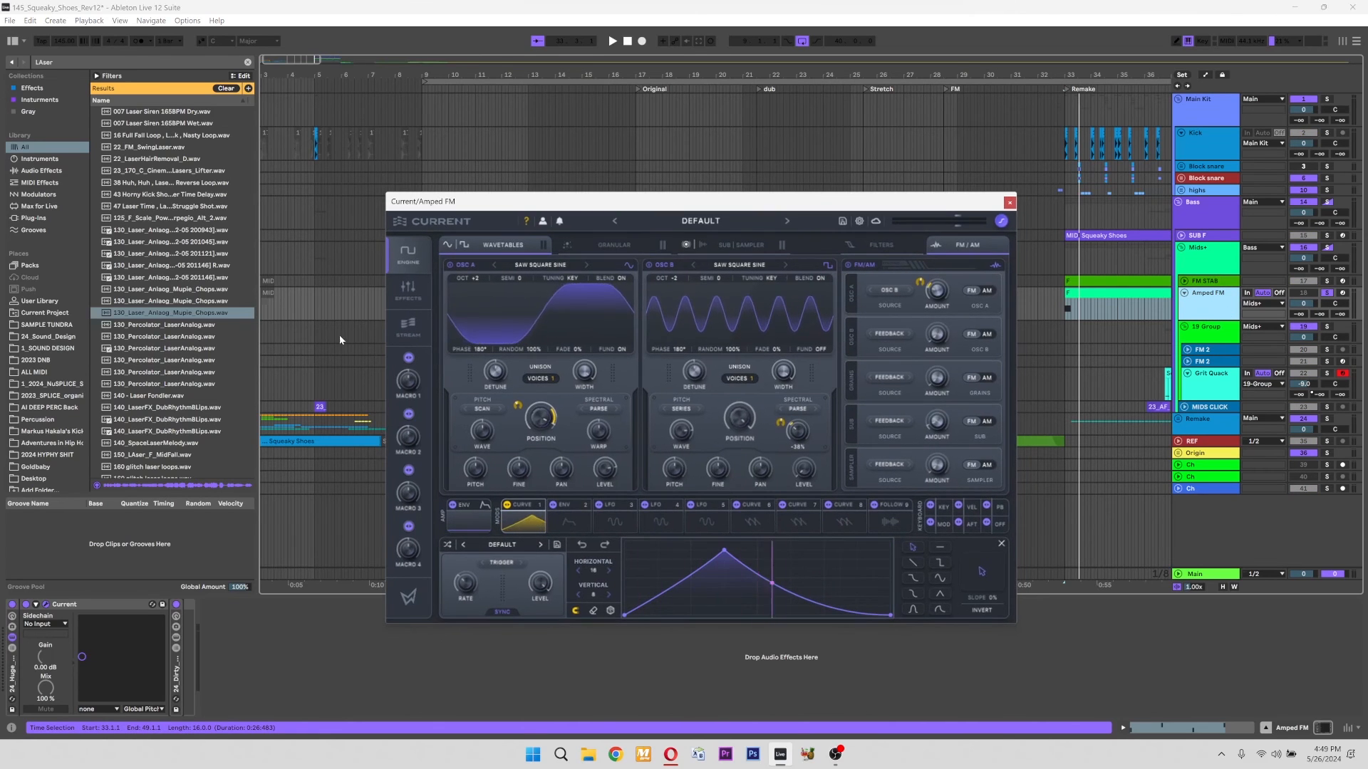
{"action": "key", "text": "space"}
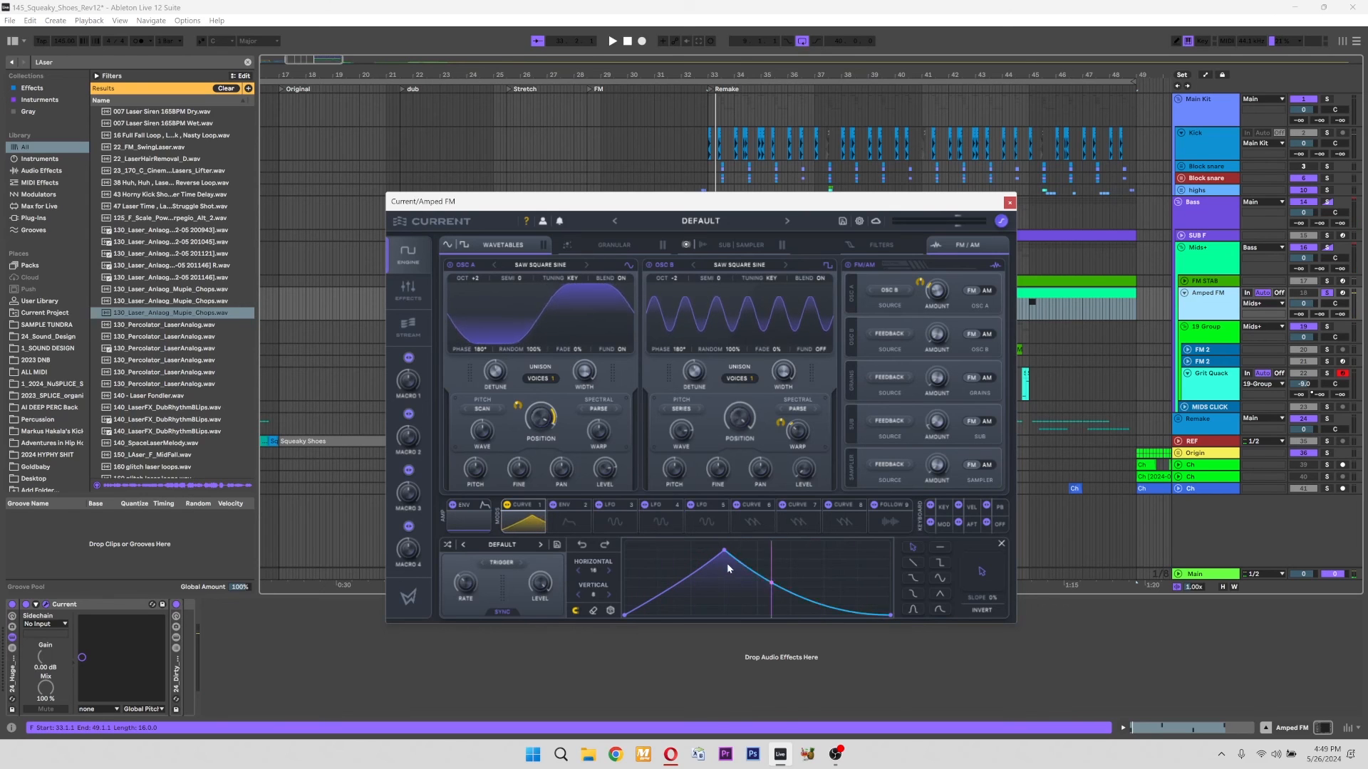
{"action": "key", "text": "space"}
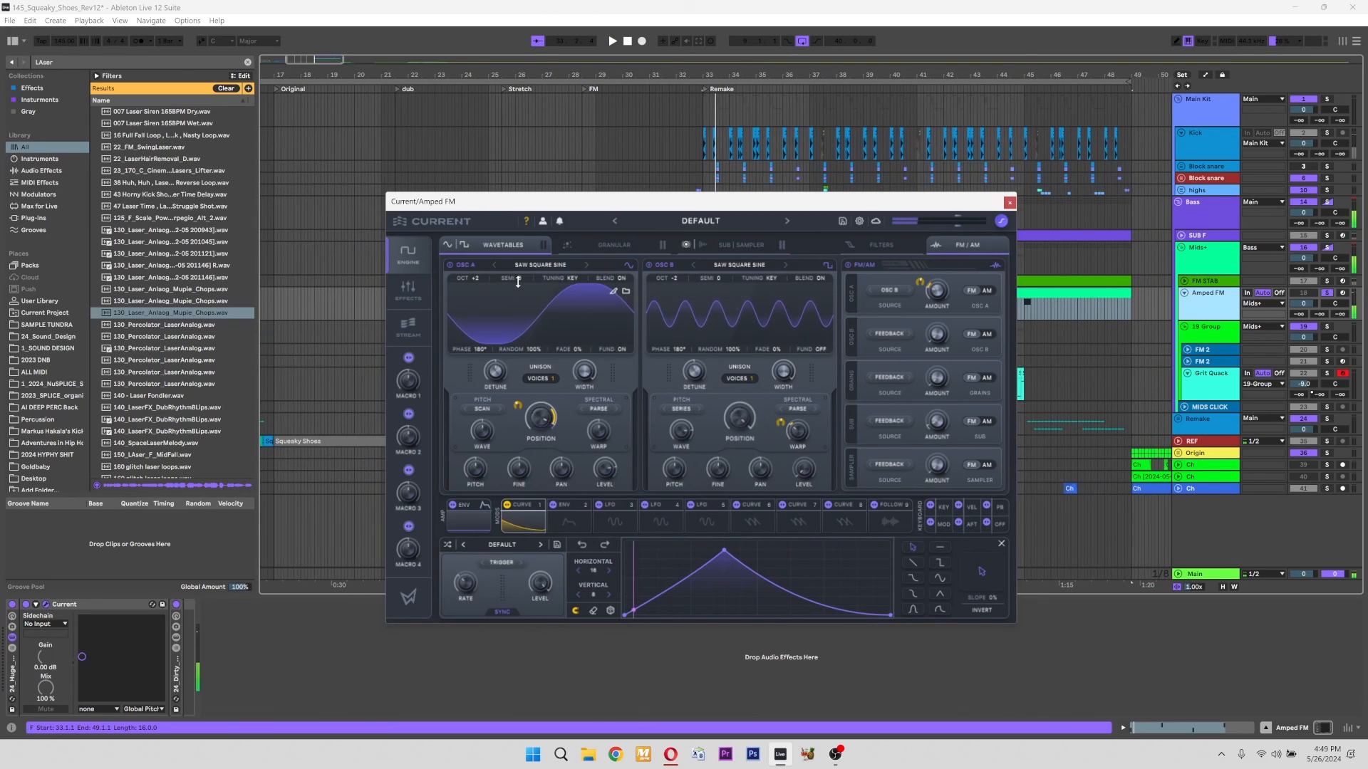
{"action": "left_click", "coordinate": [670, 244]}
{"action": "left_click", "coordinate": [520, 245]}
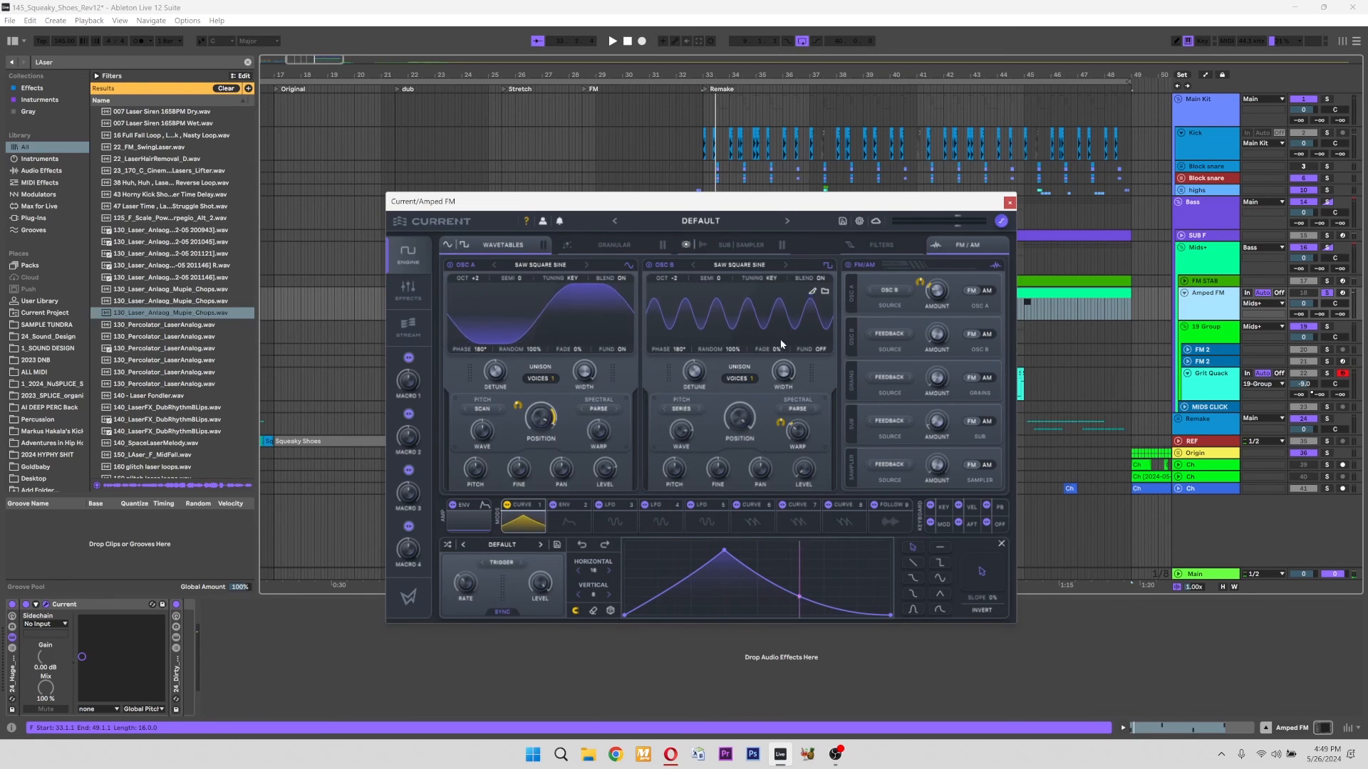
Examine Oscillator B's Wave and Warp controls in the Amped FM synth, and collapse the Curve 1 editor
{"action": "mouse_move", "coordinate": [682, 434]}
{"action": "left_click_drag", "start_coordinate": [680, 433], "coordinate": [678, 411]}
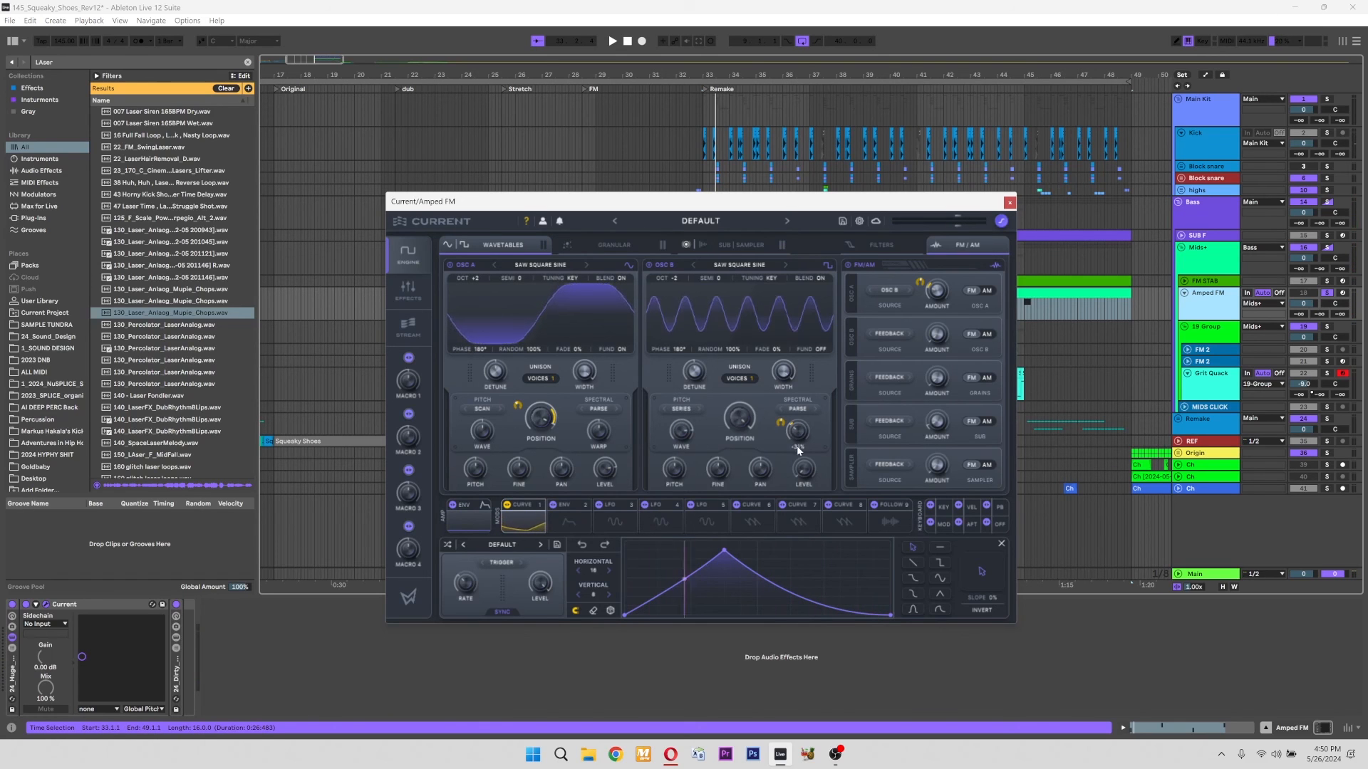
{"action": "left_click_drag", "start_coordinate": [798, 442], "coordinate": [798, 447]}
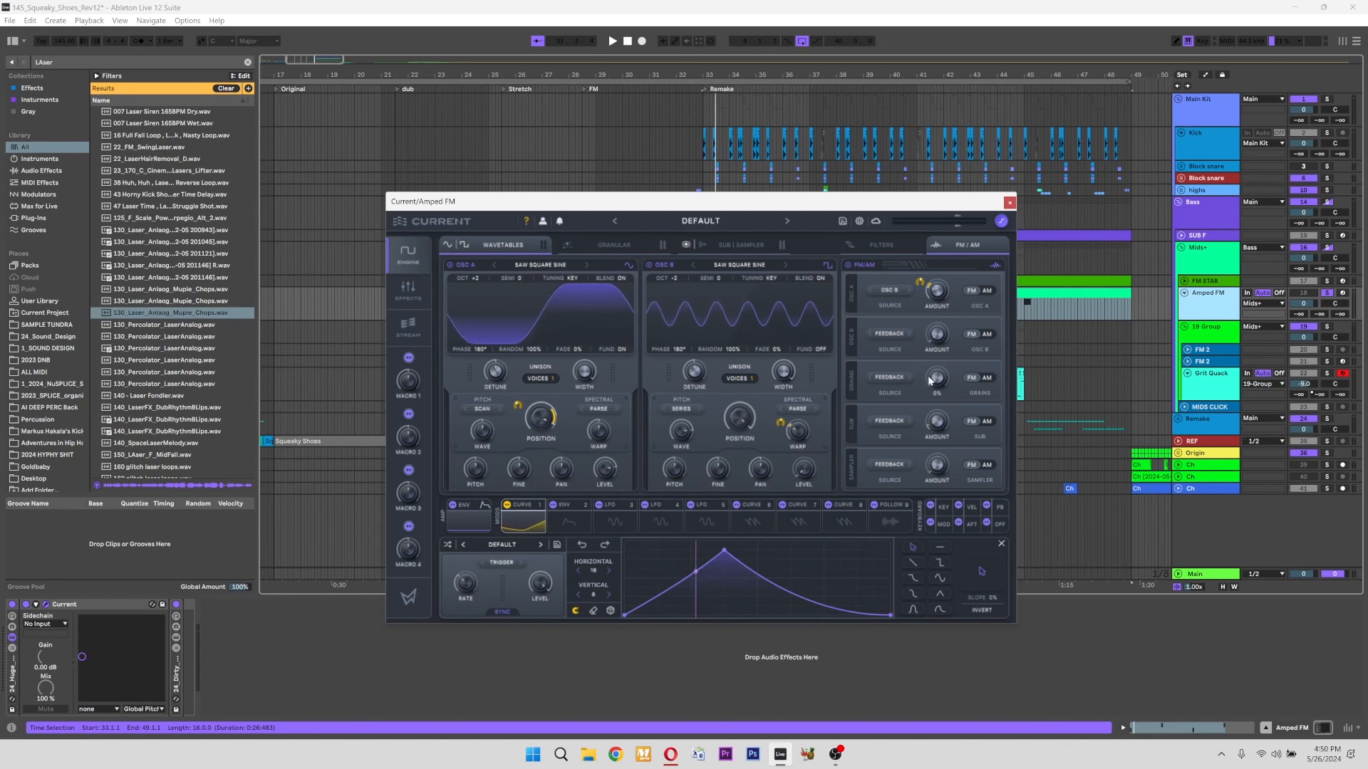
{"action": "key", "text": "space"}
{"action": "left_click", "coordinate": [523, 521]}
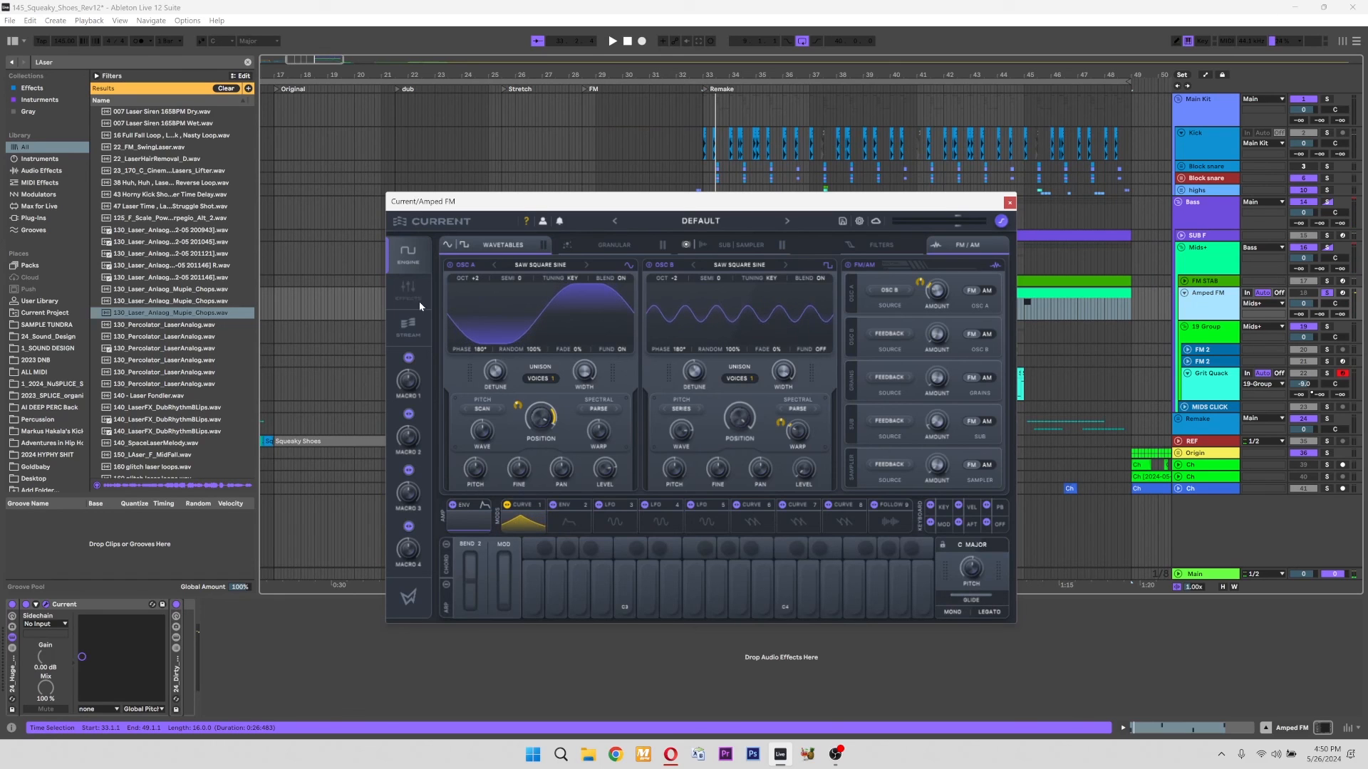
Close the Amped FM synth, then unsolo and fold its track
{"action": "left_click", "coordinate": [1010, 203]}
{"action": "left_click", "coordinate": [1327, 292]}
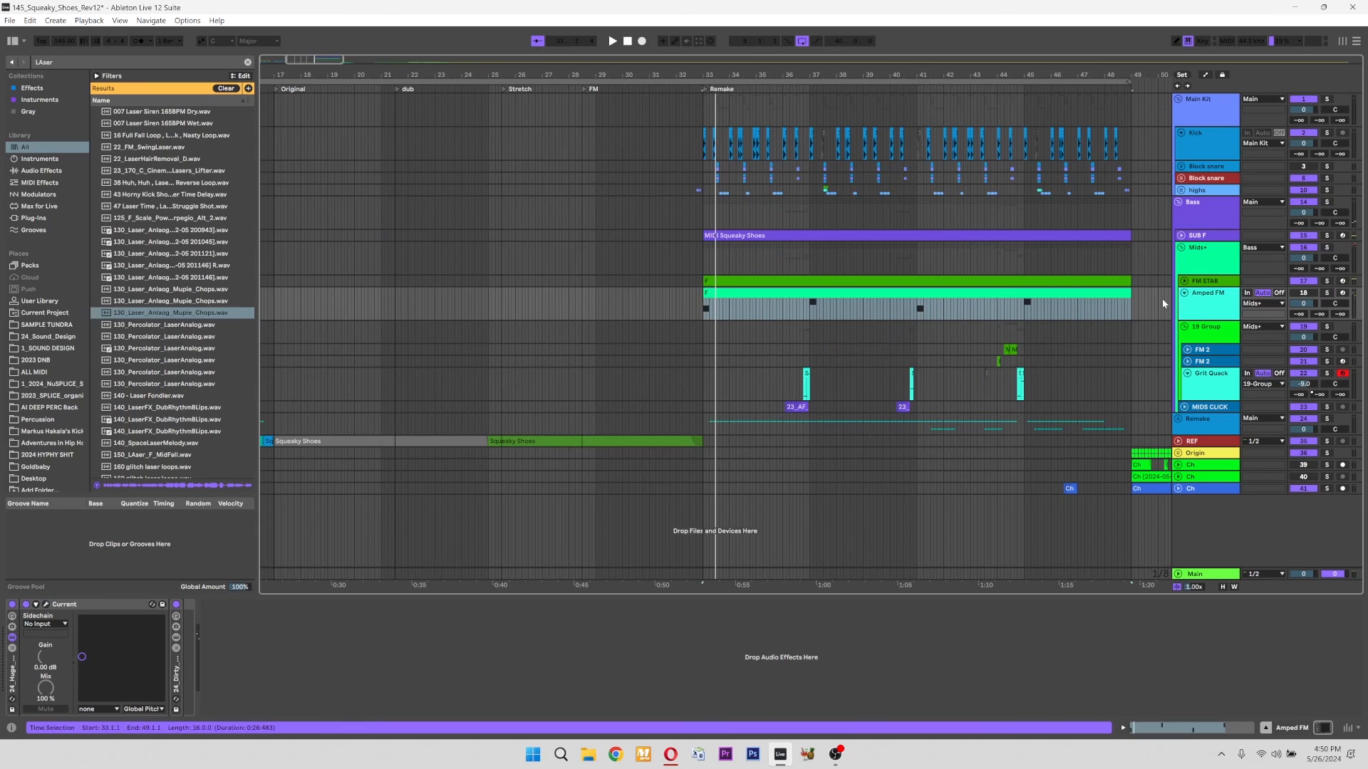
{"action": "left_click", "coordinate": [1186, 295]}
{"action": "scroll", "coordinate": [859, 461], "scroll_direction": "right", "scroll_amount": 5}
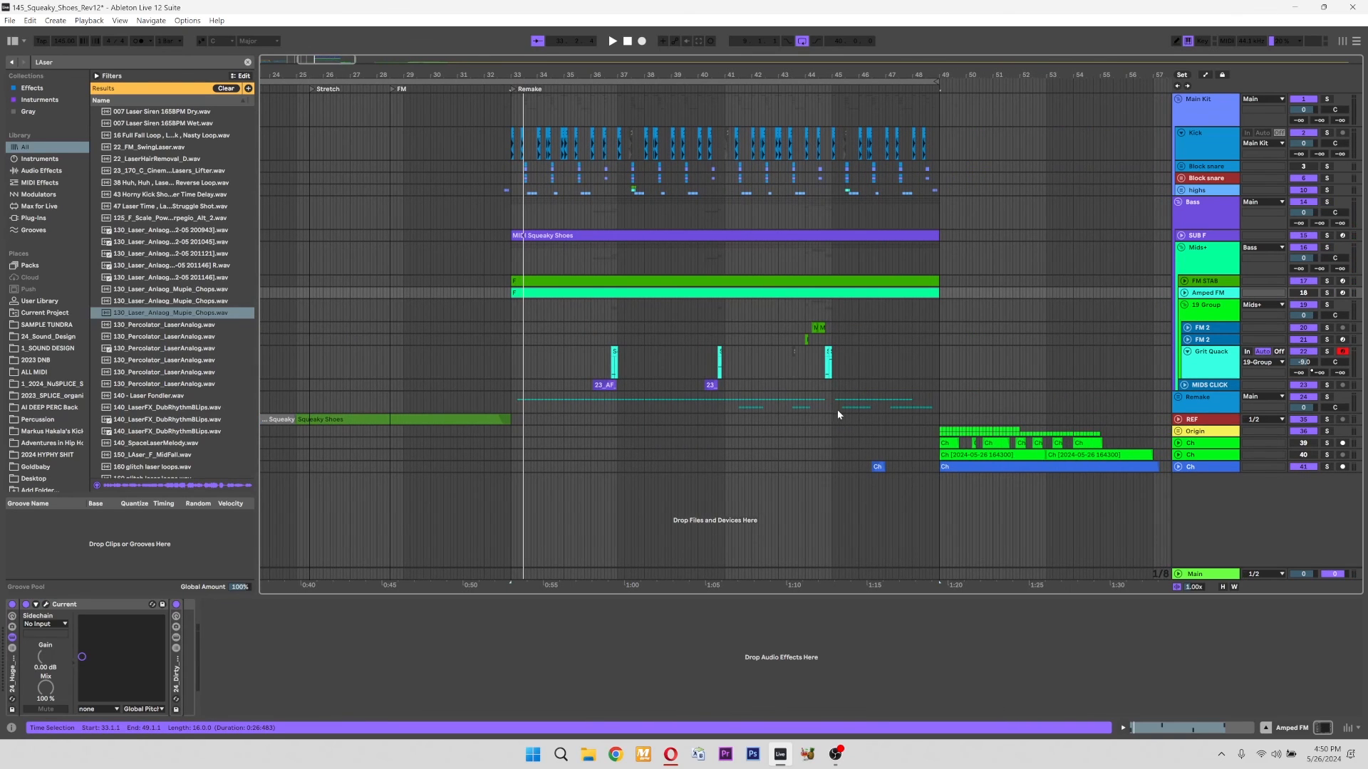
Unfold the Remake group, solo the Blips track and select the FX track
{"action": "left_click", "coordinate": [830, 406]}
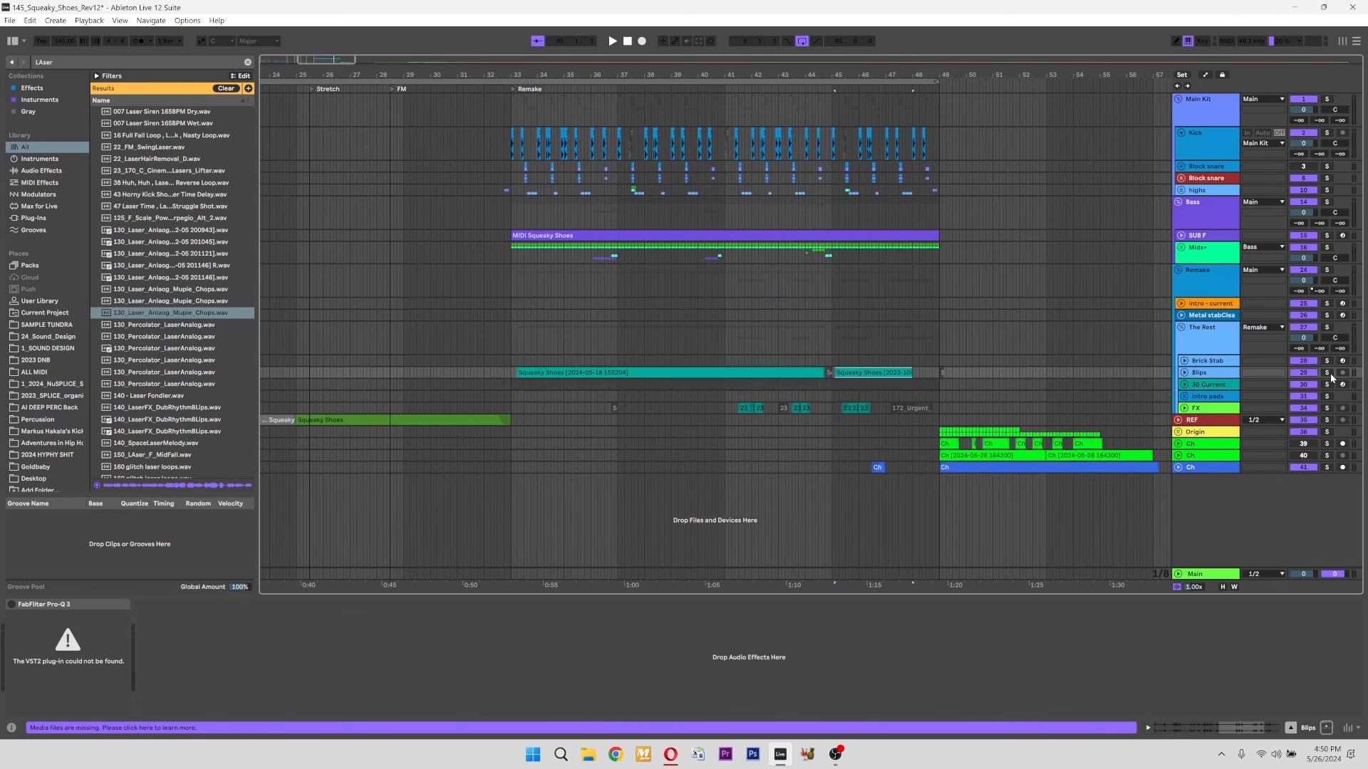
{"action": "left_click", "coordinate": [1326, 372]}
{"action": "left_click", "coordinate": [1207, 385]}
{"action": "left_click", "coordinate": [1207, 408]}
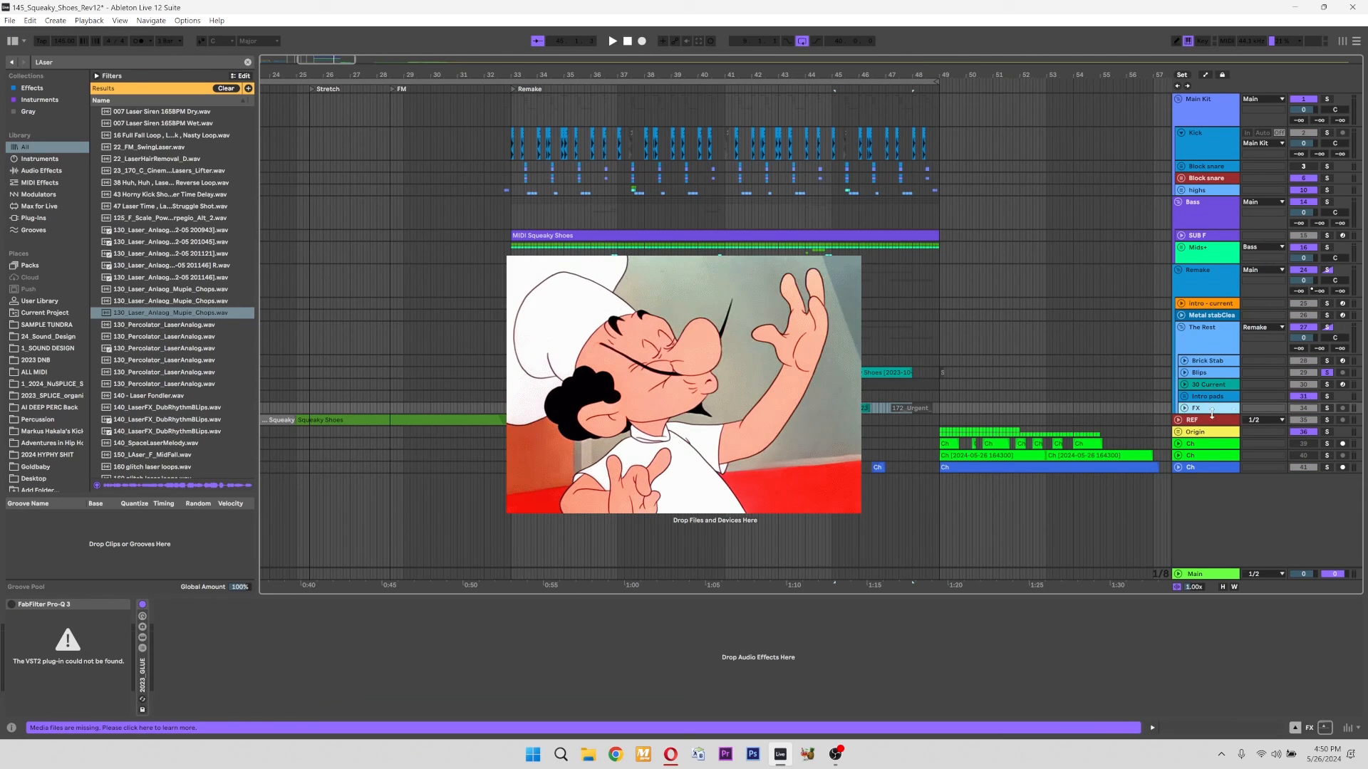
Solo and unfold the FX track, and play its clips in the later part of the Remake section
{"action": "left_click", "coordinate": [1327, 408]}
{"action": "left_click", "coordinate": [1184, 409]}
{"action": "key", "text": "space"}
{"action": "left_click", "coordinate": [856, 409]}
{"action": "left_click_drag", "start_coordinate": [948, 449], "coordinate": [564, 443]}
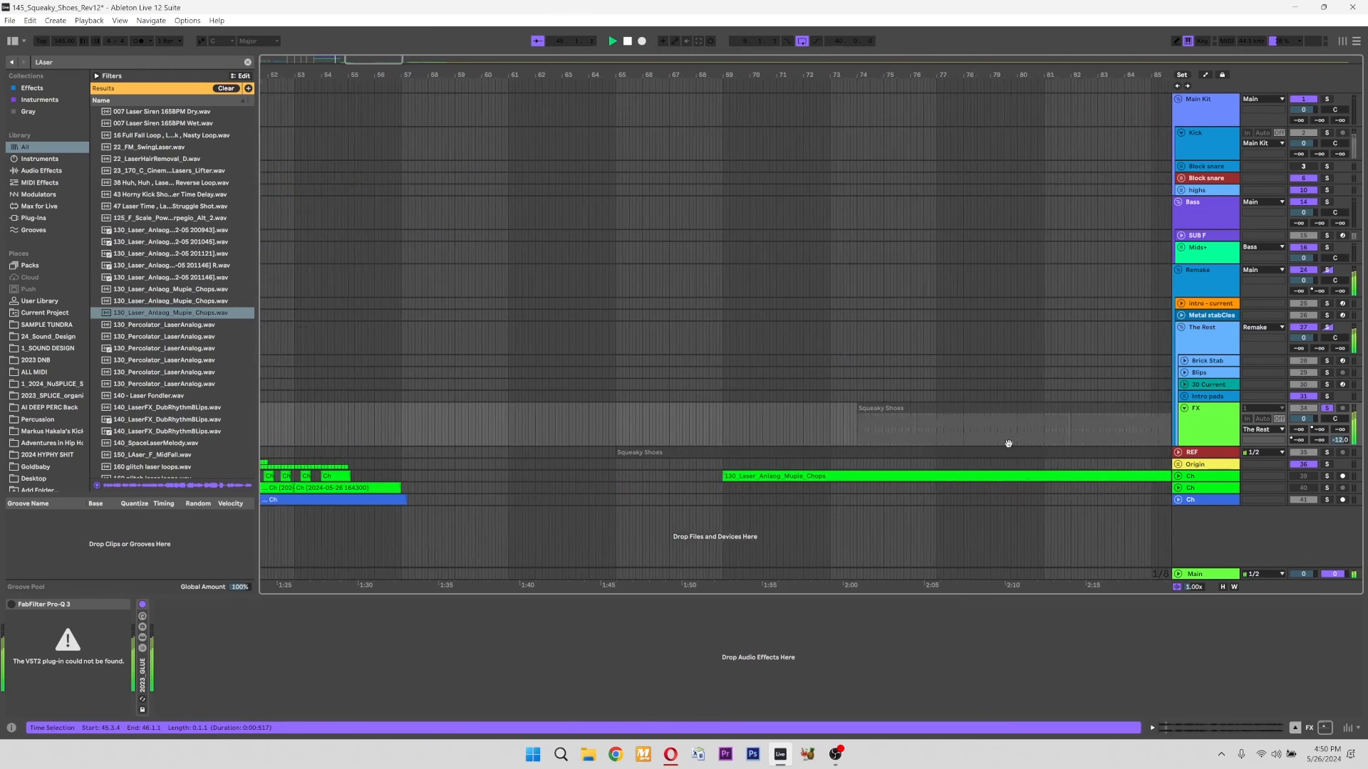
Return to the FX clips in the Remake section, stop playback and slightly reduce the FX track's height
{"action": "left_click_drag", "start_coordinate": [1007, 442], "coordinate": [649, 440]}
{"action": "left_click", "coordinate": [940, 408]}
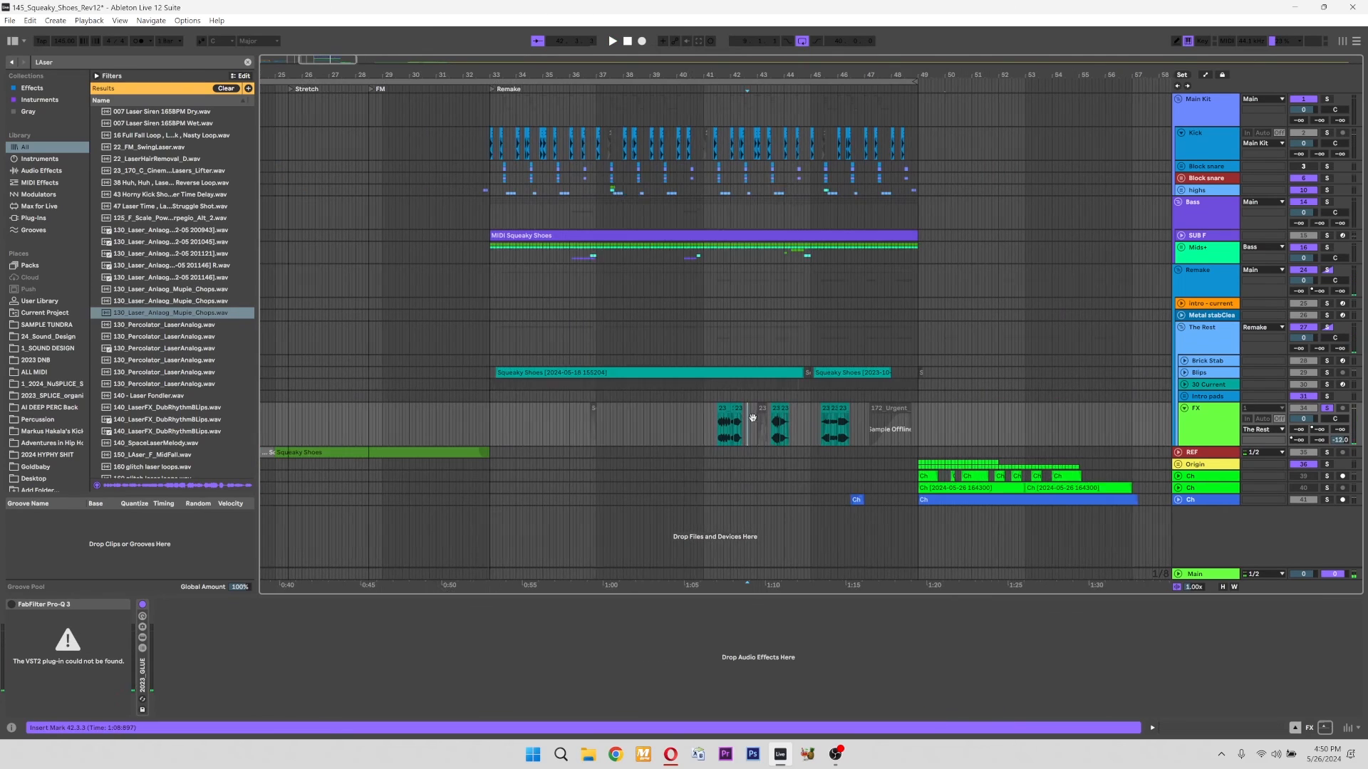
{"action": "left_click_drag", "start_coordinate": [752, 418], "coordinate": [759, 419]}
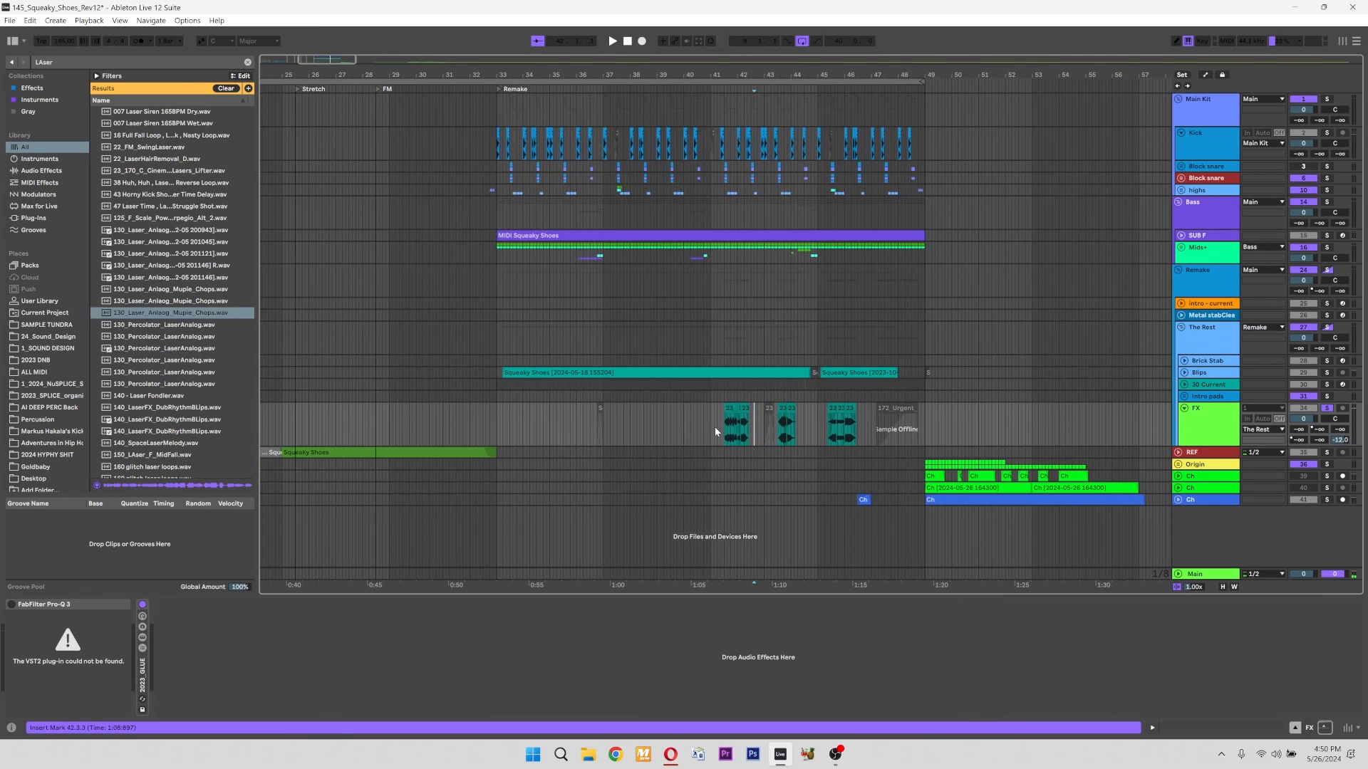
{"action": "left_click", "coordinate": [1210, 420]}
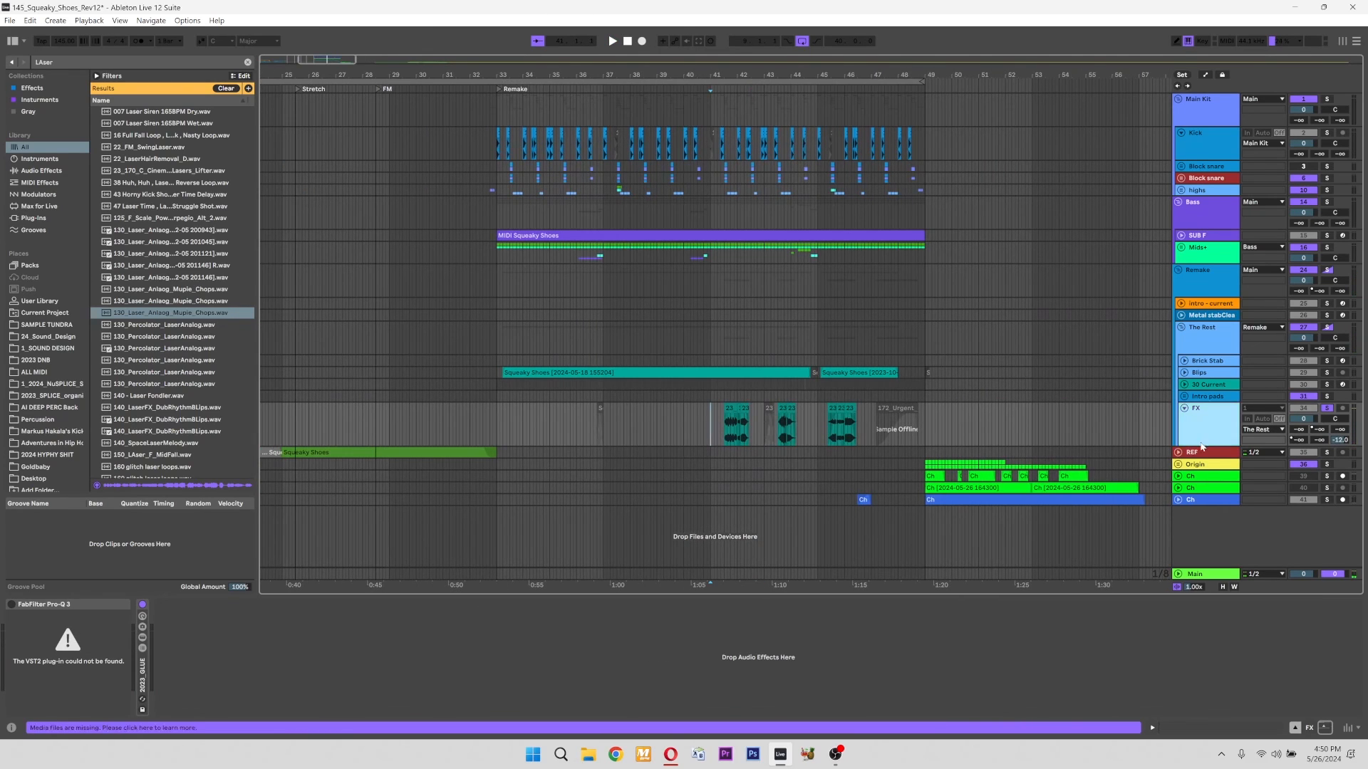
{"action": "left_click_drag", "start_coordinate": [1204, 436], "coordinate": [1204, 426]}
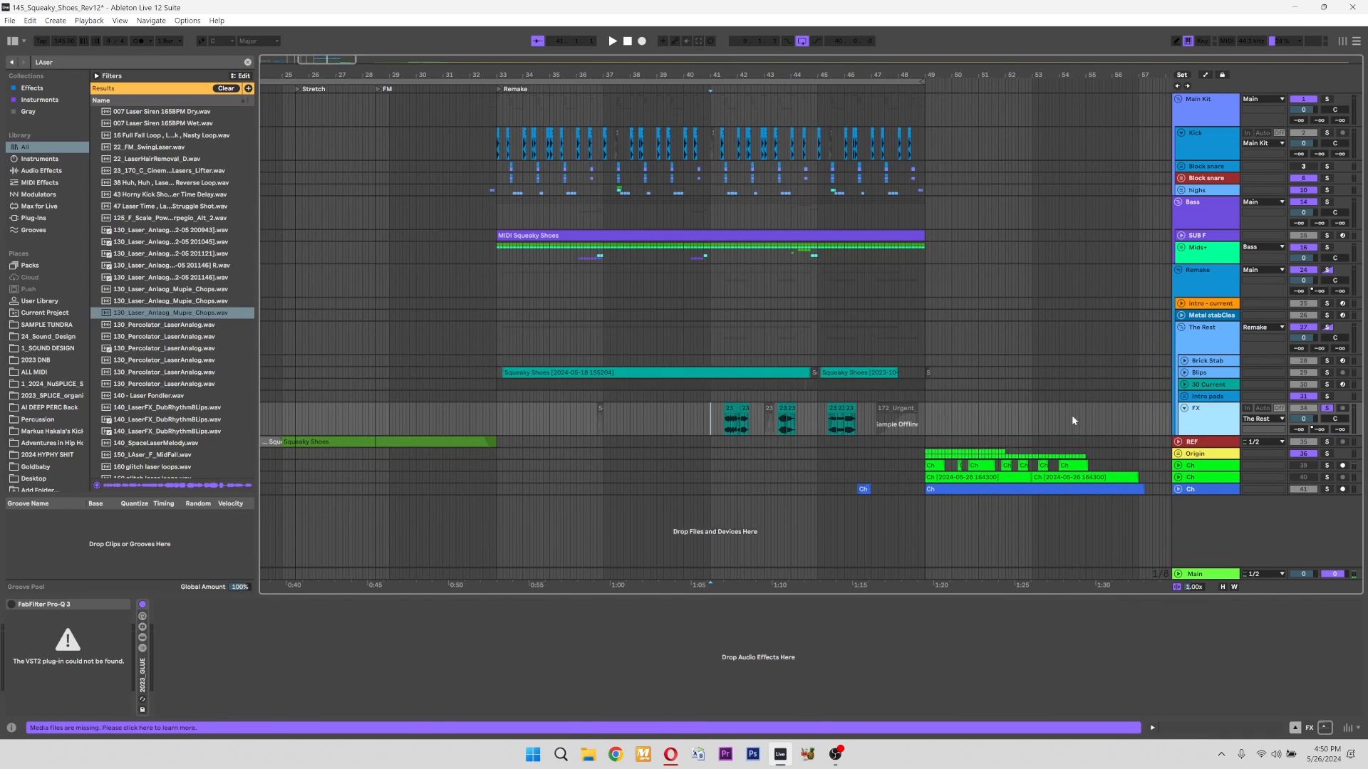
Fold The Rest group and the Remake group that contains it
{"action": "left_click", "coordinate": [715, 428]}
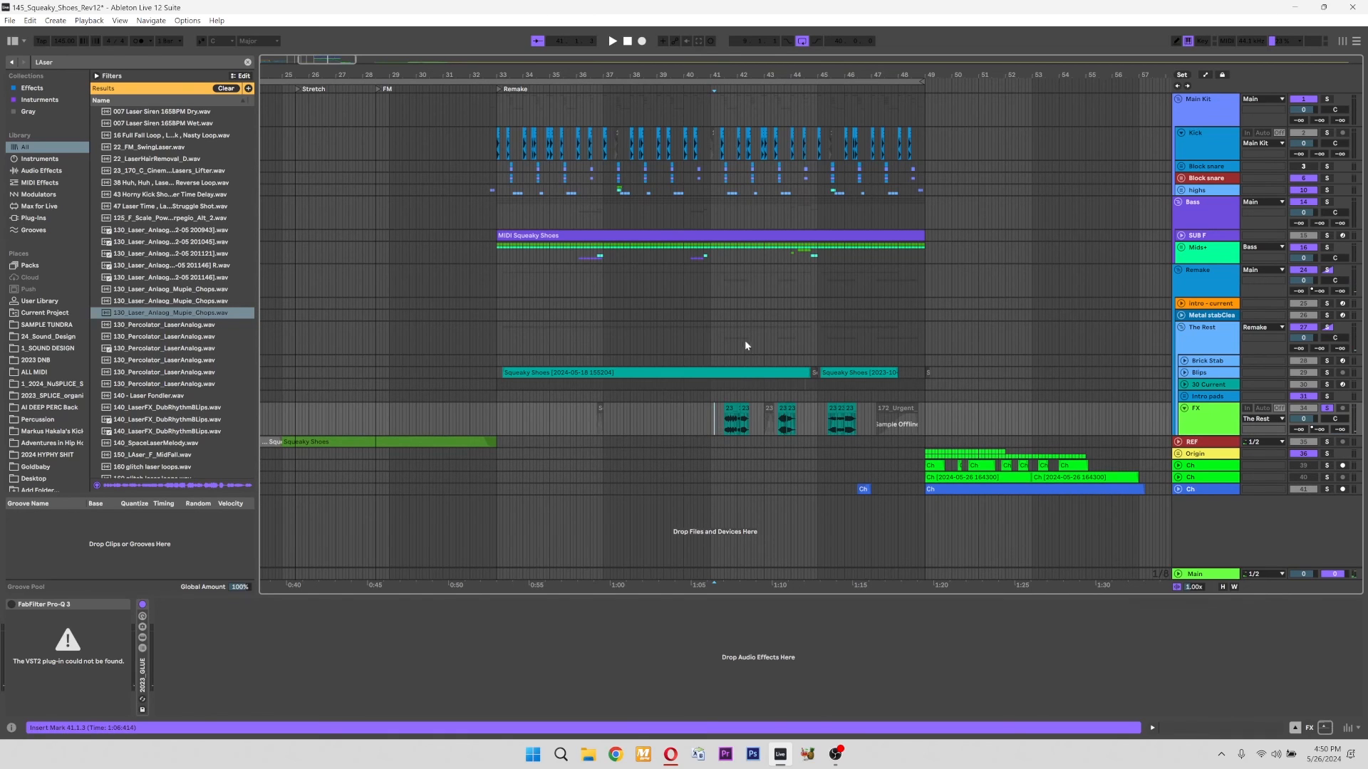
{"action": "left_click", "coordinate": [706, 324]}
{"action": "scroll", "coordinate": [706, 323], "scroll_direction": "down", "scroll_amount": 3}
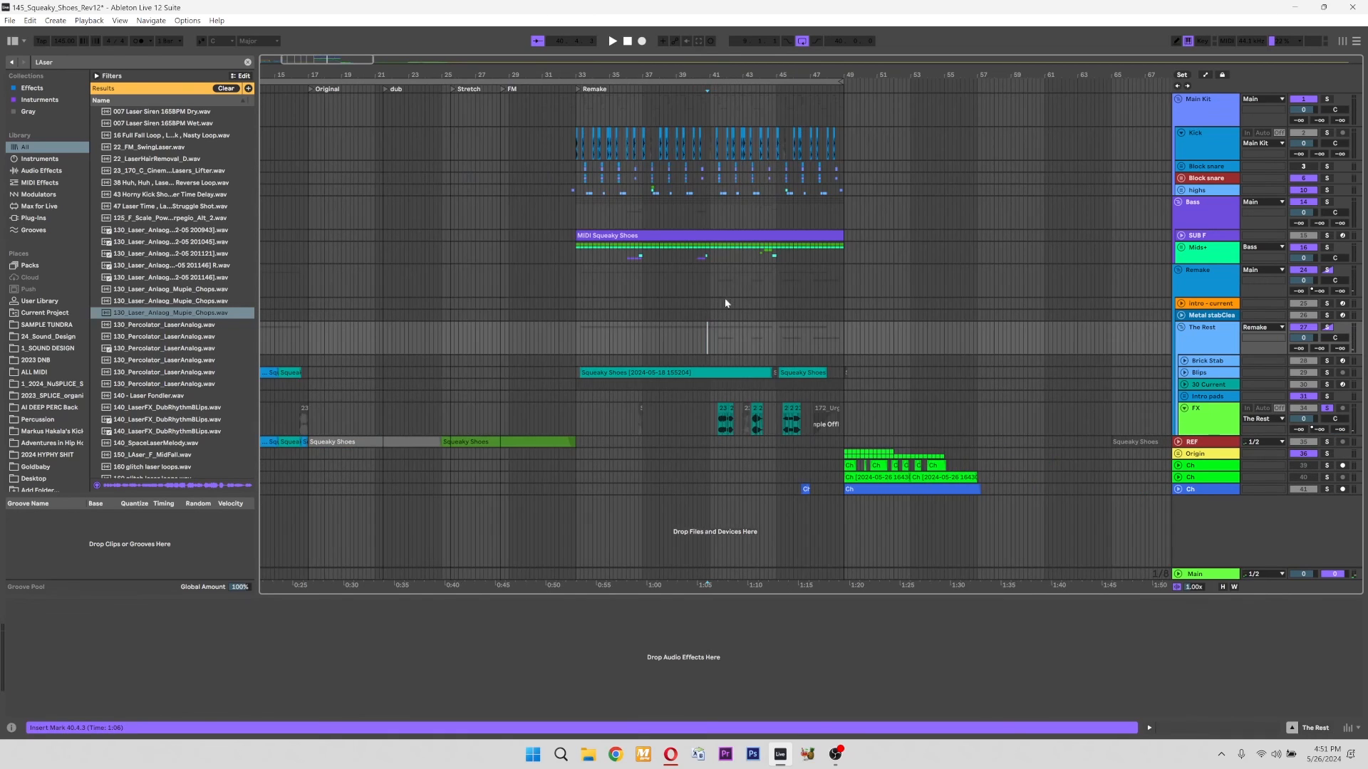
{"action": "left_click", "coordinate": [1186, 342]}
{"action": "left_click", "coordinate": [1181, 327]}
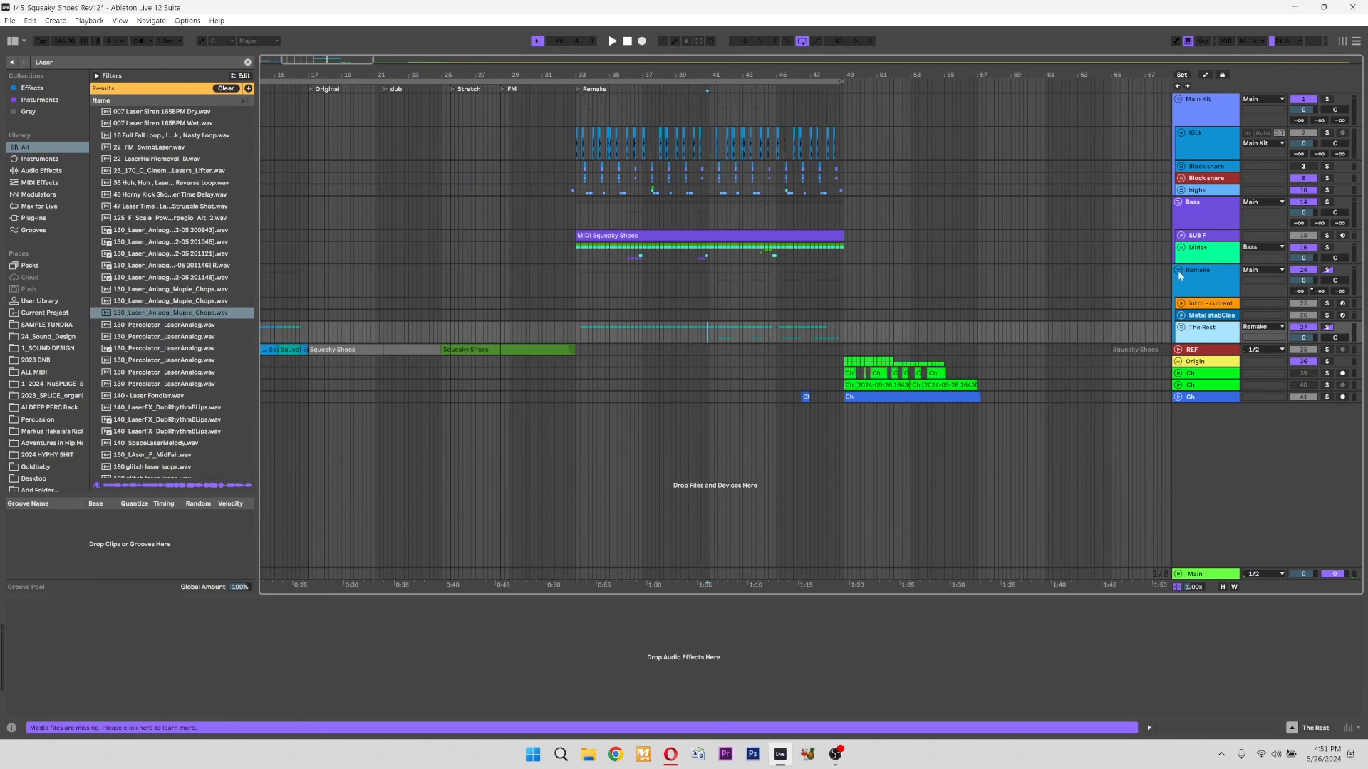
{"action": "left_click", "coordinate": [1180, 271]}
Look over the drum, bass and Remake clips across the Remake section of the arrangement
{"action": "left_click", "coordinate": [679, 178]}
{"action": "scroll", "coordinate": [679, 178], "scroll_direction": "up", "scroll_amount": 3}
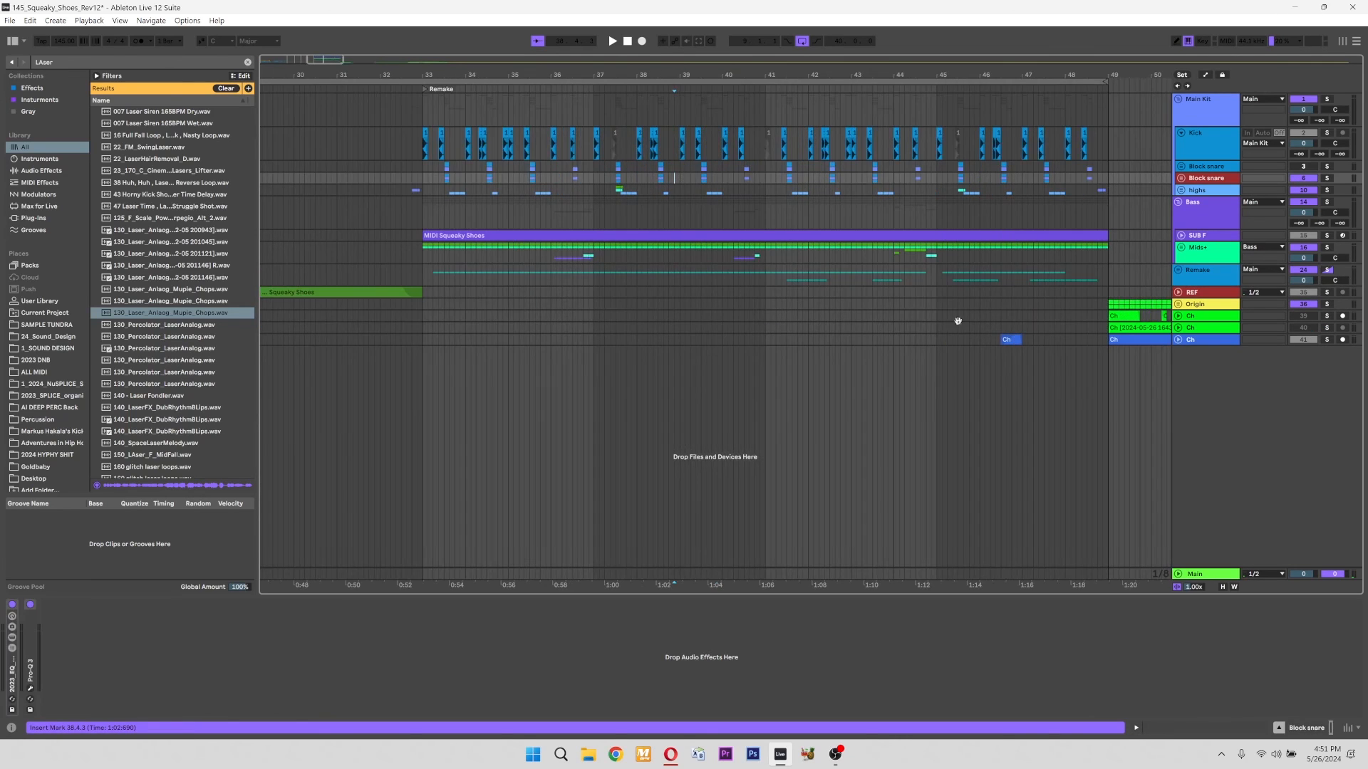
{"action": "scroll", "coordinate": [908, 308], "scroll_direction": "right", "scroll_amount": 3}
{"action": "left_click", "coordinate": [767, 382]}
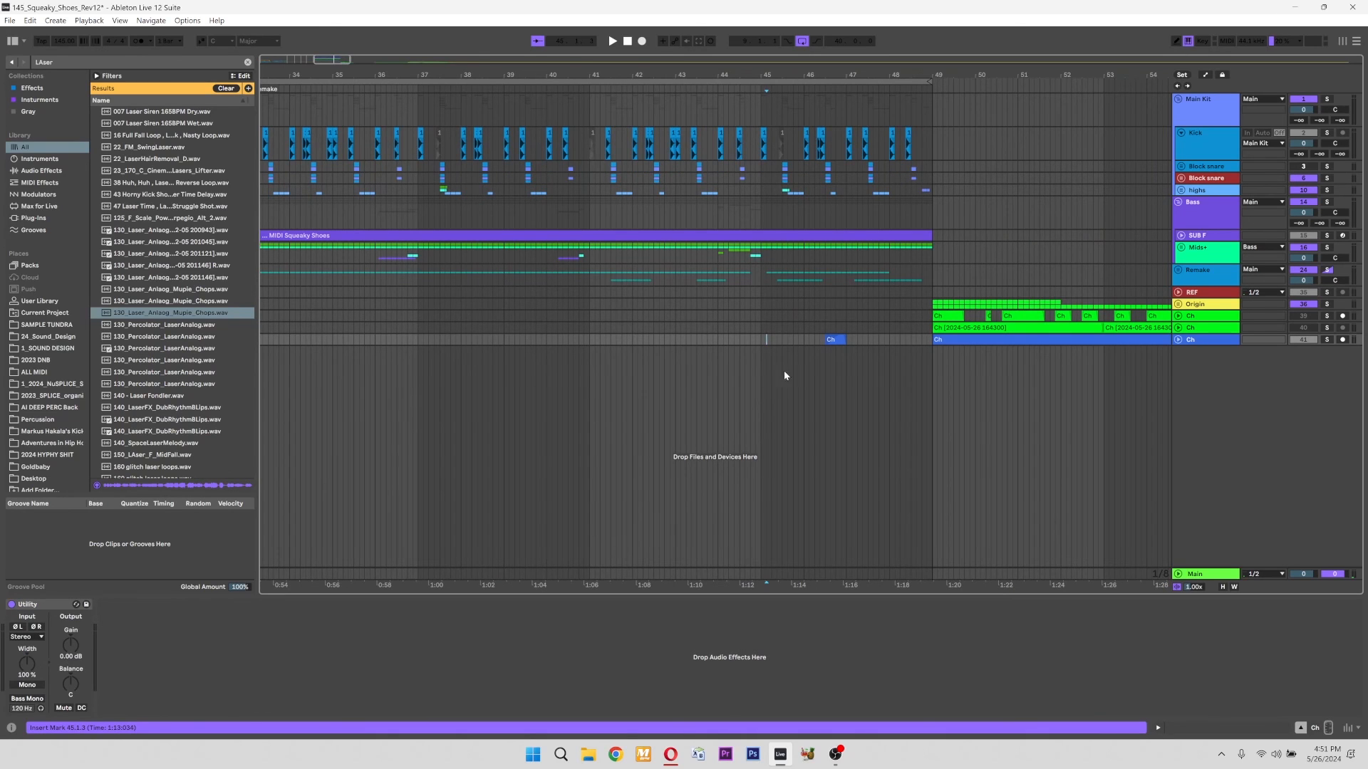
{"action": "scroll", "coordinate": [641, 370], "scroll_direction": "left", "scroll_amount": 5}
{"action": "left_click", "coordinate": [803, 407]}
{"action": "scroll", "coordinate": [801, 407], "scroll_direction": "down", "scroll_amount": 3}
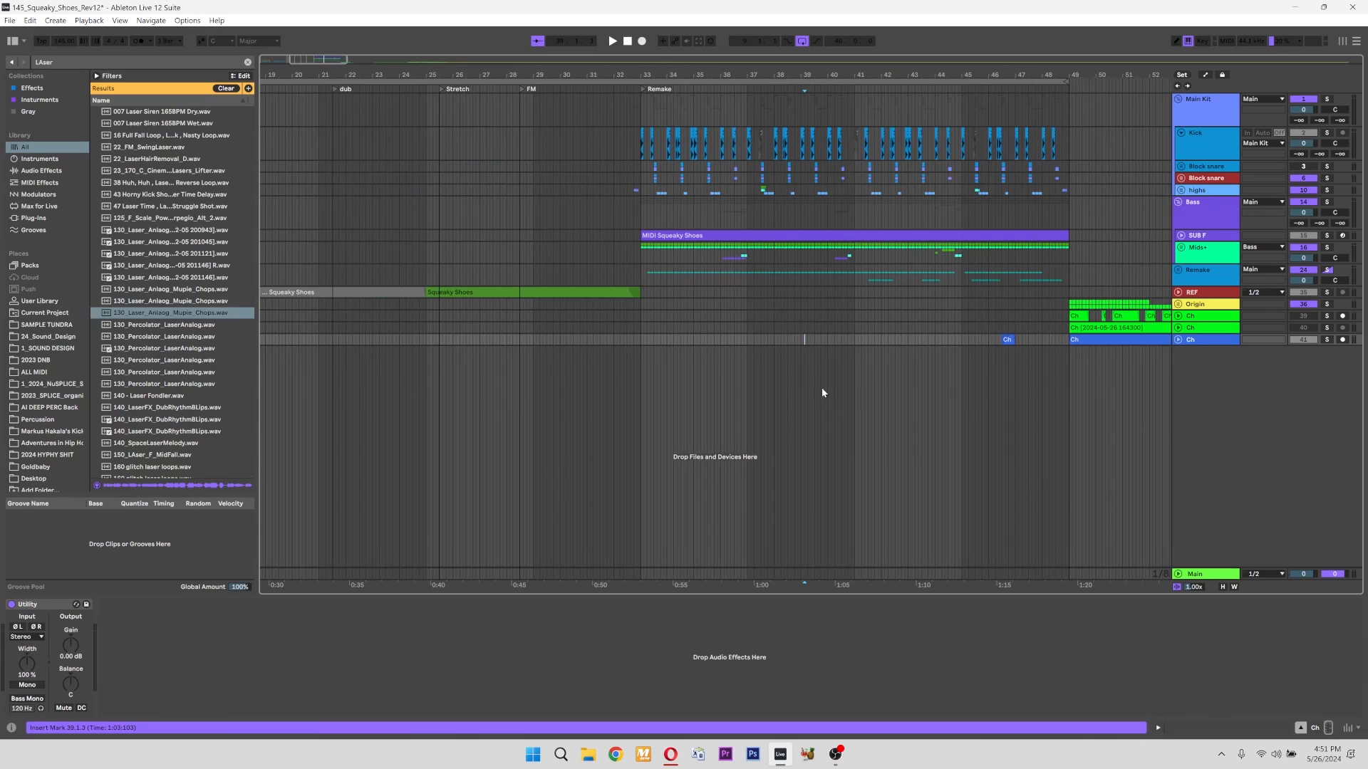
{"action": "scroll", "coordinate": [966, 390], "scroll_direction": "right", "scroll_amount": 4}
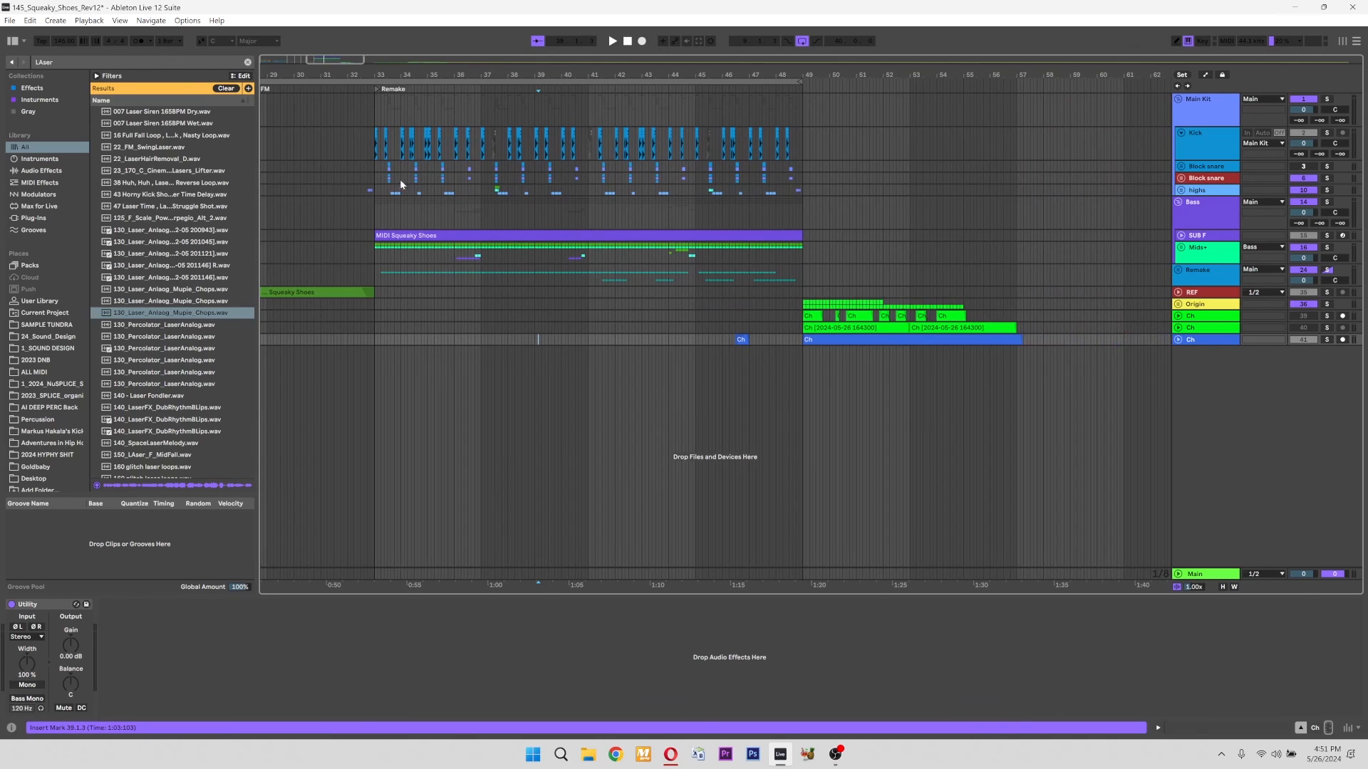
Place the insert marker at the start of the Remake section and solo the Mids+ group in place of the Remake group
{"action": "left_click", "coordinate": [374, 115]}
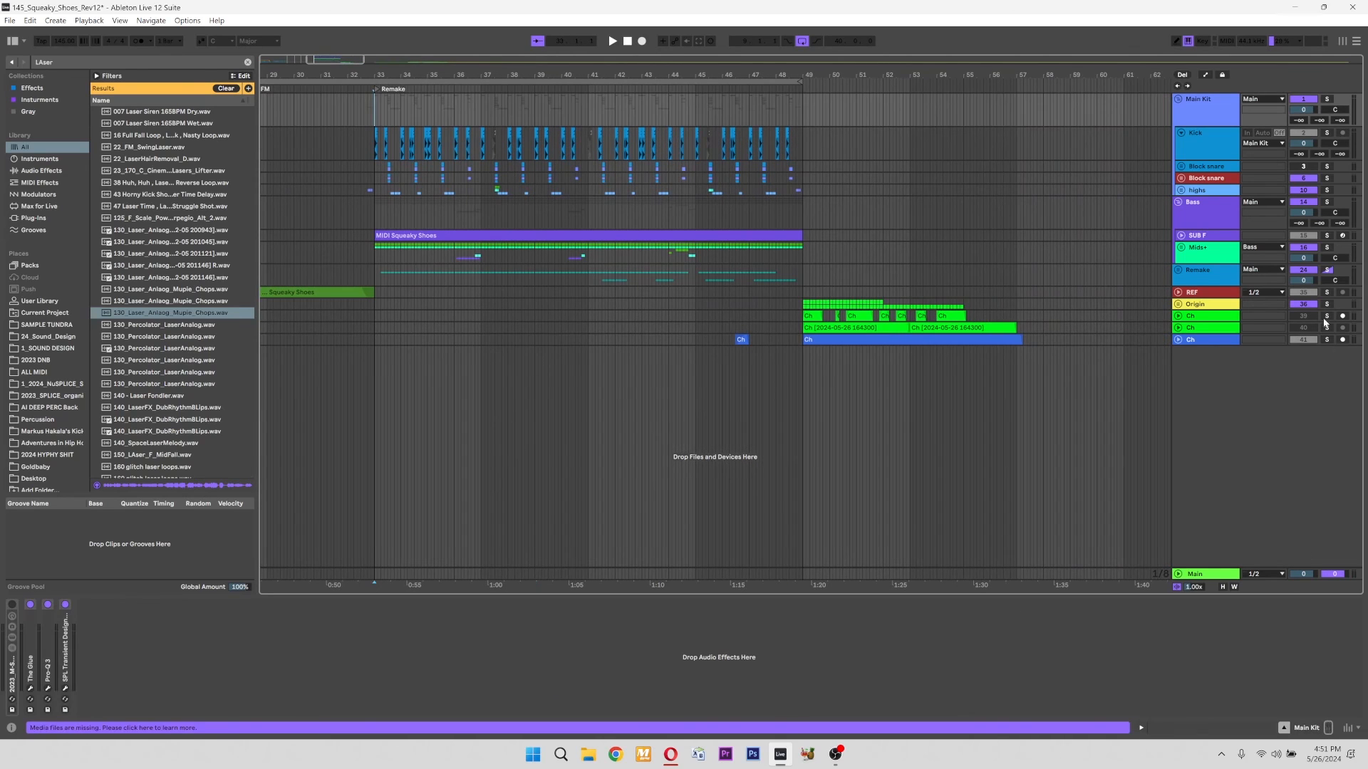
{"action": "left_click_drag", "start_coordinate": [1327, 260], "coordinate": [1328, 264]}
{"action": "left_click", "coordinate": [1327, 248]}
{"action": "left_click", "coordinate": [1231, 255]}
{"action": "left_click", "coordinate": [1183, 248]}
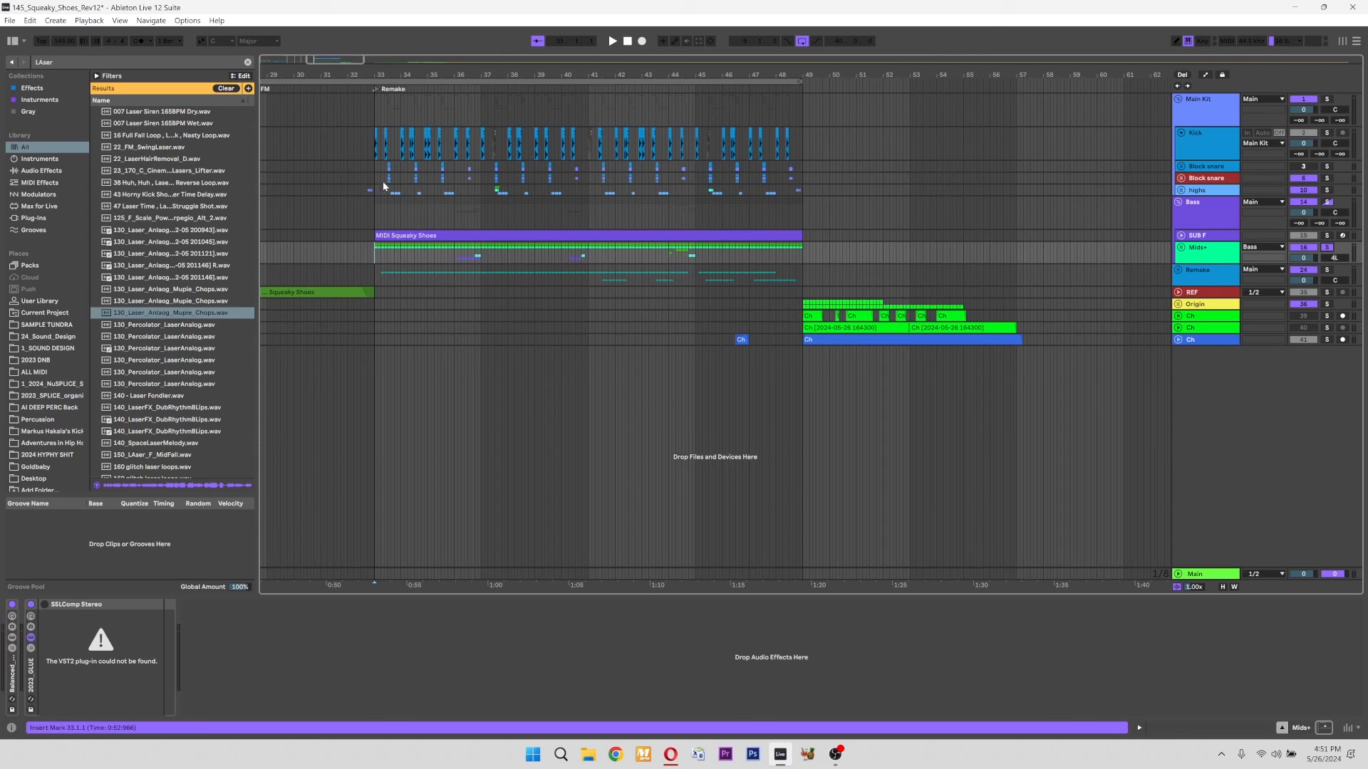
Unsolo the Mids+ group and play the full mix from just before the Remake section
{"action": "left_click", "coordinate": [373, 155]}
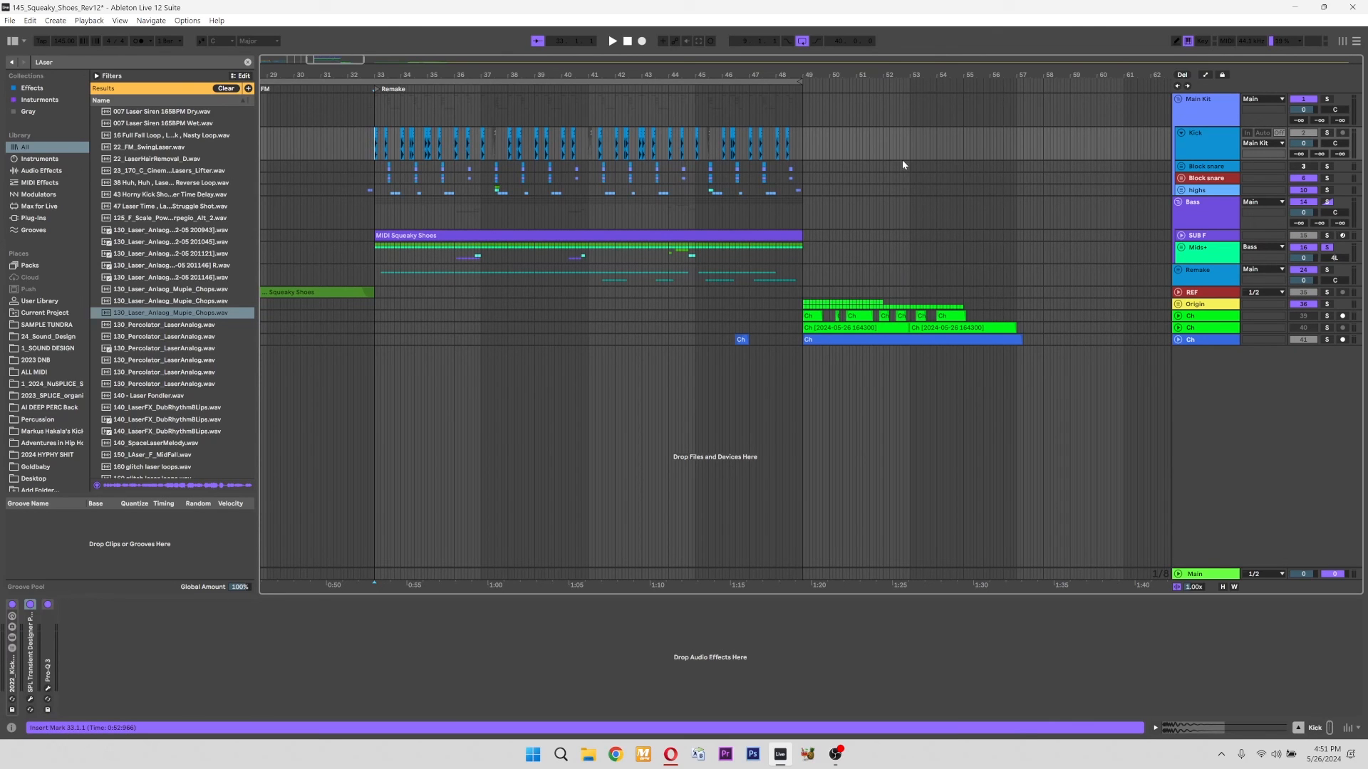
{"action": "left_click", "coordinate": [369, 147]}
{"action": "key", "text": "space"}
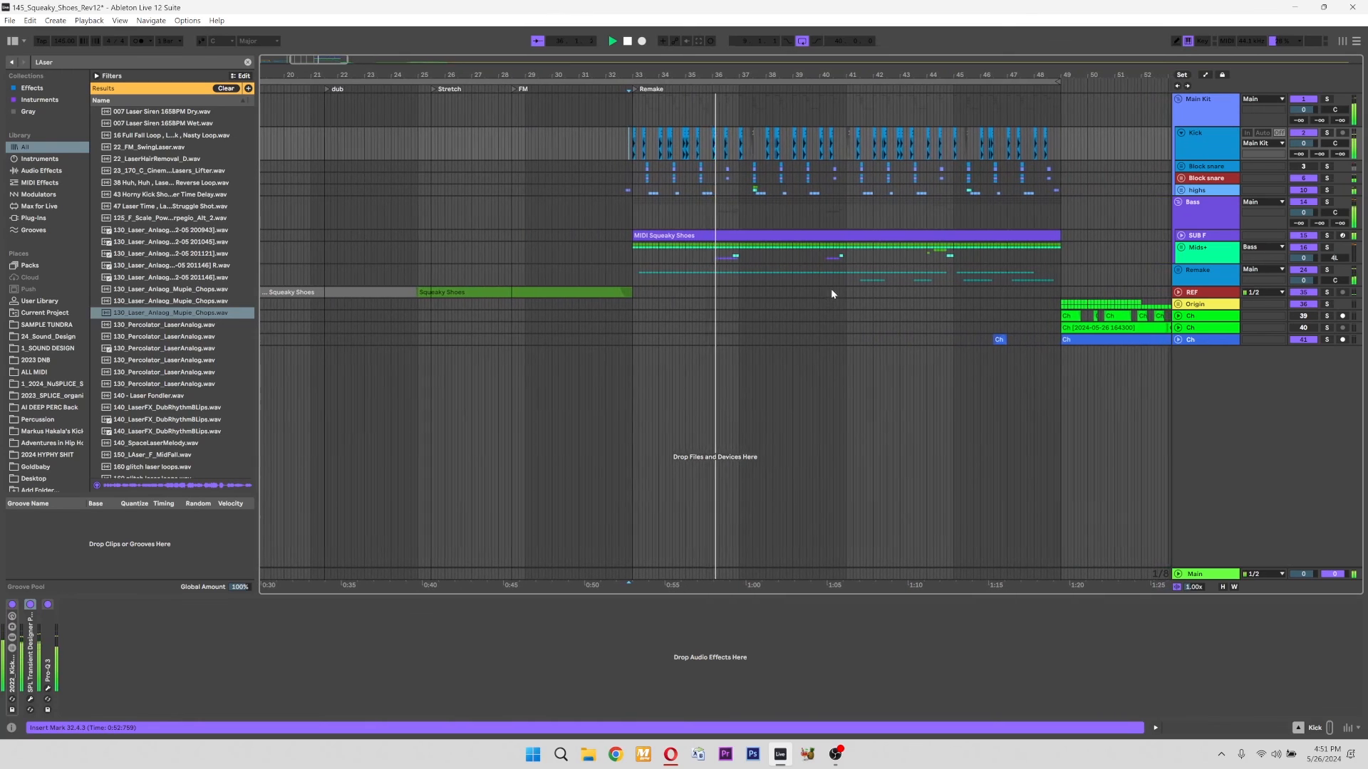
Unfold the highs group and solo its Dub track during playback
{"action": "left_click", "coordinate": [1181, 190]}
{"action": "left_click", "coordinate": [1303, 225]}
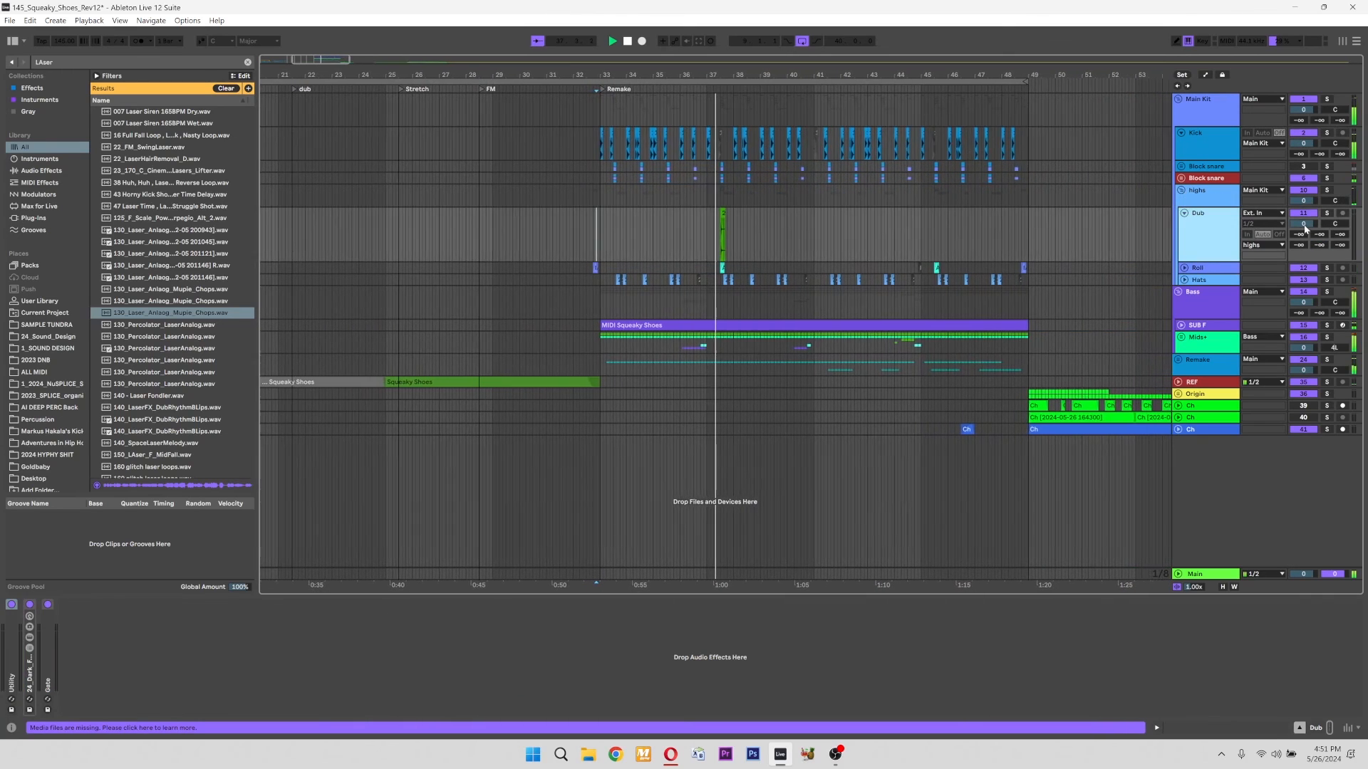
{"action": "left_click", "coordinate": [1326, 213]}
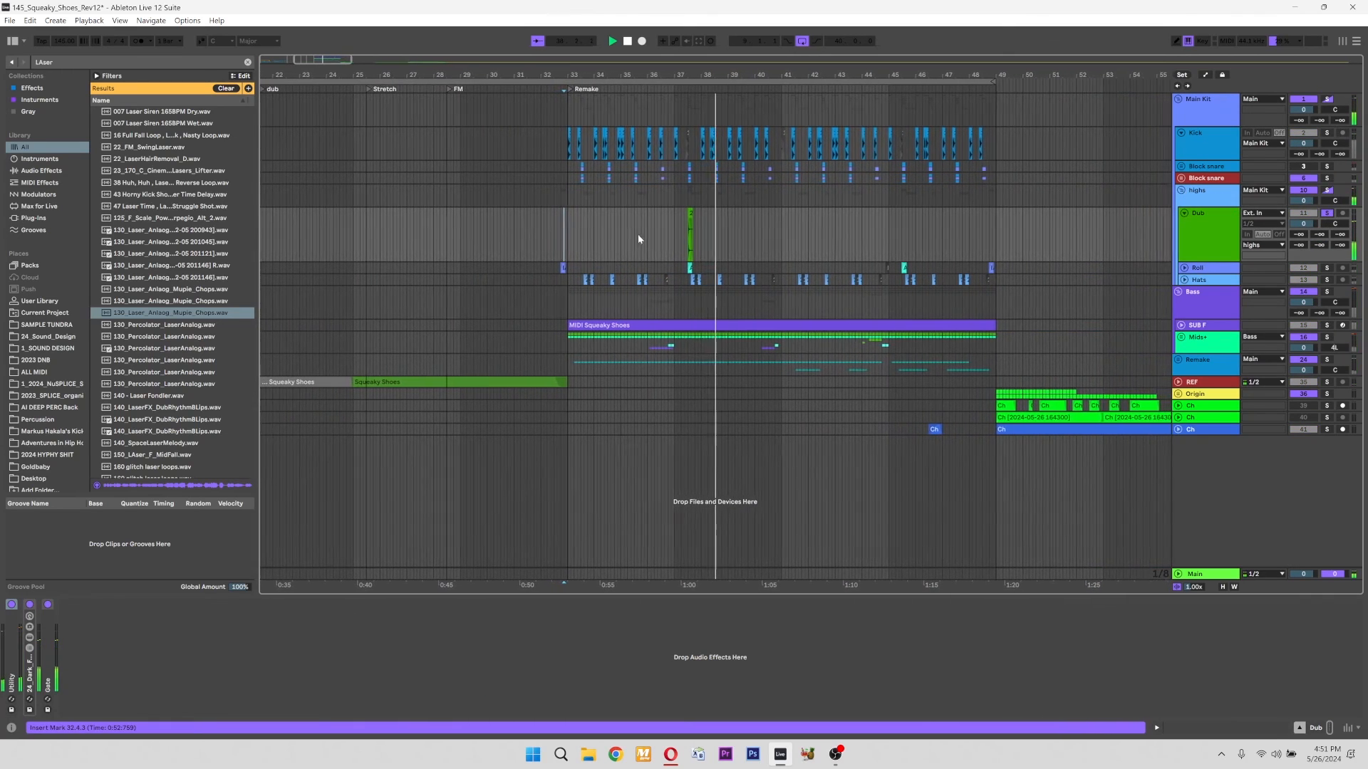